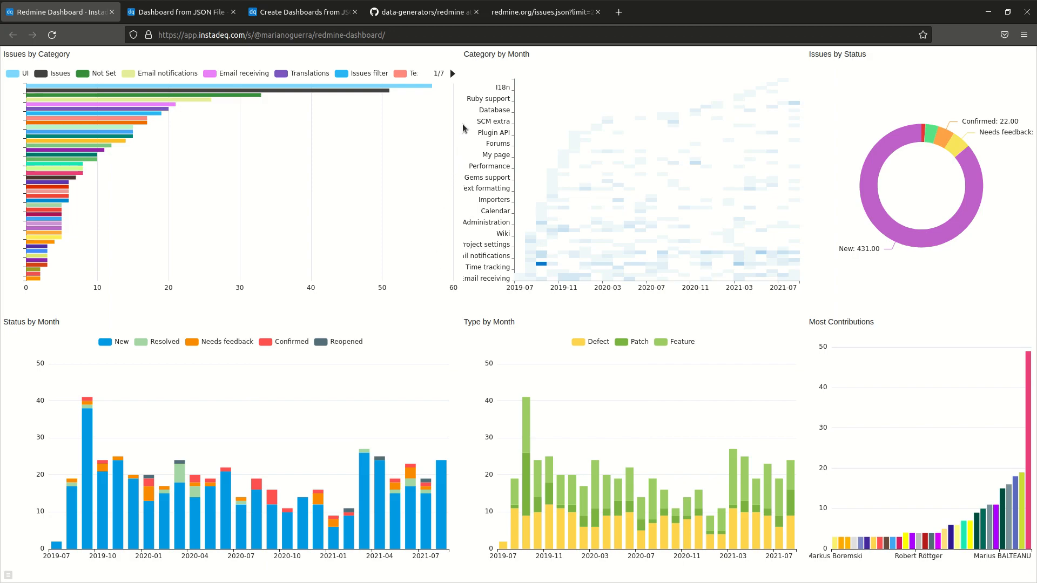
Examine the Redmine issues JSON response, close it, and read the issue fetcher's usage and examples in the GitHub README.
{"action": "left_click", "coordinate": [507, 16]}
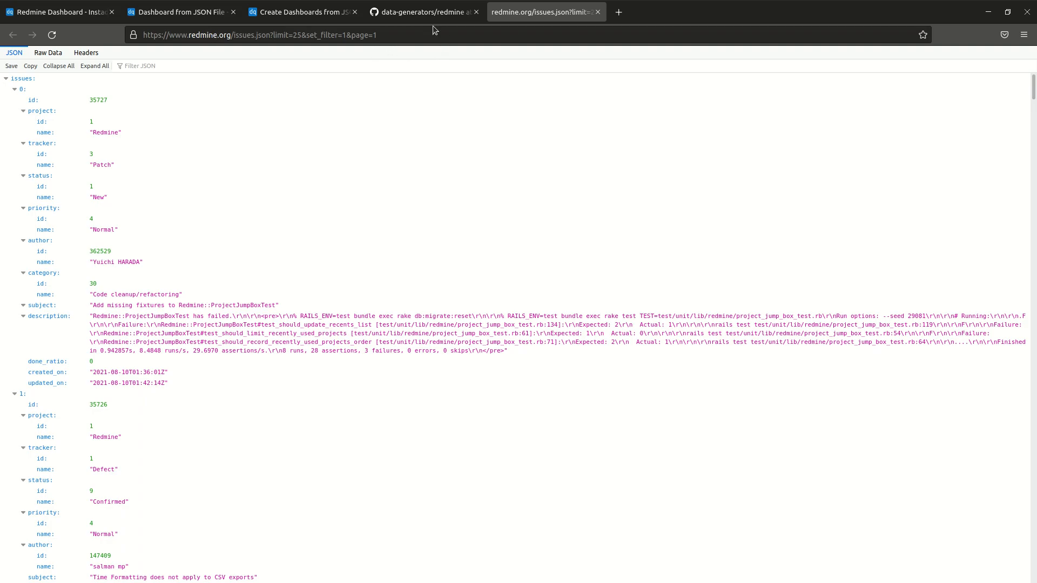
{"action": "left_click", "coordinate": [598, 13]}
{"action": "scroll", "coordinate": [110, 207], "scroll_direction": "up", "scroll_amount": 2}
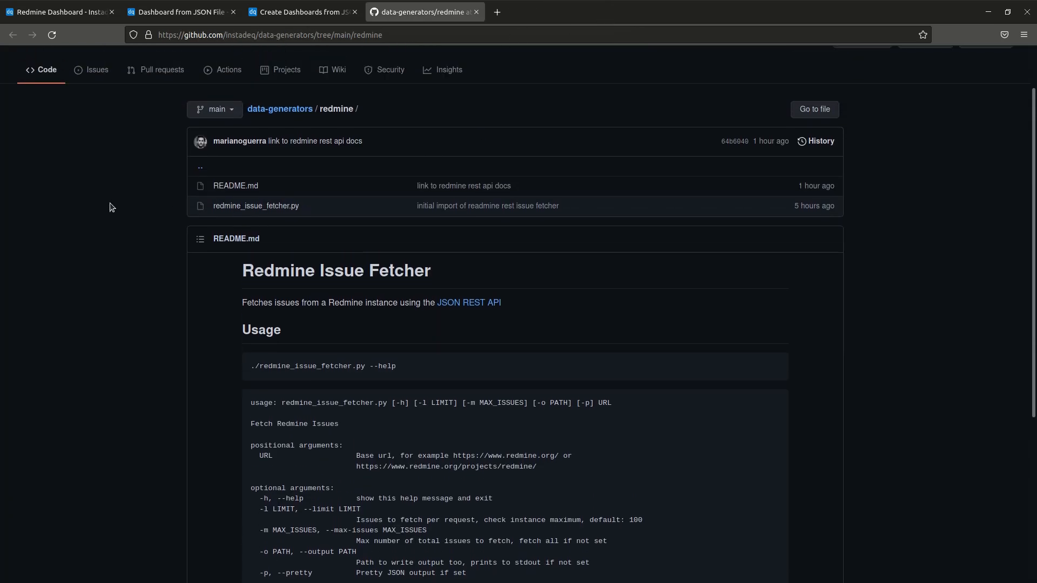
{"action": "scroll", "coordinate": [110, 206], "scroll_direction": "up", "scroll_amount": 1}
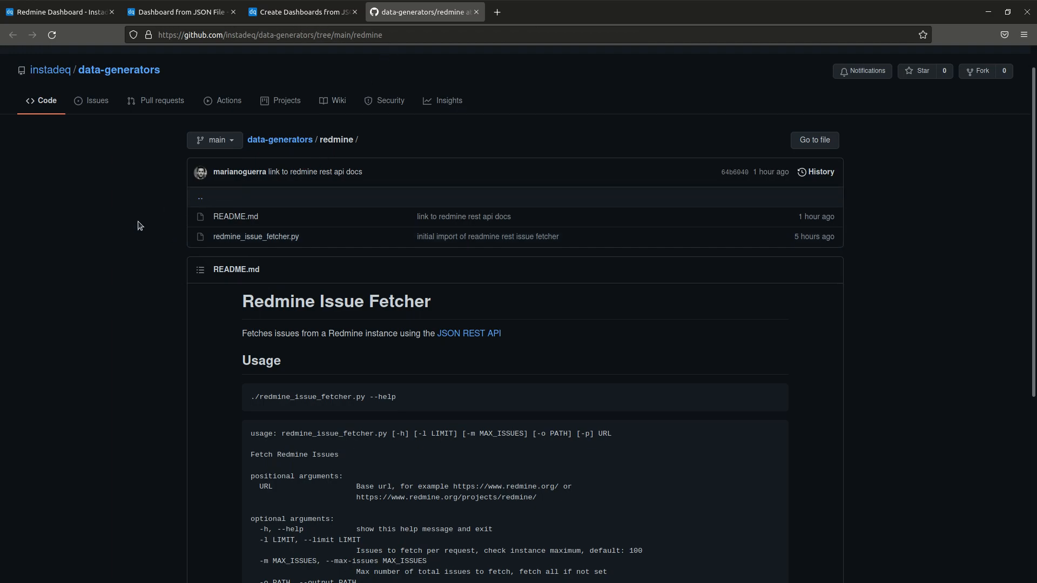
{"action": "scroll", "coordinate": [108, 264], "scroll_direction": "down", "scroll_amount": 5}
{"action": "scroll", "coordinate": [393, 281], "scroll_direction": "down", "scroll_amount": 3}
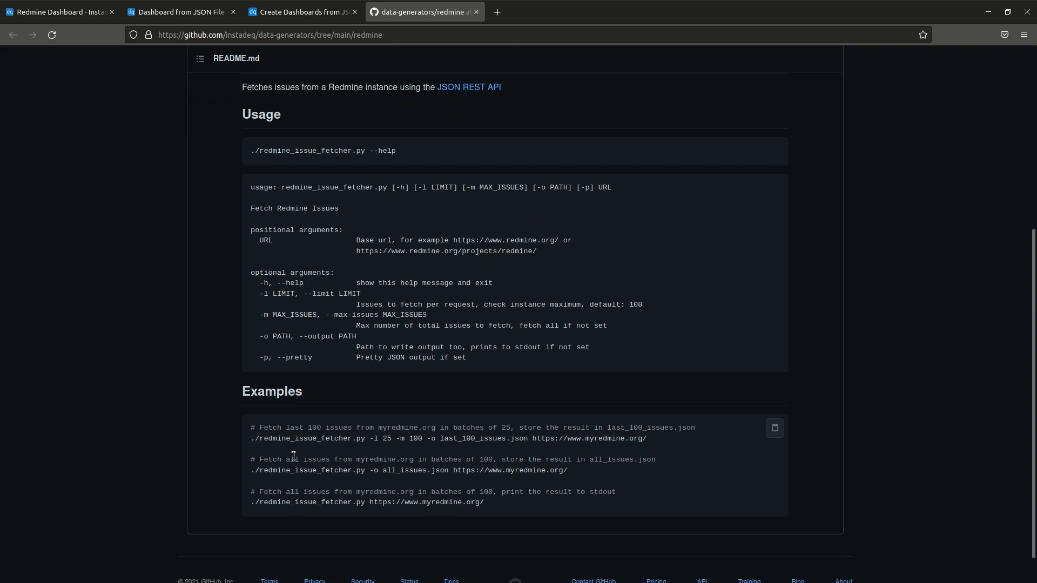
{"action": "scroll", "coordinate": [331, 425], "scroll_direction": "up", "scroll_amount": 1}
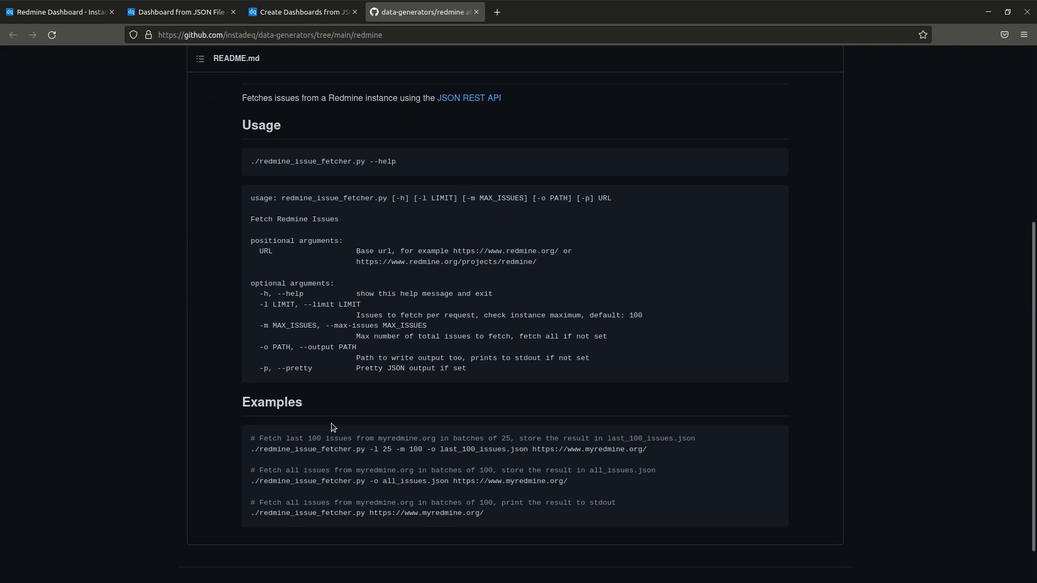
{"action": "scroll", "coordinate": [332, 424], "scroll_direction": "up", "scroll_amount": 4}
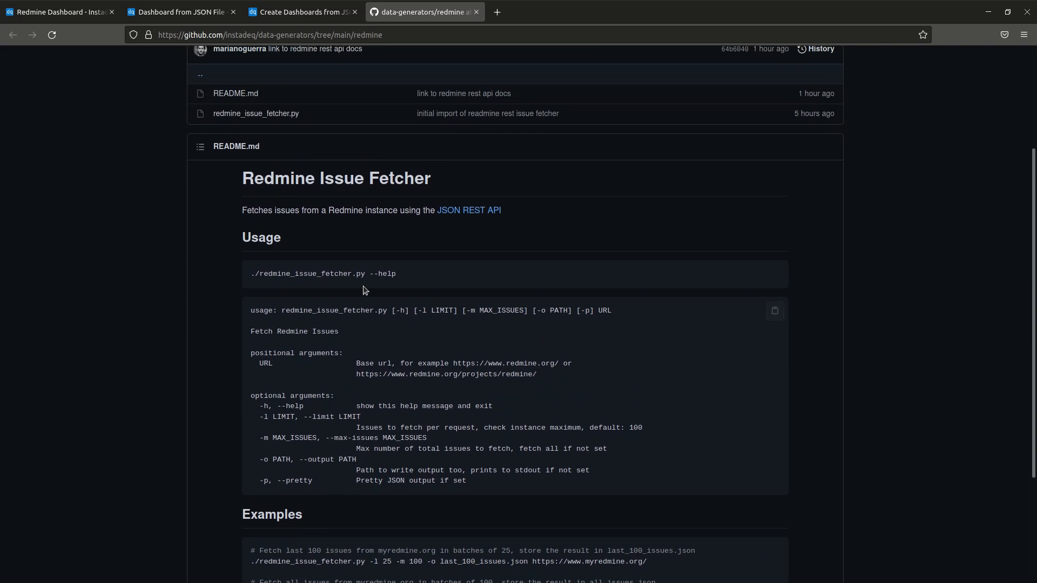
Switch to Instadeq and open the Redmine Issues Dashboard from JSON File example.
{"action": "left_click", "coordinate": [64, 14]}
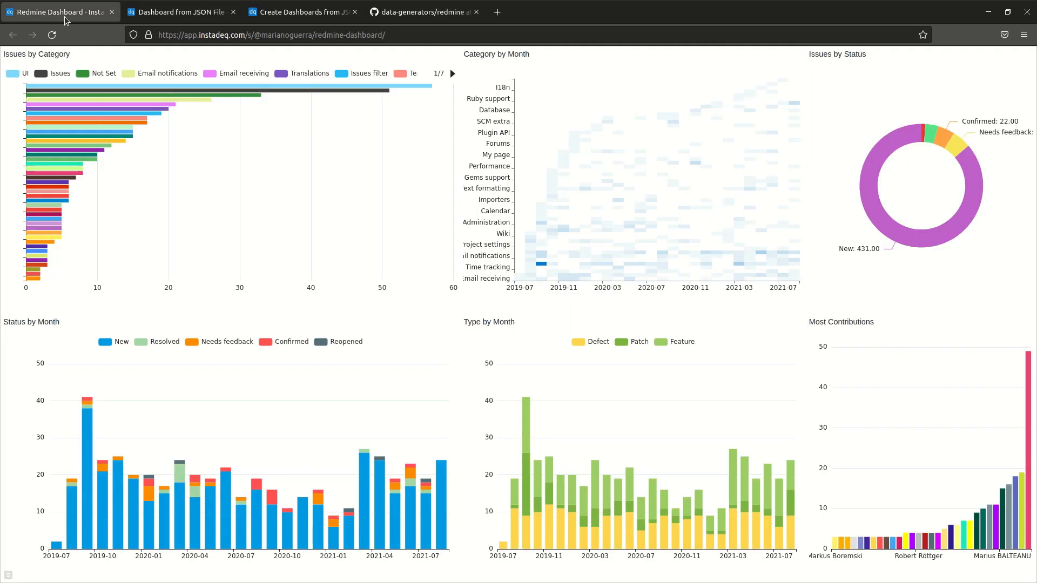
{"action": "left_click", "coordinate": [180, 12]}
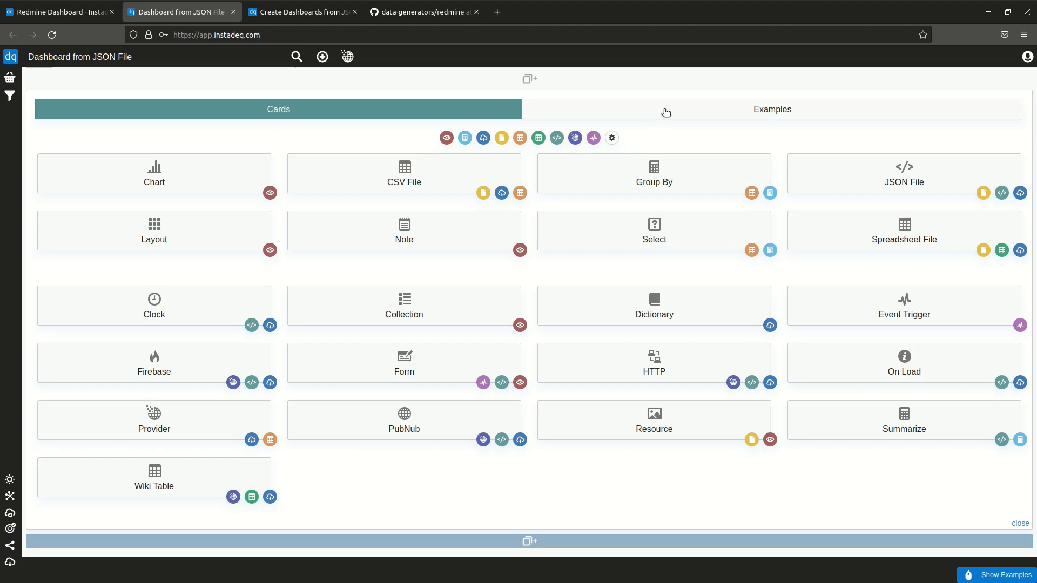
{"action": "left_click", "coordinate": [665, 112]}
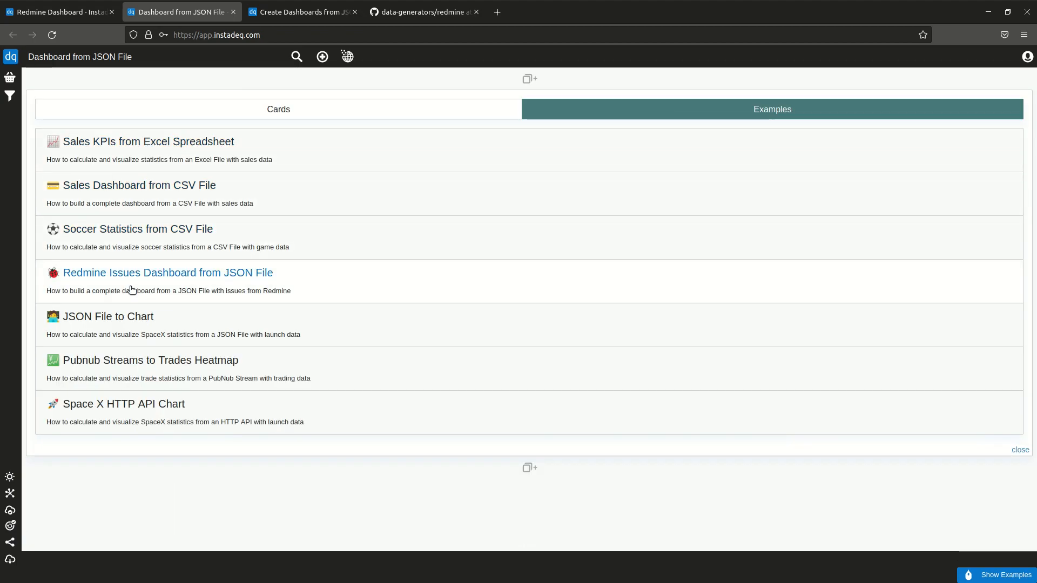
{"action": "left_click", "coordinate": [170, 284]}
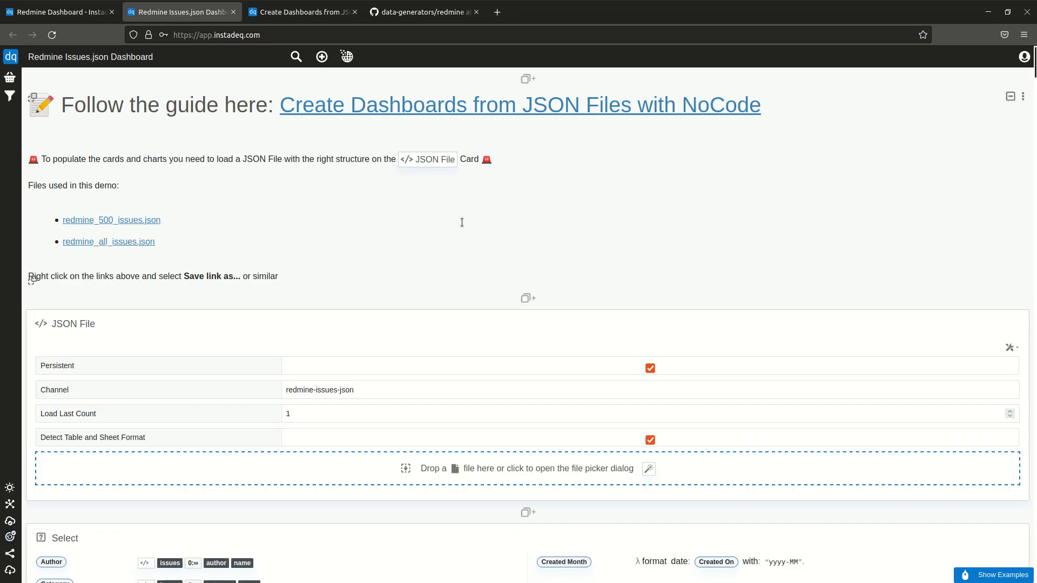
Save the linked demo files redmine_500_issues.json and redmine_all_issues.json to the data folder.
{"action": "right_click", "coordinate": [125, 224]}
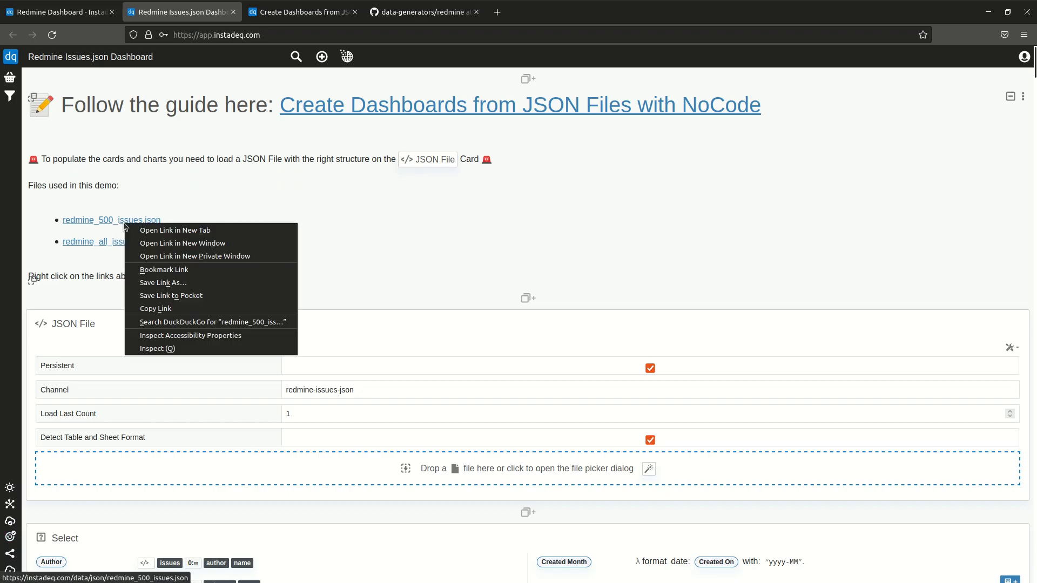
{"action": "left_click", "coordinate": [188, 284]}
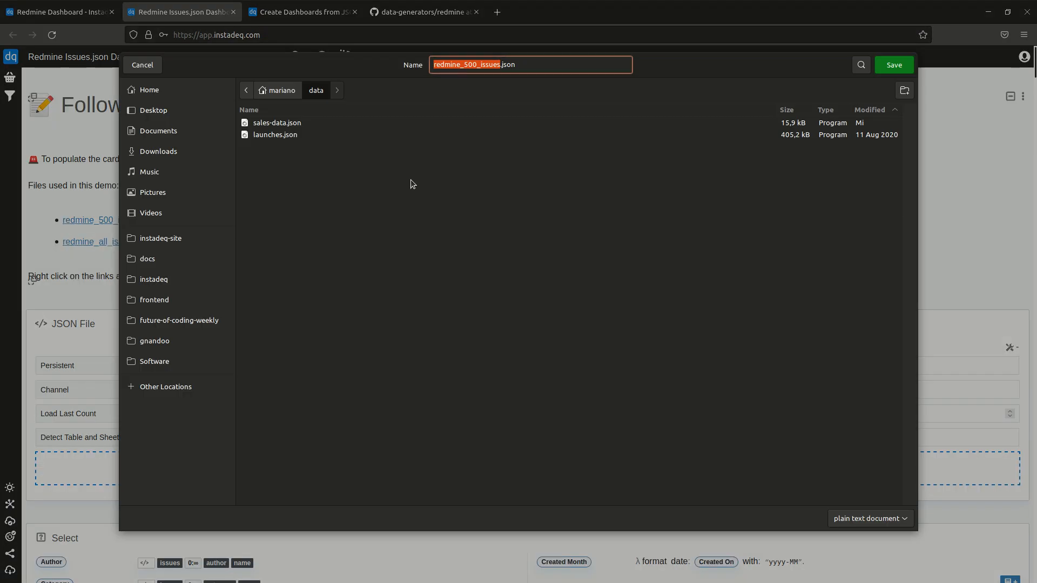
{"action": "left_click", "coordinate": [888, 71]}
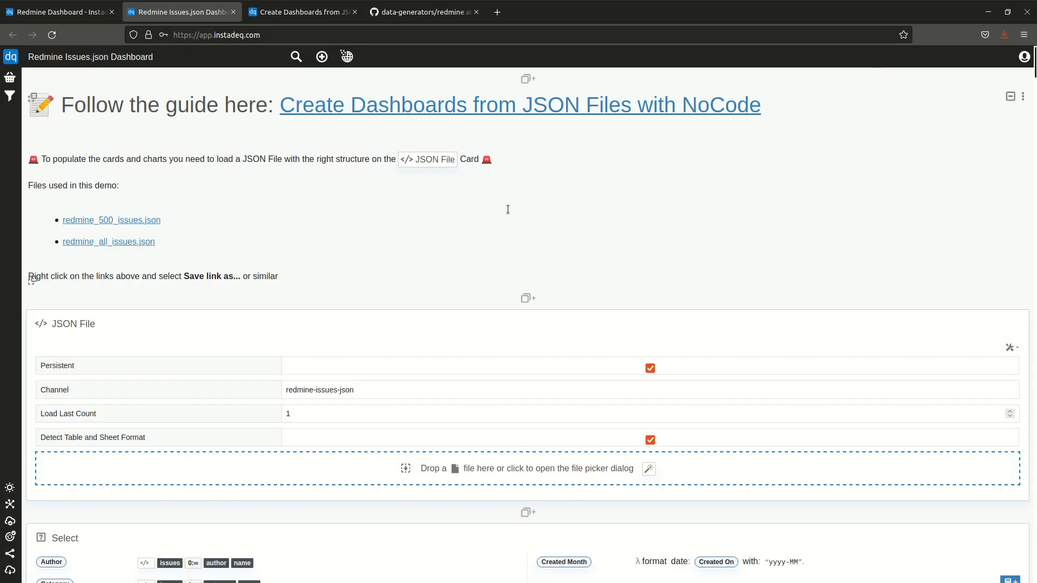
{"action": "right_click", "coordinate": [141, 243]}
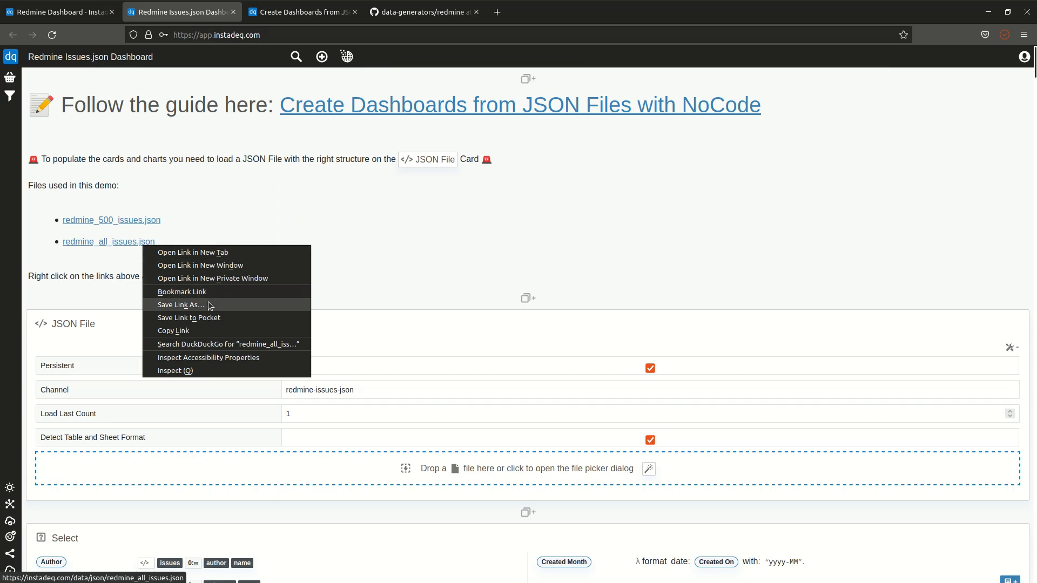
{"action": "left_click", "coordinate": [181, 305]}
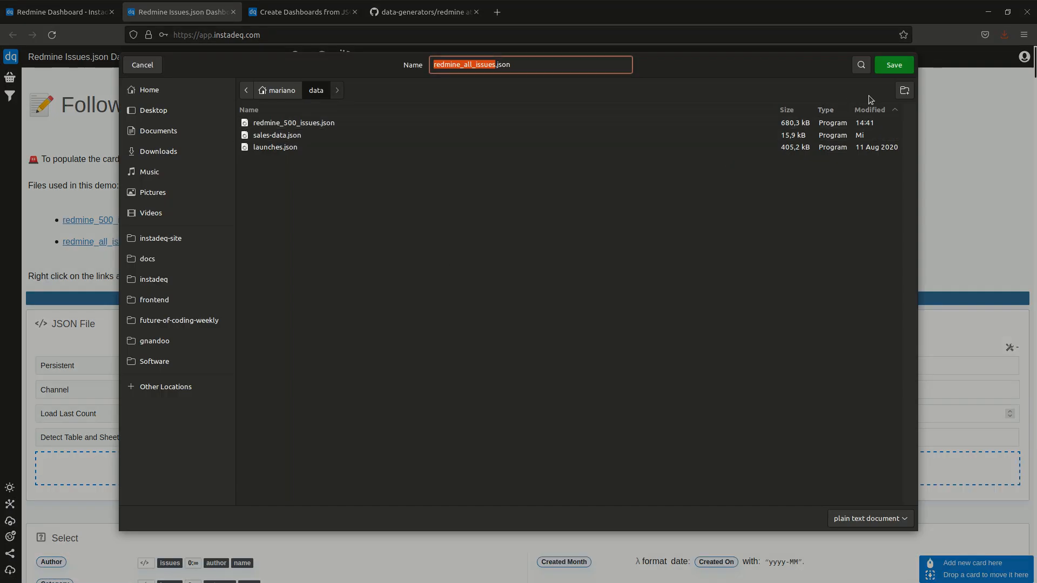
{"action": "left_click", "coordinate": [894, 65]}
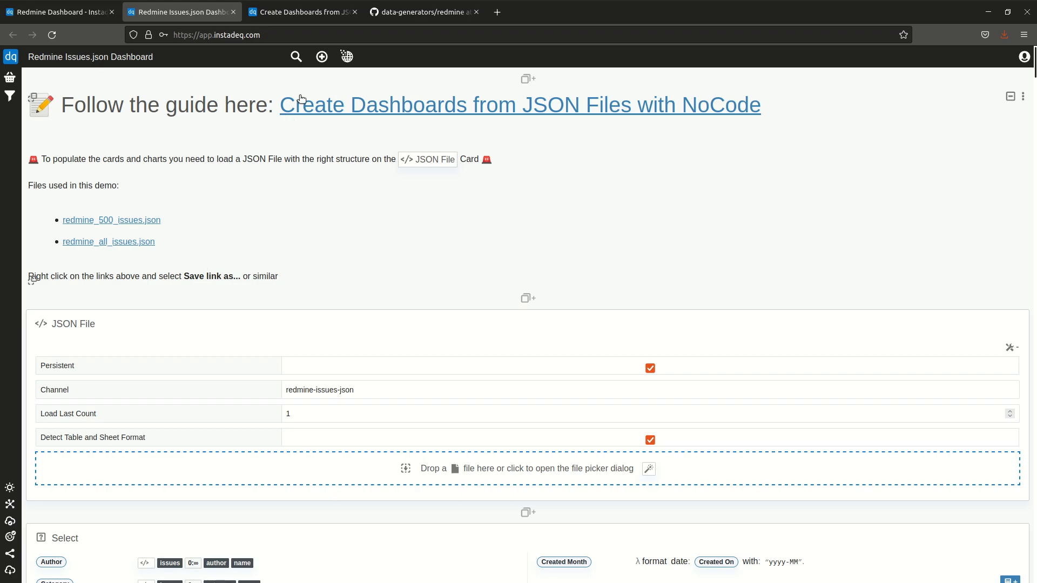
Create a new deck titled Redmine Issues and add a JSON File card with its default settings.
{"action": "left_click", "coordinate": [321, 56]}
{"action": "left_click", "coordinate": [161, 56]}
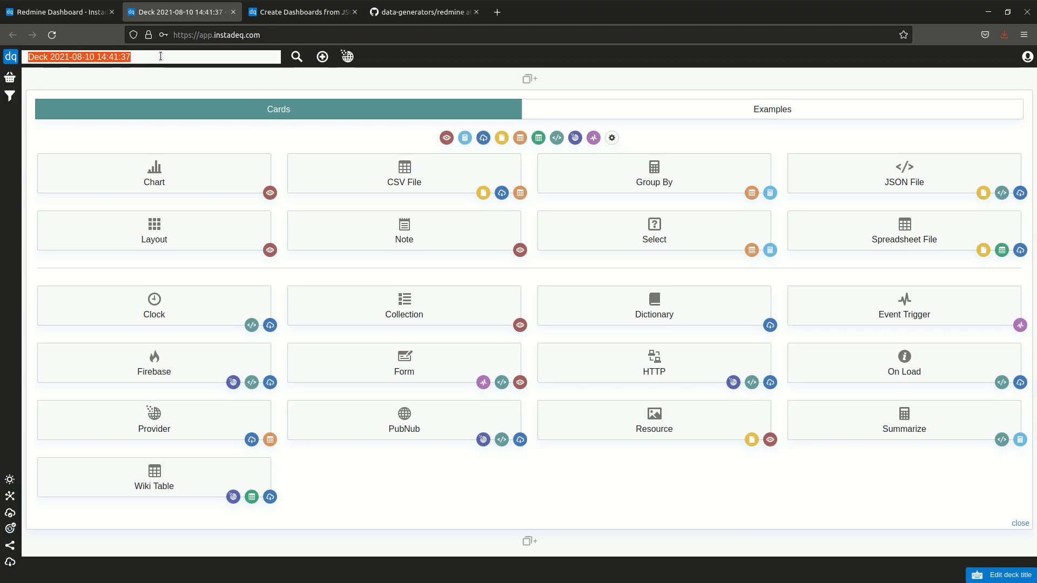
{"action": "type", "text": "Redmine I"}
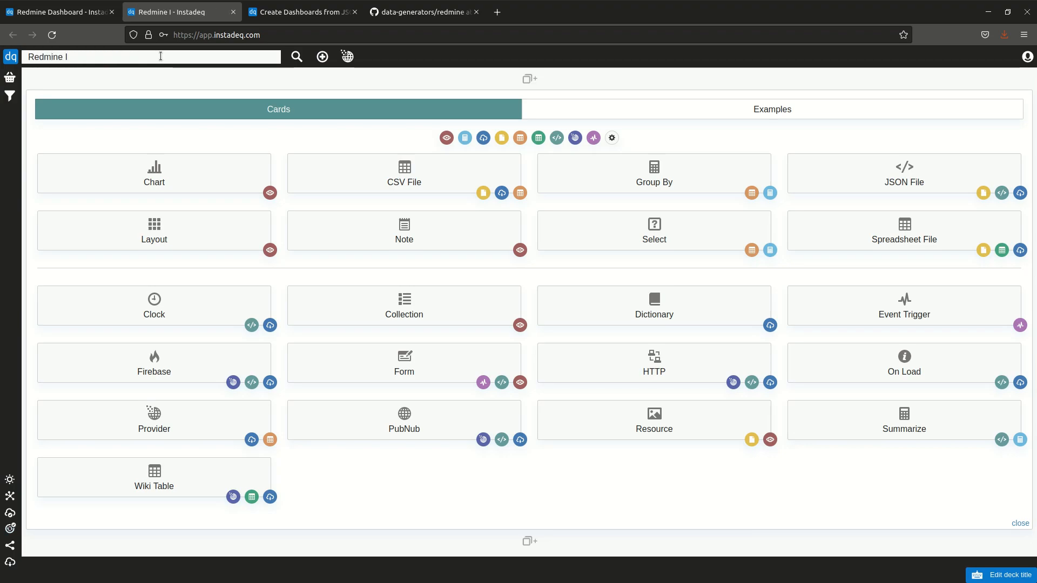
{"action": "type", "text": "ssues"}
{"action": "key", "text": "Return"}
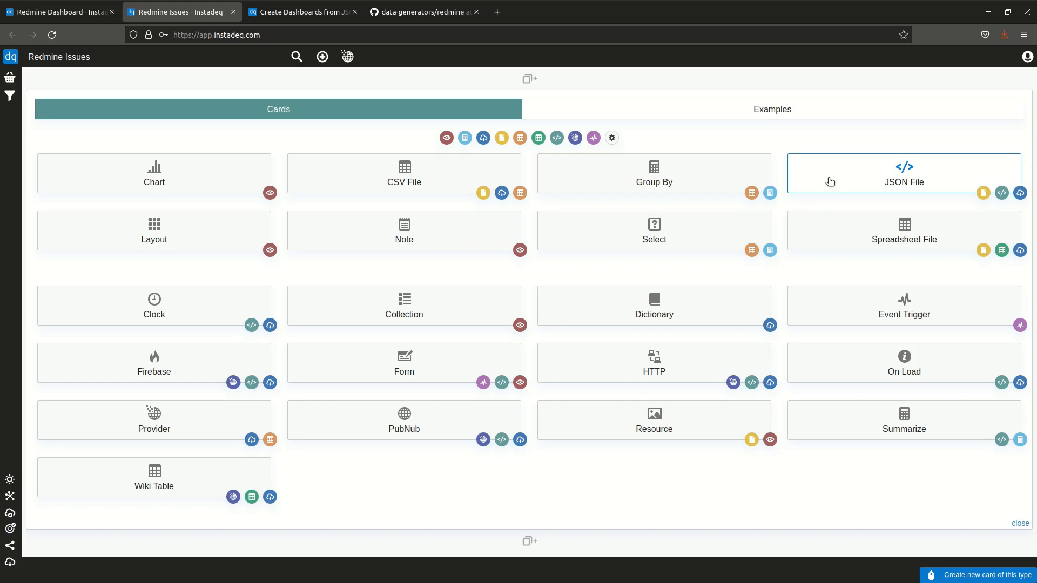
{"action": "left_click", "coordinate": [829, 181]}
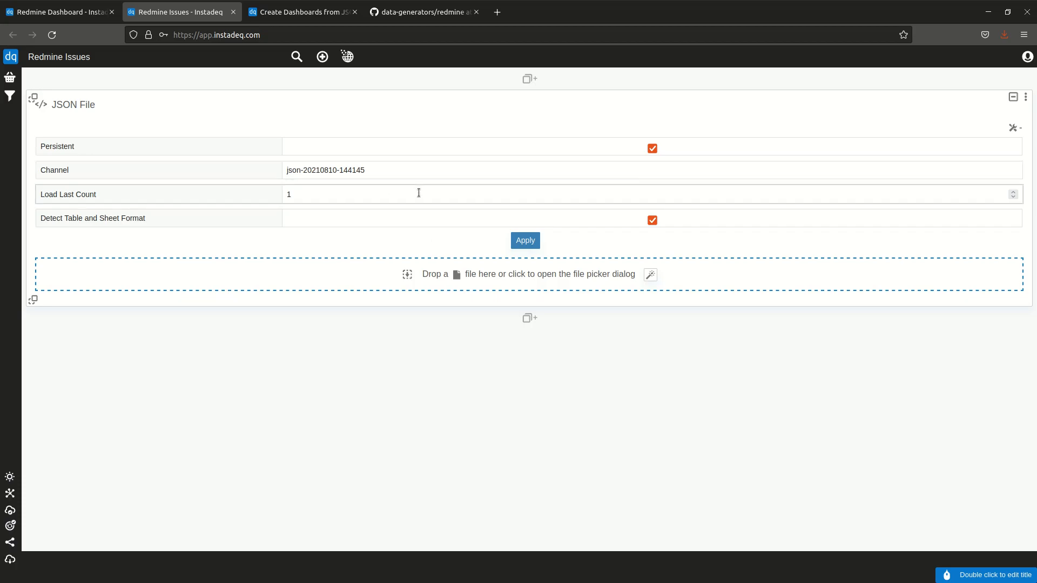
{"action": "left_click", "coordinate": [528, 244]}
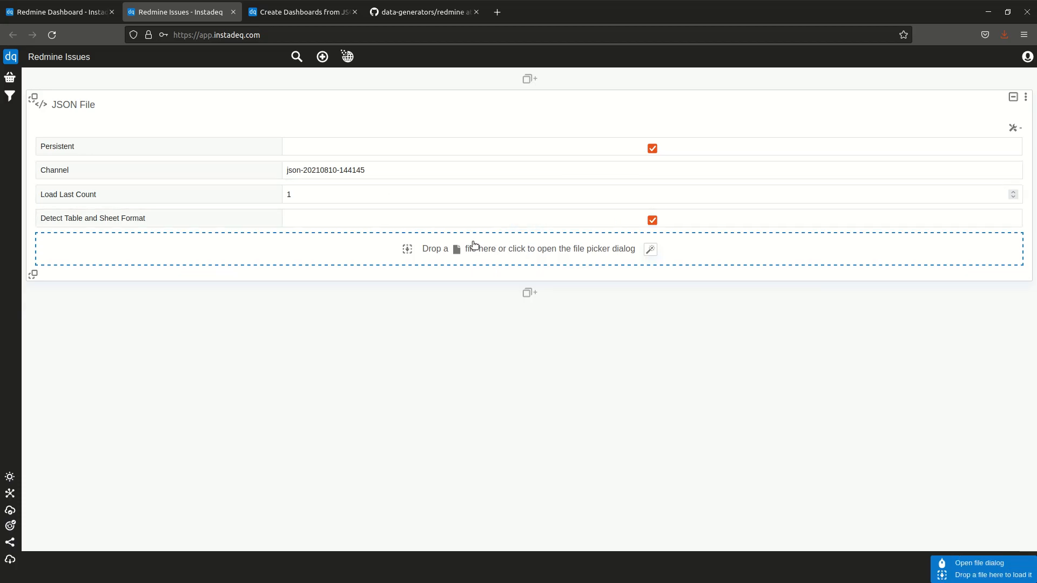
Load redmine_500_issues.json into the JSON File card and store its data in the channel.
{"action": "left_click", "coordinate": [501, 253]}
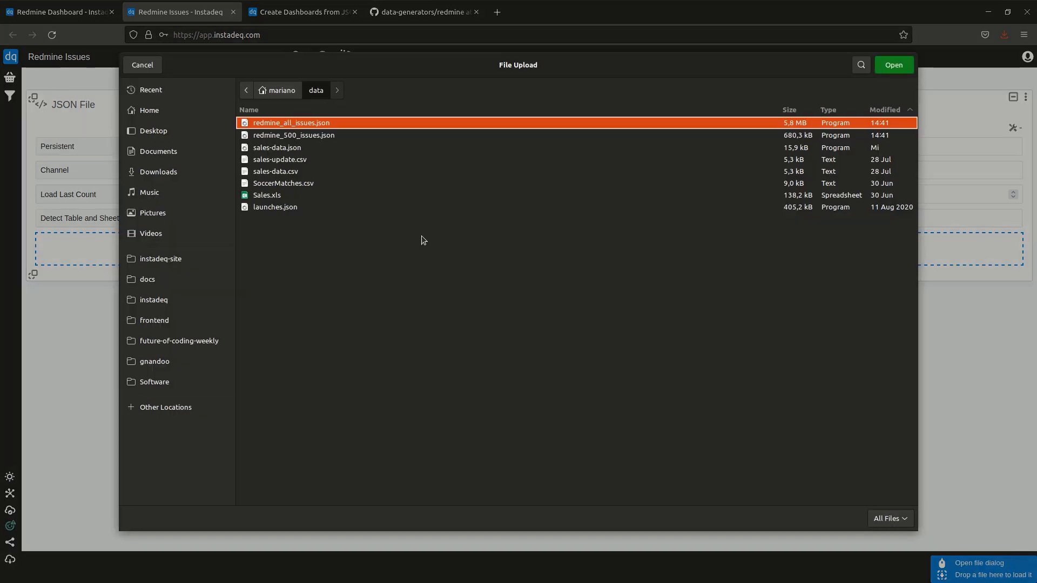
{"action": "left_click", "coordinate": [297, 136]}
{"action": "double_click", "coordinate": [297, 136]}
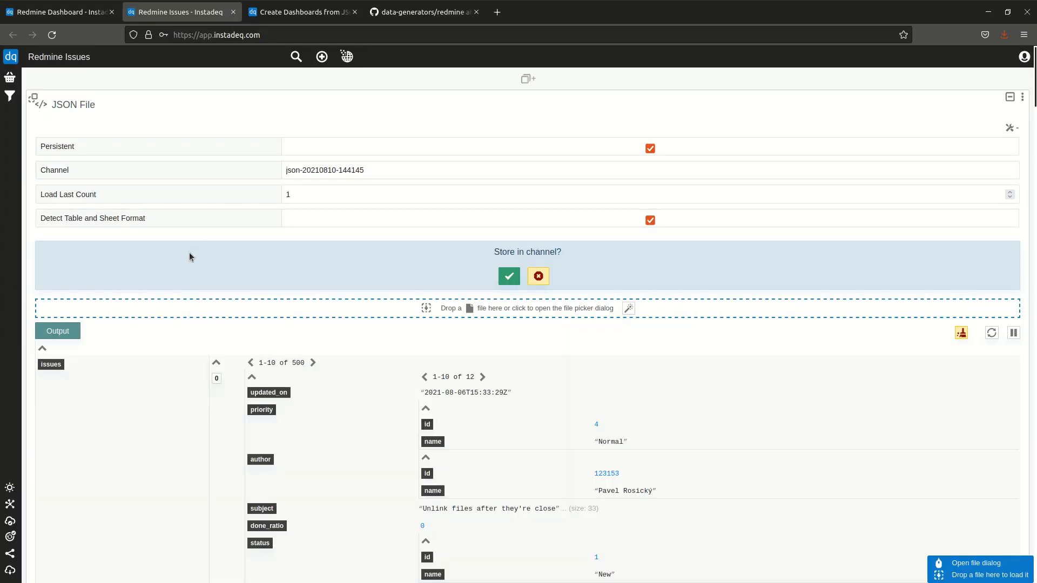
{"action": "scroll", "coordinate": [414, 246], "scroll_direction": "down", "scroll_amount": 2}
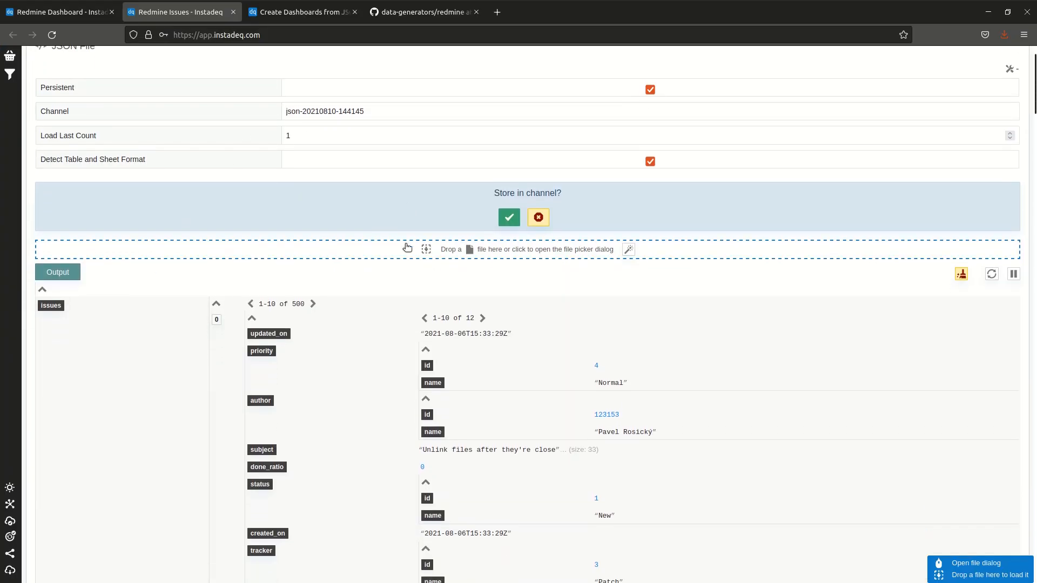
{"action": "left_click", "coordinate": [509, 215]}
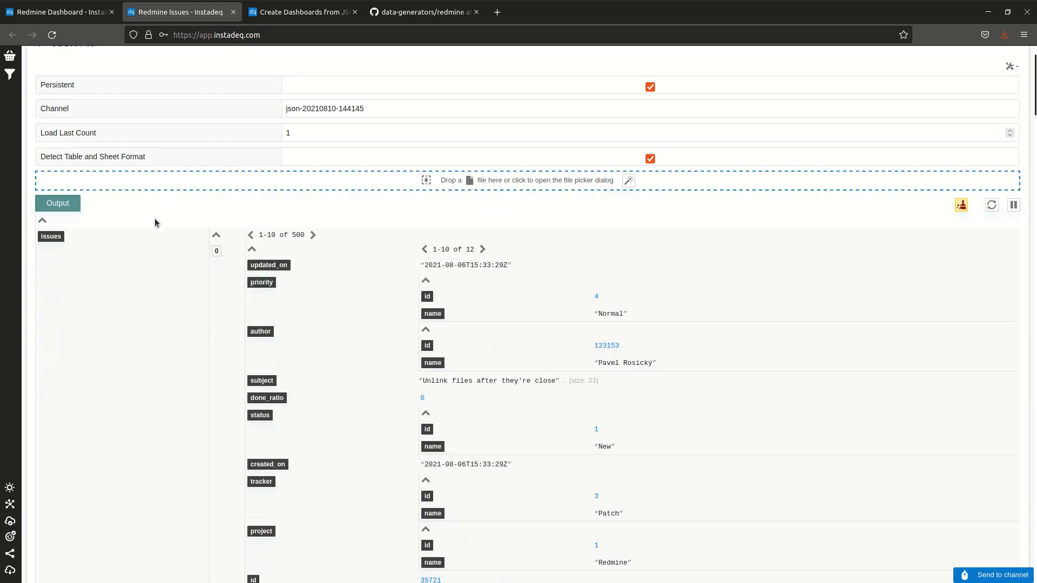
Examine the structure and fields of the loaded issues in the JSON File card's output.
{"action": "scroll", "coordinate": [147, 323], "scroll_direction": "down", "scroll_amount": 10}
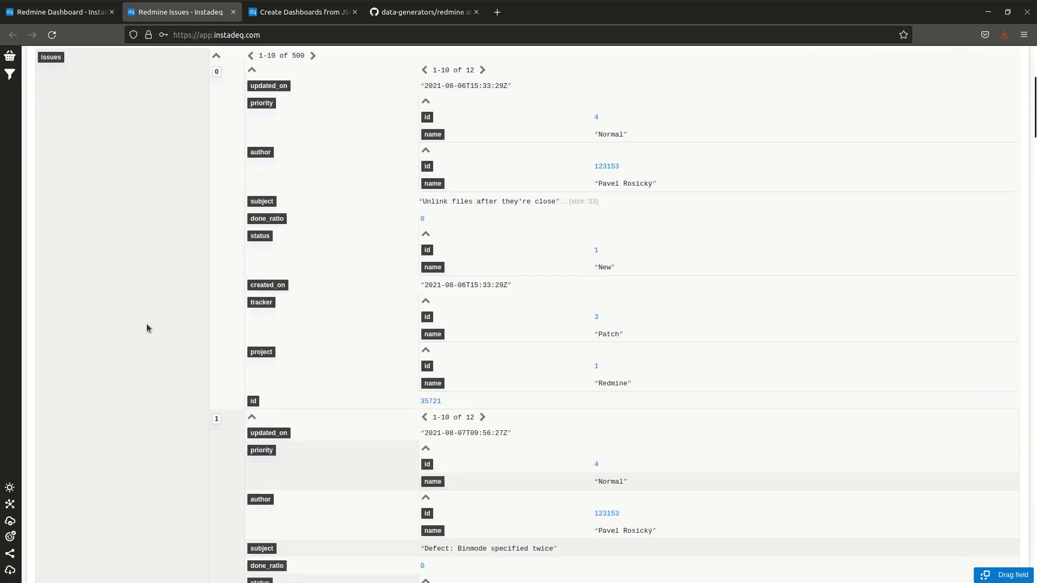
{"action": "scroll", "coordinate": [147, 322], "scroll_direction": "up", "scroll_amount": 5}
{"action": "scroll", "coordinate": [110, 264], "scroll_direction": "up", "scroll_amount": 2}
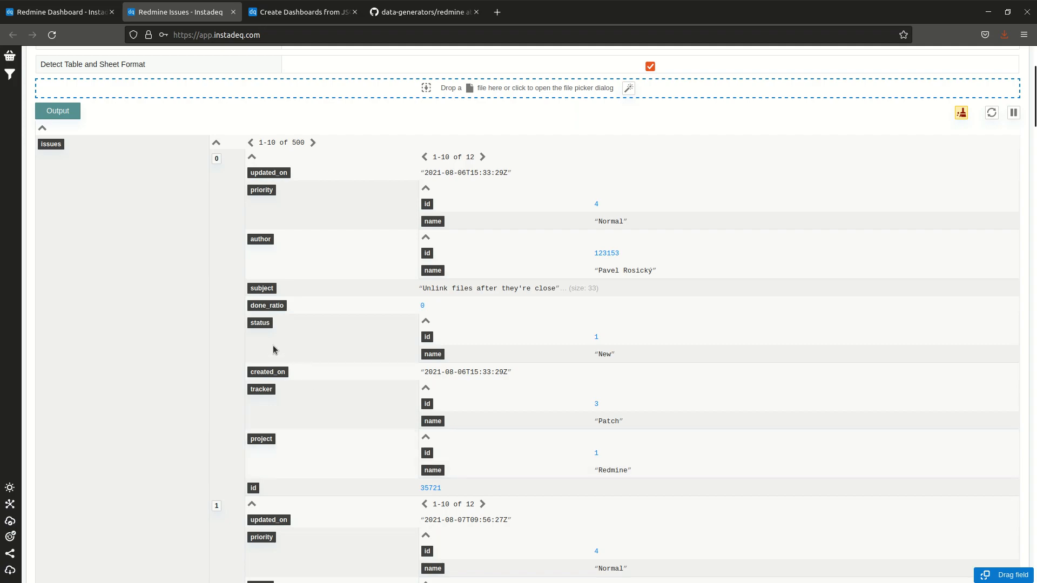
{"action": "scroll", "coordinate": [179, 273], "scroll_direction": "up", "scroll_amount": 1}
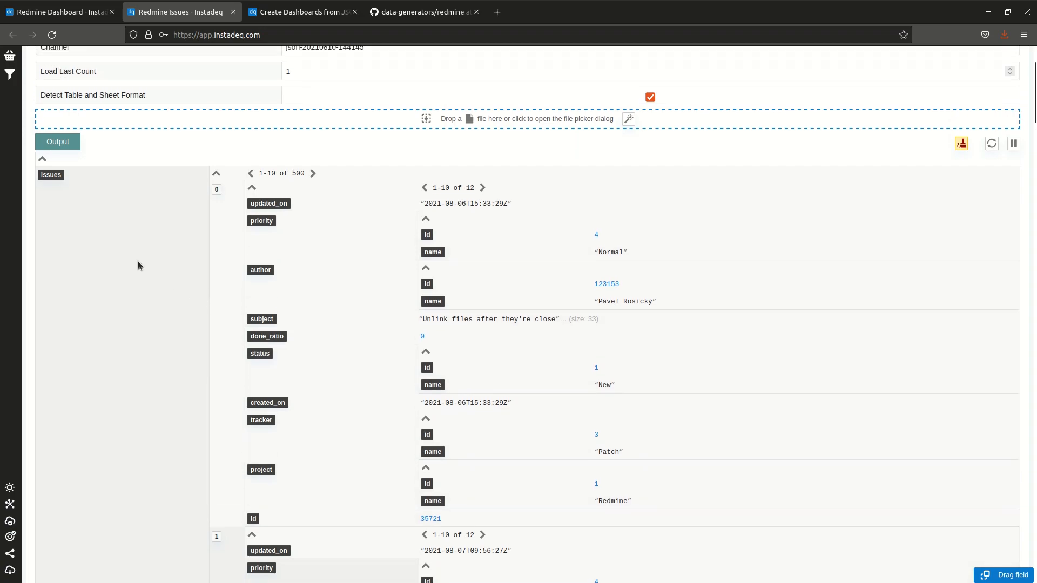
{"action": "scroll", "coordinate": [138, 264], "scroll_direction": "down", "scroll_amount": 1}
{"action": "scroll", "coordinate": [138, 261], "scroll_direction": "down", "scroll_amount": 3}
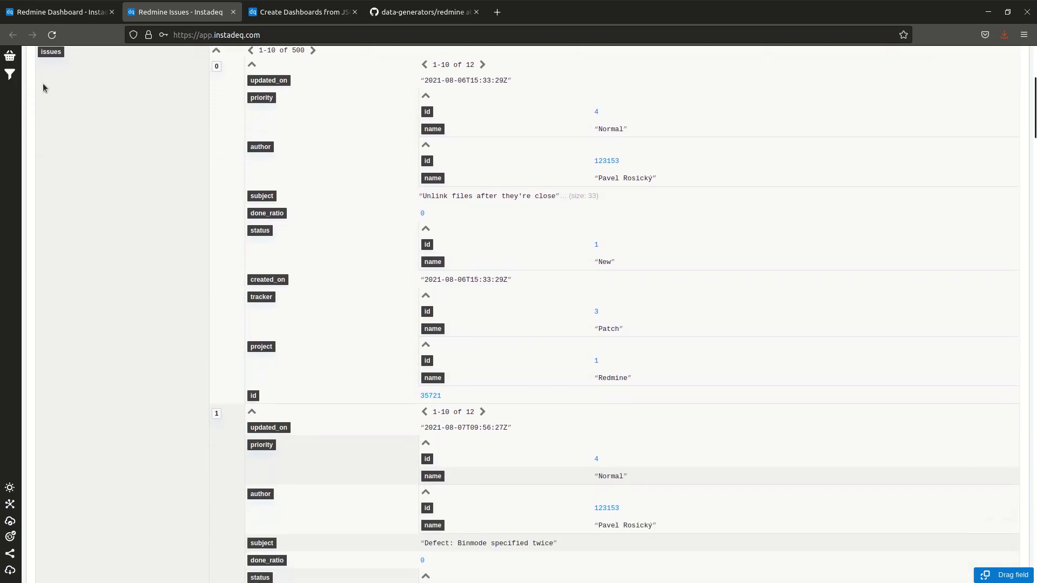
Open the basket and collect the first issue's priority name, author name, status name, created_on and tracker name fields in it.
{"action": "left_click", "coordinate": [10, 56]}
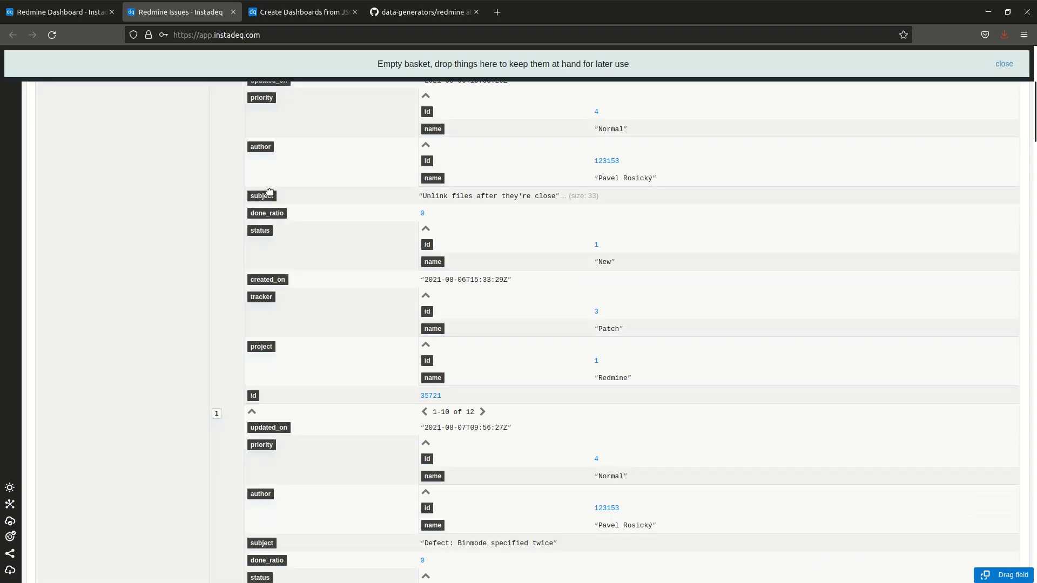
{"action": "scroll", "coordinate": [367, 185], "scroll_direction": "up", "scroll_amount": 1}
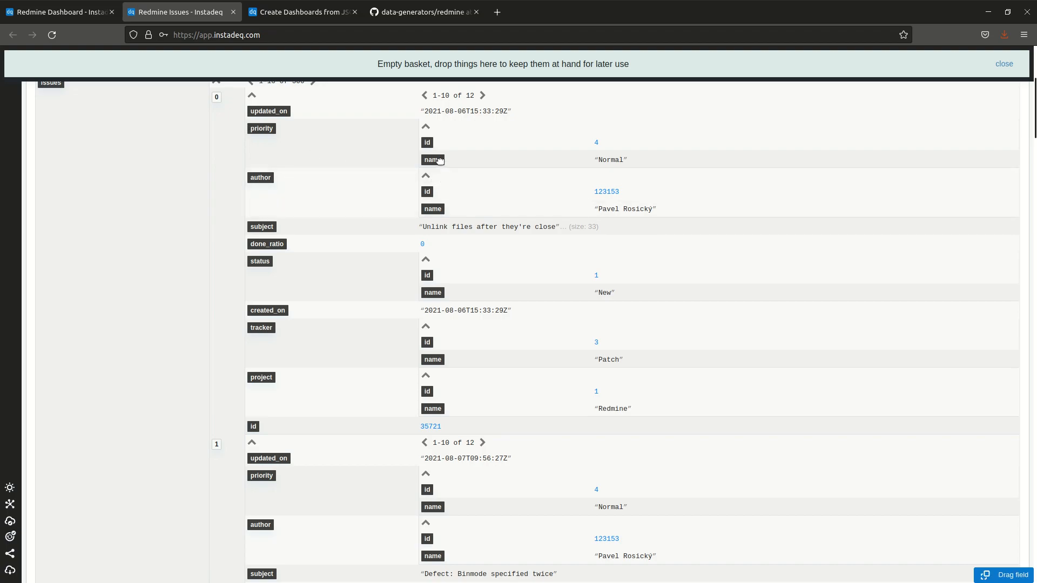
{"action": "left_click_drag", "start_coordinate": [439, 159], "coordinate": [389, 64]}
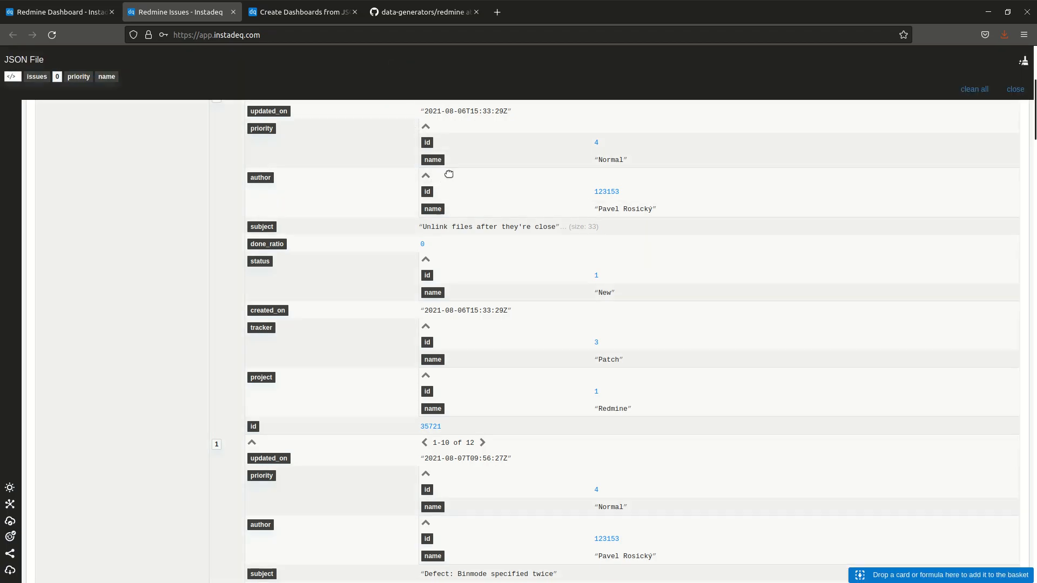
{"action": "left_click_drag", "start_coordinate": [444, 212], "coordinate": [380, 80]}
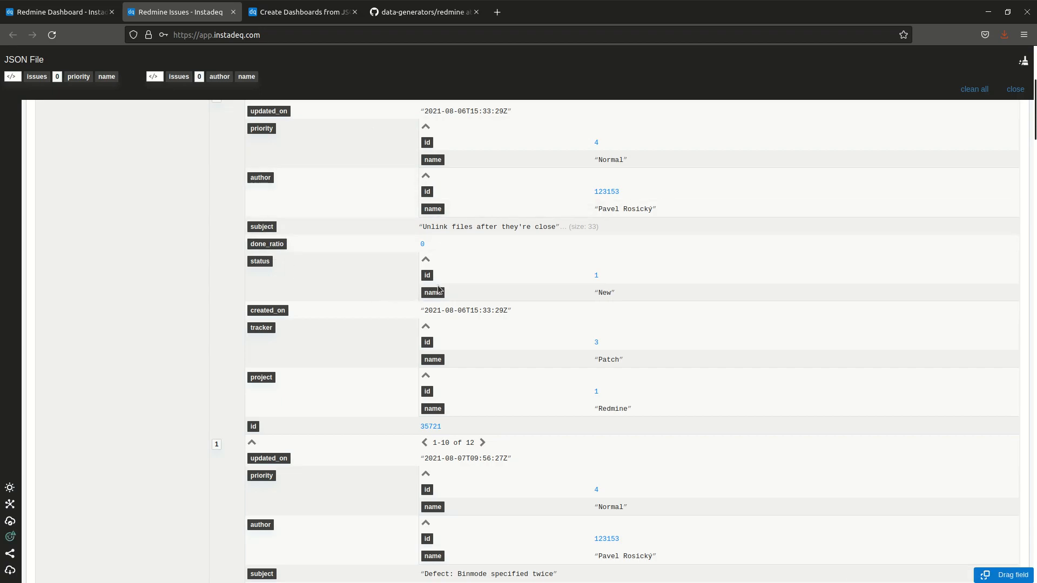
{"action": "left_click_drag", "start_coordinate": [431, 293], "coordinate": [340, 84]}
{"action": "left_click_drag", "start_coordinate": [264, 310], "coordinate": [459, 81]}
{"action": "left_click_drag", "start_coordinate": [432, 359], "coordinate": [553, 78]}
Show the first issue's remaining fields and add its category name to the basket.
{"action": "scroll", "coordinate": [405, 279], "scroll_direction": "down", "scroll_amount": 3}
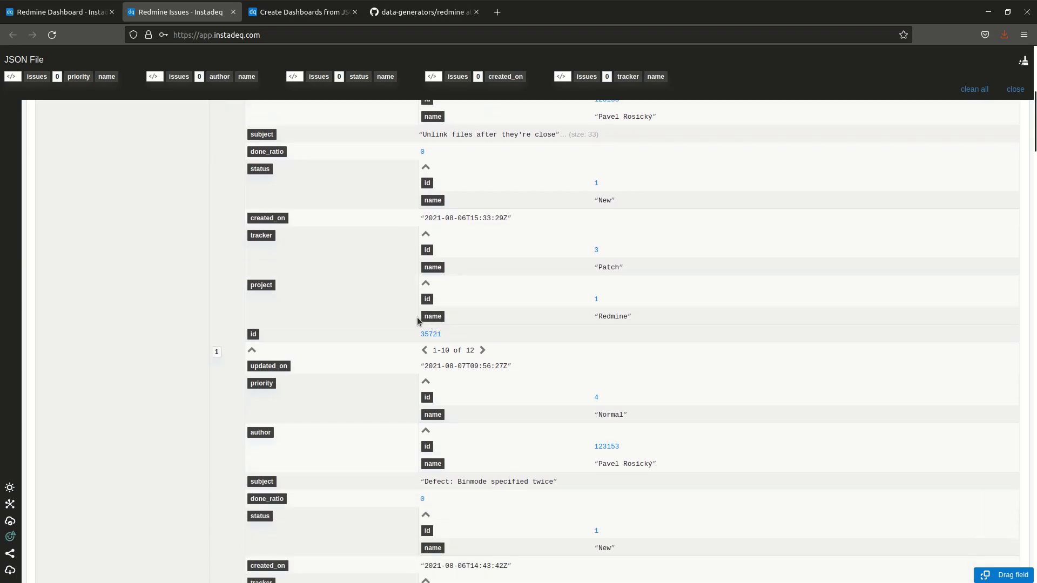
{"action": "scroll", "coordinate": [467, 312], "scroll_direction": "down", "scroll_amount": 3}
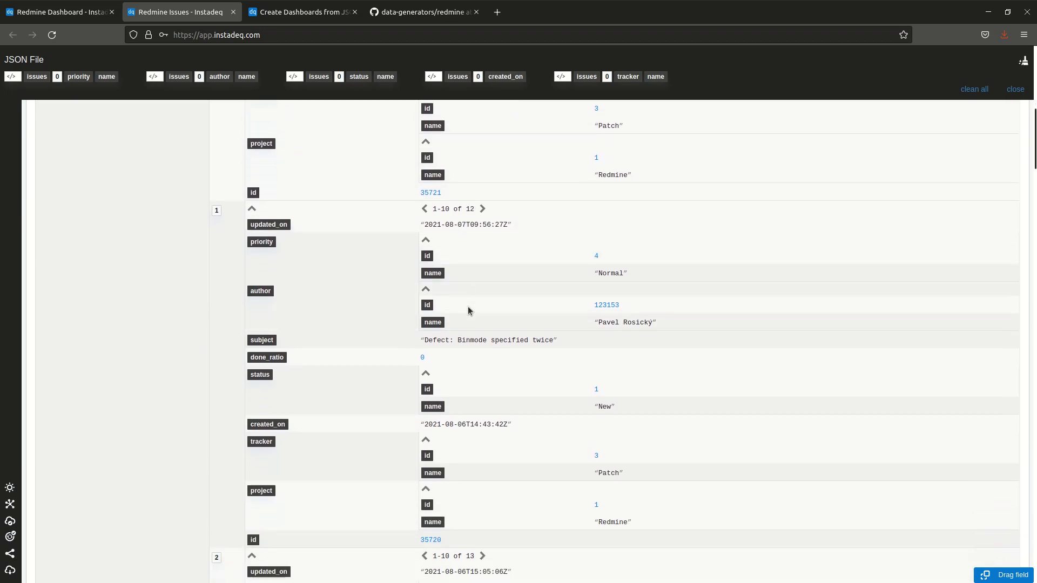
{"action": "scroll", "coordinate": [400, 217], "scroll_direction": "up", "scroll_amount": 4}
{"action": "scroll", "coordinate": [399, 217], "scroll_direction": "up", "scroll_amount": 4}
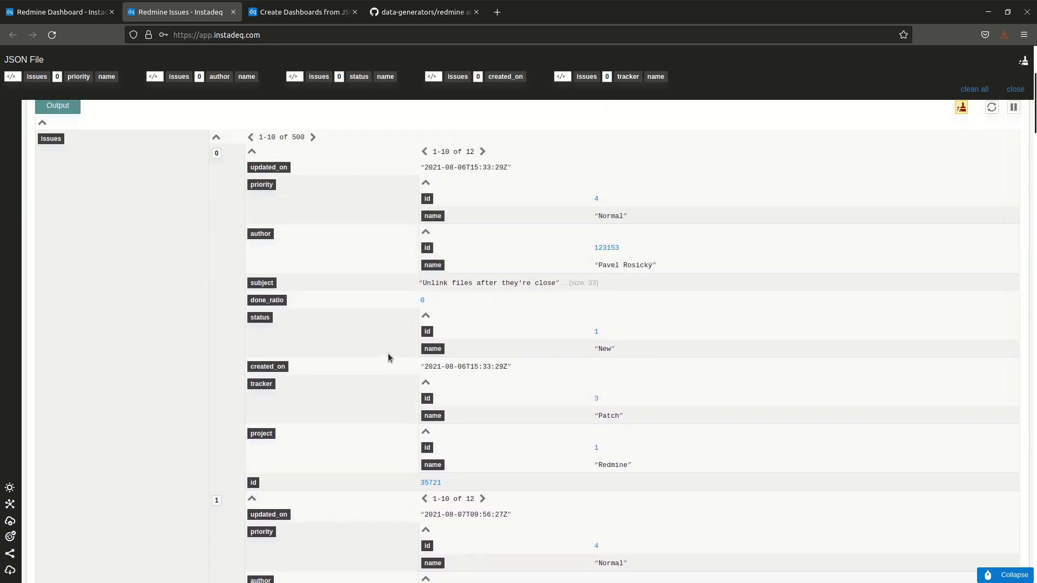
{"action": "left_click", "coordinate": [482, 188]}
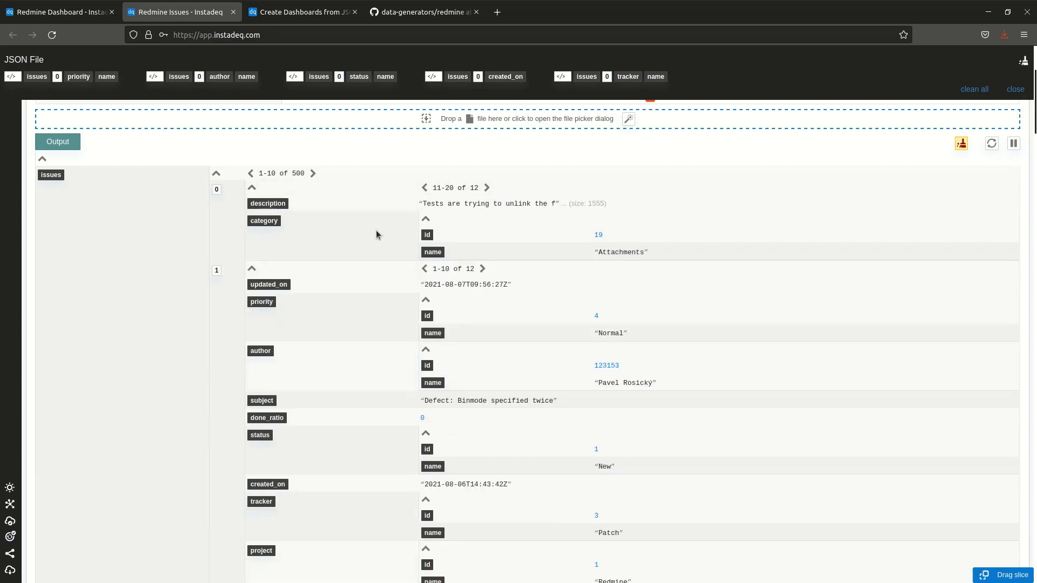
{"action": "left_click_drag", "start_coordinate": [421, 254], "coordinate": [724, 75]}
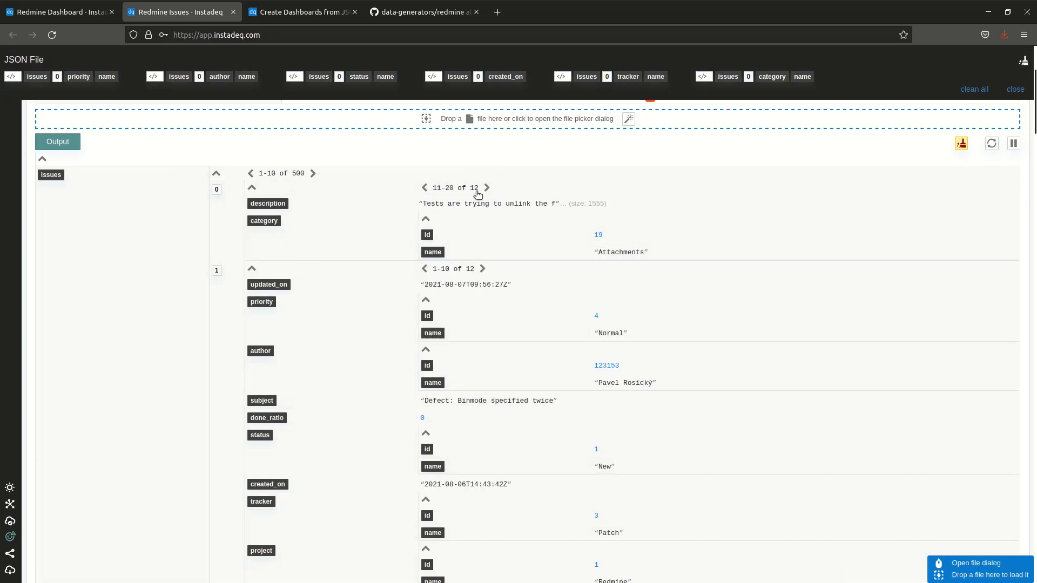
Collapse the JSON File card's output and add a Select card below it.
{"action": "left_click", "coordinate": [43, 162]}
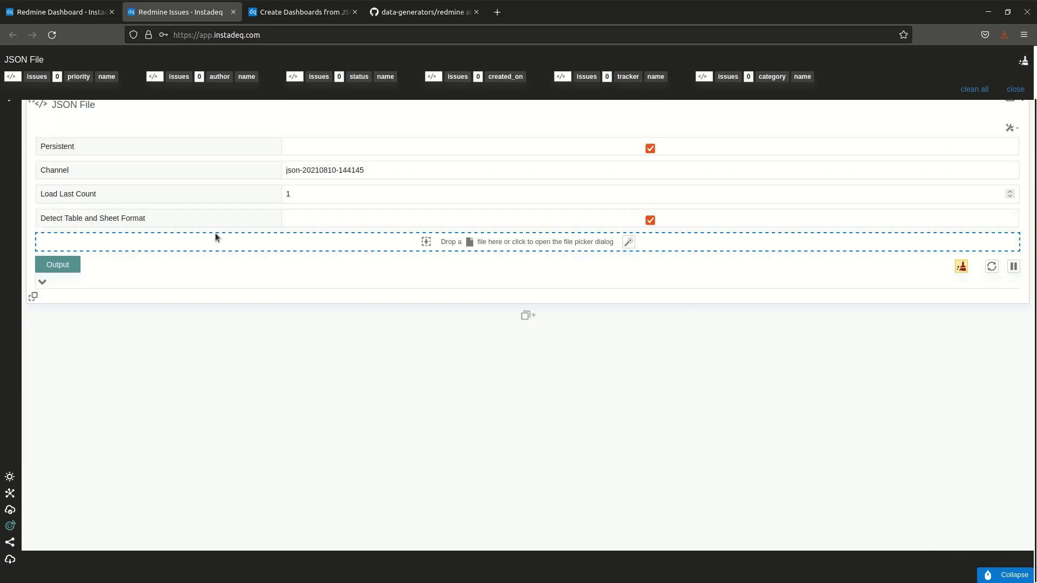
{"action": "mouse_move", "coordinate": [620, 291]}
{"action": "left_click", "coordinate": [408, 323]}
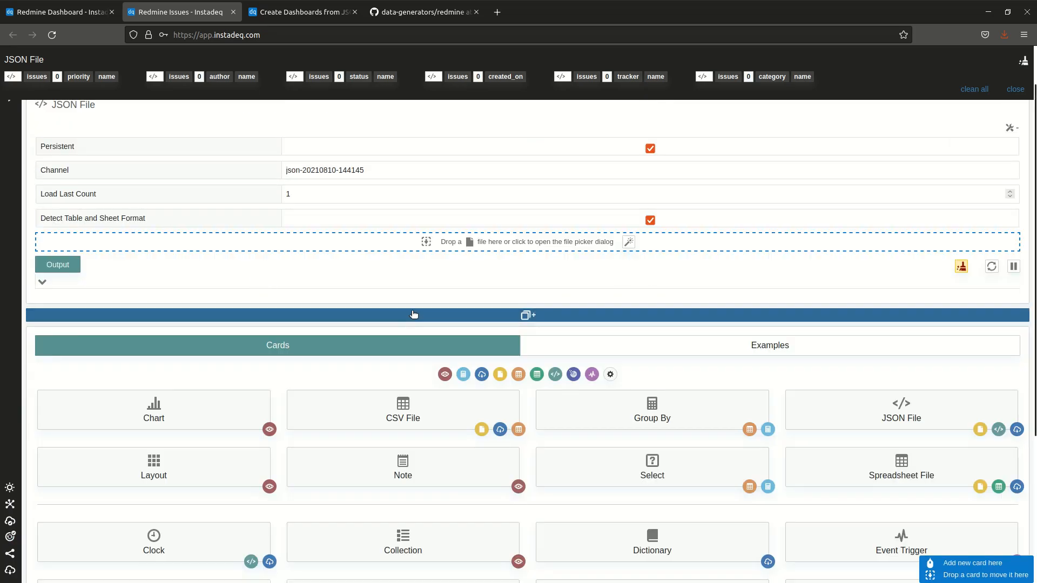
{"action": "scroll", "coordinate": [428, 257], "scroll_direction": "down", "scroll_amount": 3}
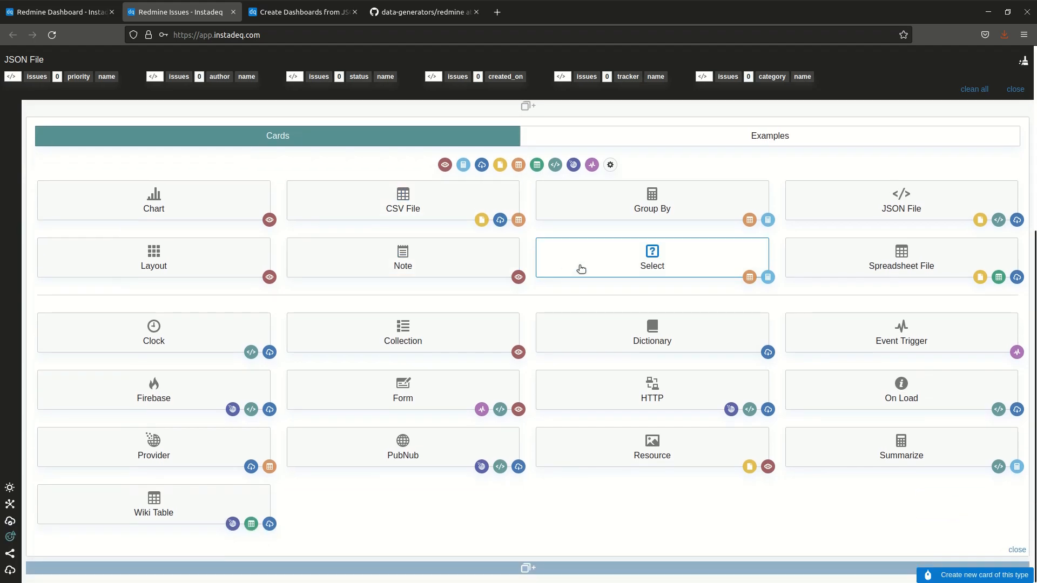
{"action": "left_click", "coordinate": [581, 268]}
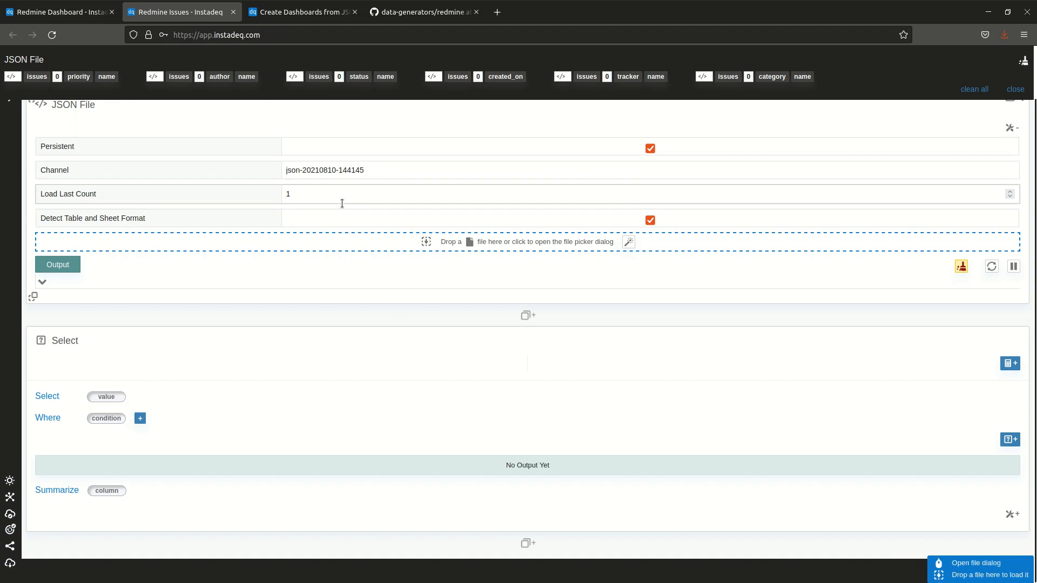
Add the basket's priority name, author name, status name, created_on, tracker name and category name fields to the Select card's selected values.
{"action": "left_click", "coordinate": [333, 542]}
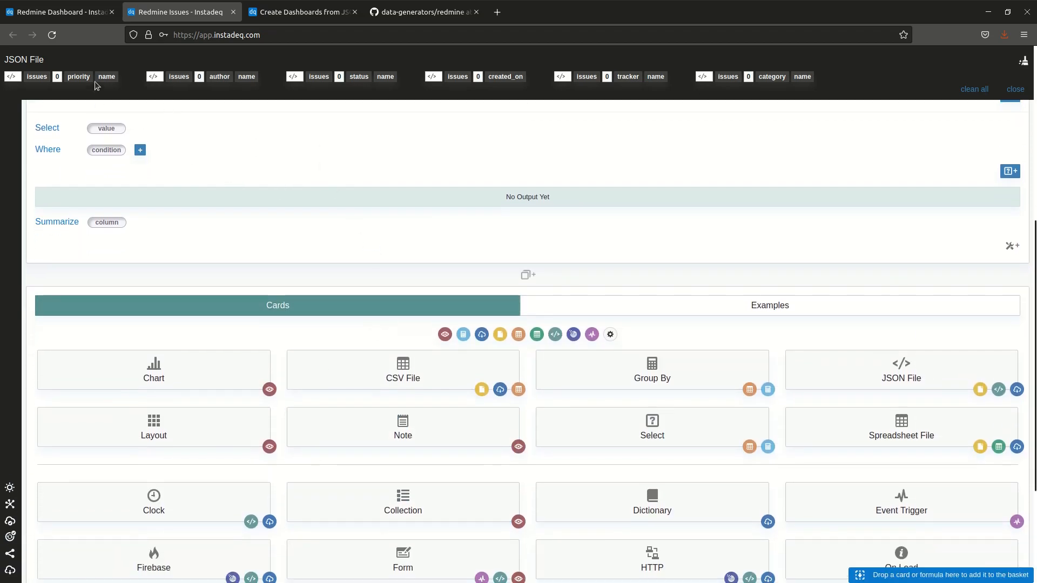
{"action": "left_click_drag", "start_coordinate": [81, 76], "coordinate": [108, 128]}
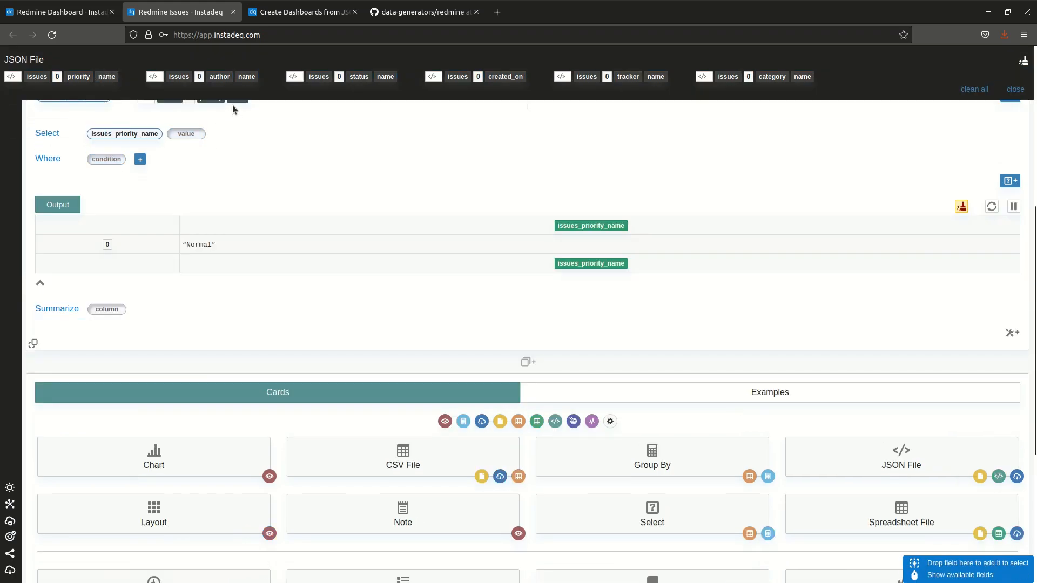
{"action": "left_click_drag", "start_coordinate": [219, 77], "coordinate": [186, 134]}
{"action": "left_click_drag", "start_coordinate": [385, 75], "coordinate": [273, 157]}
{"action": "left_click_drag", "start_coordinate": [512, 77], "coordinate": [345, 185]}
{"action": "left_click_drag", "start_coordinate": [646, 80], "coordinate": [399, 201]}
{"action": "left_click_drag", "start_coordinate": [802, 76], "coordinate": [499, 222]}
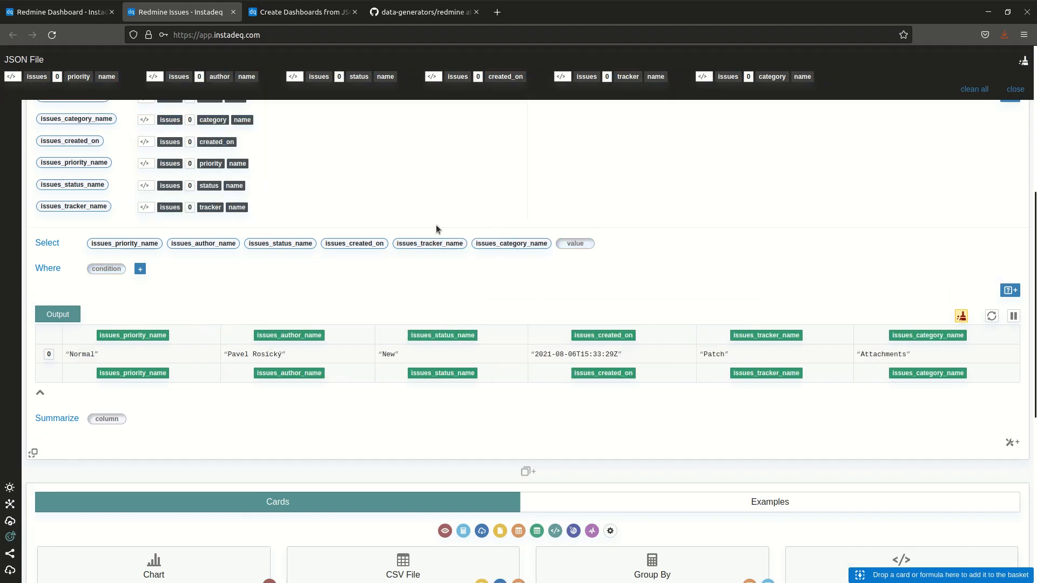
Empty the basket and close it.
{"action": "scroll", "coordinate": [778, 206], "scroll_direction": "up", "scroll_amount": 2}
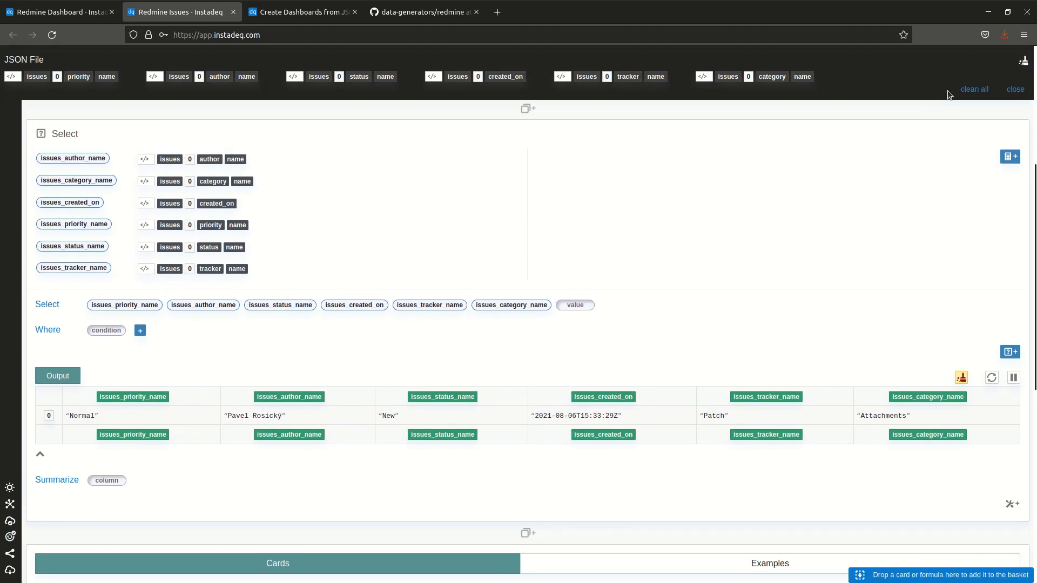
{"action": "left_click", "coordinate": [972, 89]}
{"action": "left_click", "coordinate": [1003, 64]}
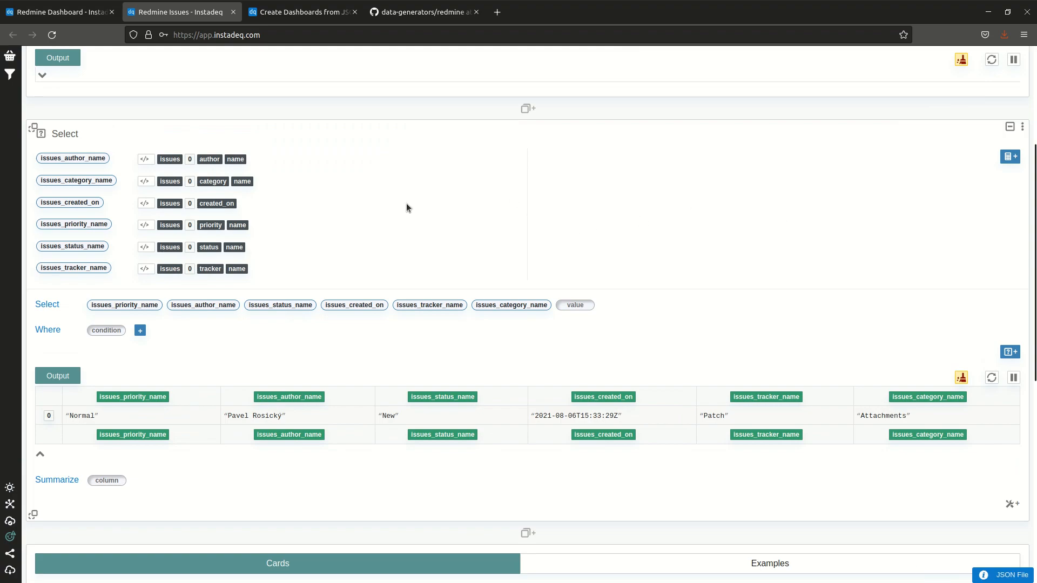
Rename the issues_author_name field in the Select card to Author.
{"action": "left_click", "coordinate": [66, 162]}
{"action": "left_click", "coordinate": [195, 159]}
{"action": "double_click", "coordinate": [192, 162]}
{"action": "type", "text": "Autgl"}
{"action": "key", "text": "BackSpace"}
{"action": "key", "text": "BackSpace"}
{"action": "type", "text": "hor"}
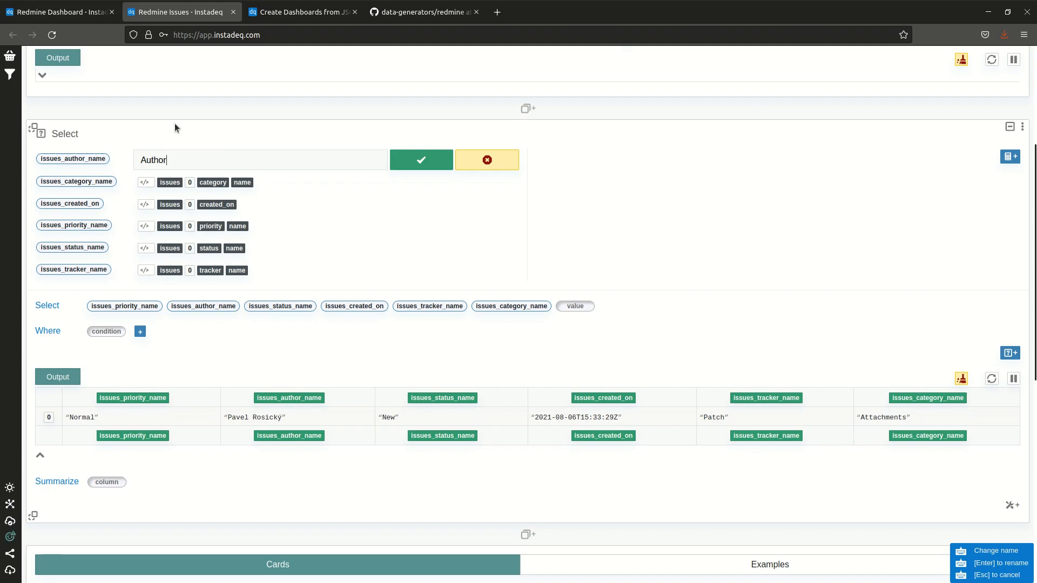
{"action": "key", "text": "Return"}
Rename the issues_category_name field in the Select card to Category.
{"action": "left_click", "coordinate": [105, 181]}
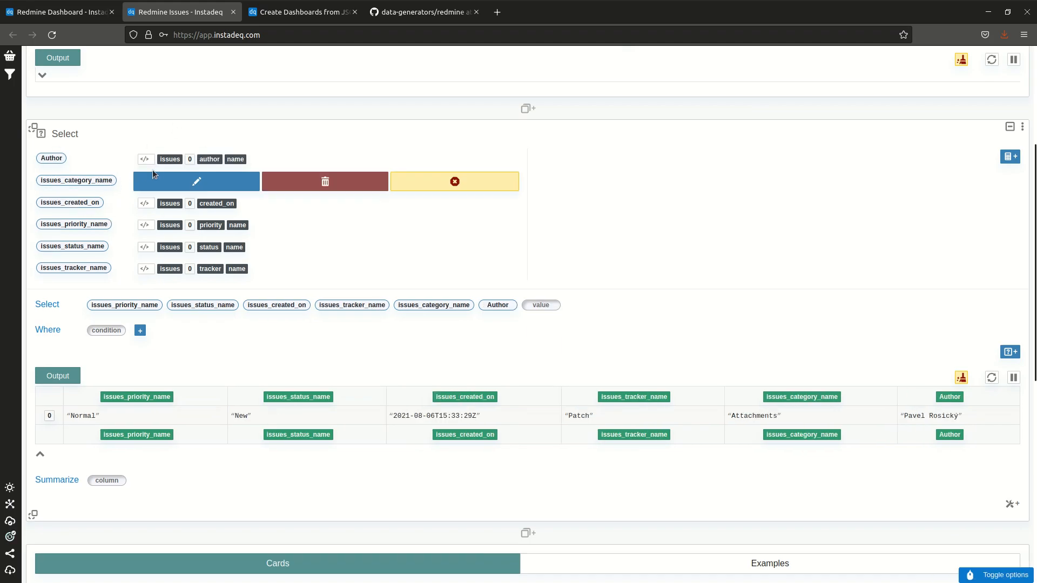
{"action": "left_click", "coordinate": [172, 179]}
{"action": "double_click", "coordinate": [171, 179]}
{"action": "type", "text": "Cate"}
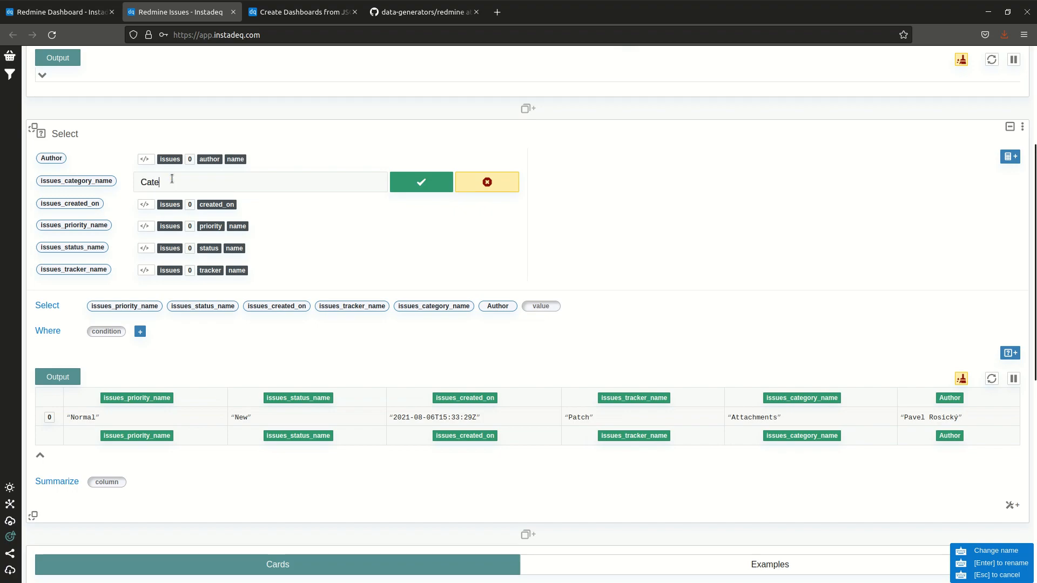
{"action": "type", "text": "gory"}
{"action": "key", "text": "Return"}
Rename the issues_created_on field in the Select card to Created On.
{"action": "left_click", "coordinate": [85, 202]}
{"action": "left_click", "coordinate": [192, 204]}
{"action": "double_click", "coordinate": [193, 203]}
{"action": "type", "text": "Created On"}
{"action": "key", "text": "Return"}
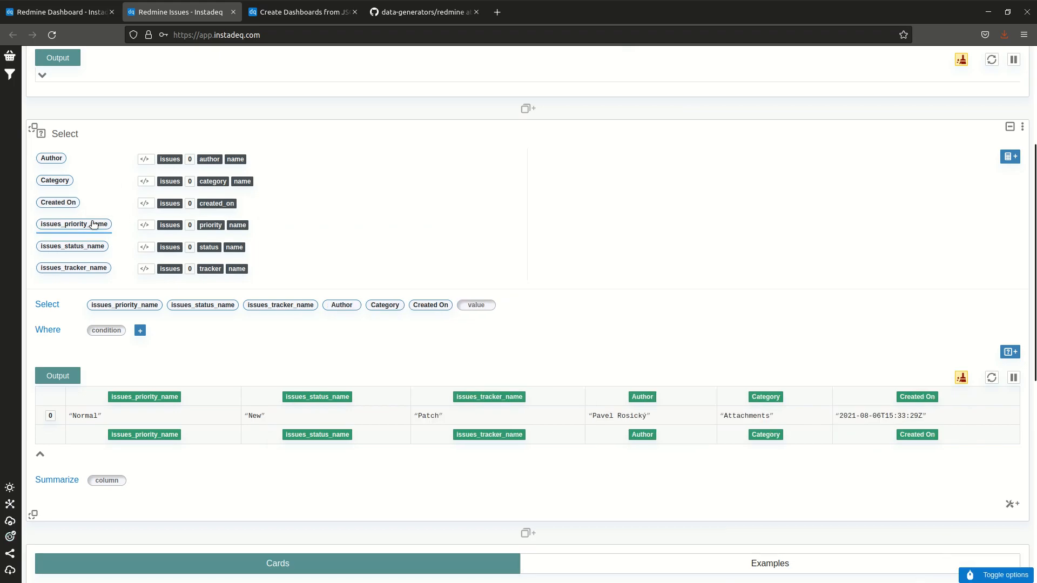
Rename the issues_priority_name field in the Select card to Priority.
{"action": "left_click", "coordinate": [74, 224]}
{"action": "left_click", "coordinate": [173, 226]}
{"action": "double_click", "coordinate": [173, 225]}
{"action": "type", "text": "Priority"}
{"action": "key", "text": "Return"}
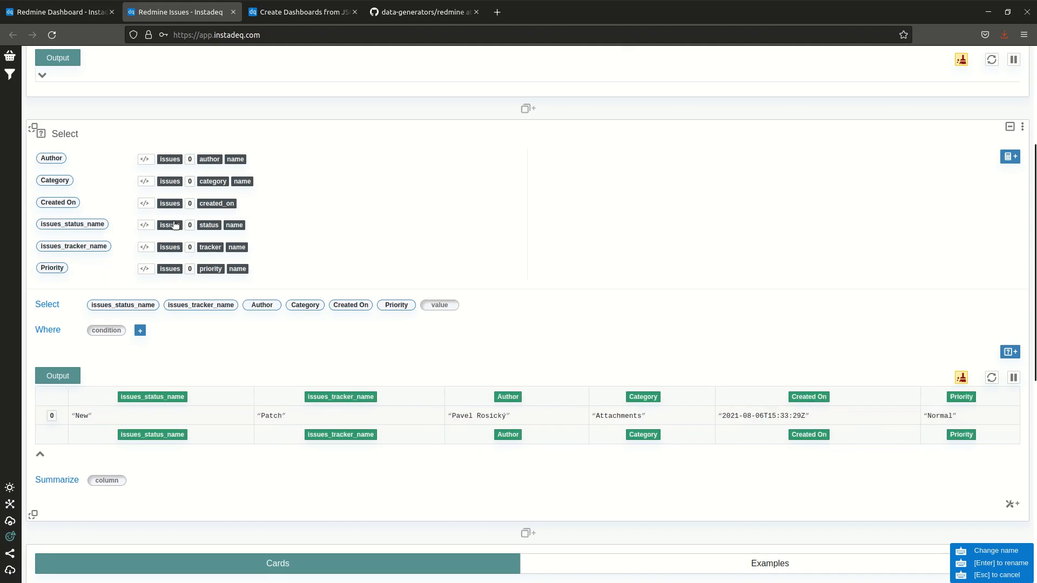
Rename the issues_status_name field in the Select card to Status.
{"action": "left_click", "coordinate": [98, 224]}
{"action": "left_click", "coordinate": [196, 225]}
{"action": "double_click", "coordinate": [200, 226]}
{"action": "type", "text": "Status"}
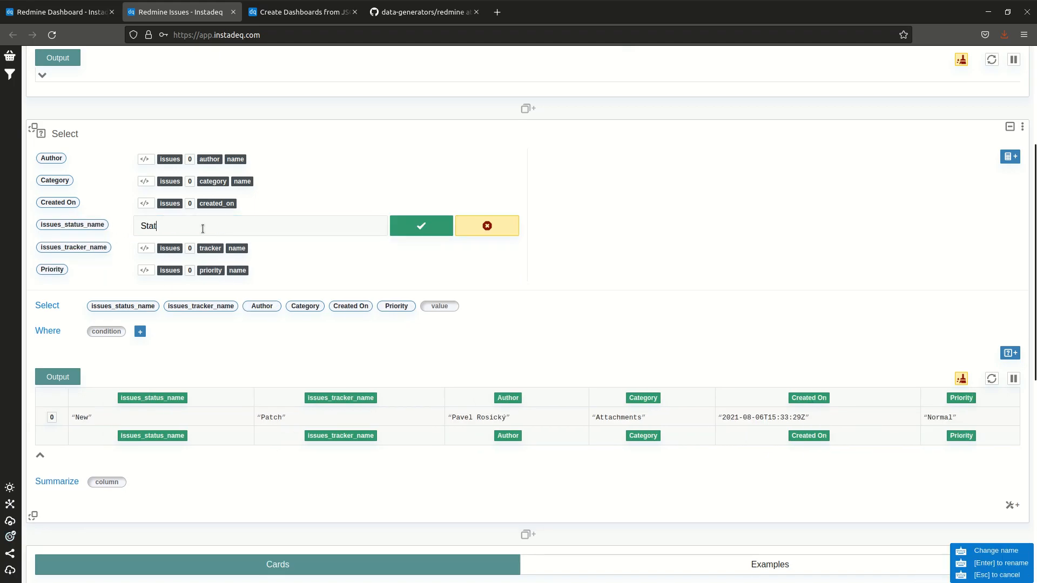
{"action": "key", "text": "Return"}
Rename the issues_tracker_name field in the Select card to Tracker.
{"action": "left_click", "coordinate": [74, 224]}
{"action": "left_click", "coordinate": [190, 226]}
{"action": "double_click", "coordinate": [190, 226]}
{"action": "type", "text": "Tracker"}
{"action": "key", "text": "Return"}
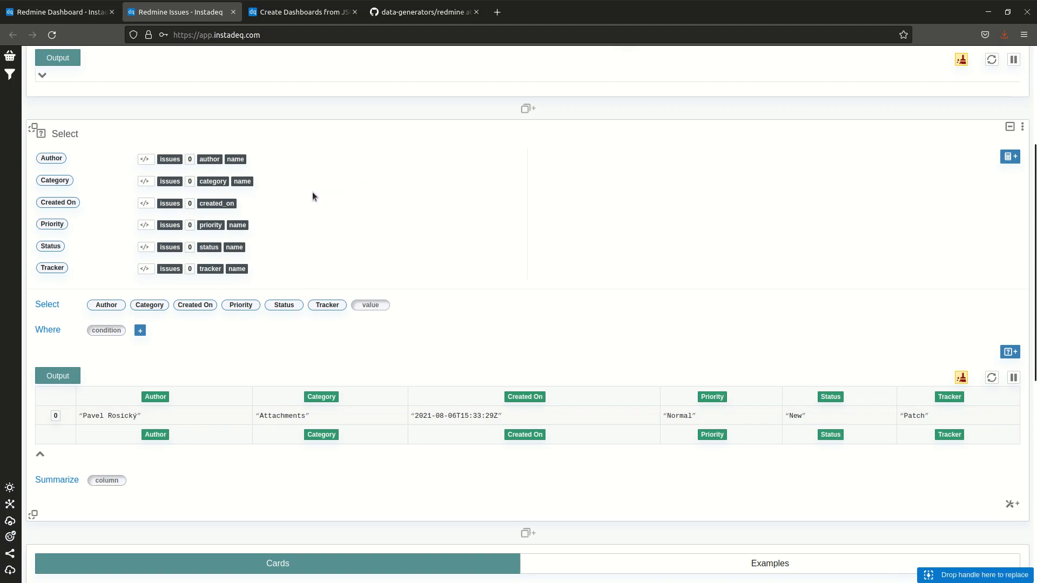
Replace the issue index in the Author and Category references with the range 0:∞.
{"action": "left_click", "coordinate": [190, 160]}
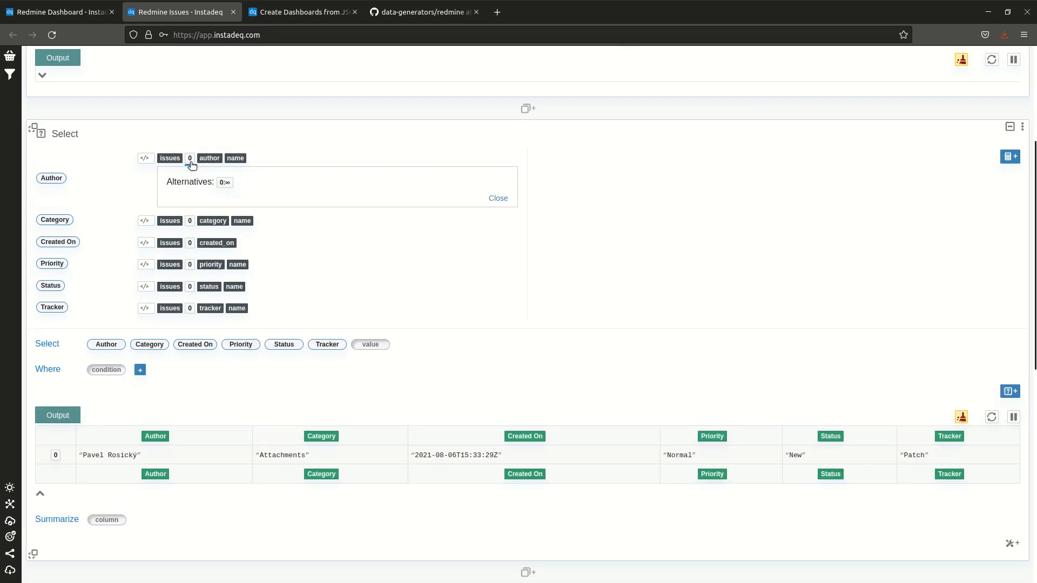
{"action": "left_click", "coordinate": [226, 184]}
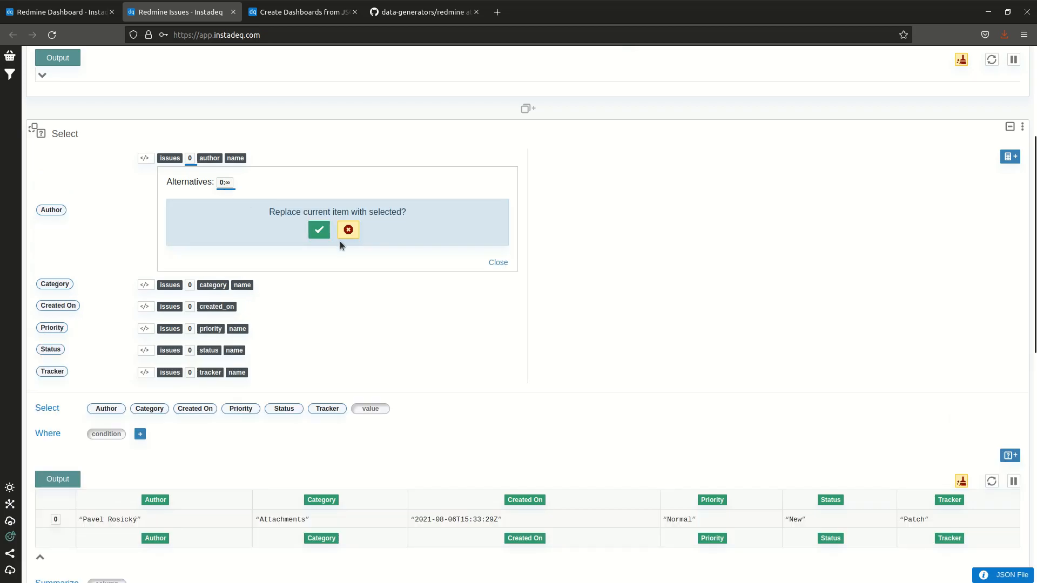
{"action": "left_click", "coordinate": [318, 230]}
{"action": "left_click", "coordinate": [190, 181]}
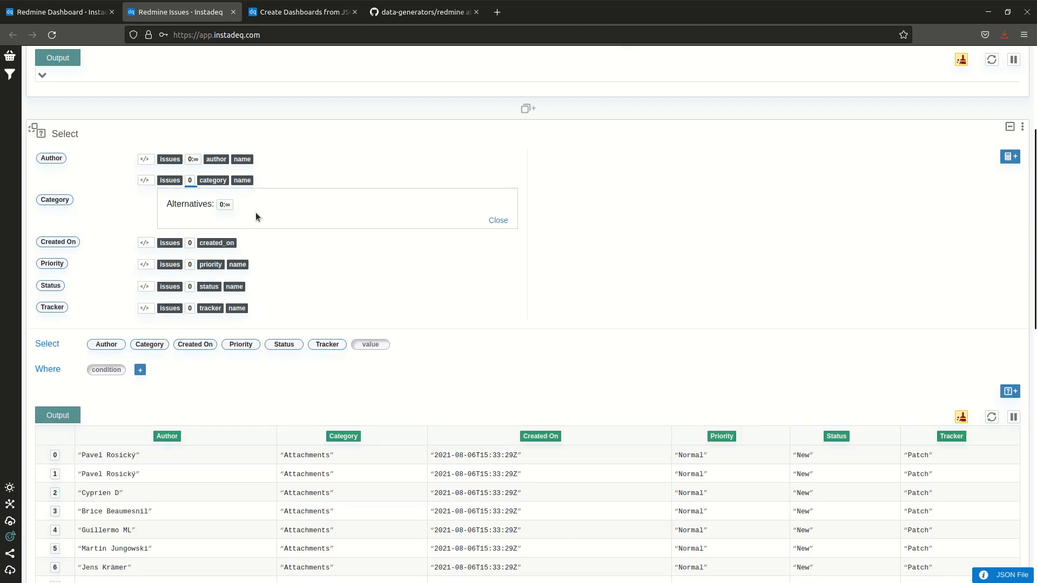
{"action": "left_click", "coordinate": [225, 207]}
{"action": "left_click", "coordinate": [317, 250]}
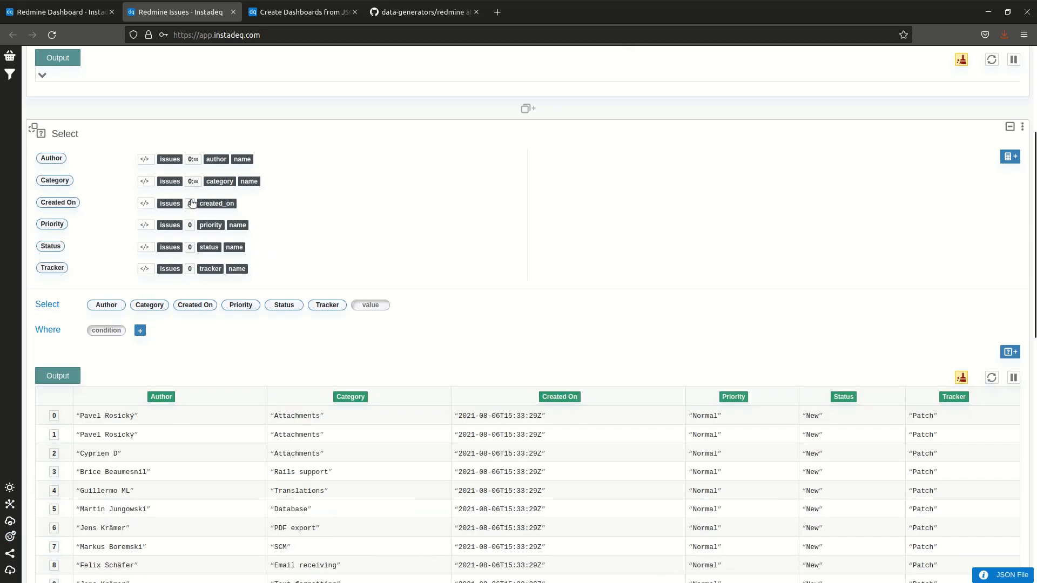
Replace the issue index in the Created On and Priority references with the range 0:∞.
{"action": "left_click", "coordinate": [190, 203]}
{"action": "left_click", "coordinate": [226, 228]}
{"action": "left_click", "coordinate": [317, 272]}
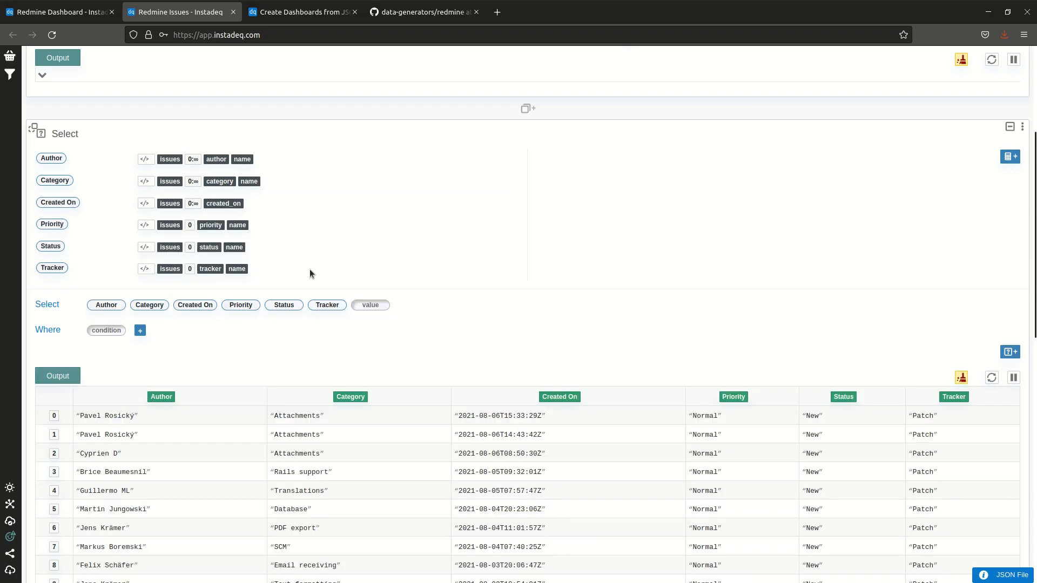
{"action": "left_click", "coordinate": [190, 225]}
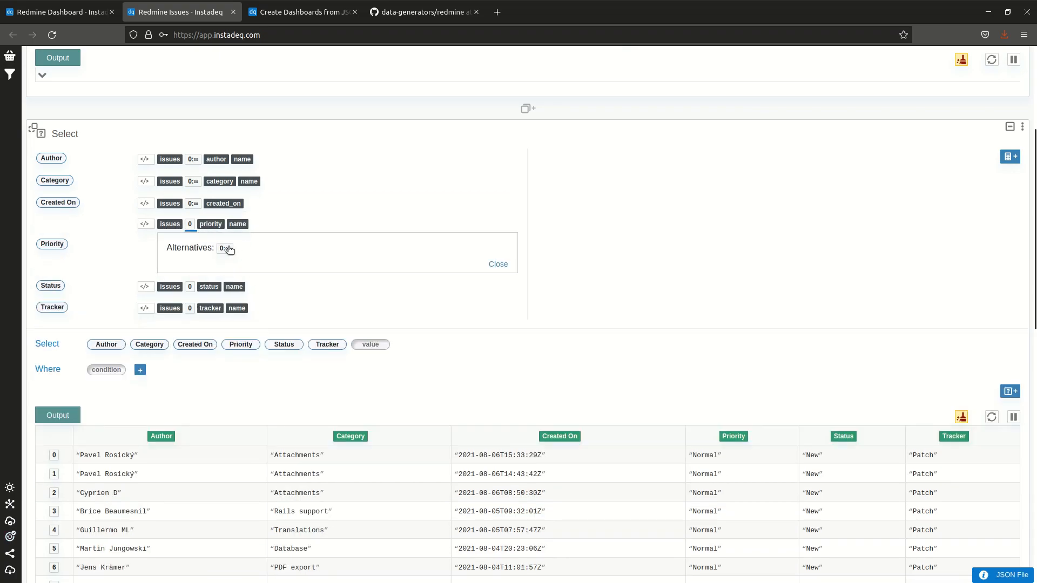
{"action": "left_click", "coordinate": [226, 248]}
{"action": "left_click", "coordinate": [317, 295]}
Replace the issue index in the Status and Tracker references with the range 0:∞.
{"action": "left_click", "coordinate": [191, 247]}
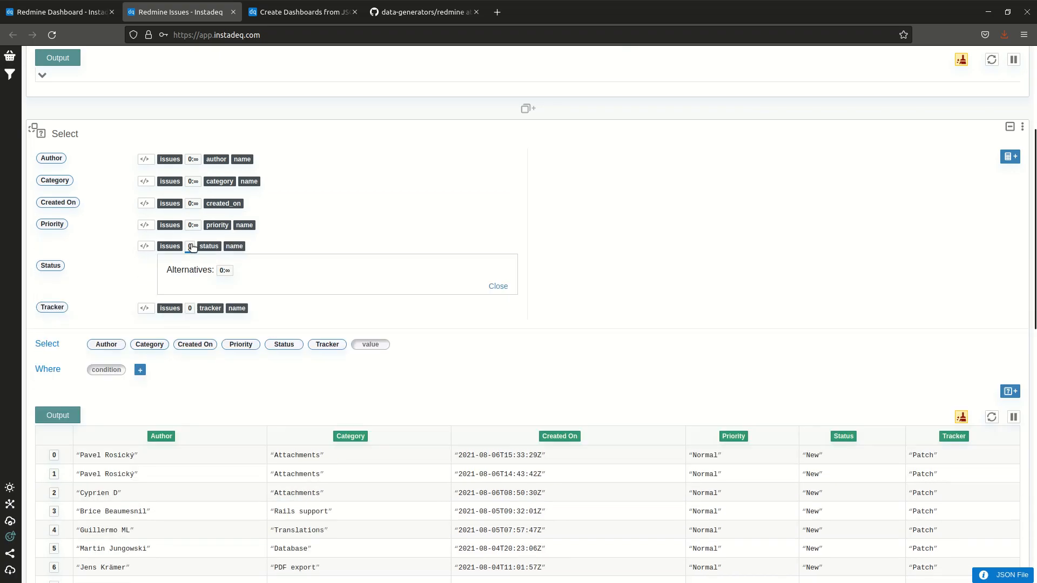
{"action": "left_click", "coordinate": [227, 271]}
{"action": "left_click", "coordinate": [315, 315]}
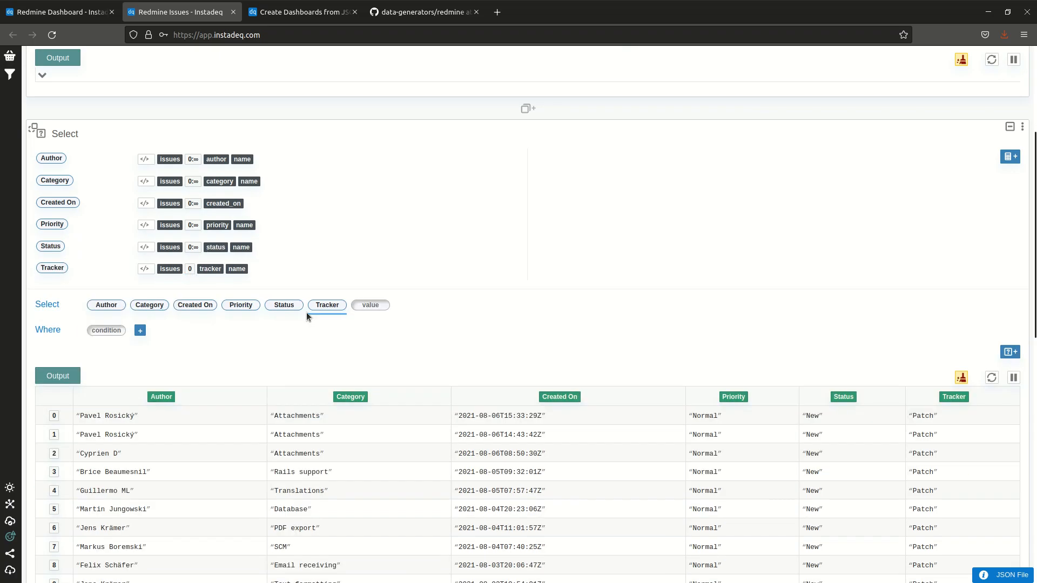
{"action": "left_click", "coordinate": [190, 269]}
{"action": "left_click", "coordinate": [225, 292]}
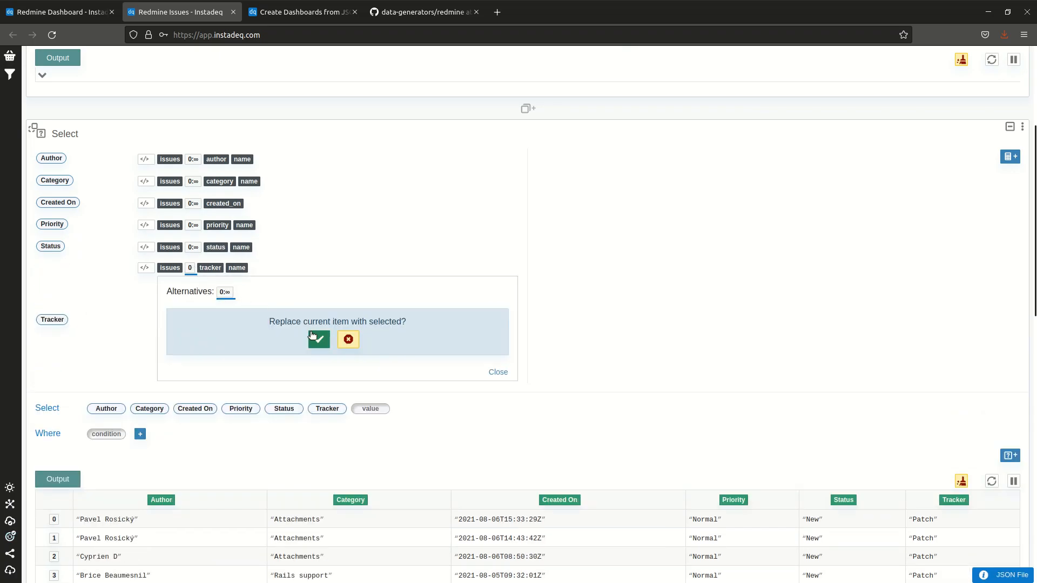
{"action": "left_click", "coordinate": [316, 339]}
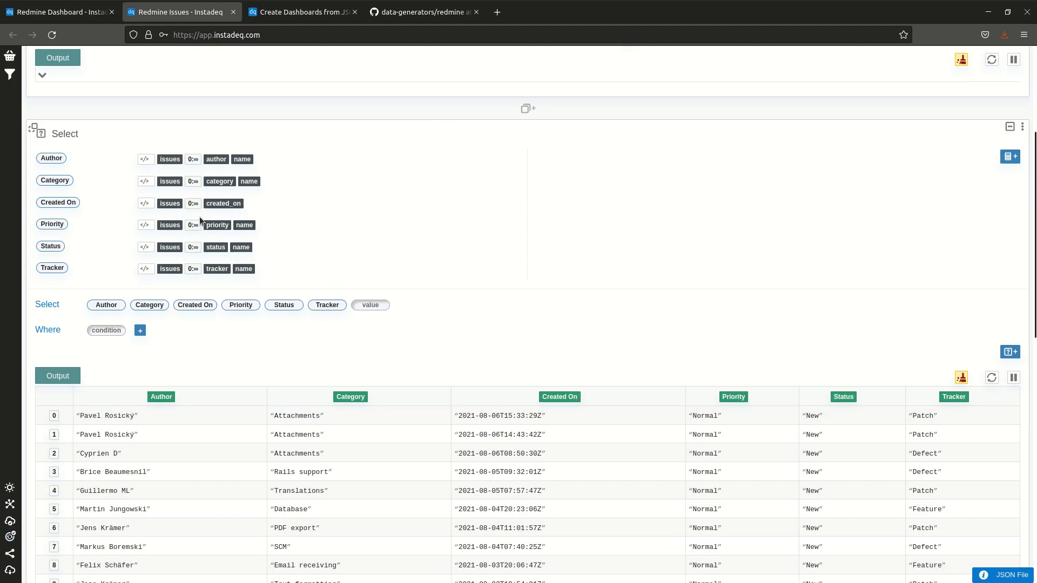
Add a calculated field named Month to the Select card.
{"action": "scroll", "coordinate": [420, 204], "scroll_direction": "down", "scroll_amount": 1}
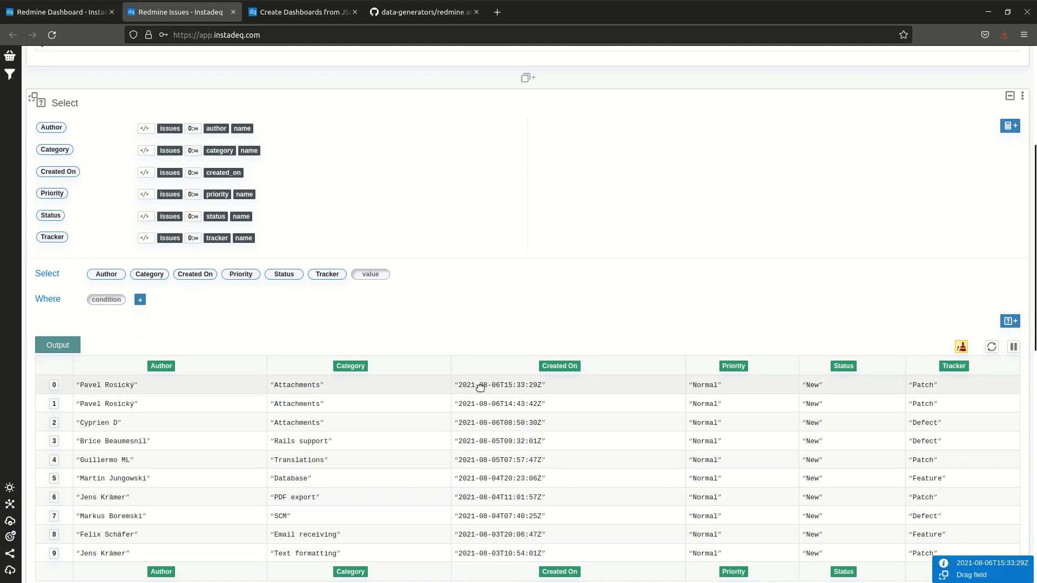
{"action": "left_click", "coordinate": [1009, 126]}
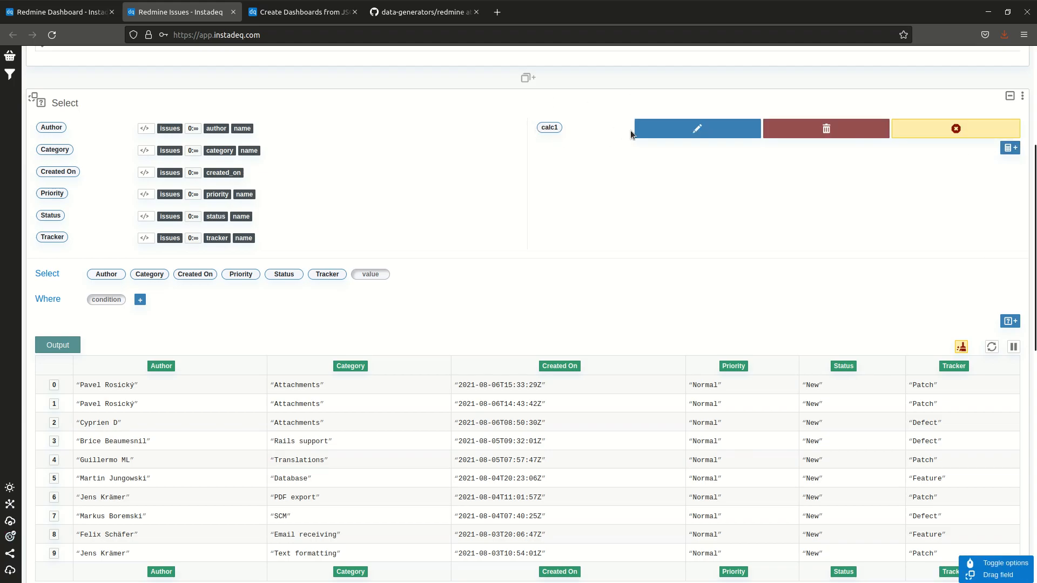
{"action": "left_click", "coordinate": [639, 128]}
{"action": "type", "text": "Mont"}
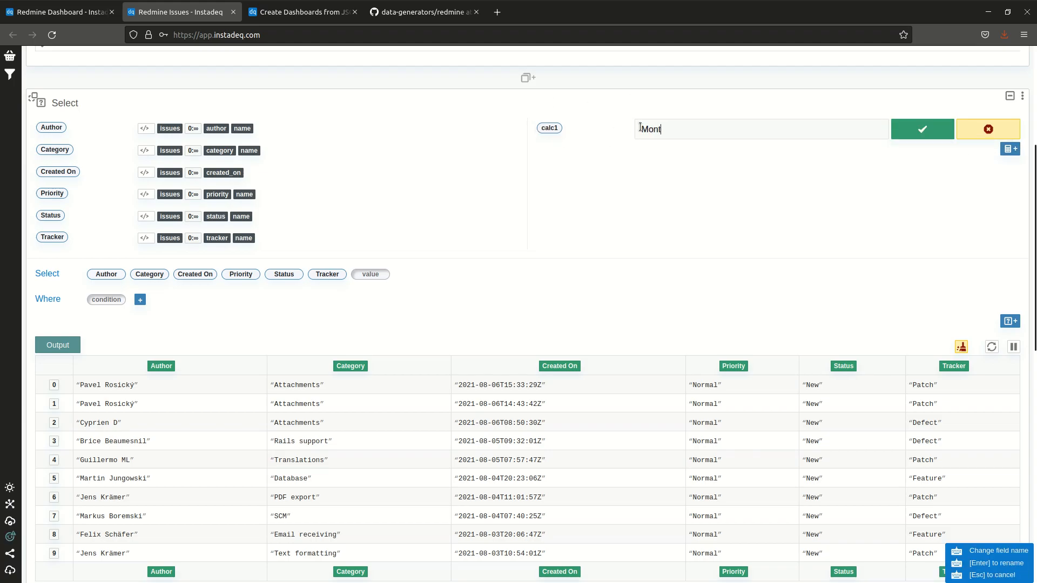
{"action": "type", "text": "h"}
{"action": "key", "text": "Return"}
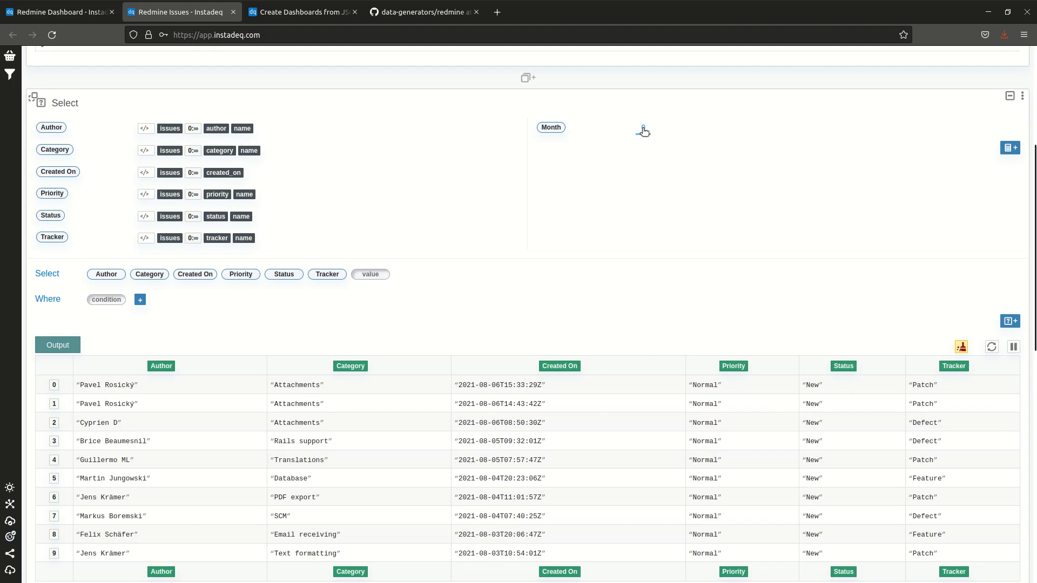
Give the Month field a format date formula with the output pattern yyyy-MM.
{"action": "left_click", "coordinate": [643, 131]}
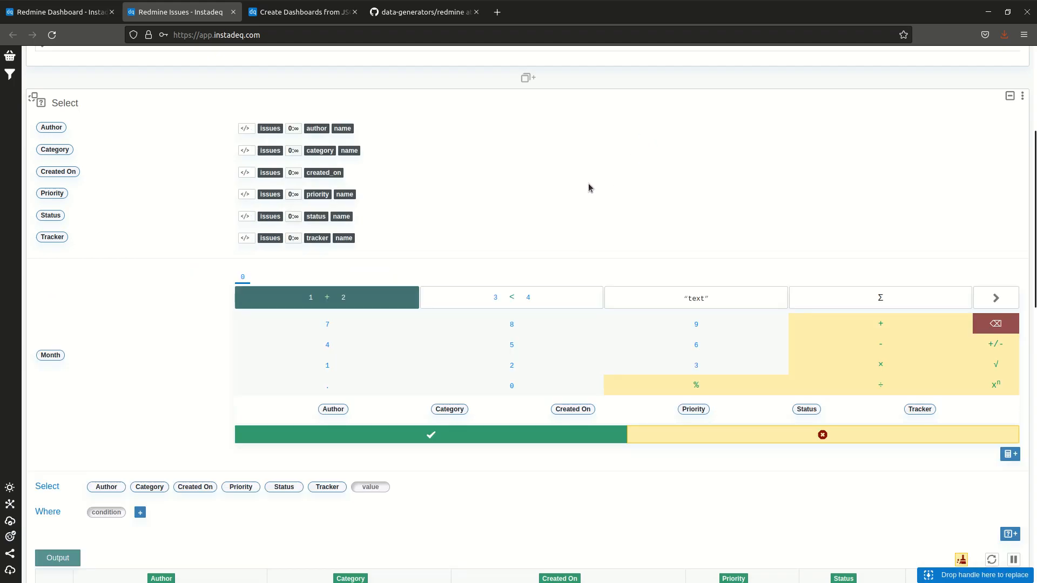
{"action": "left_click", "coordinate": [831, 300]}
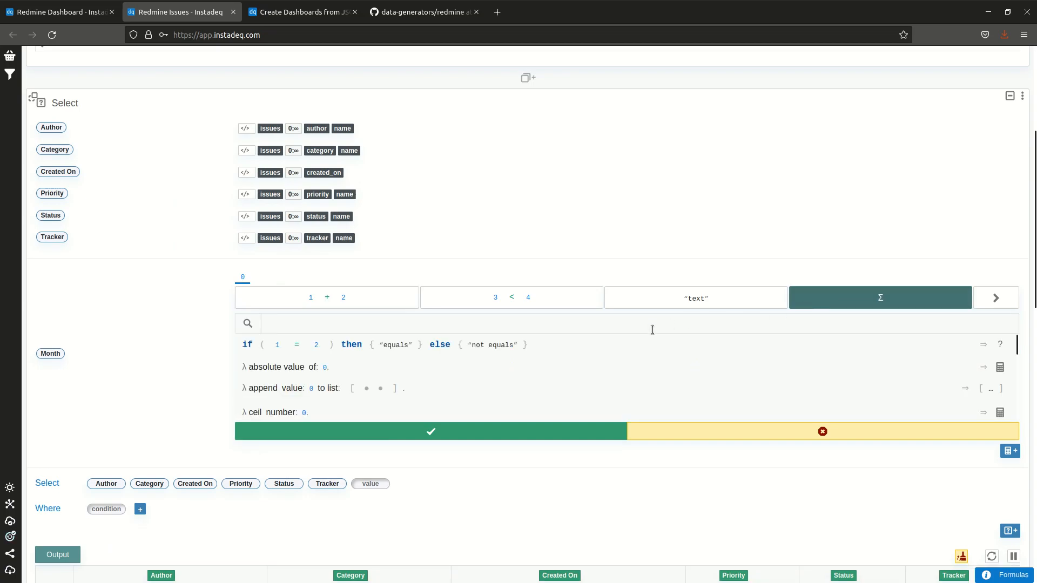
{"action": "type", "text": "format"}
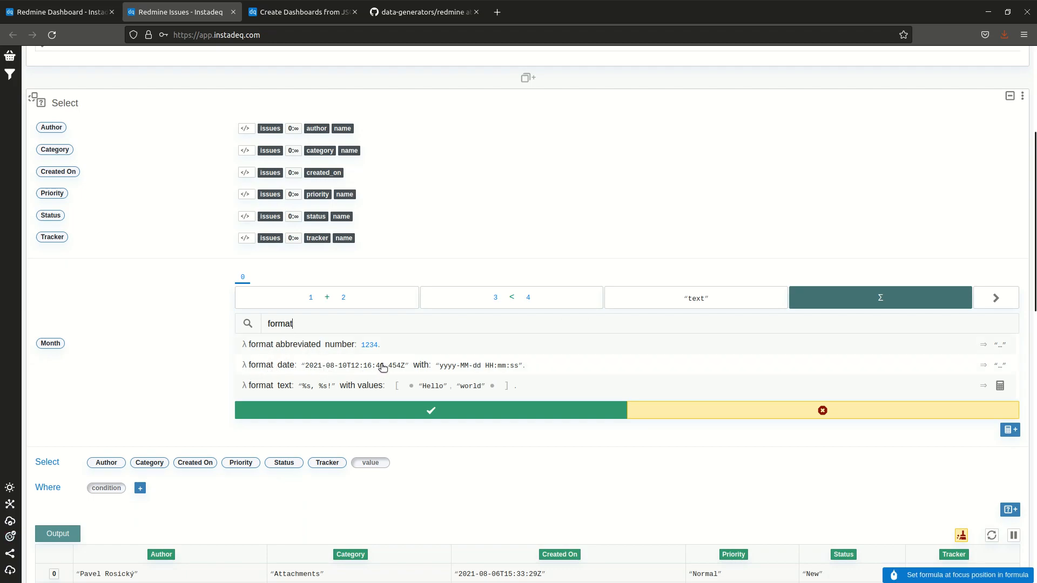
{"action": "left_click", "coordinate": [270, 366]}
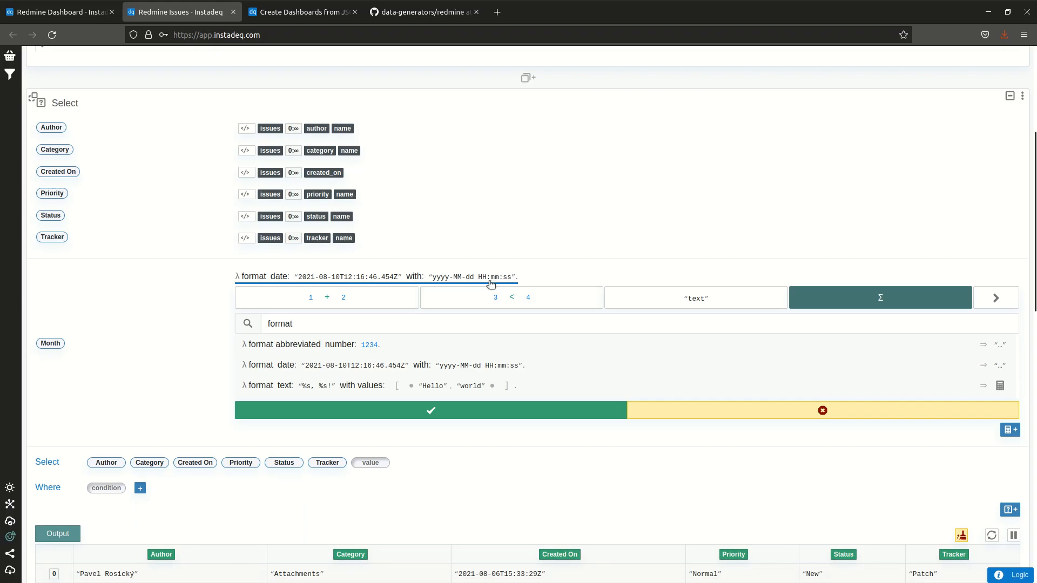
{"action": "left_click", "coordinate": [416, 278]}
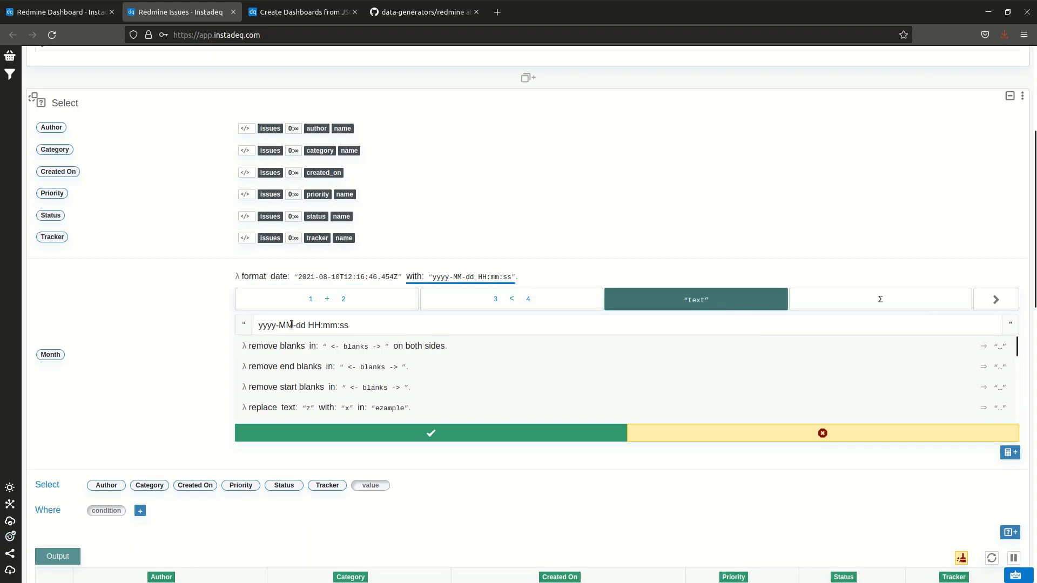
{"action": "left_click_drag", "start_coordinate": [292, 325], "coordinate": [398, 338]}
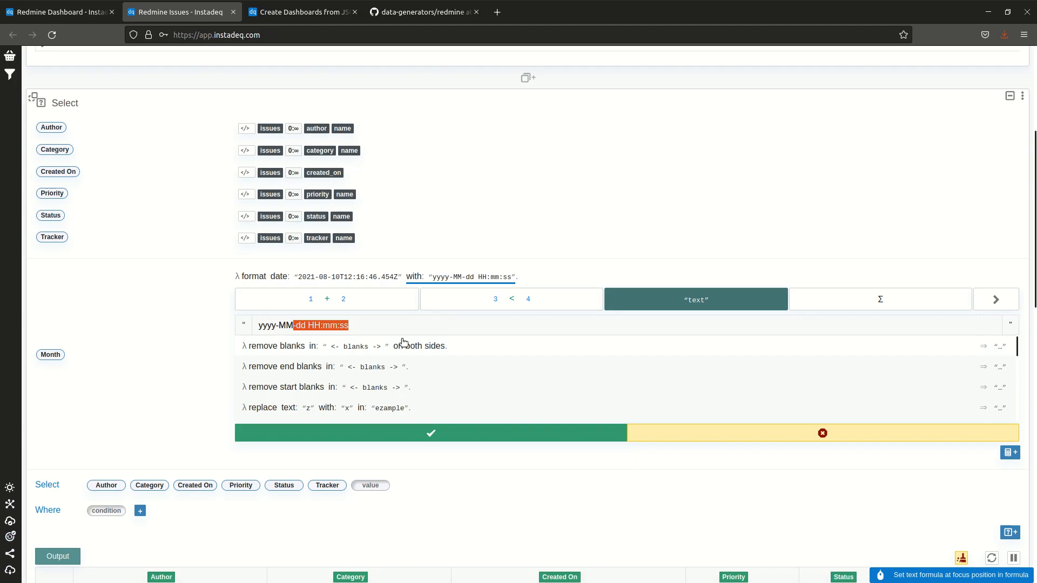
{"action": "key", "text": "BackSpace"}
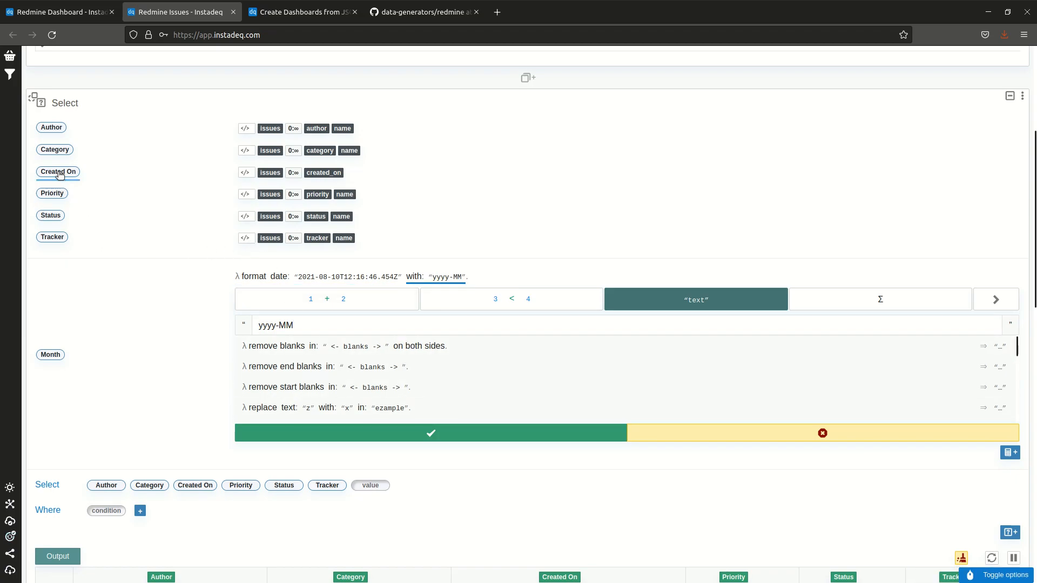
Use the Created On field as the date in the Month formula and save the formula.
{"action": "mouse_move", "coordinate": [59, 174]}
{"action": "left_mouse_down"}
{"action": "mouse_move", "coordinate": [281, 280]}
{"action": "mouse_move", "coordinate": [246, 254]}
{"action": "mouse_move", "coordinate": [66, 174]}
{"action": "left_mouse_up"}
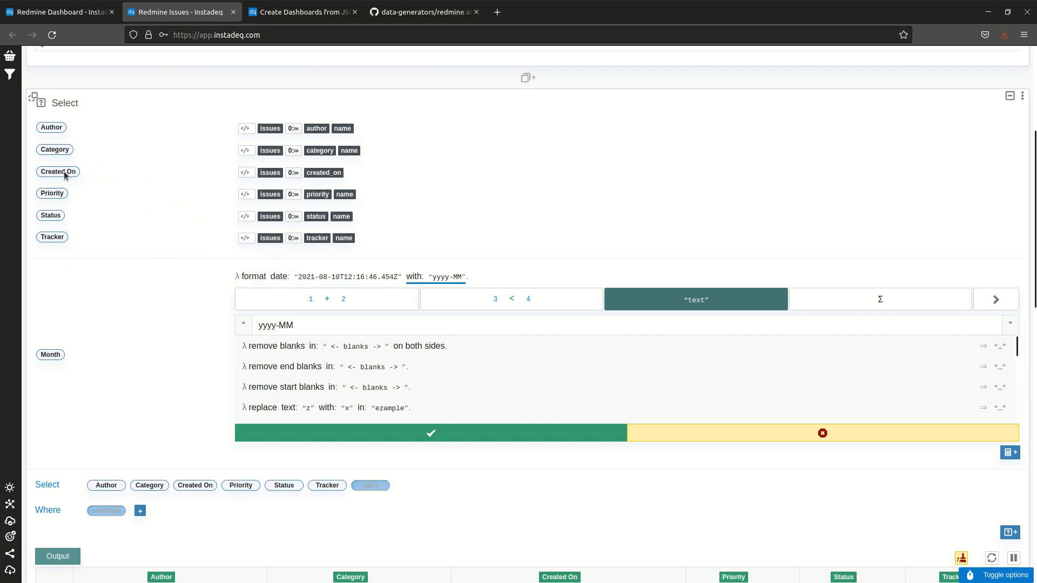
{"action": "left_click", "coordinate": [285, 280]}
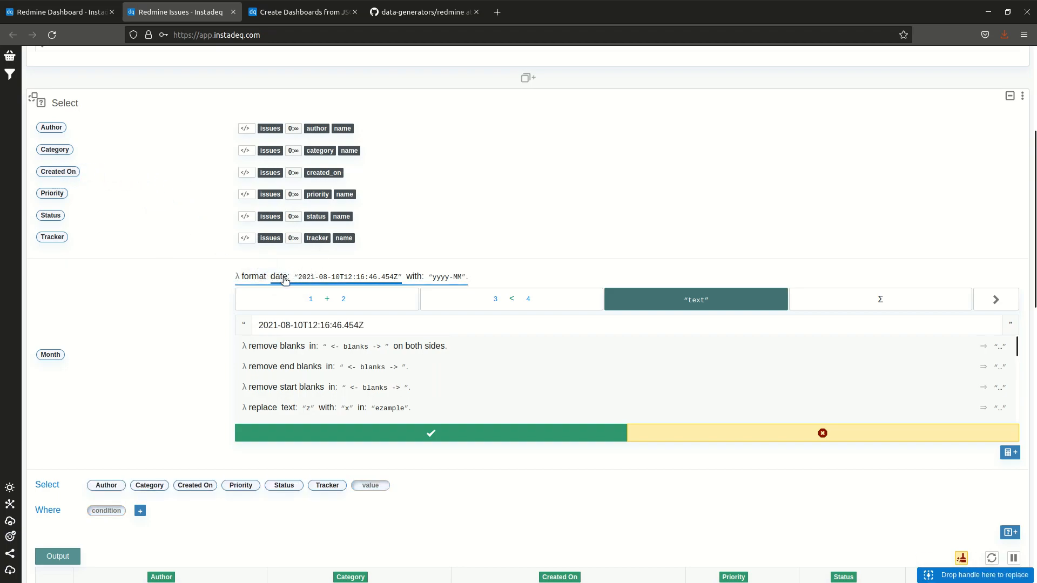
{"action": "left_click", "coordinate": [268, 304]}
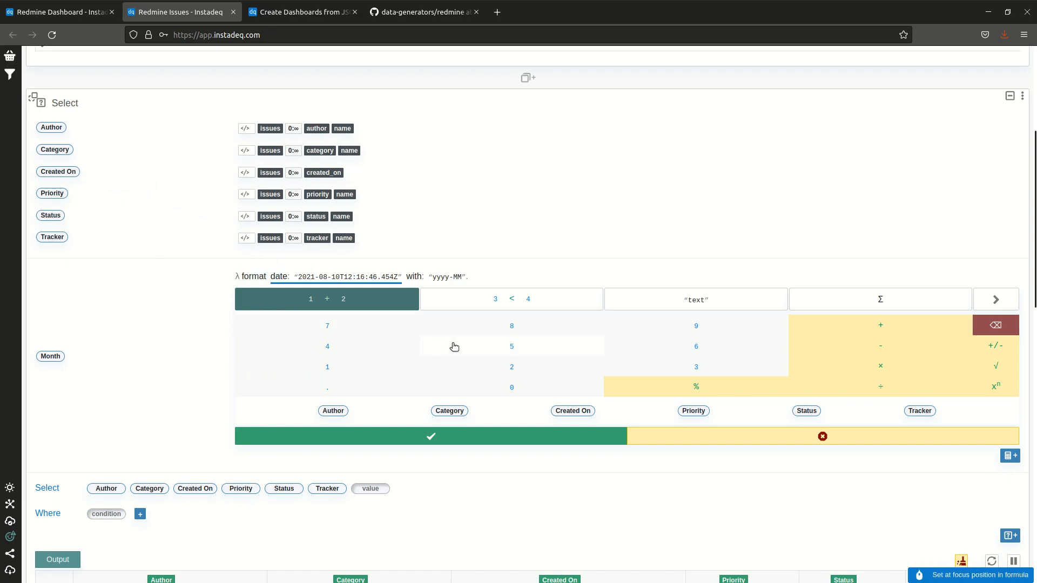
{"action": "left_click", "coordinate": [579, 413]}
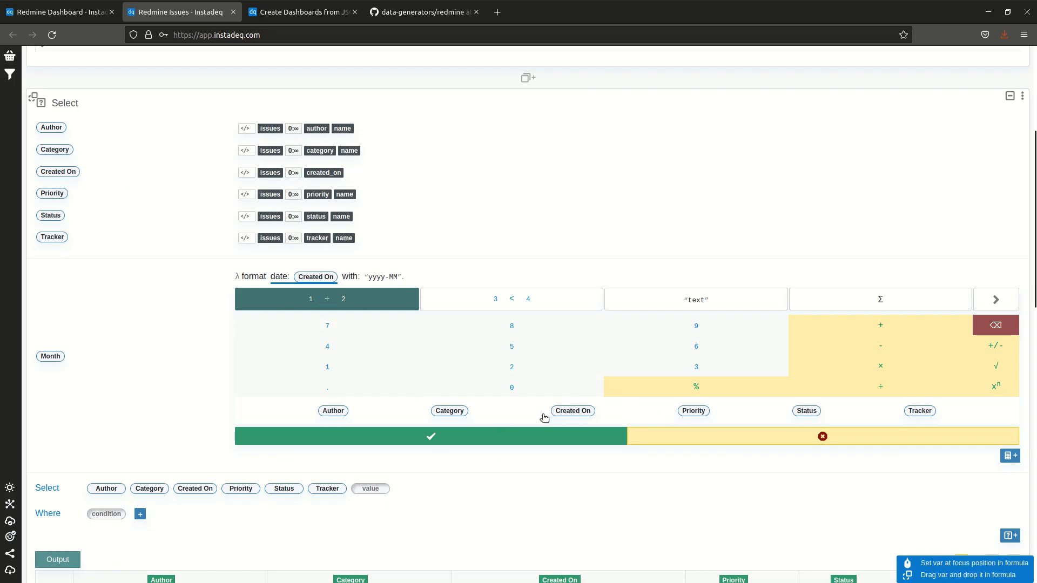
{"action": "left_click", "coordinate": [441, 432]}
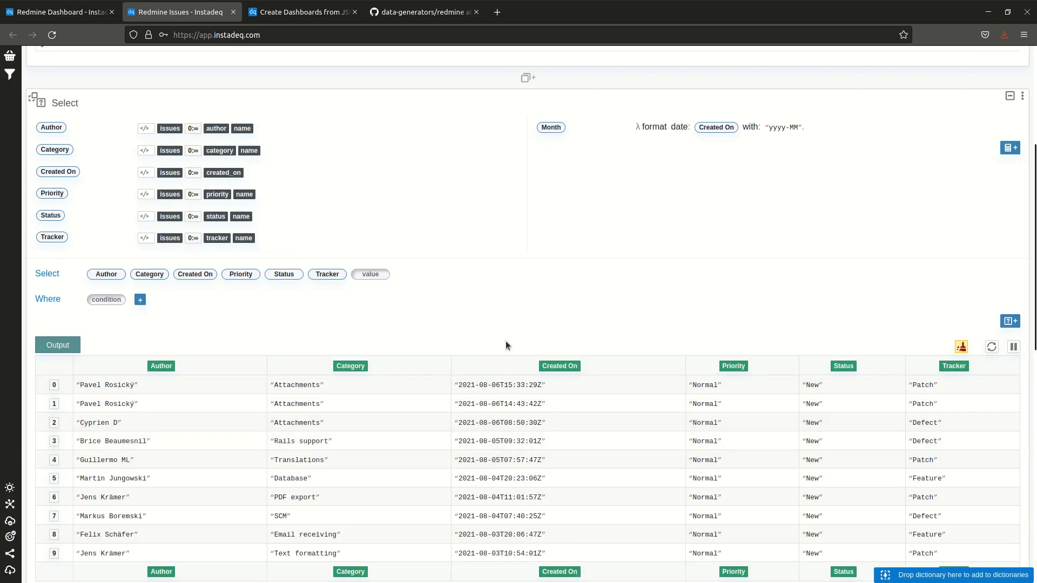
Add Month to the Select card's selected fields and remove Created On from them.
{"action": "left_click_drag", "start_coordinate": [551, 127], "coordinate": [372, 276]}
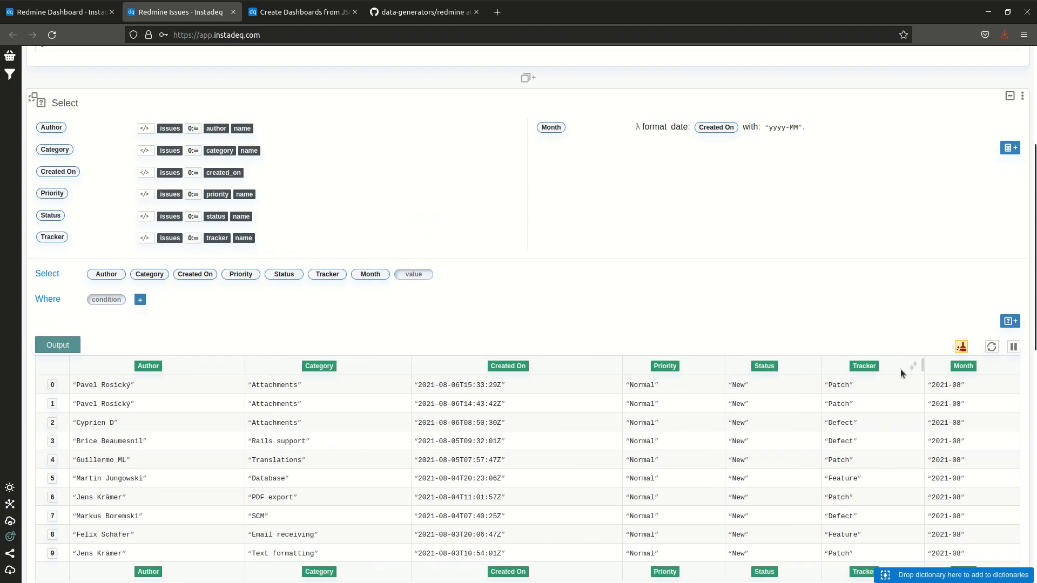
{"action": "left_click_drag", "start_coordinate": [944, 479], "coordinate": [264, 296]}
{"action": "scroll", "coordinate": [550, 251], "scroll_direction": "down", "scroll_amount": 3}
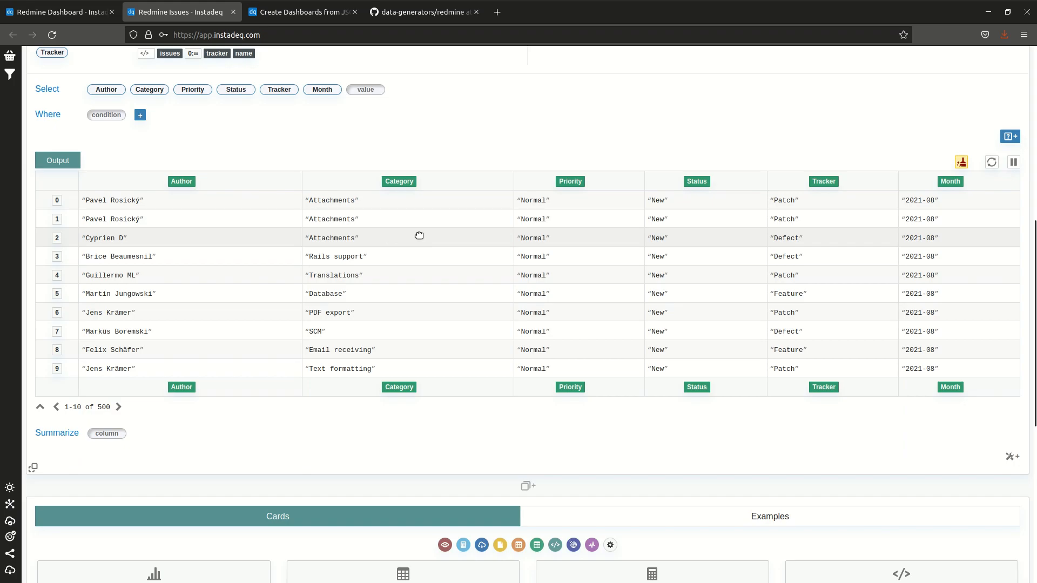
Add a Group By card below the Select card that counts the Status column.
{"action": "scroll", "coordinate": [419, 235], "scroll_direction": "down", "scroll_amount": 3}
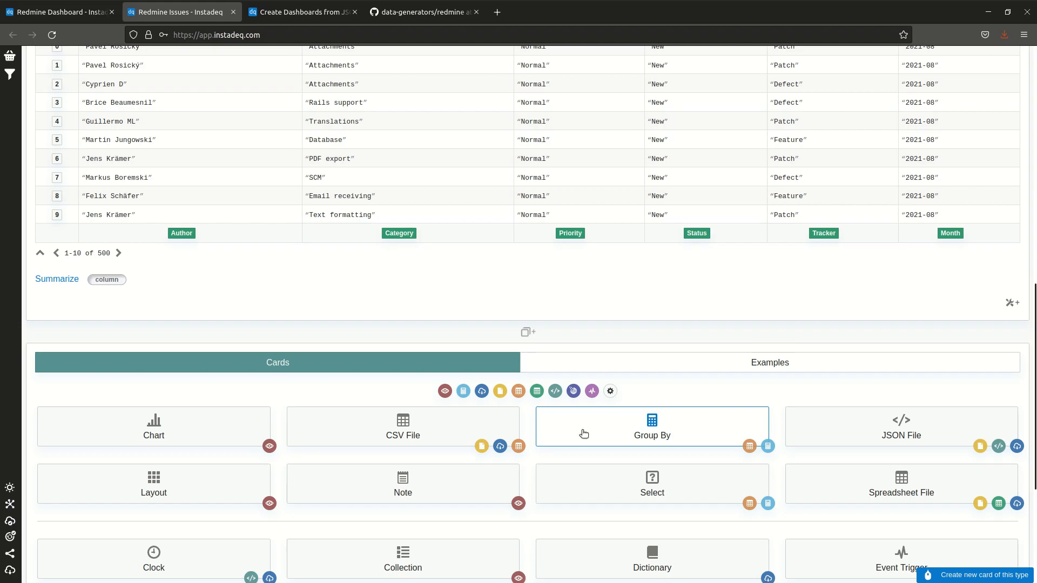
{"action": "left_click", "coordinate": [583, 433]}
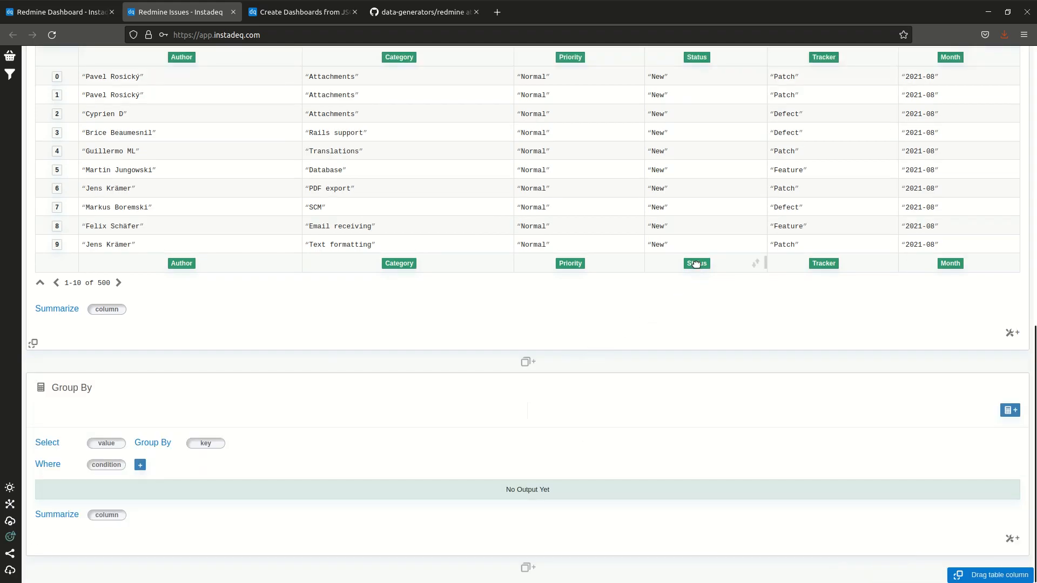
{"action": "left_click_drag", "start_coordinate": [695, 264], "coordinate": [104, 443]}
{"action": "scroll", "coordinate": [454, 408], "scroll_direction": "down", "scroll_amount": 3}
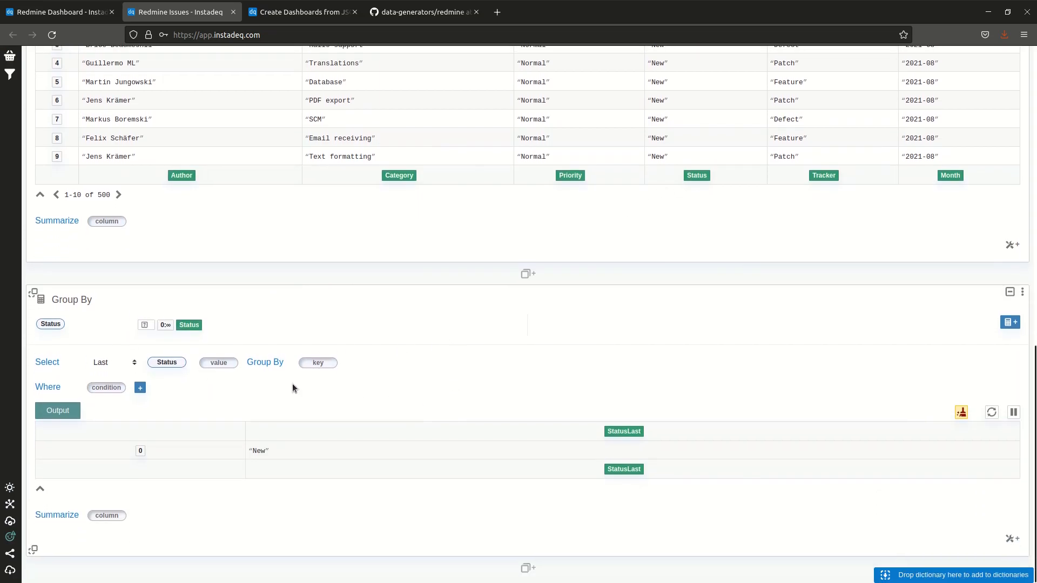
{"action": "left_click", "coordinate": [114, 363]}
{"action": "left_click", "coordinate": [113, 393]}
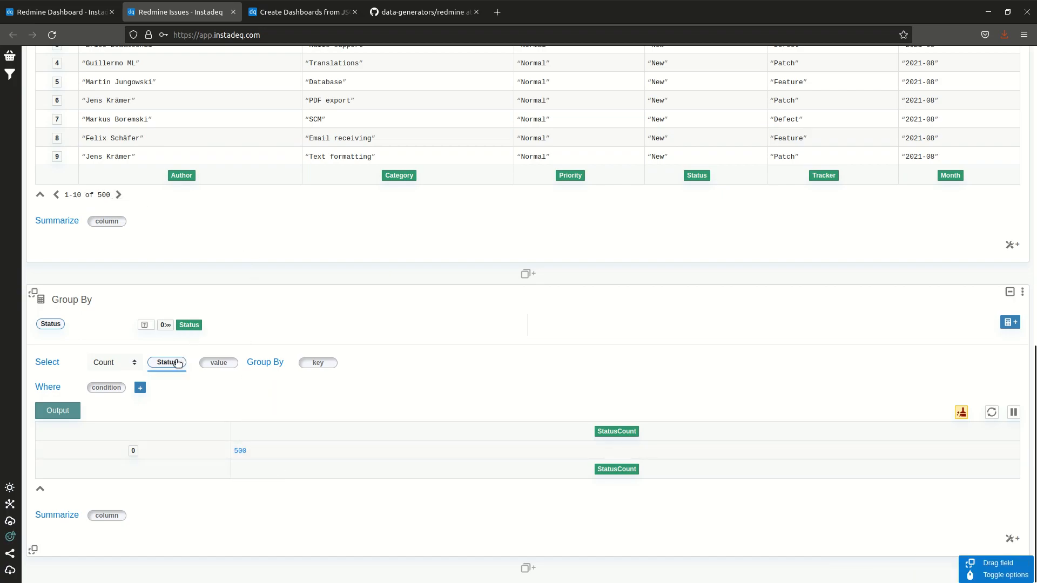
Group the count by Status and sort the Group By output by StatusCount in descending order.
{"action": "left_click_drag", "start_coordinate": [167, 362], "coordinate": [318, 362]}
{"action": "scroll", "coordinate": [461, 323], "scroll_direction": "down", "scroll_amount": 2}
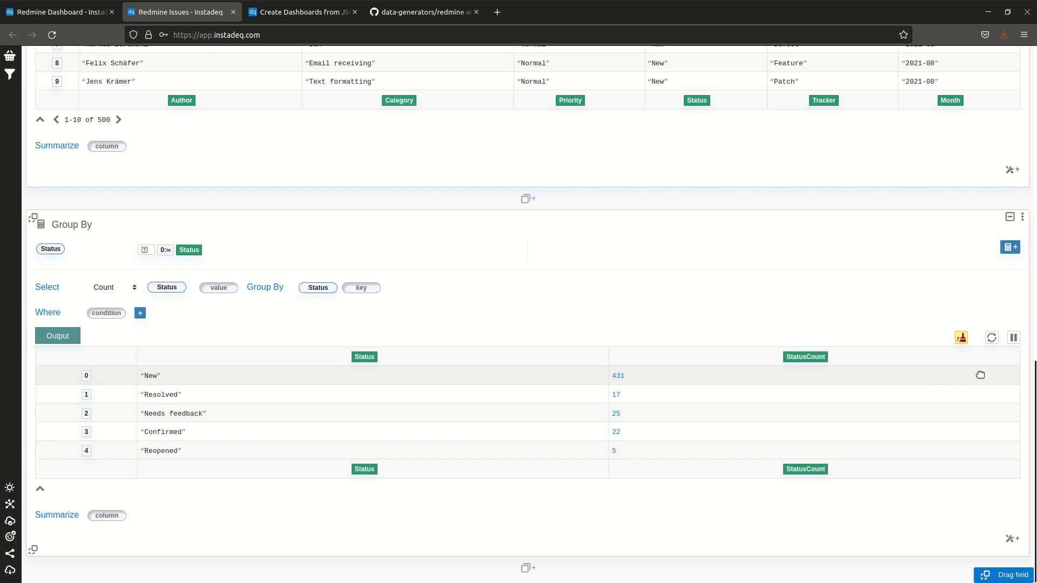
{"action": "left_click", "coordinate": [1009, 357]}
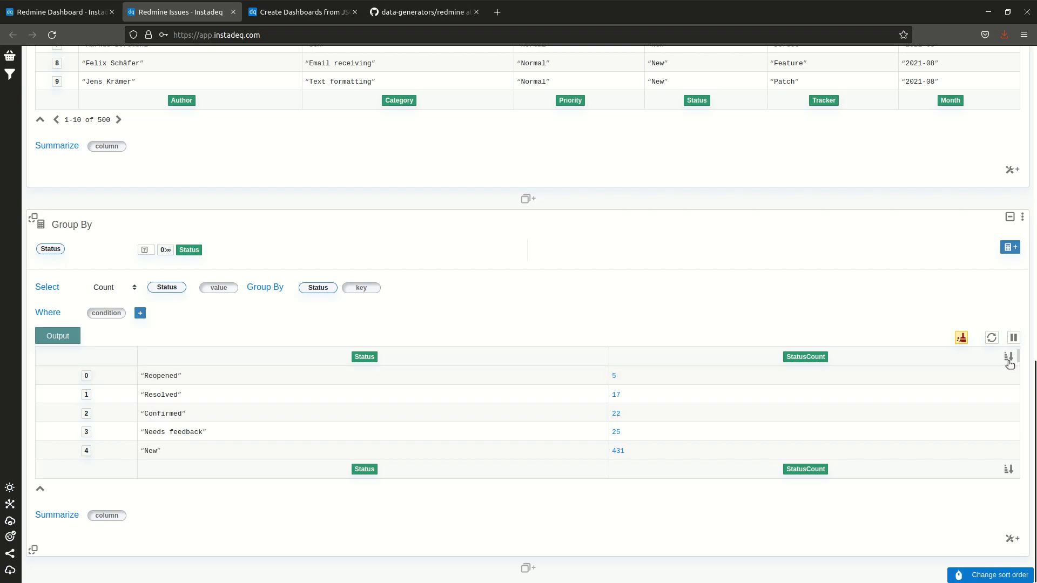
{"action": "left_click", "coordinate": [1008, 357]}
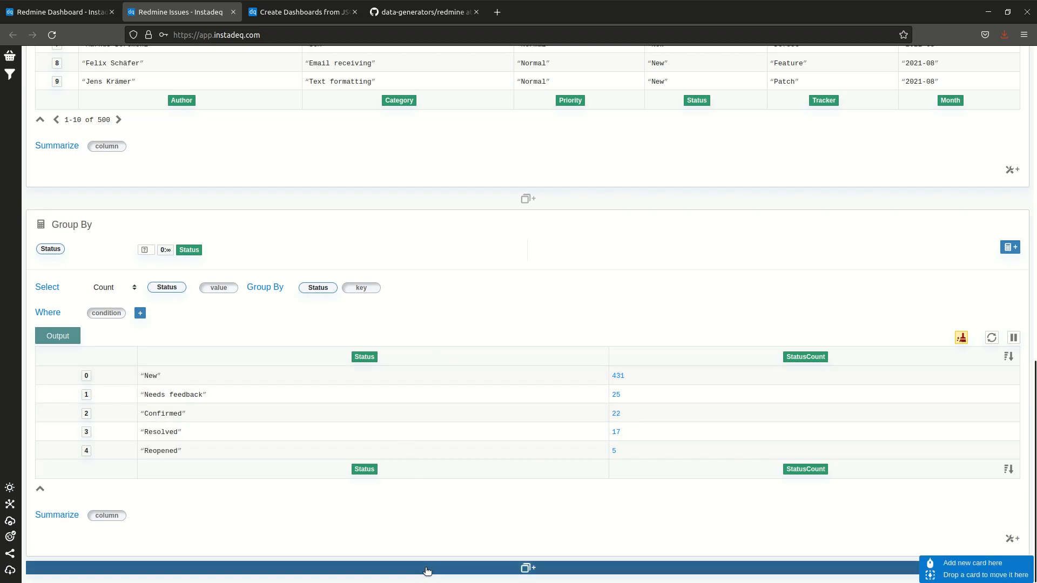
Add a Chart card below the Group By card that plots the grouped StatusCount by Status.
{"action": "left_click", "coordinate": [424, 566]}
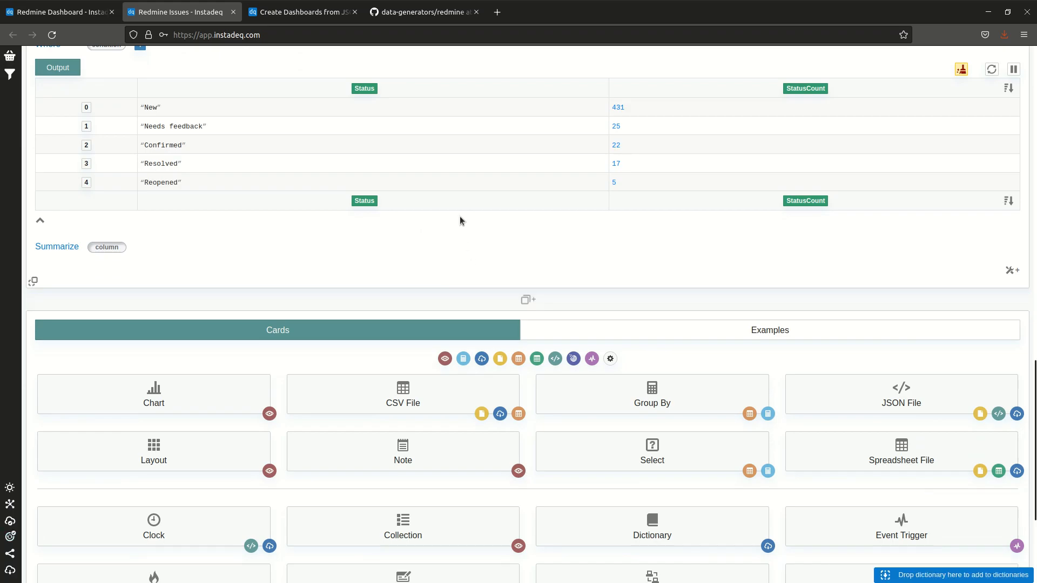
{"action": "left_click", "coordinate": [218, 404]}
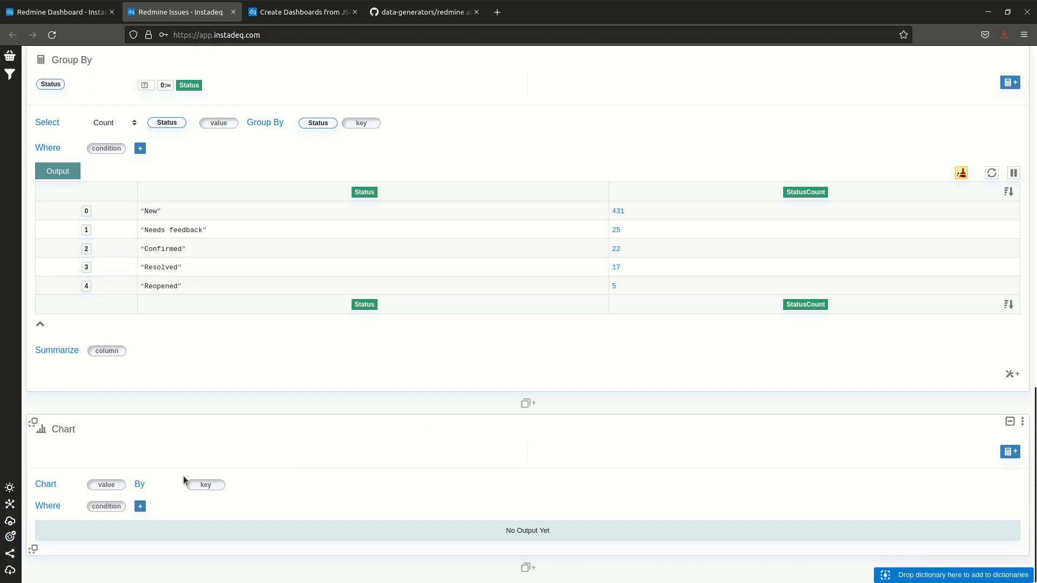
{"action": "left_click", "coordinate": [107, 486]}
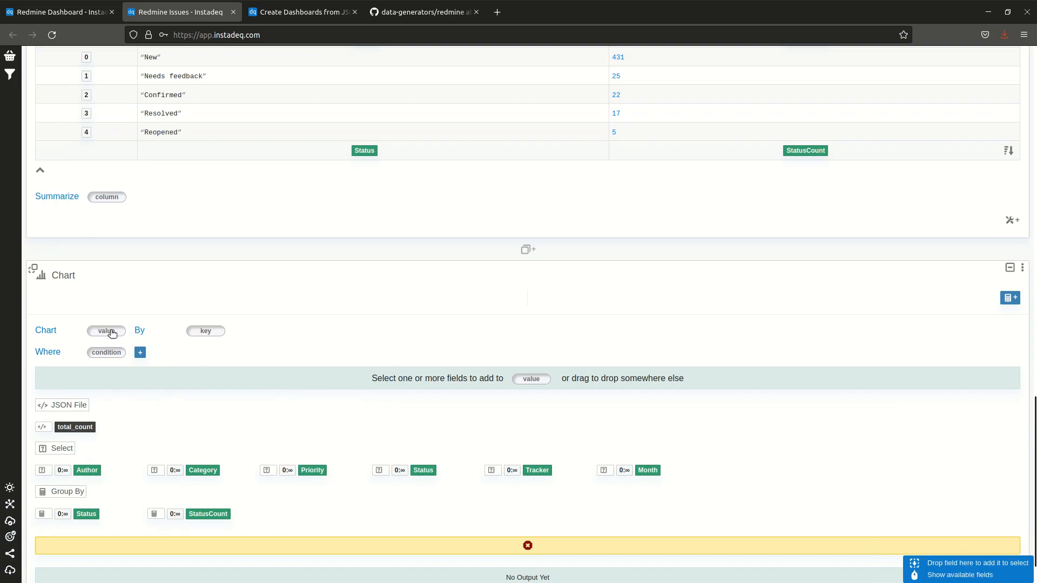
{"action": "left_click", "coordinate": [216, 515]}
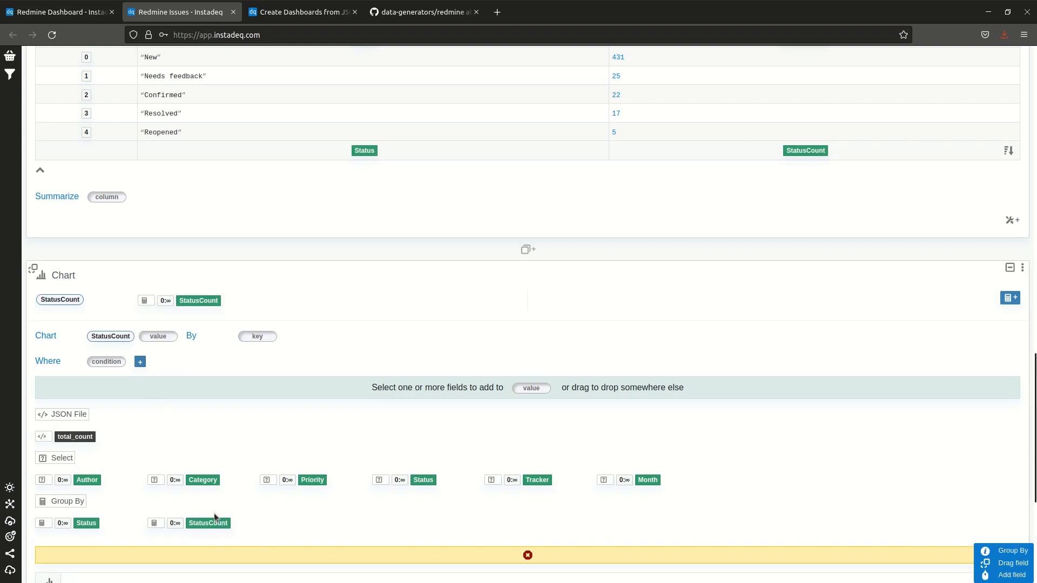
{"action": "left_click", "coordinate": [259, 336]}
{"action": "left_click", "coordinate": [86, 523]}
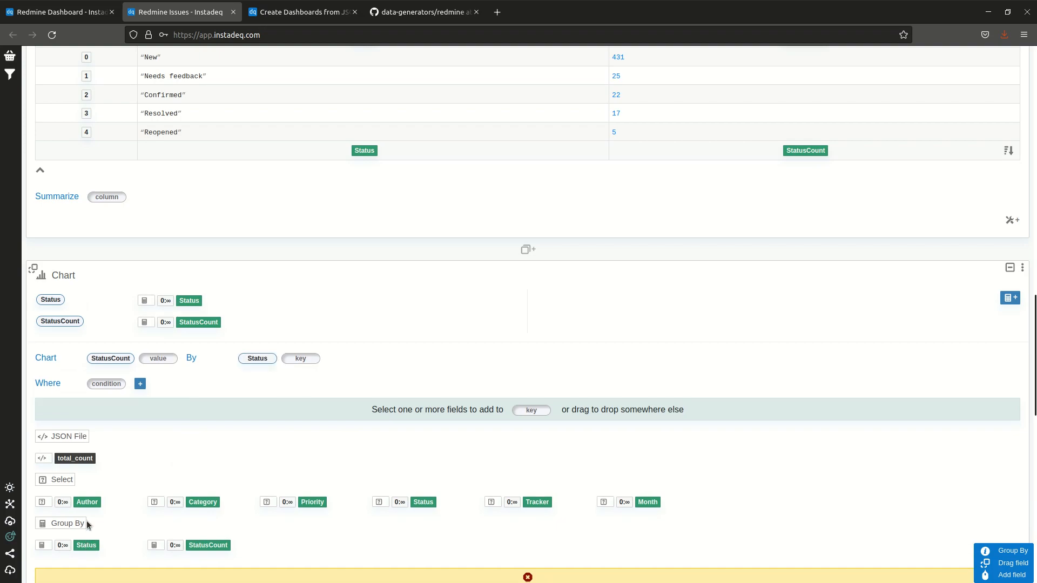
{"action": "scroll", "coordinate": [448, 388], "scroll_direction": "down", "scroll_amount": 2}
{"action": "left_click", "coordinate": [434, 456]}
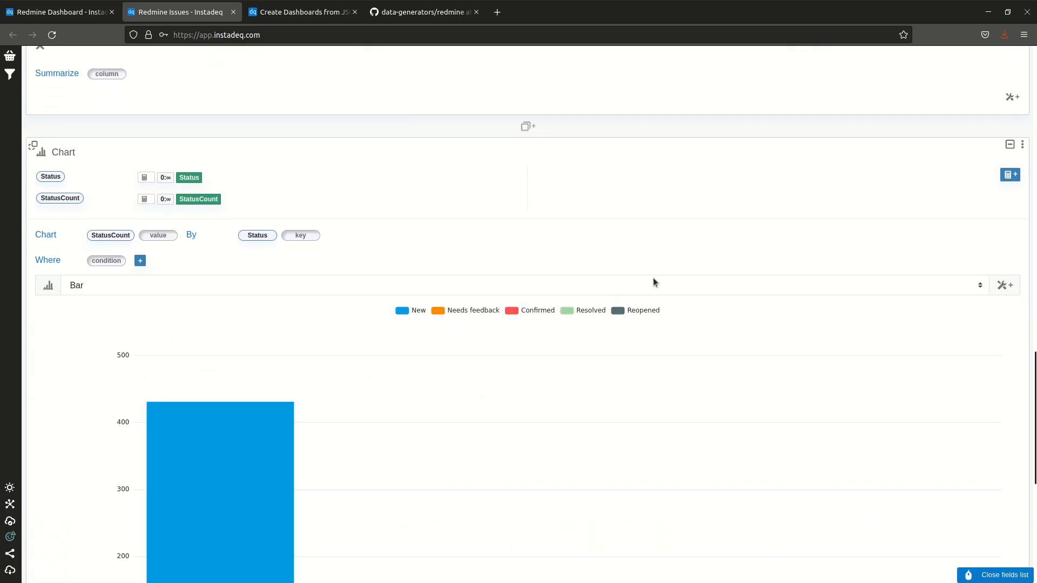
Change the status chart's type to Pie.
{"action": "scroll", "coordinate": [883, 175], "scroll_direction": "down", "scroll_amount": 1}
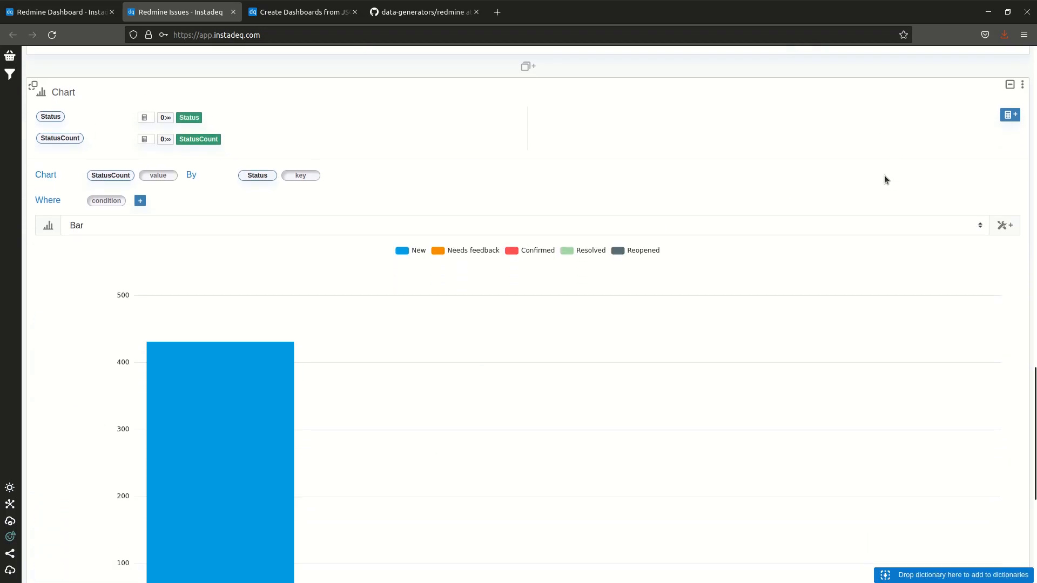
{"action": "scroll", "coordinate": [1030, 225], "scroll_direction": "down", "scroll_amount": 1}
{"action": "scroll", "coordinate": [1030, 224], "scroll_direction": "down", "scroll_amount": 1}
{"action": "scroll", "coordinate": [1030, 224], "scroll_direction": "up", "scroll_amount": 2}
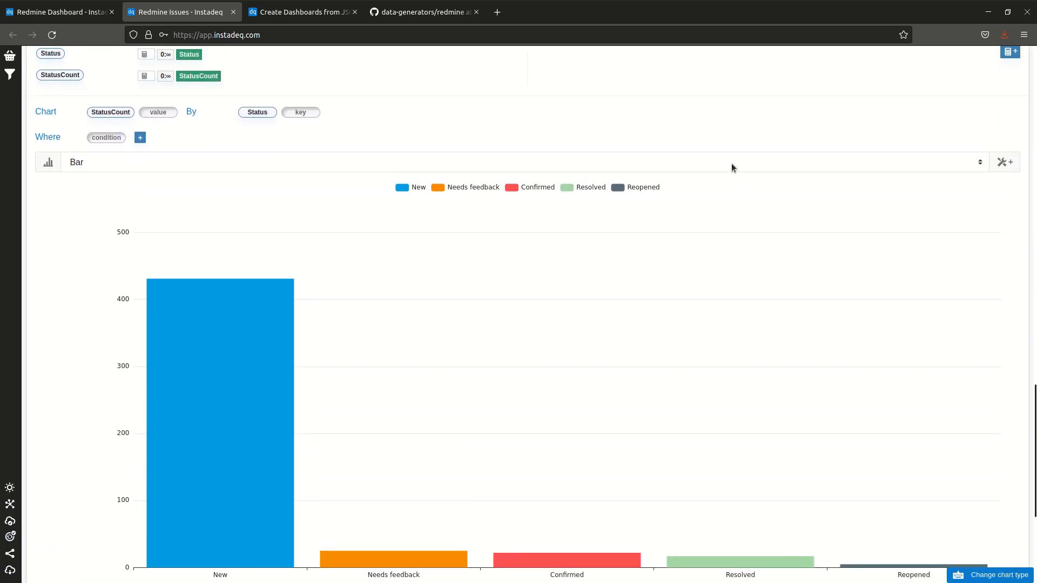
{"action": "left_click", "coordinate": [731, 163]}
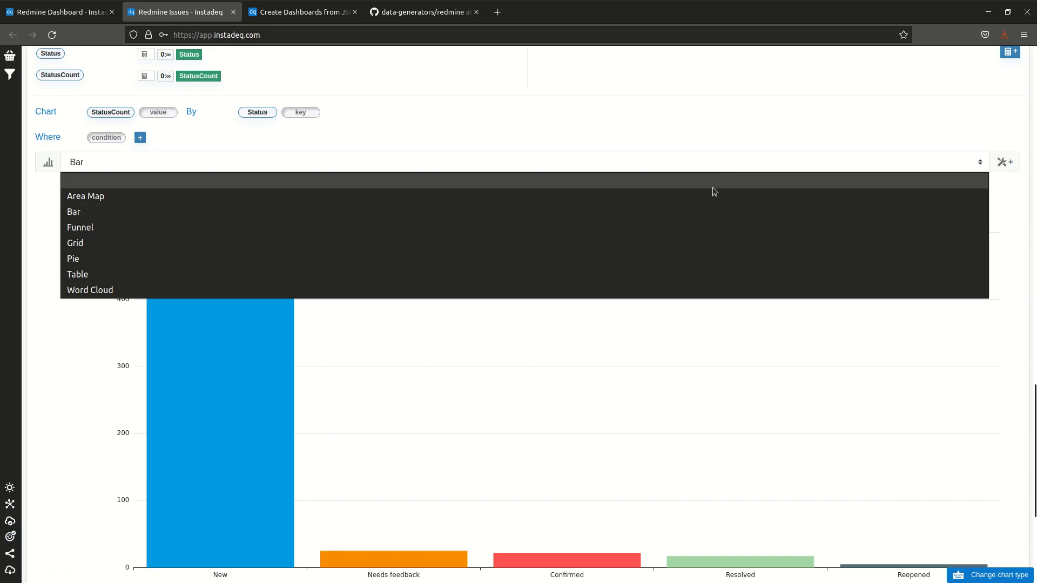
{"action": "left_click", "coordinate": [643, 258]}
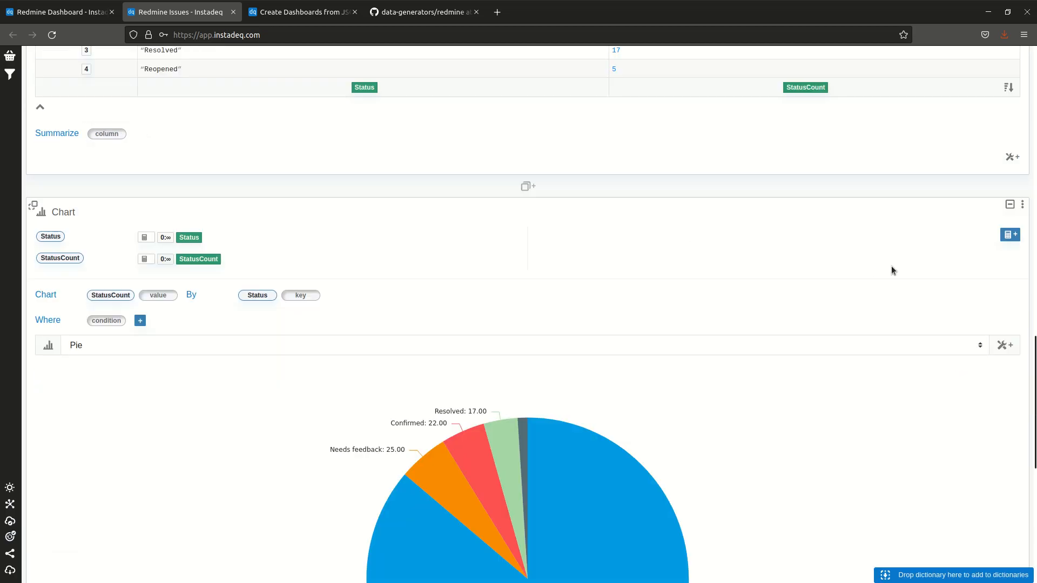
Set the status pie chart's radius to 58 and its inner radius to 45 in the chart's general settings.
{"action": "scroll", "coordinate": [893, 267], "scroll_direction": "down", "scroll_amount": 3}
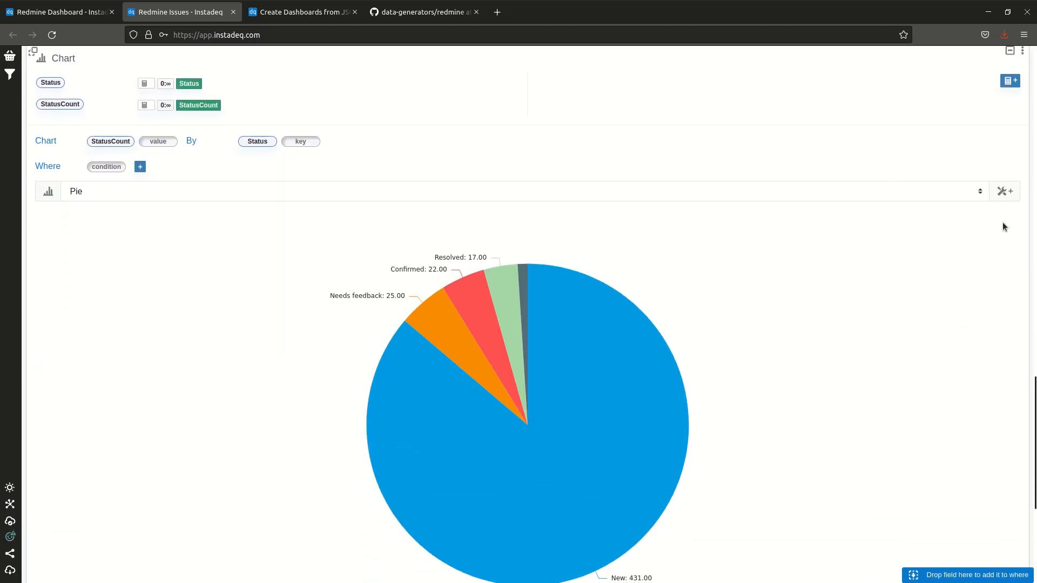
{"action": "left_click", "coordinate": [1004, 192]}
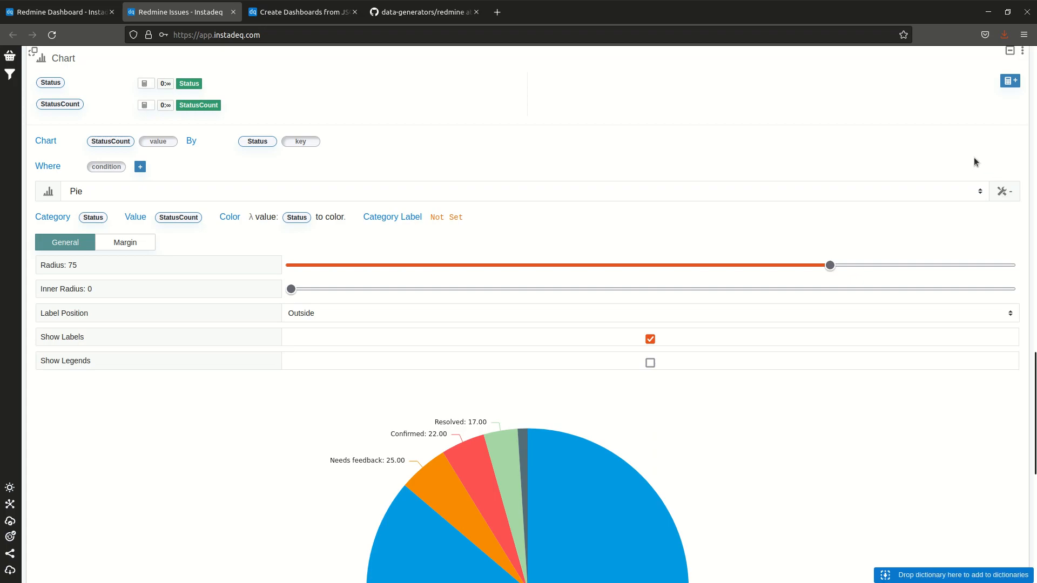
{"action": "scroll", "coordinate": [973, 157], "scroll_direction": "down", "scroll_amount": 1}
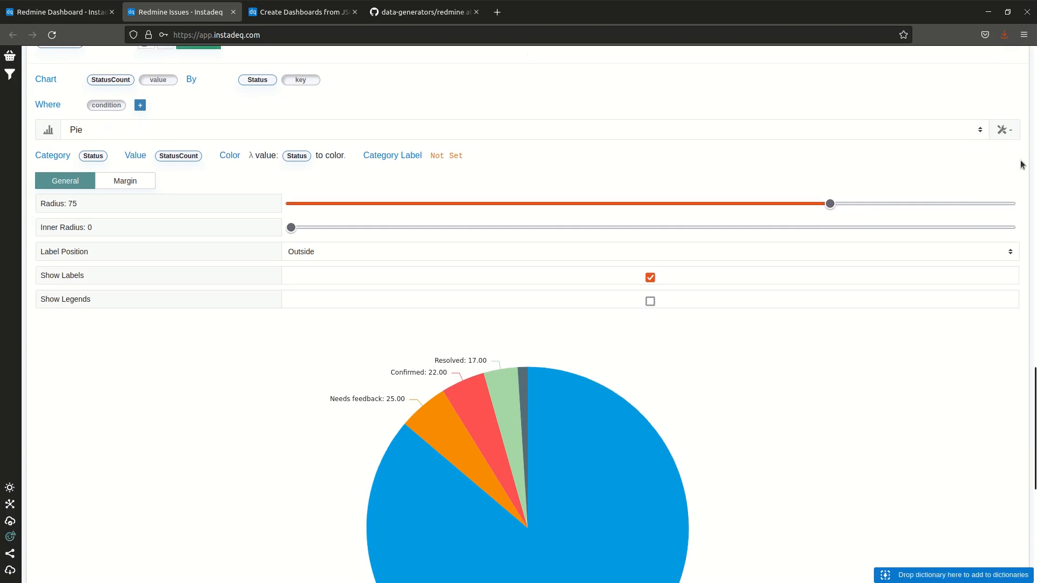
{"action": "scroll", "coordinate": [1023, 166], "scroll_direction": "down", "scroll_amount": 1}
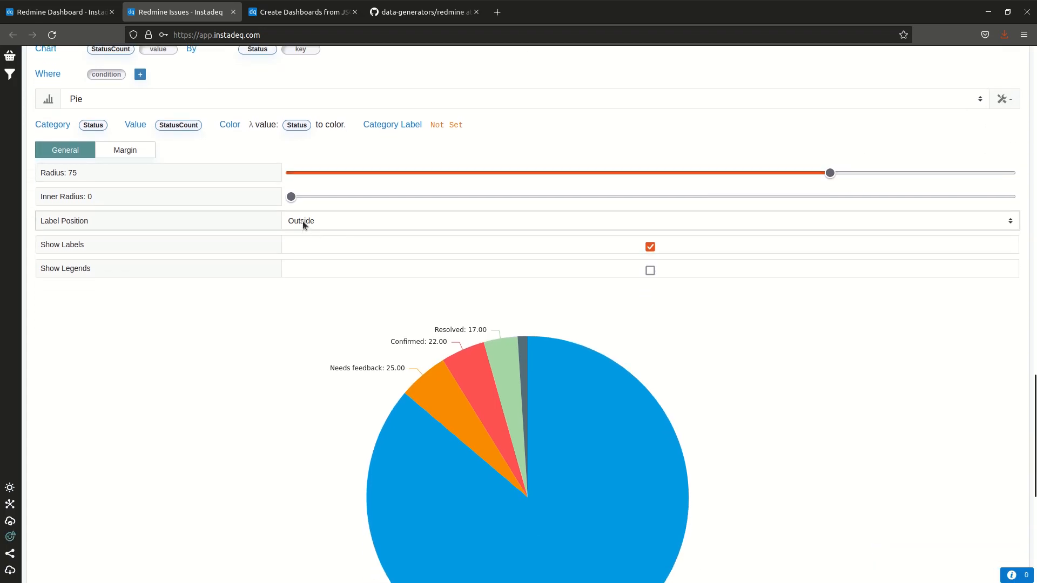
{"action": "left_click_drag", "start_coordinate": [830, 173], "coordinate": [708, 190]}
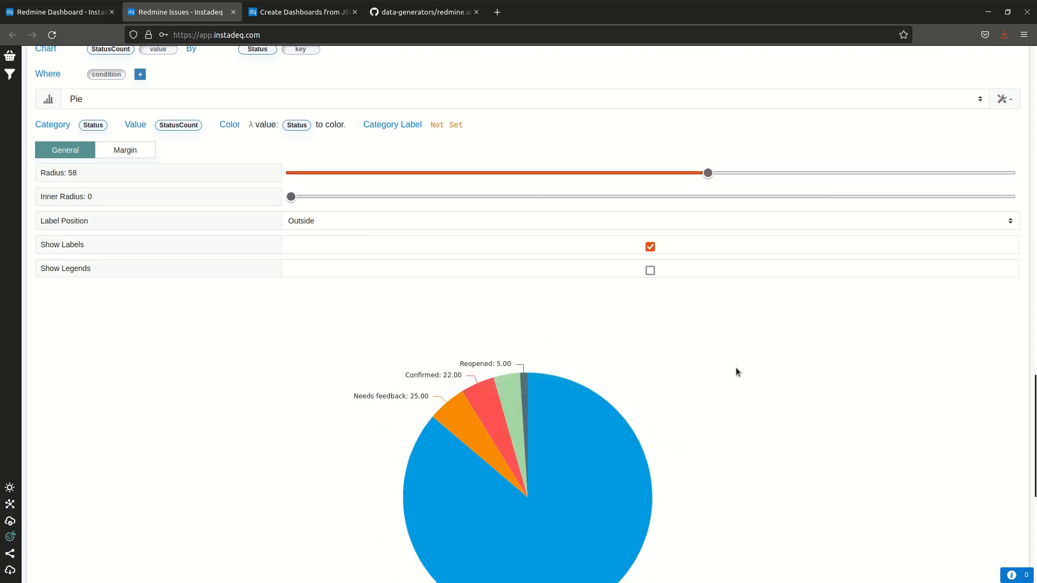
{"action": "left_click_drag", "start_coordinate": [292, 199], "coordinate": [614, 199]}
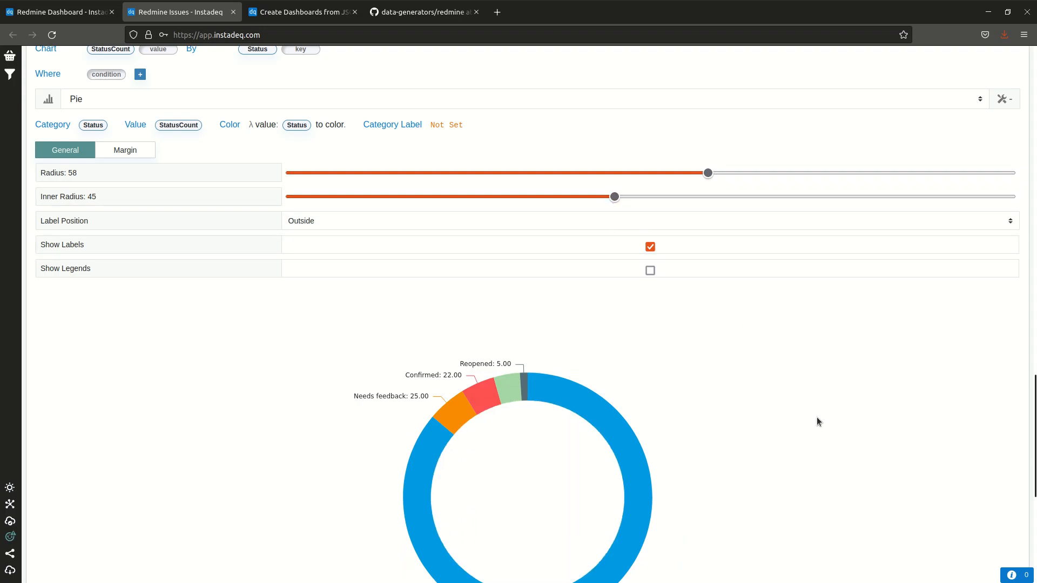
{"action": "scroll", "coordinate": [860, 374], "scroll_direction": "down", "scroll_amount": 1}
{"action": "scroll", "coordinate": [861, 375], "scroll_direction": "up", "scroll_amount": 2}
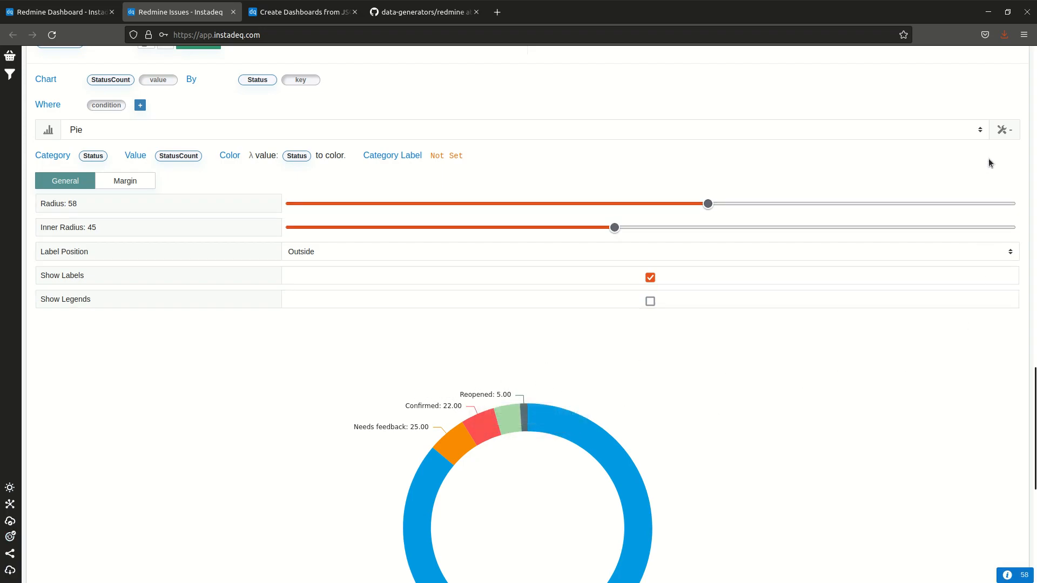
Add a Dictionary card between the Group By card and the Chart card.
{"action": "scroll", "coordinate": [864, 162], "scroll_direction": "up", "scroll_amount": 3}
{"action": "scroll", "coordinate": [821, 189], "scroll_direction": "up", "scroll_amount": 3}
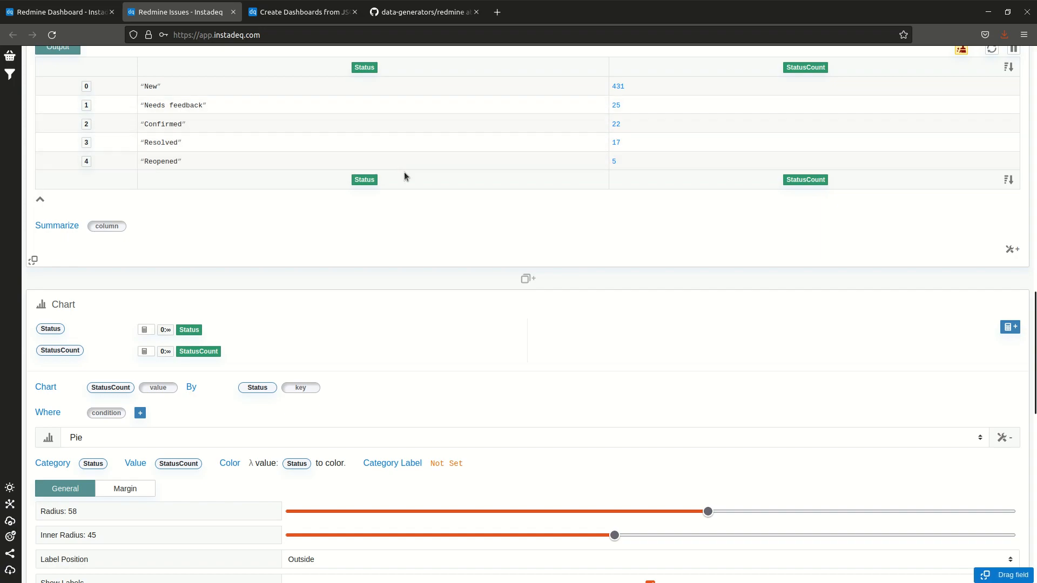
{"action": "scroll", "coordinate": [711, 287], "scroll_direction": "down", "scroll_amount": 1}
{"action": "scroll", "coordinate": [711, 287], "scroll_direction": "down", "scroll_amount": 2}
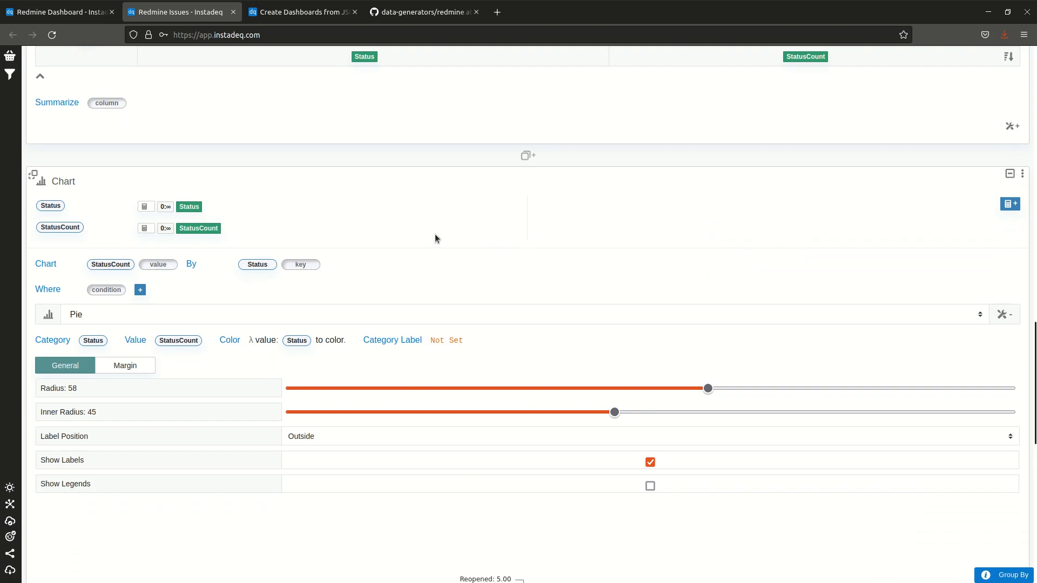
{"action": "scroll", "coordinate": [979, 279], "scroll_direction": "down", "scroll_amount": 4}
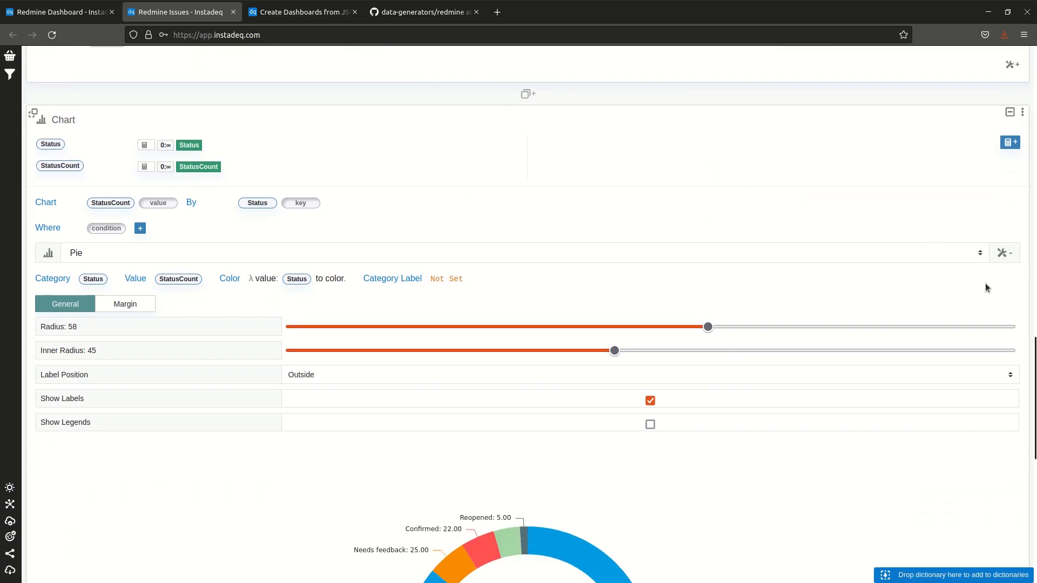
{"action": "scroll", "coordinate": [826, 451], "scroll_direction": "down", "scroll_amount": 3}
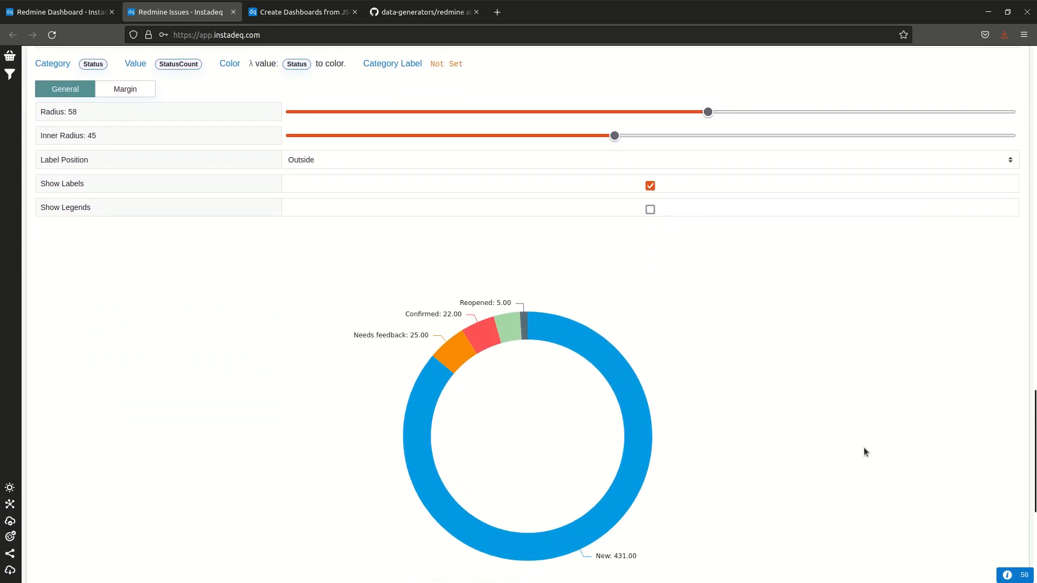
{"action": "scroll", "coordinate": [872, 450], "scroll_direction": "up", "scroll_amount": 8}
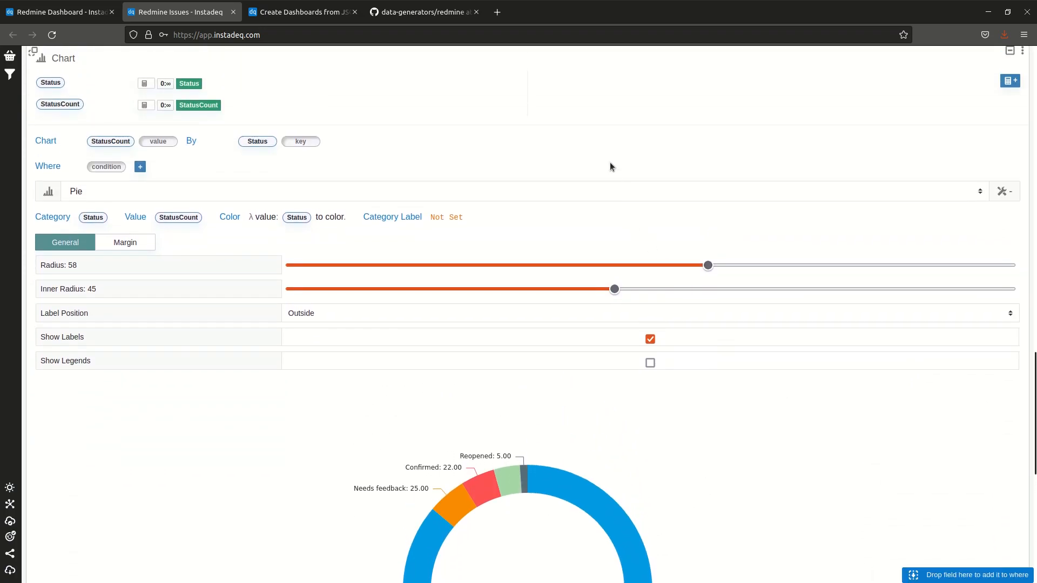
{"action": "scroll", "coordinate": [598, 203], "scroll_direction": "up", "scroll_amount": 3}
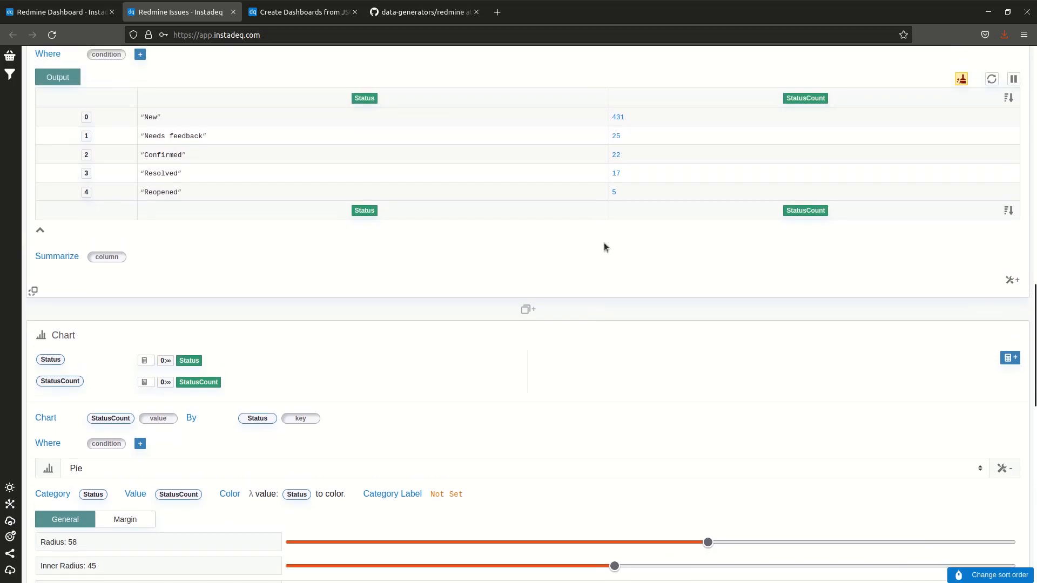
{"action": "left_click", "coordinate": [584, 312]}
{"action": "scroll", "coordinate": [584, 213], "scroll_direction": "down", "scroll_amount": 5}
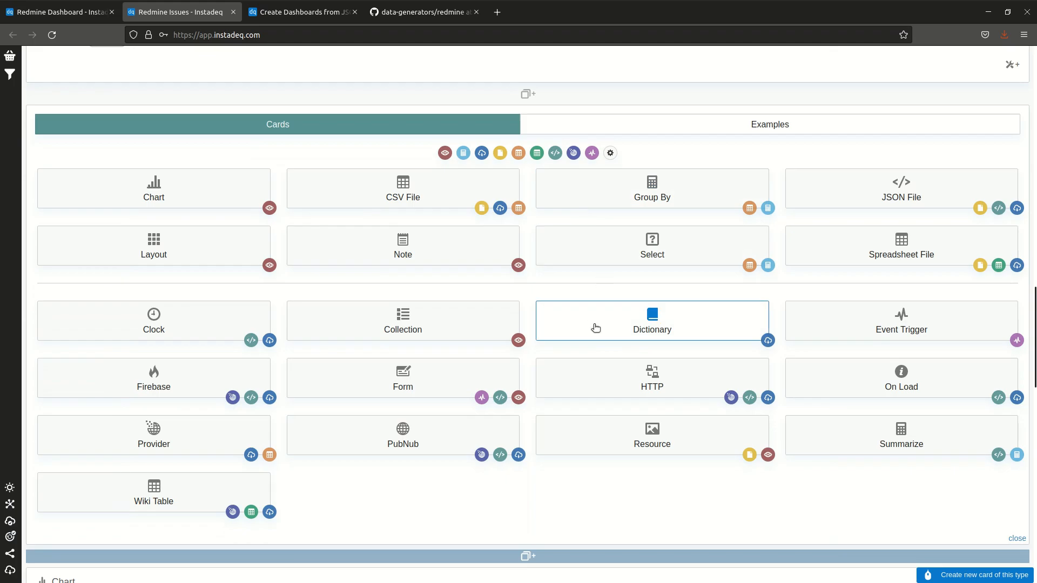
{"action": "left_click", "coordinate": [595, 328]}
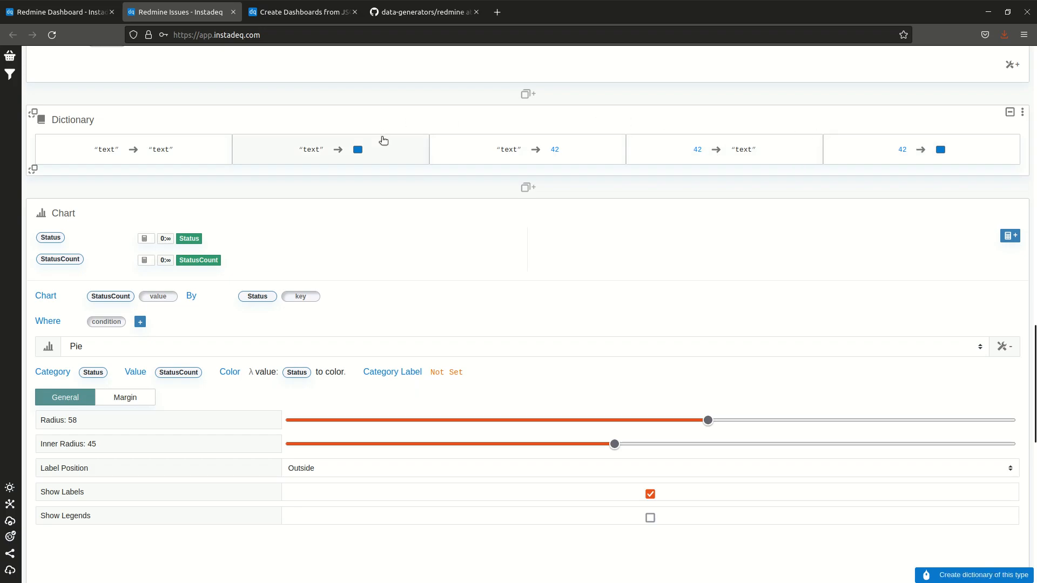
Make the dictionary map text to colors, delete its default entry and fill it from the Group By output's Status column.
{"action": "scroll", "coordinate": [367, 139], "scroll_direction": "up", "scroll_amount": 4}
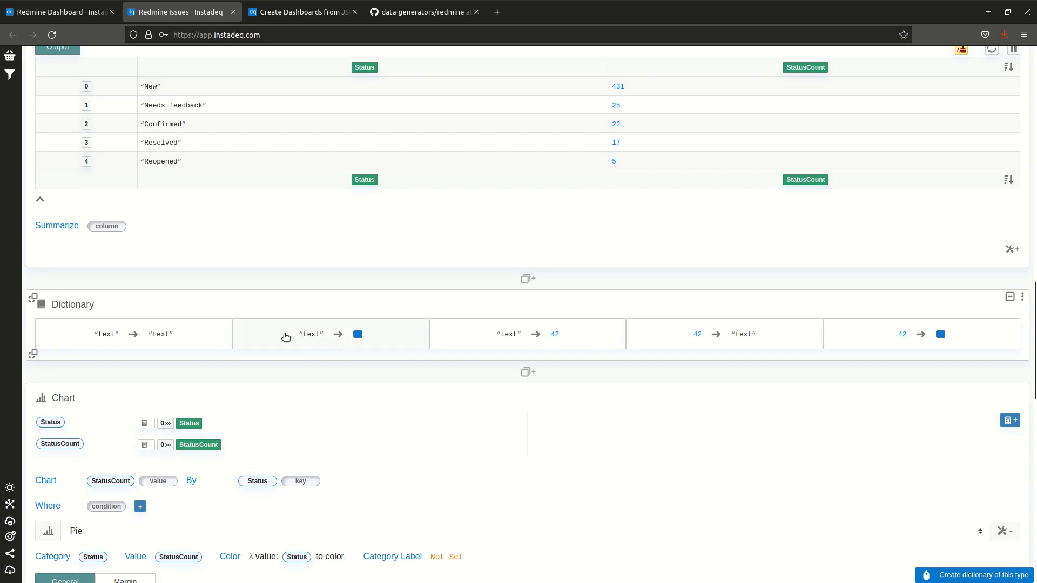
{"action": "left_click", "coordinate": [268, 338]}
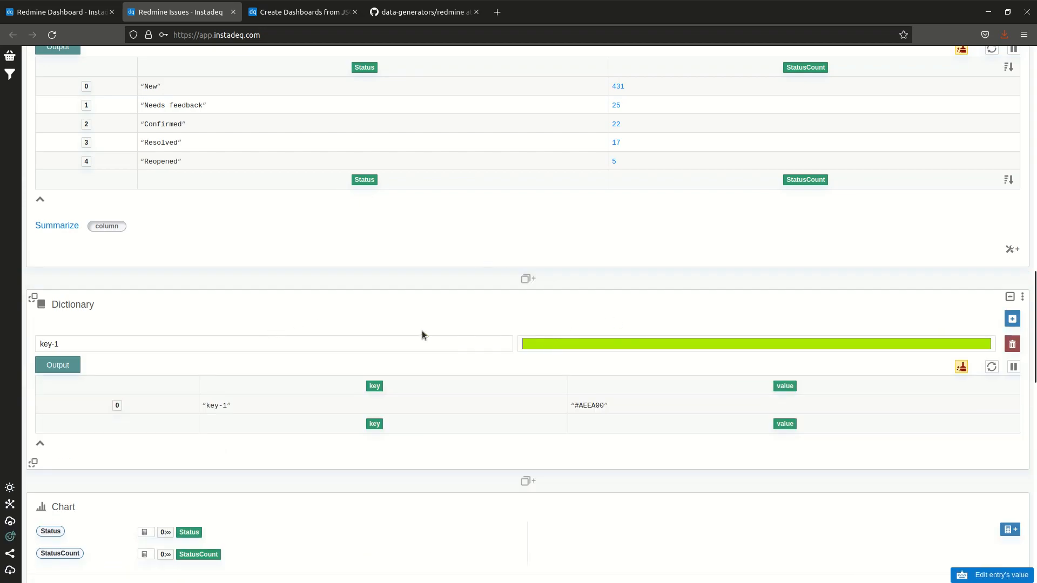
{"action": "left_click", "coordinate": [1012, 344]}
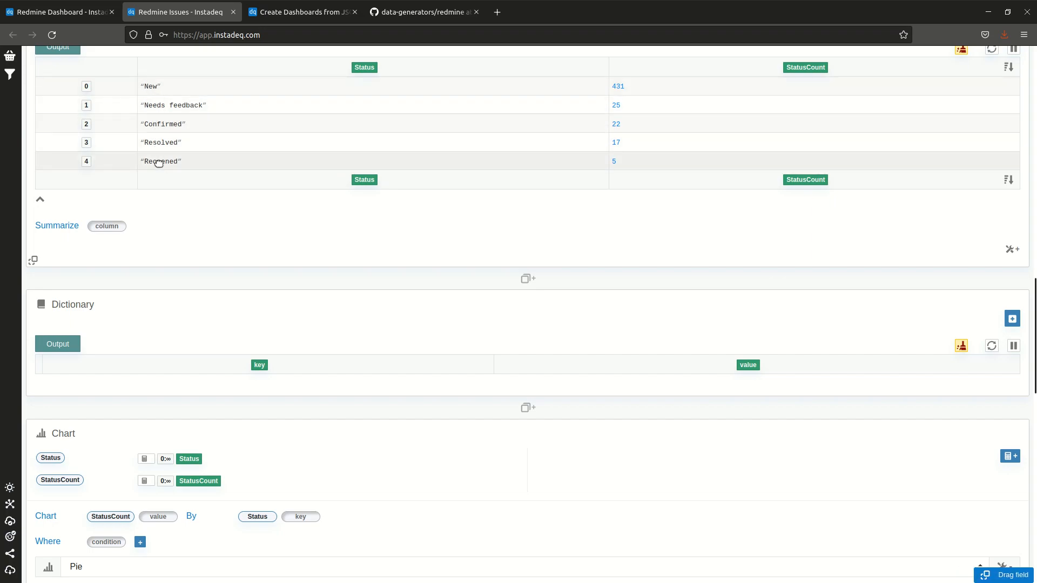
{"action": "left_click_drag", "start_coordinate": [364, 180], "coordinate": [377, 340]}
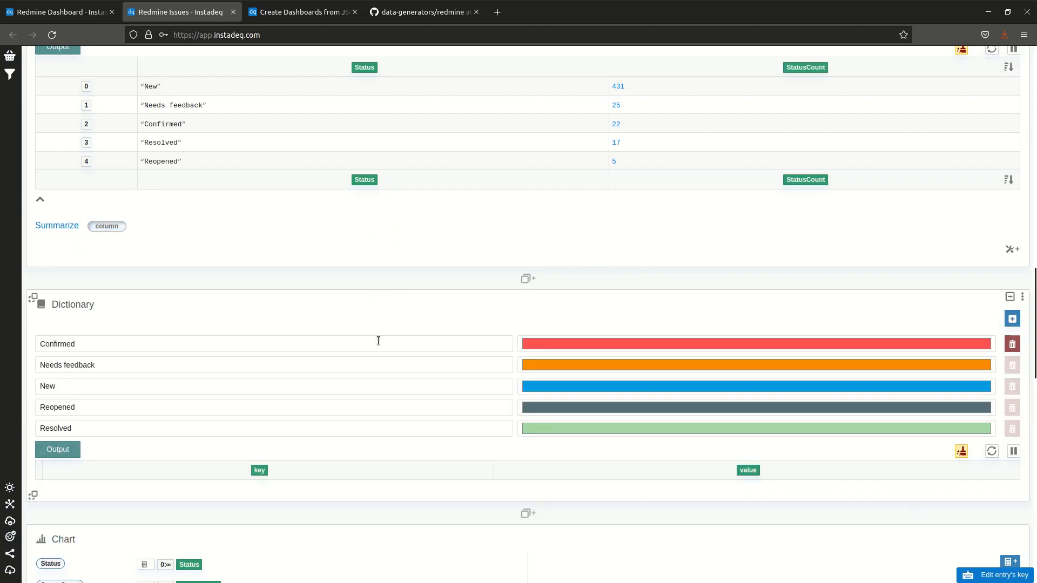
Set the dictionary color of Needs feedback to light turquoise, #5bffe2.
{"action": "scroll", "coordinate": [368, 282], "scroll_direction": "down", "scroll_amount": 3}
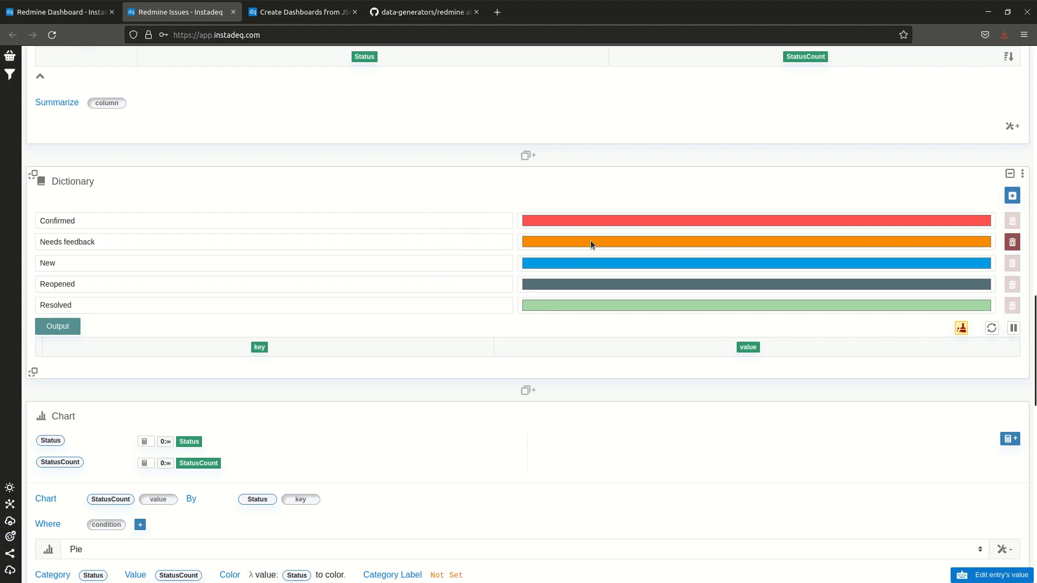
{"action": "scroll", "coordinate": [374, 261], "scroll_direction": "down", "scroll_amount": 1}
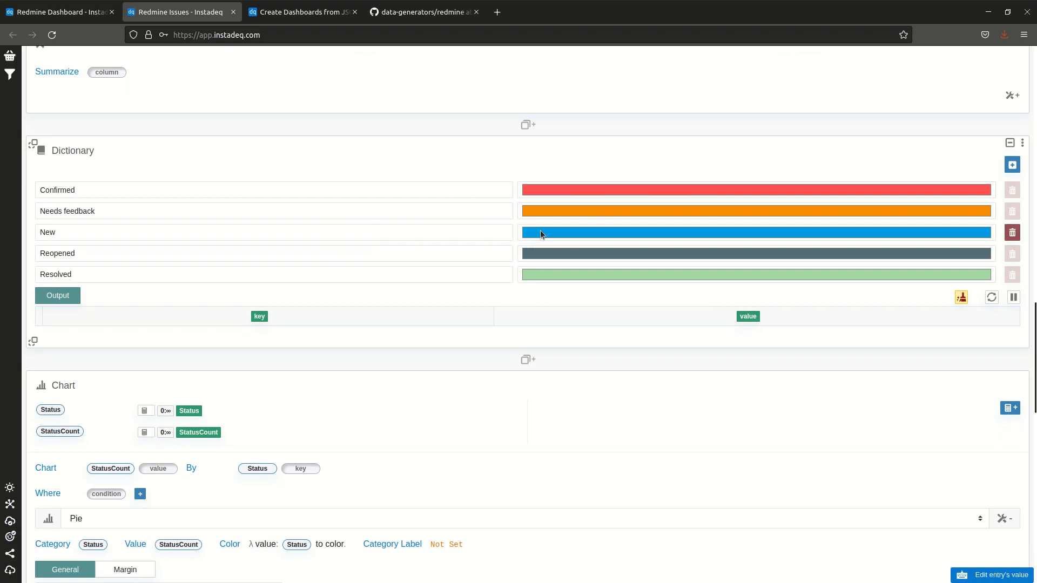
{"action": "left_click", "coordinate": [549, 211]}
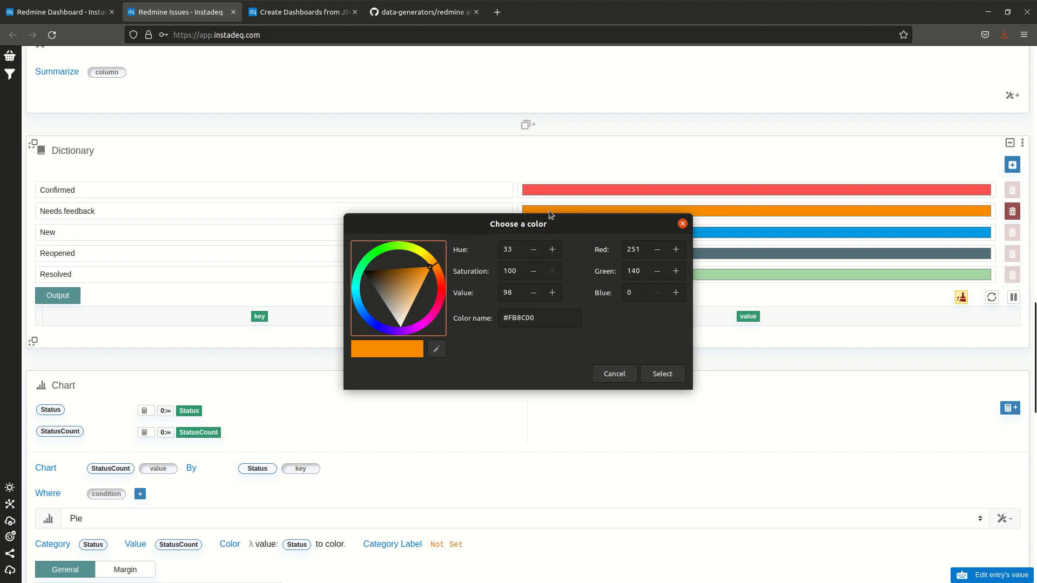
{"action": "left_click_drag", "start_coordinate": [371, 322], "coordinate": [361, 281]}
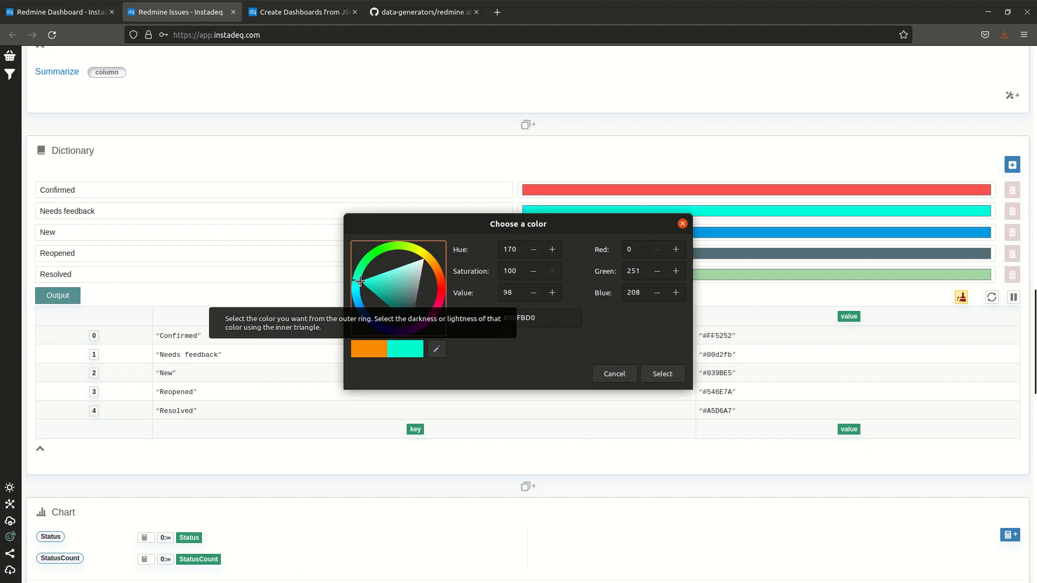
{"action": "left_click", "coordinate": [383, 273]}
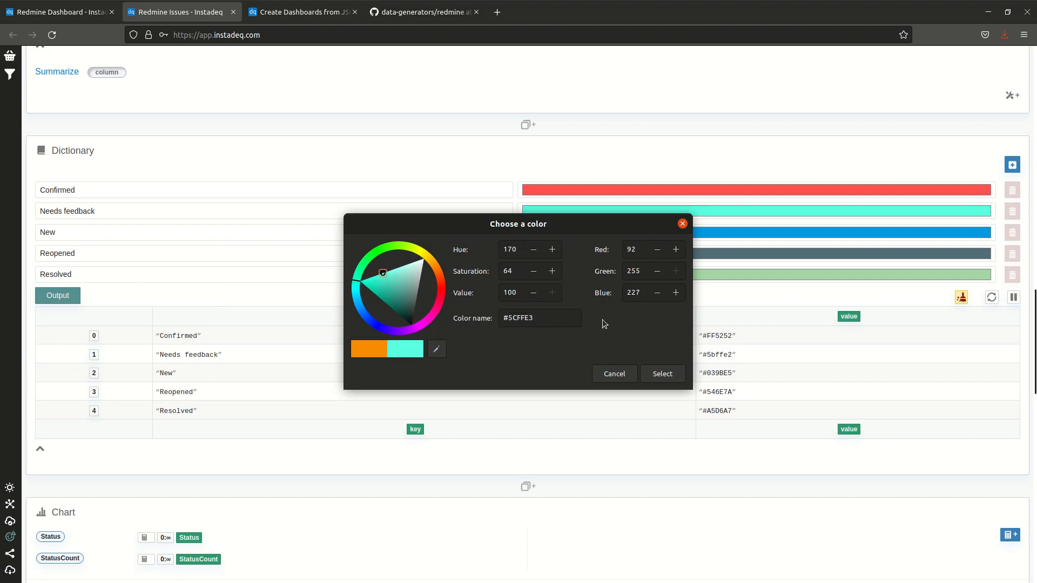
{"action": "left_click", "coordinate": [662, 373]}
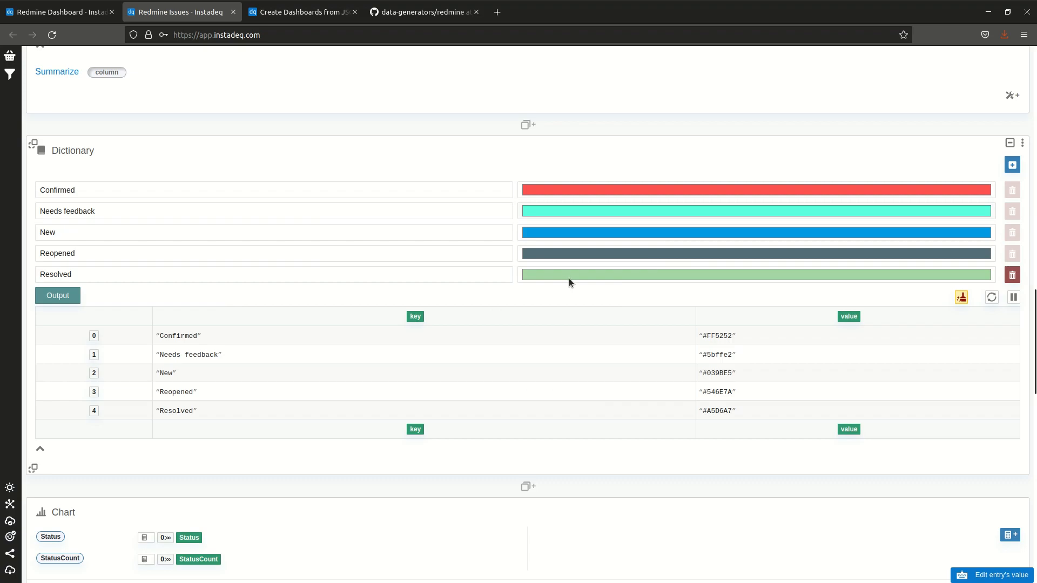
Set the dictionary color of Reopened to bright red, #fa0800.
{"action": "left_click", "coordinate": [566, 255]}
{"action": "left_click", "coordinate": [438, 286]}
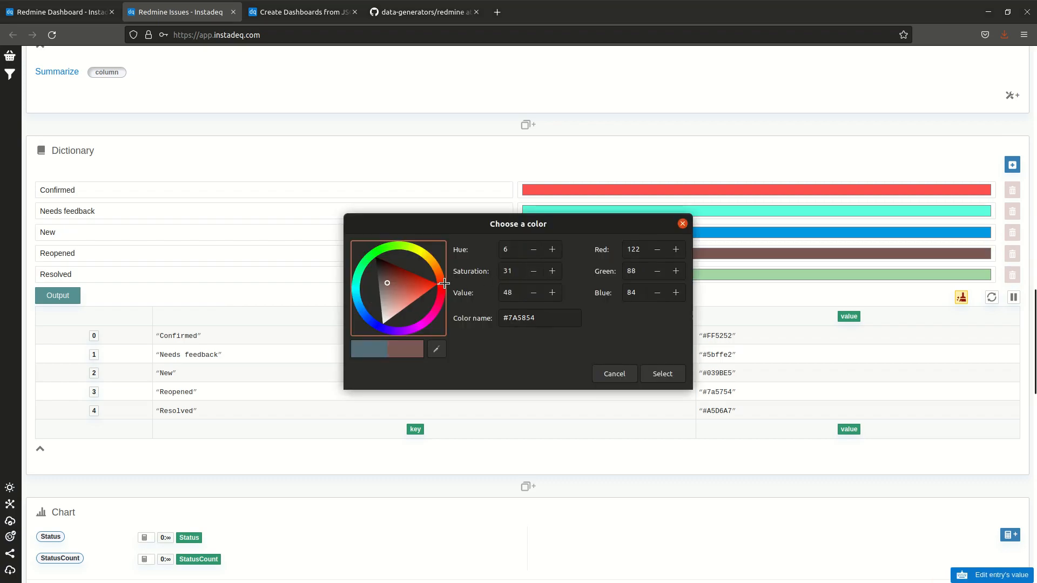
{"action": "left_click", "coordinate": [436, 284]}
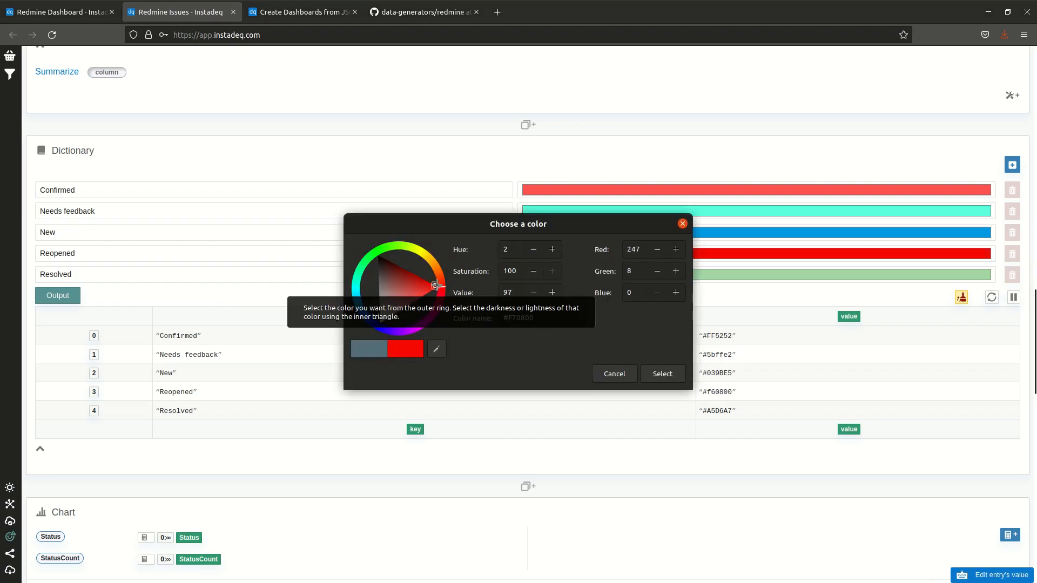
{"action": "left_click", "coordinate": [662, 375]}
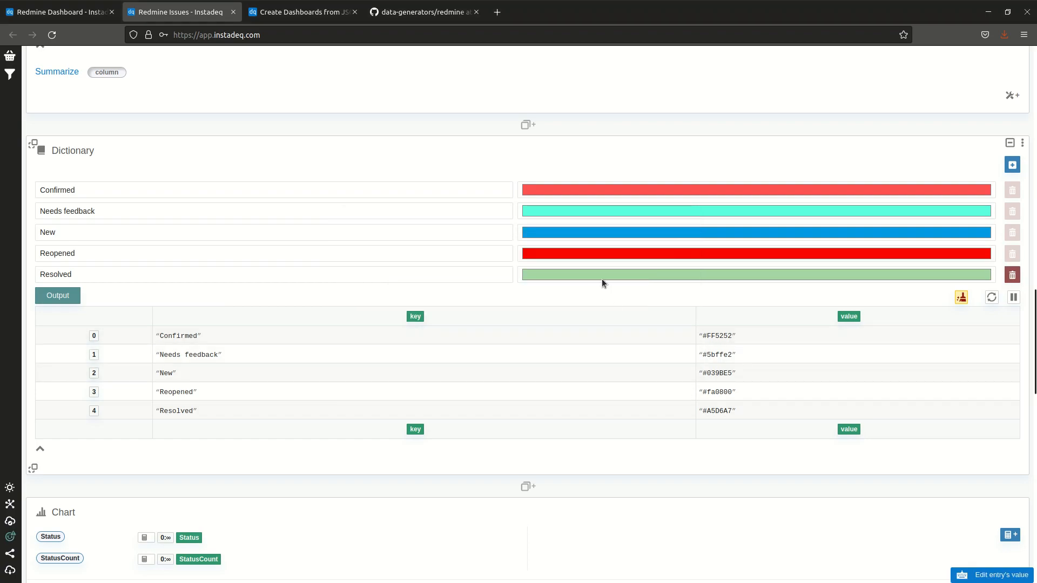
Set the dictionary color of Resolved to dark green, #00aa06.
{"action": "left_click", "coordinate": [601, 274]}
{"action": "left_click", "coordinate": [382, 278]}
{"action": "left_click_drag", "start_coordinate": [382, 278], "coordinate": [378, 277]}
{"action": "left_click", "coordinate": [673, 375]}
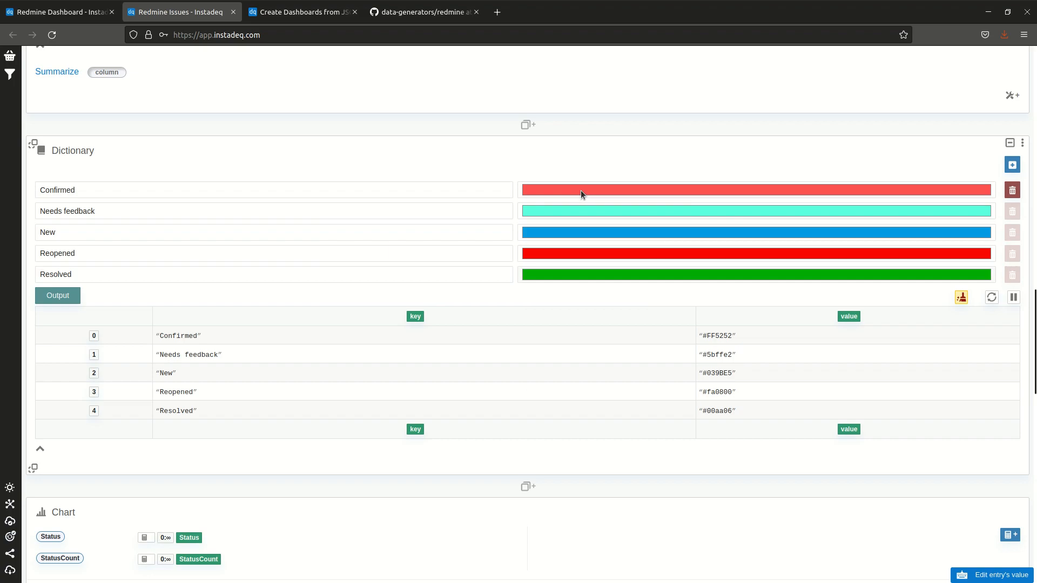
Set the dictionary color of Confirmed to light orange, #ff9952.
{"action": "left_click", "coordinate": [549, 189]}
{"action": "left_click", "coordinate": [438, 279]}
{"action": "left_click_drag", "start_coordinate": [438, 279], "coordinate": [435, 271]}
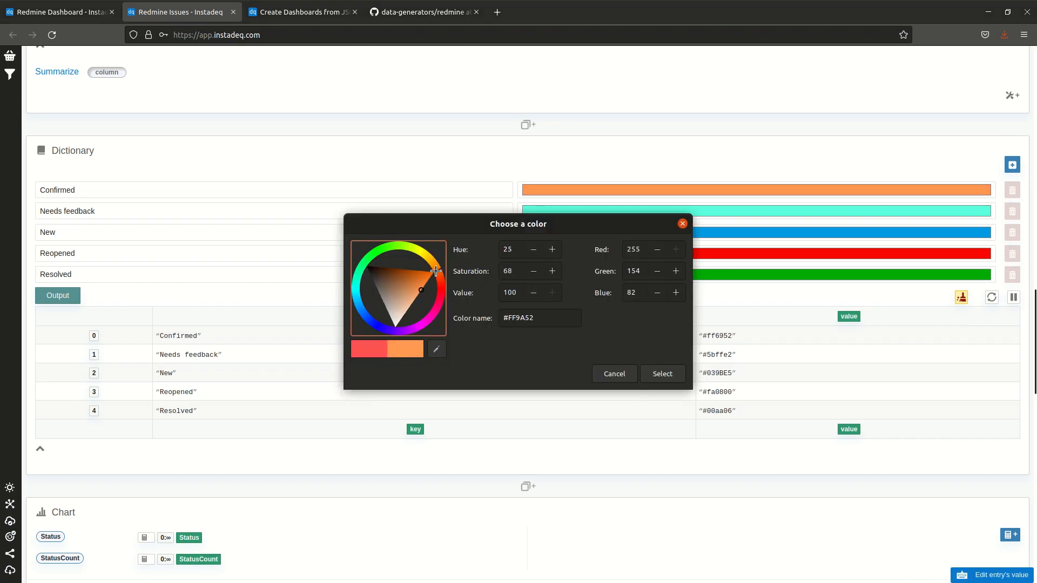
{"action": "left_click", "coordinate": [661, 373]}
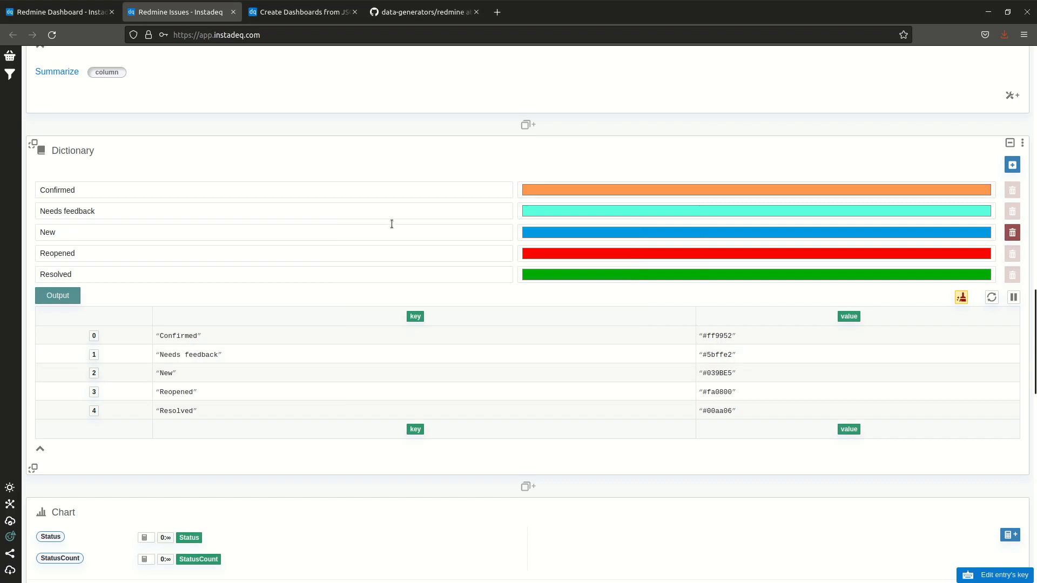
Add the status color Dictionary card to the dictionaries of the status Chart card.
{"action": "scroll", "coordinate": [433, 240], "scroll_direction": "down", "scroll_amount": 6}
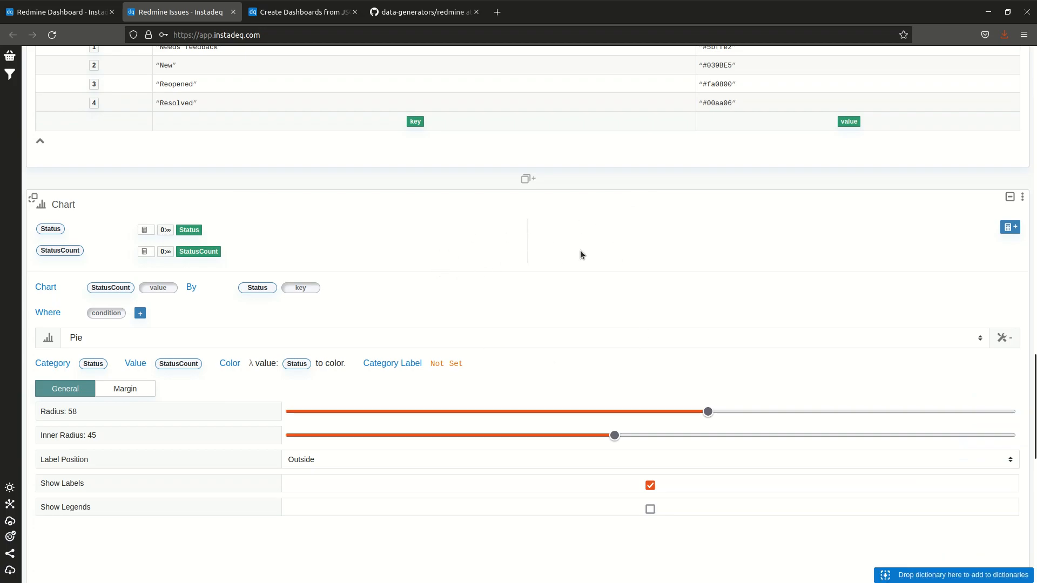
{"action": "scroll", "coordinate": [596, 241], "scroll_direction": "down", "scroll_amount": 1}
{"action": "scroll", "coordinate": [596, 238], "scroll_direction": "down", "scroll_amount": 1}
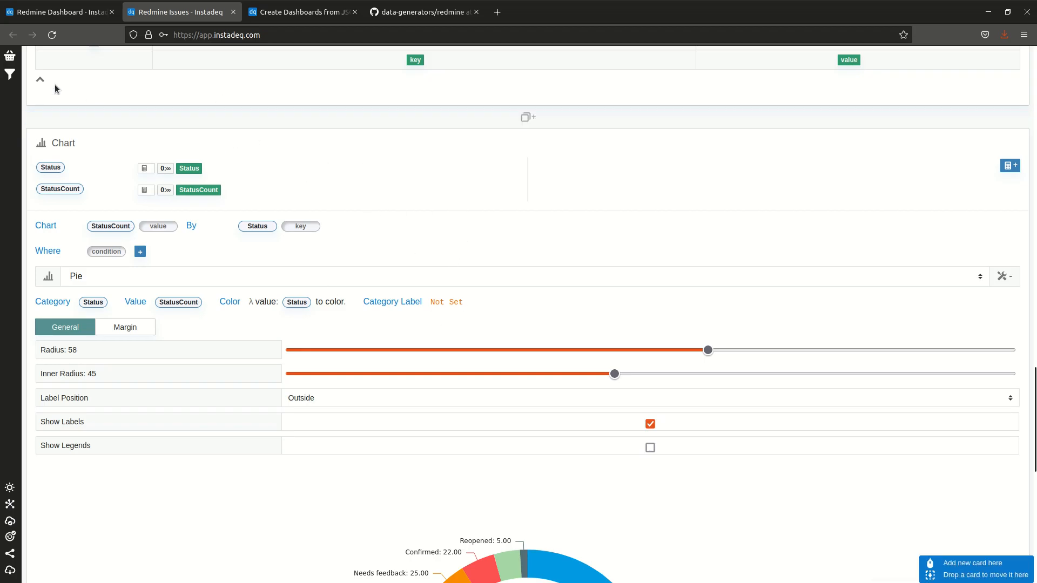
{"action": "left_click_drag", "start_coordinate": [32, 99], "coordinate": [549, 335]}
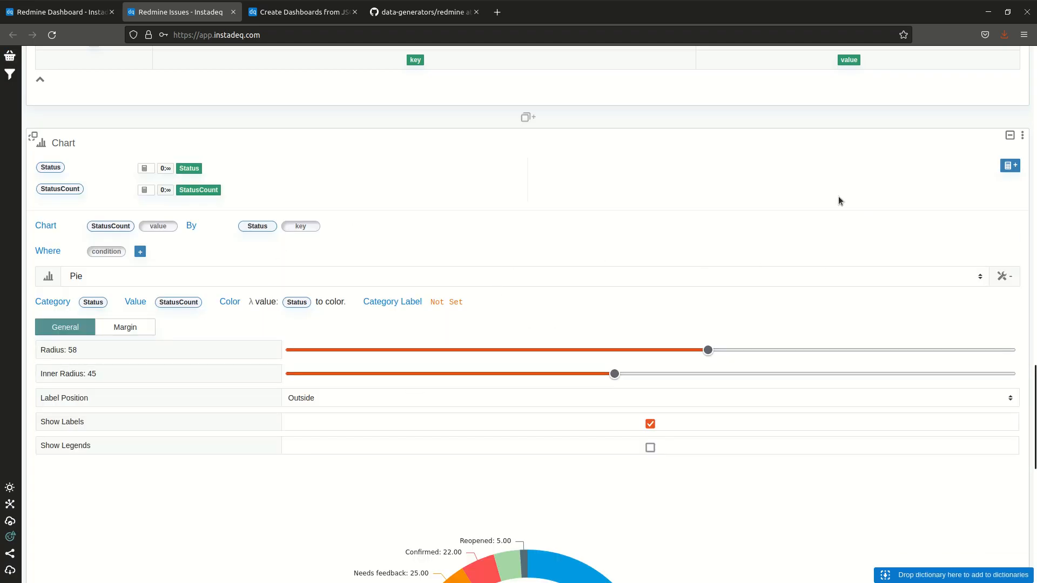
{"action": "scroll", "coordinate": [708, 190], "scroll_direction": "down", "scroll_amount": 2}
{"action": "scroll", "coordinate": [1013, 294], "scroll_direction": "down", "scroll_amount": 10}
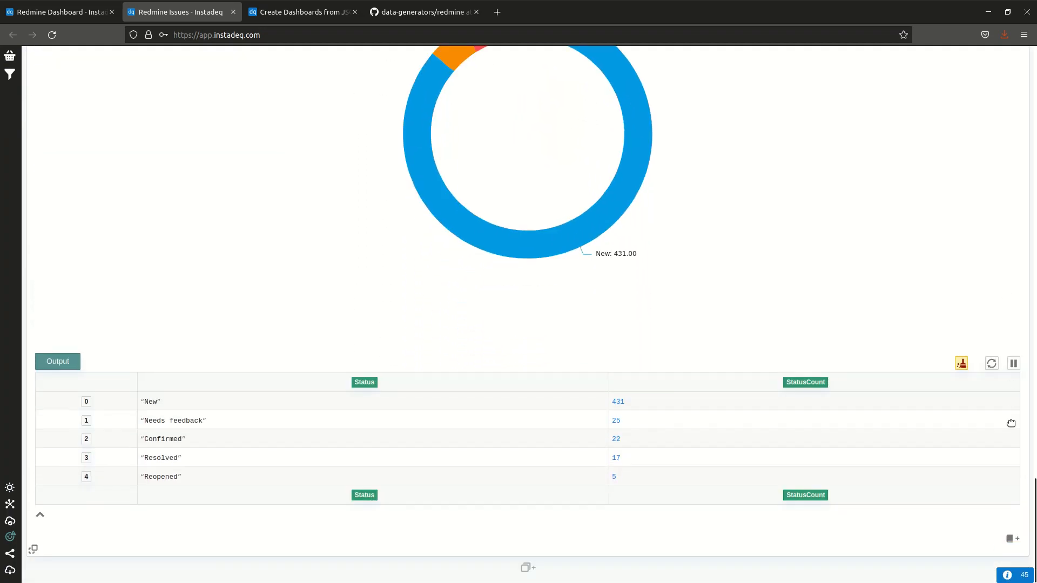
Replace the status pie chart's Color formula with a dictionary lookup that uses the dictionary named Dictionary.
{"action": "left_click", "coordinate": [1013, 540]}
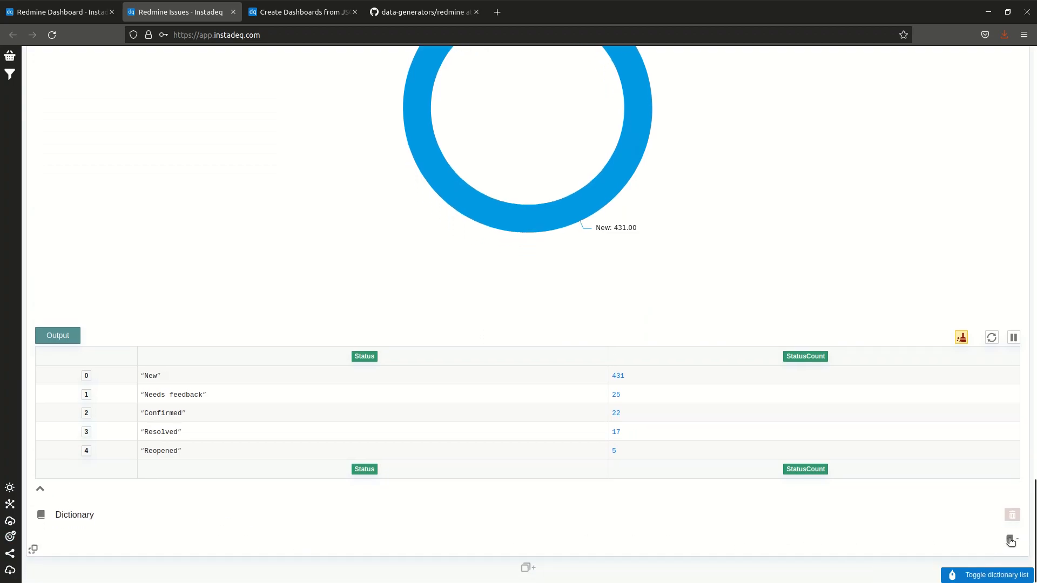
{"action": "left_click", "coordinate": [1011, 542]}
{"action": "scroll", "coordinate": [1029, 291], "scroll_direction": "up", "scroll_amount": 5}
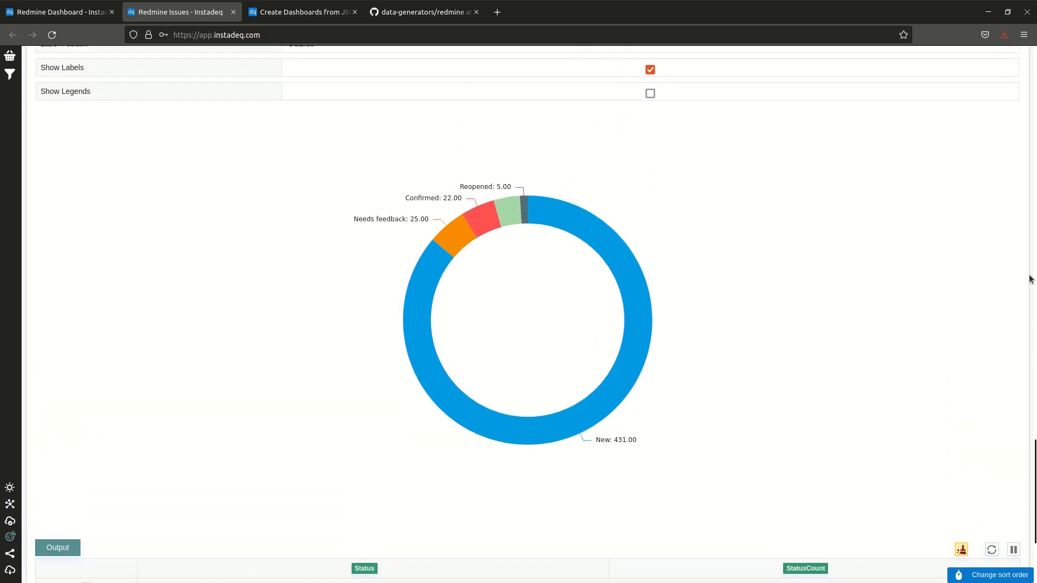
{"action": "scroll", "coordinate": [786, 86], "scroll_direction": "up", "scroll_amount": 3}
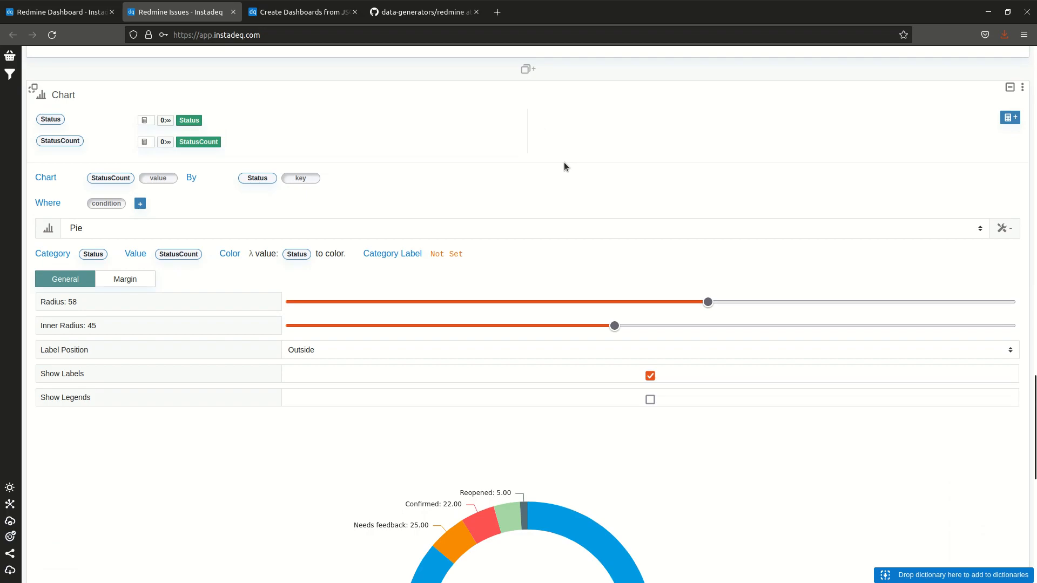
{"action": "left_click", "coordinate": [251, 257]}
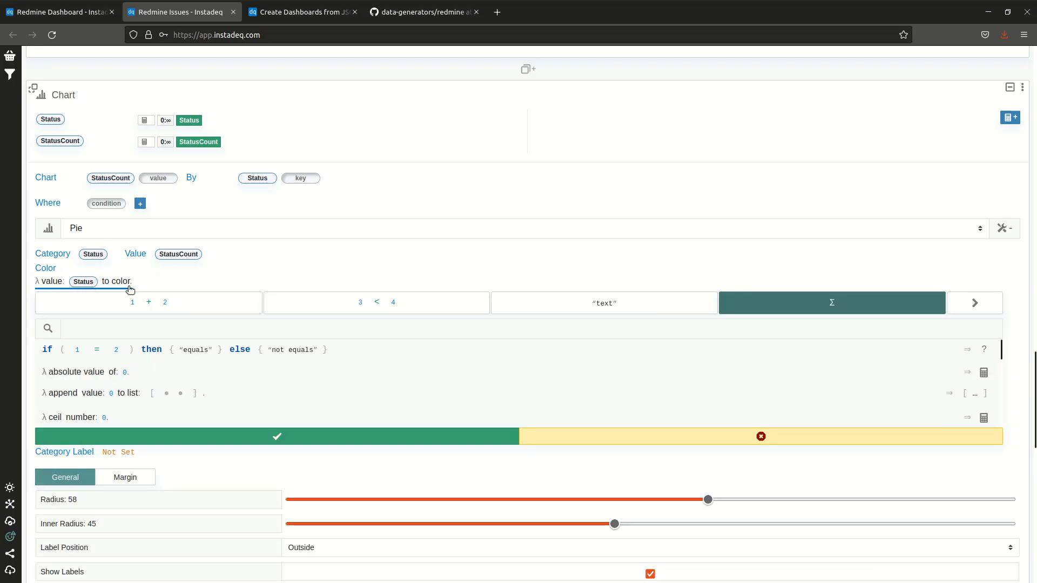
{"action": "left_click", "coordinate": [168, 320]}
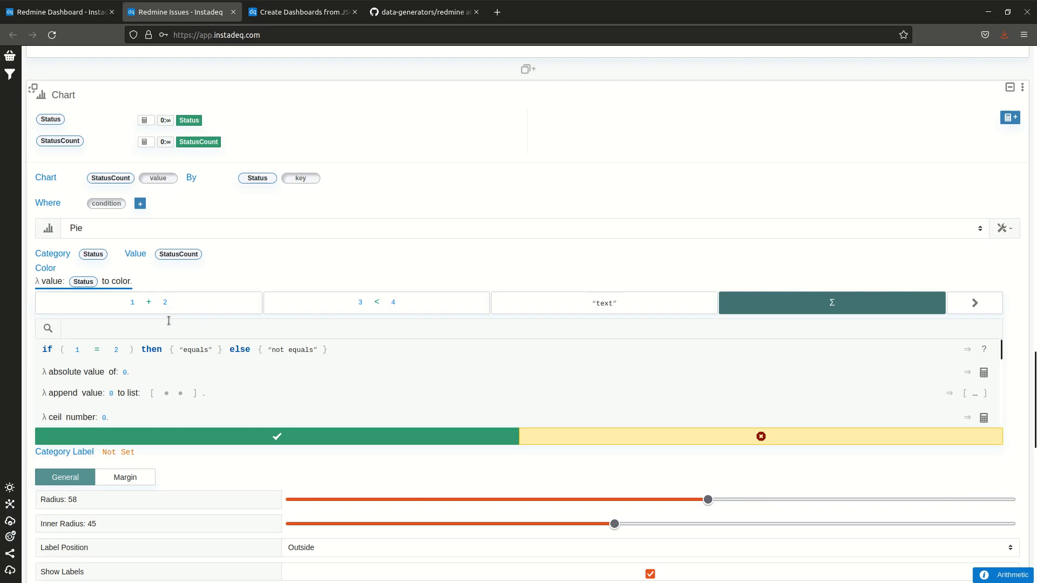
{"action": "type", "text": "dicti"}
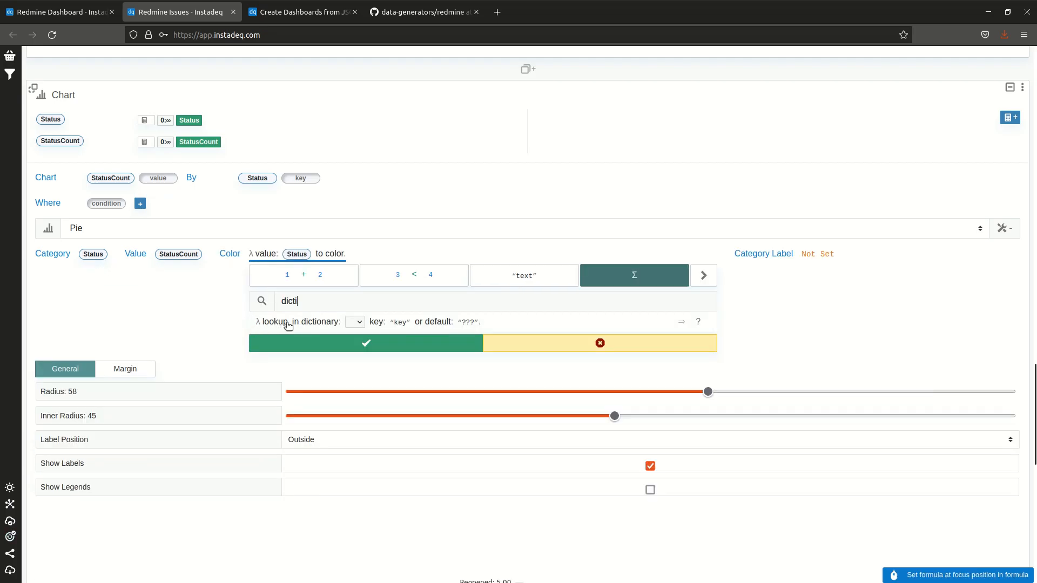
{"action": "left_click", "coordinate": [288, 323]}
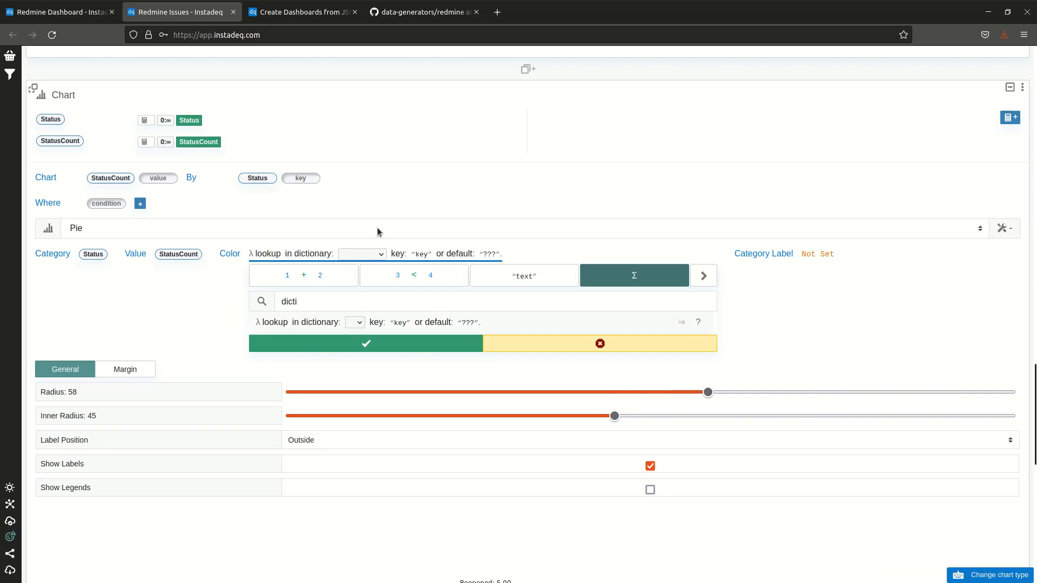
{"action": "left_click", "coordinate": [370, 255]}
{"action": "left_click", "coordinate": [361, 281]}
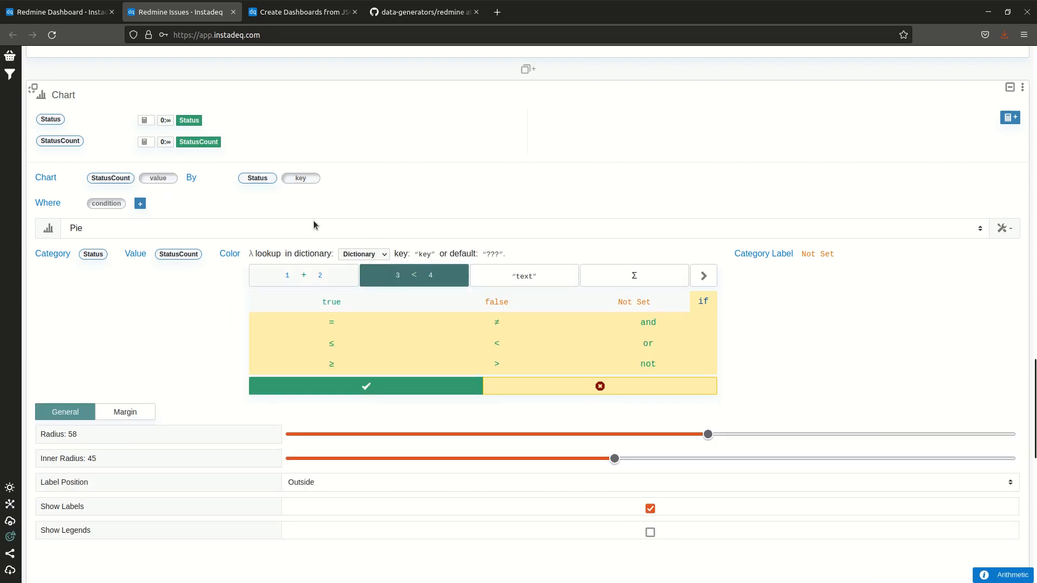
Rename the status color Dictionary card to "Status to Color".
{"action": "scroll", "coordinate": [270, 178], "scroll_direction": "up", "scroll_amount": 9}
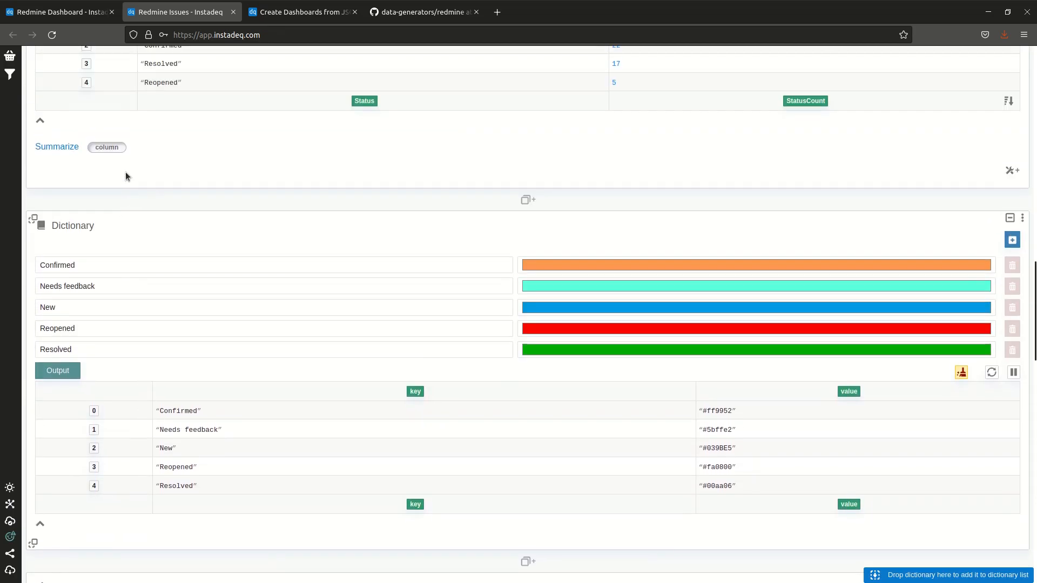
{"action": "left_click", "coordinate": [97, 226]}
{"action": "type", "text": "St"}
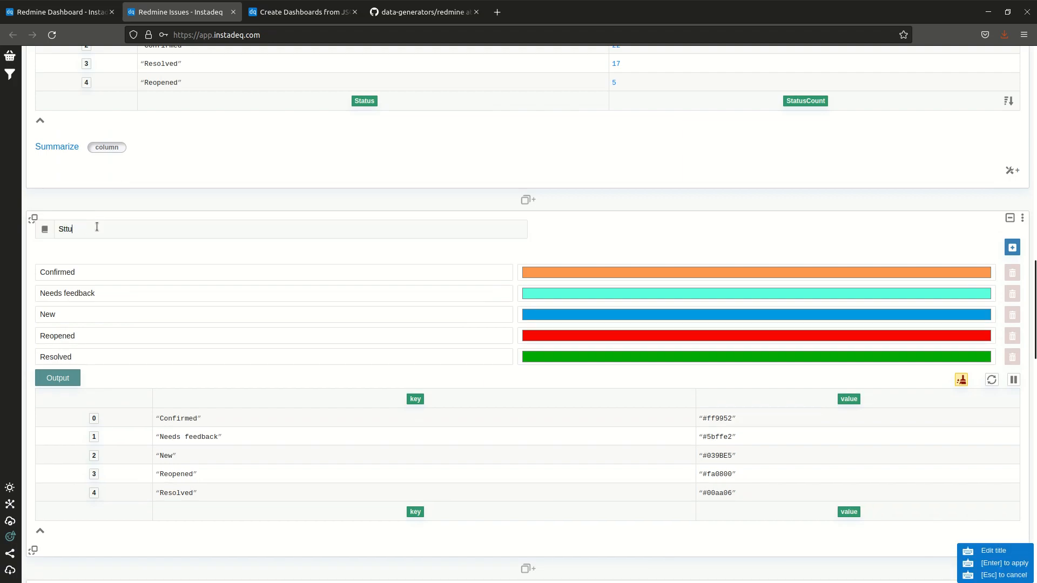
{"action": "type", "text": "atus to Color"}
{"action": "key", "text": "Return"}
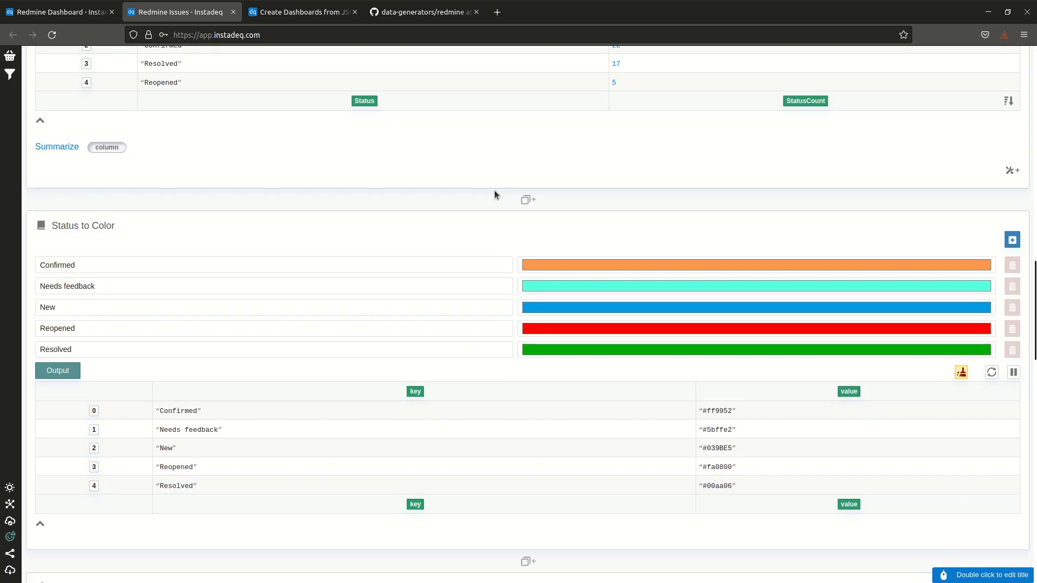
In the chart's Color lookup, set the key to Status and the default to a dark red color, and apply the formula.
{"action": "scroll", "coordinate": [494, 189], "scroll_direction": "down", "scroll_amount": 7}
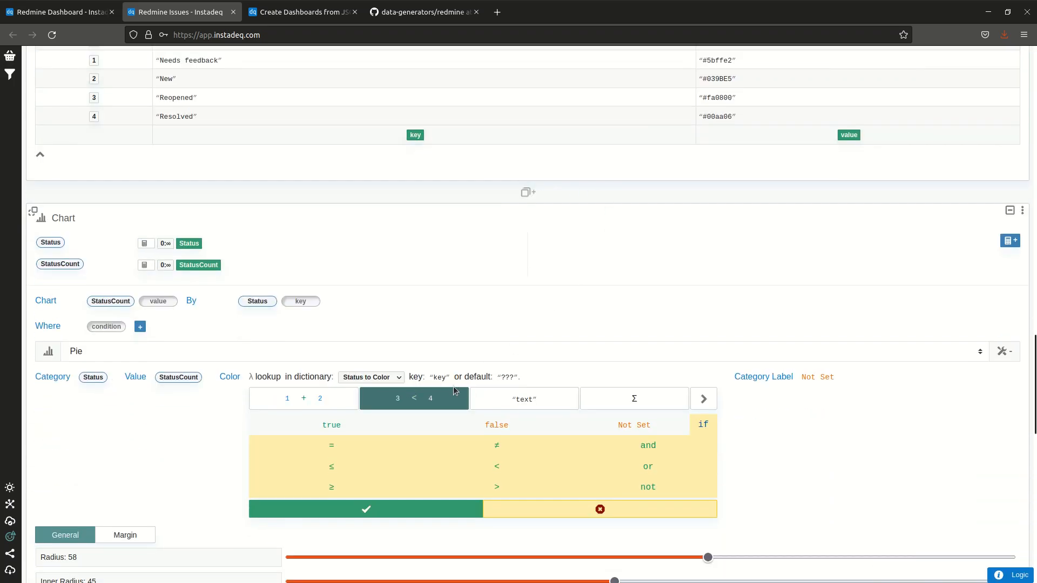
{"action": "scroll", "coordinate": [508, 339], "scroll_direction": "down", "scroll_amount": 1}
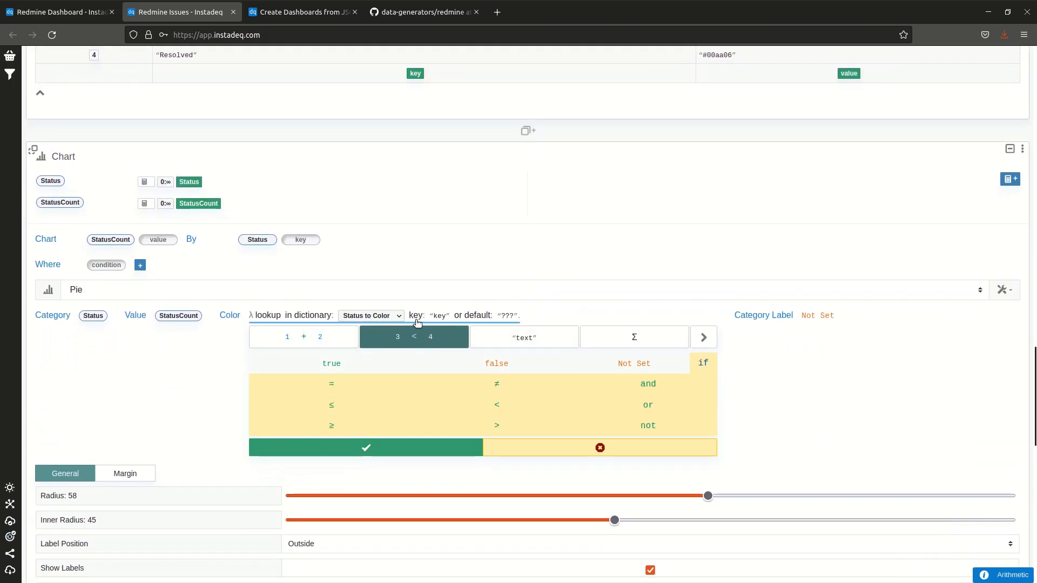
{"action": "left_click_drag", "start_coordinate": [99, 321], "coordinate": [446, 322]}
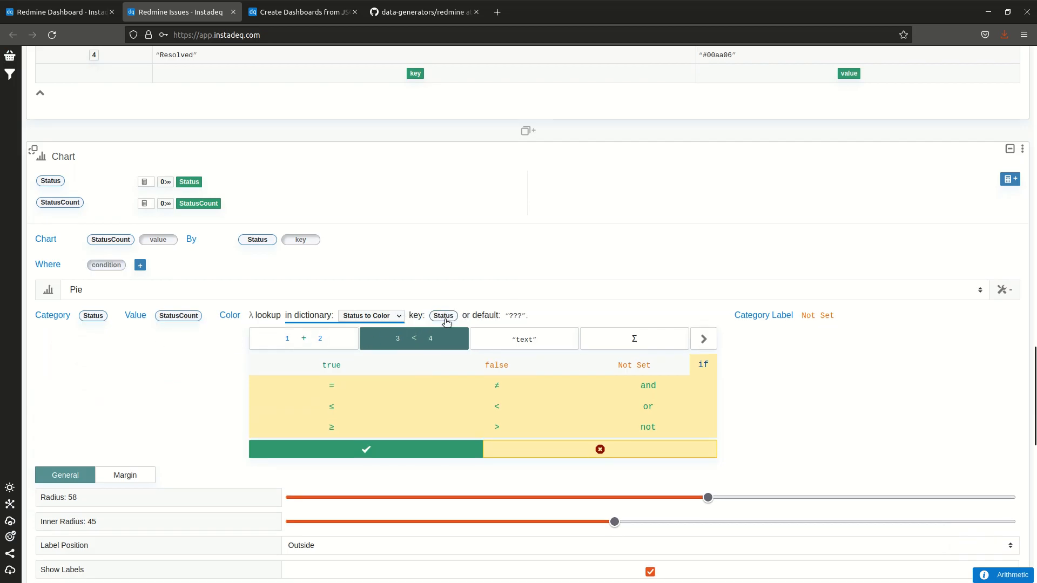
{"action": "left_click", "coordinate": [496, 323]}
{"action": "left_click", "coordinate": [976, 366]}
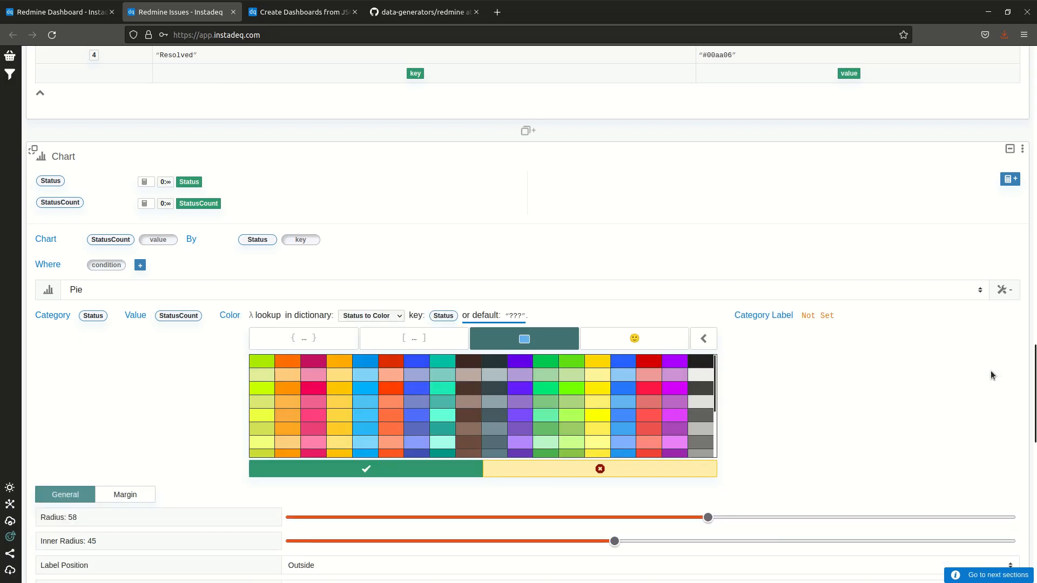
{"action": "left_click", "coordinate": [653, 365]}
{"action": "left_click", "coordinate": [444, 473]}
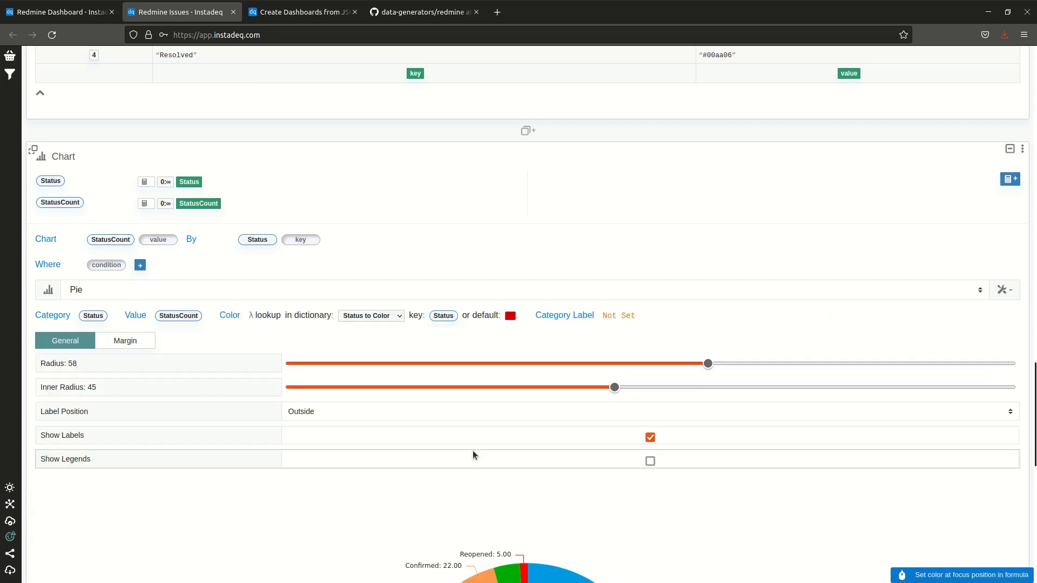
Set the dictionary color of New to bright green, #03E552, and collapse the status chart's settings.
{"action": "scroll", "coordinate": [896, 260], "scroll_direction": "down", "scroll_amount": 3}
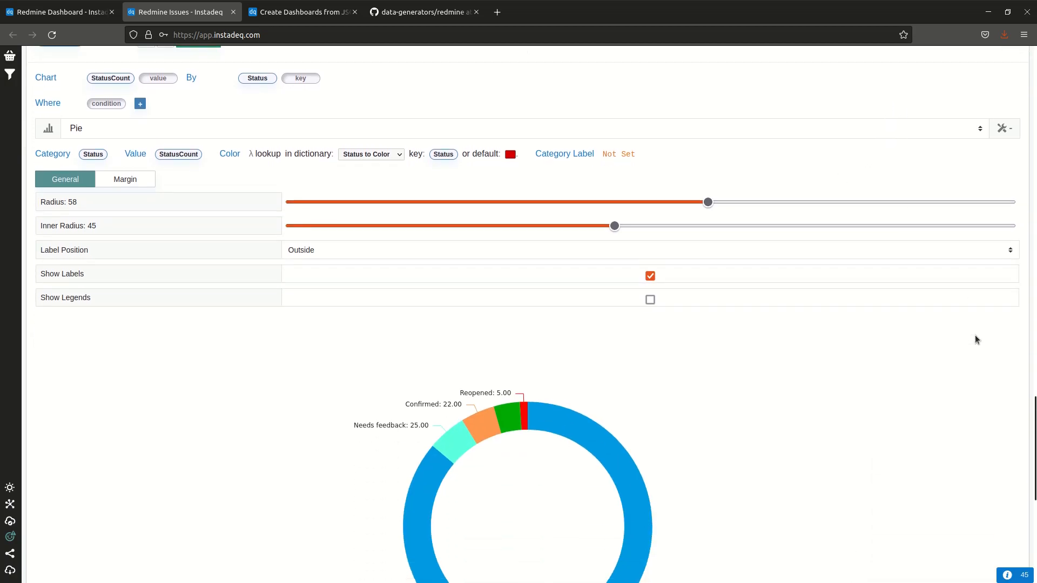
{"action": "scroll", "coordinate": [976, 339], "scroll_direction": "down", "scroll_amount": 2}
{"action": "scroll", "coordinate": [888, 300], "scroll_direction": "up", "scroll_amount": 5}
{"action": "scroll", "coordinate": [886, 290], "scroll_direction": "up", "scroll_amount": 5}
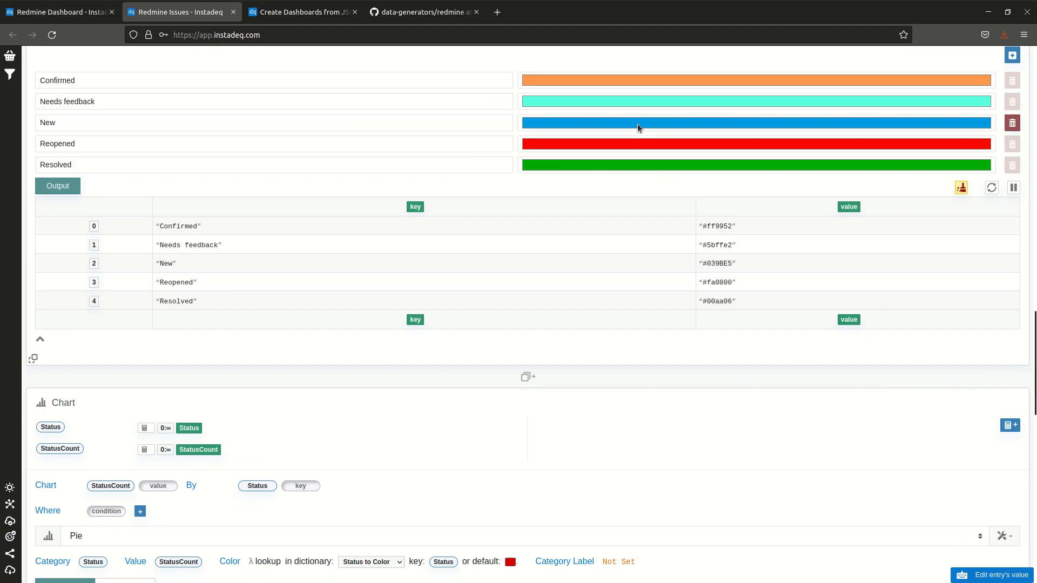
{"action": "left_click", "coordinate": [637, 124]}
{"action": "left_click", "coordinate": [364, 261]}
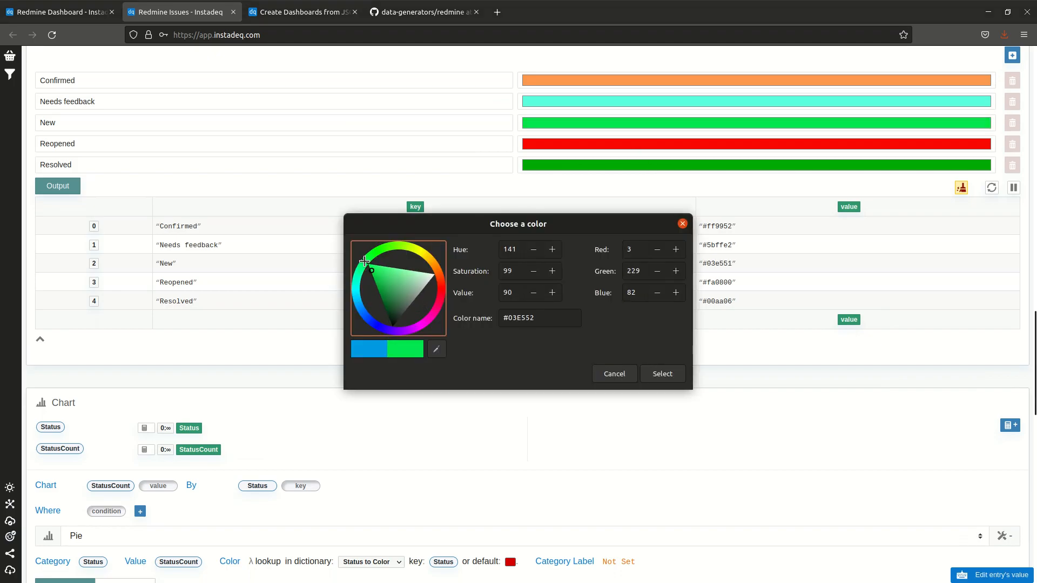
{"action": "left_click", "coordinate": [661, 374]}
{"action": "scroll", "coordinate": [800, 382], "scroll_direction": "down", "scroll_amount": 10}
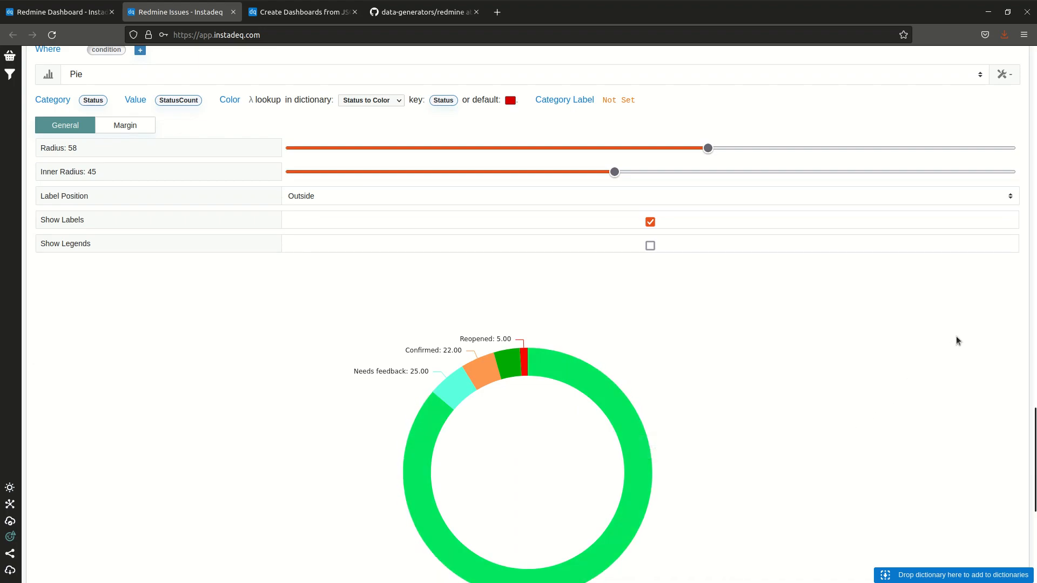
{"action": "scroll", "coordinate": [966, 324], "scroll_direction": "up", "scroll_amount": 3}
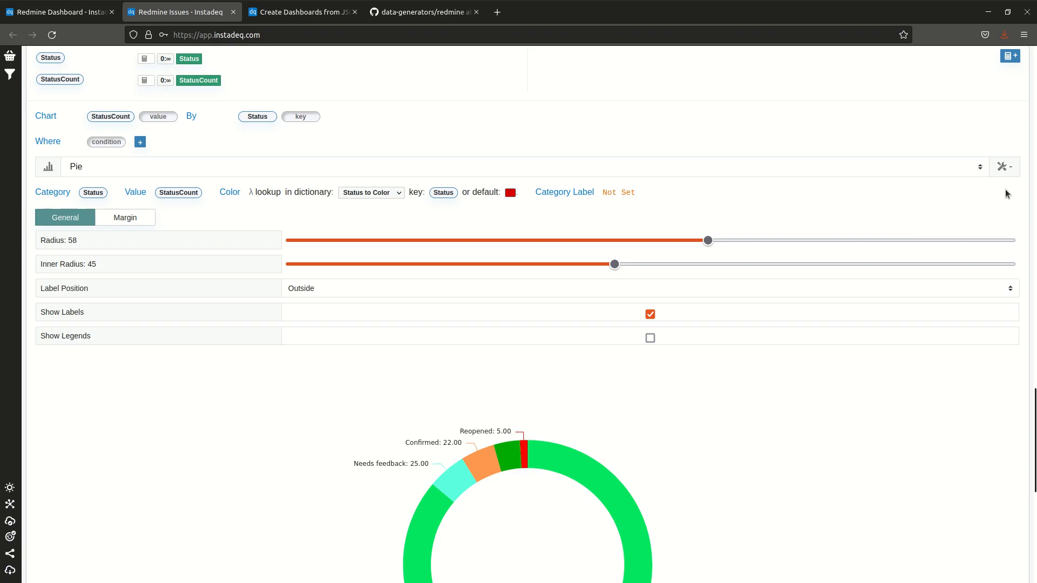
{"action": "left_click", "coordinate": [1005, 167]}
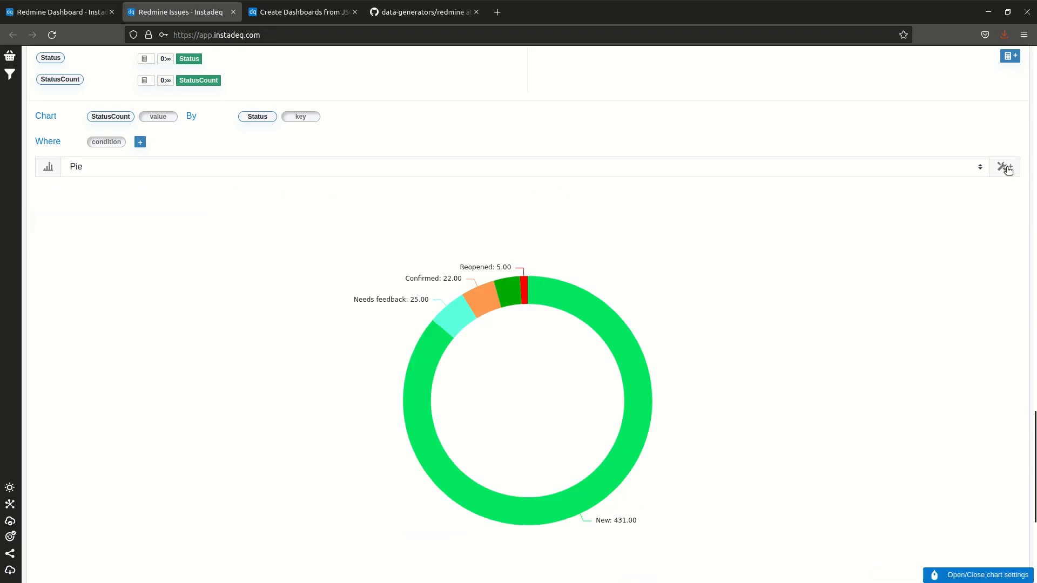
{"action": "scroll", "coordinate": [1020, 209], "scroll_direction": "down", "scroll_amount": 5}
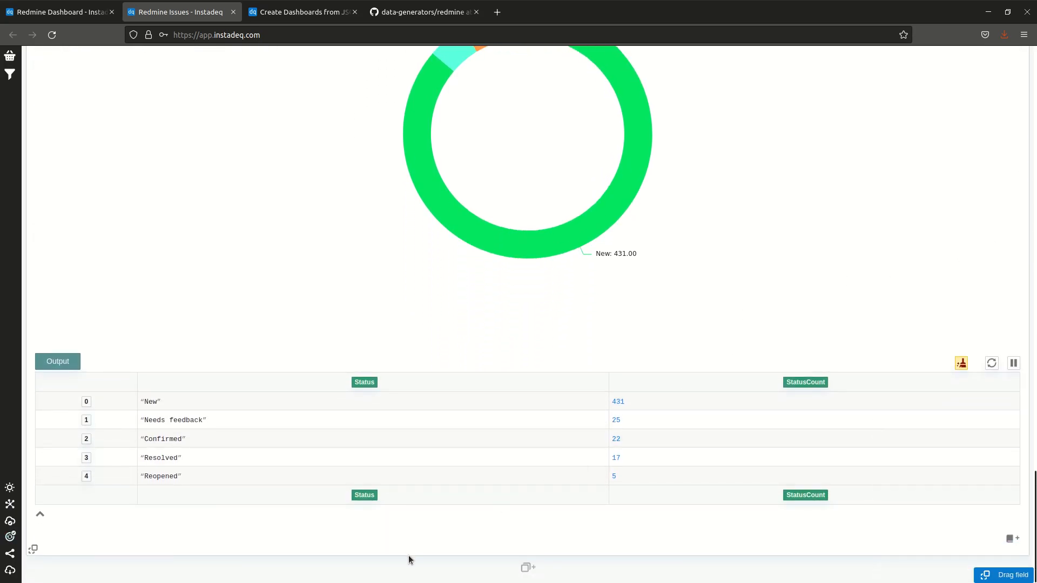
{"action": "left_click", "coordinate": [527, 567]}
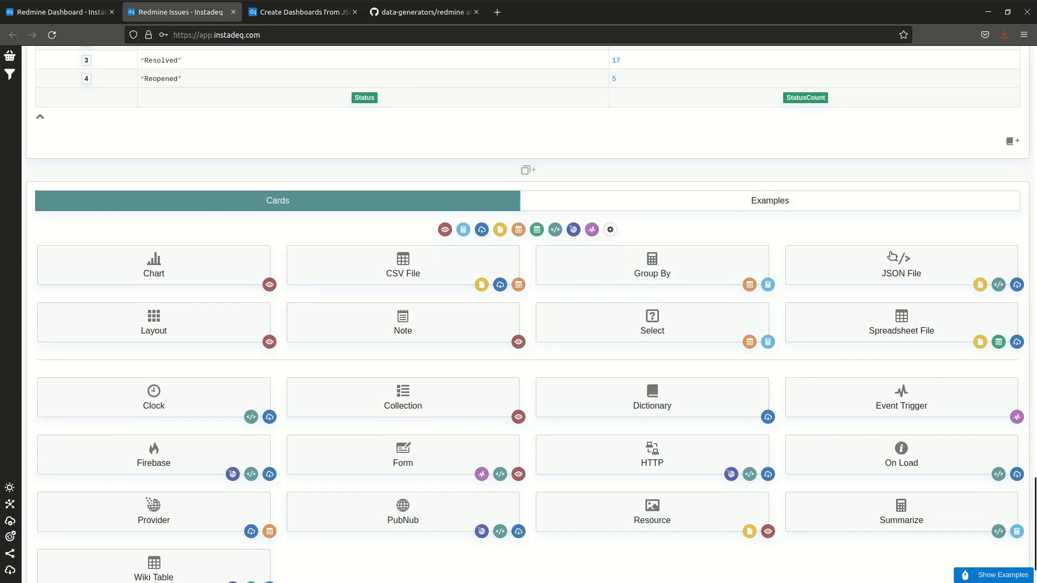
{"action": "scroll", "coordinate": [966, 507], "scroll_direction": "down", "scroll_amount": 2}
{"action": "left_click", "coordinate": [1012, 551]}
Add a Group By card between the issue selection table and the existing status Group By card.
{"action": "scroll", "coordinate": [819, 272], "scroll_direction": "up", "scroll_amount": 1}
{"action": "scroll", "coordinate": [819, 272], "scroll_direction": "up", "scroll_amount": 20}
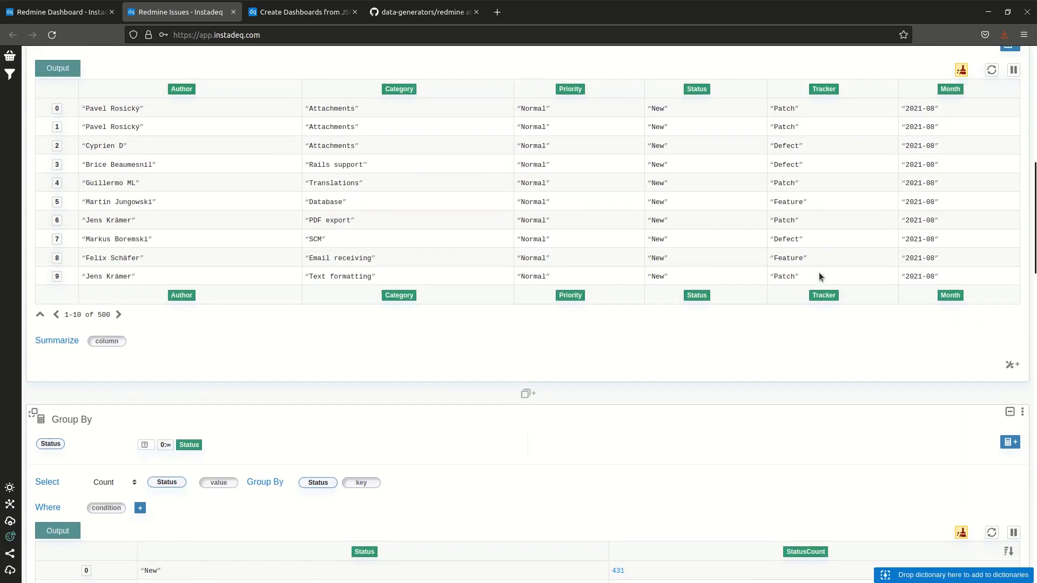
{"action": "scroll", "coordinate": [818, 273], "scroll_direction": "up", "scroll_amount": 4}
{"action": "scroll", "coordinate": [580, 248], "scroll_direction": "up", "scroll_amount": 2}
{"action": "scroll", "coordinate": [580, 248], "scroll_direction": "down", "scroll_amount": 4}
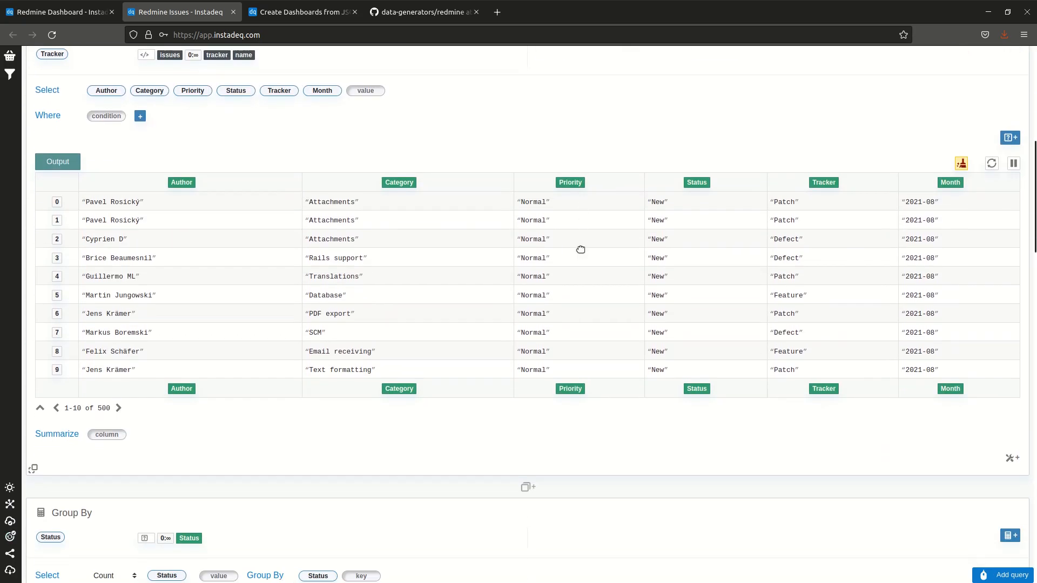
{"action": "scroll", "coordinate": [580, 252], "scroll_direction": "down", "scroll_amount": 3}
{"action": "left_click", "coordinate": [528, 394]}
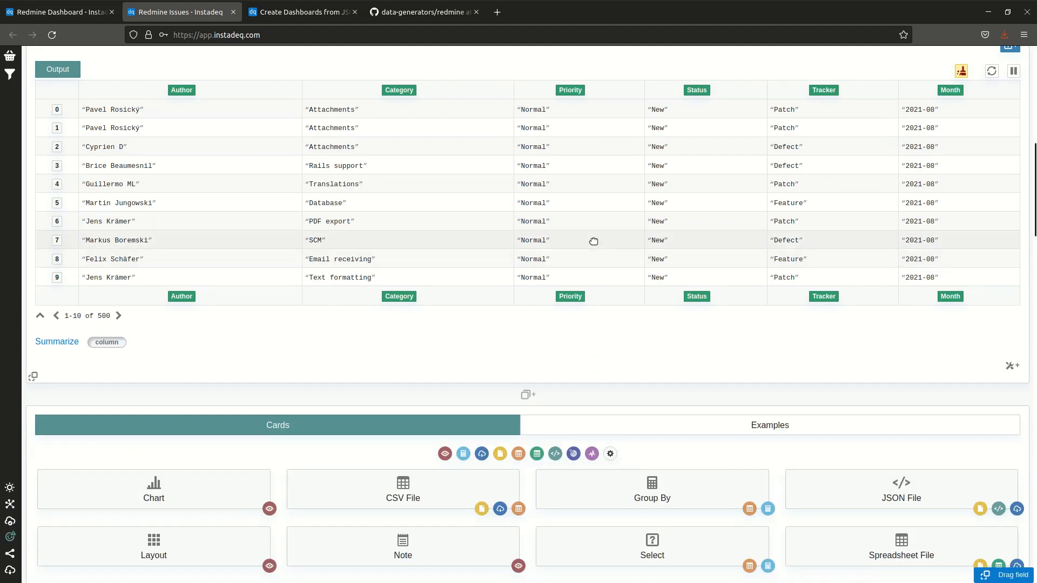
{"action": "scroll", "coordinate": [593, 241], "scroll_direction": "down", "scroll_amount": 3}
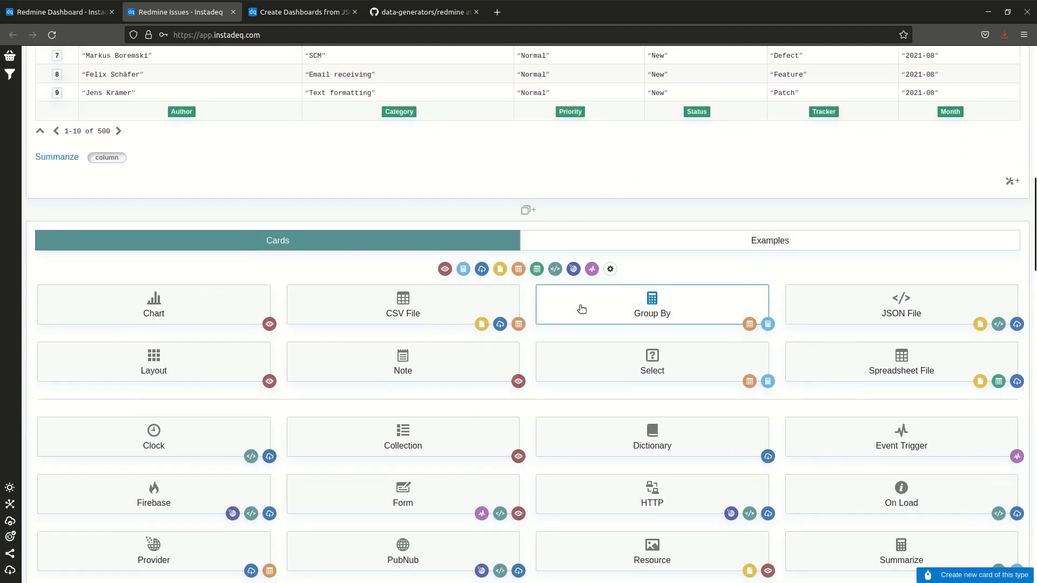
{"action": "left_click", "coordinate": [581, 308]}
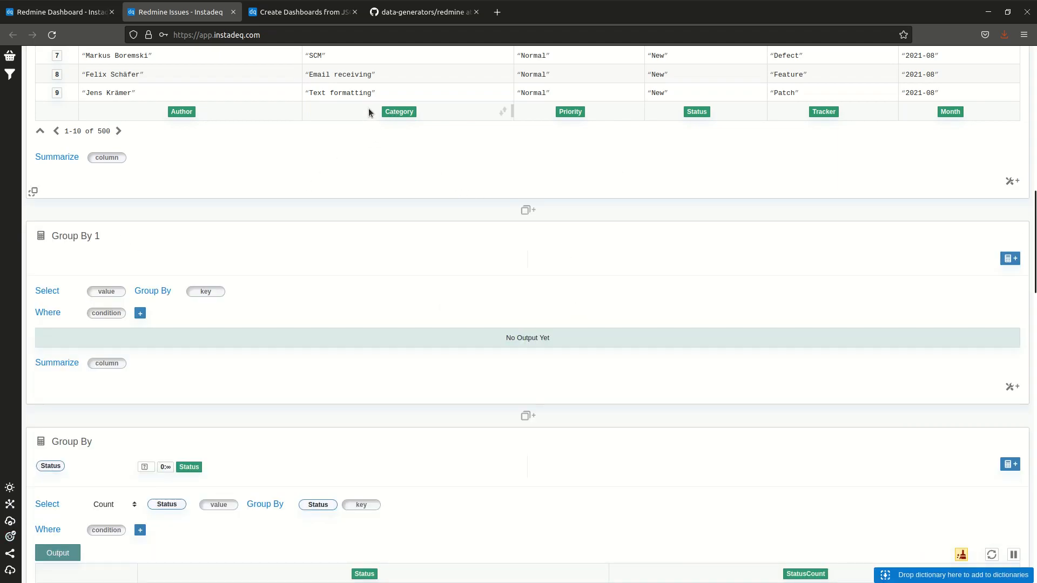
In the new Group By card, count Category grouped by Category and sort the output by ascending CategoryCount.
{"action": "left_click_drag", "start_coordinate": [390, 111], "coordinate": [102, 299]}
{"action": "left_click", "coordinate": [99, 298]}
{"action": "left_click", "coordinate": [110, 328]}
{"action": "left_click_drag", "start_coordinate": [167, 298], "coordinate": [318, 300]}
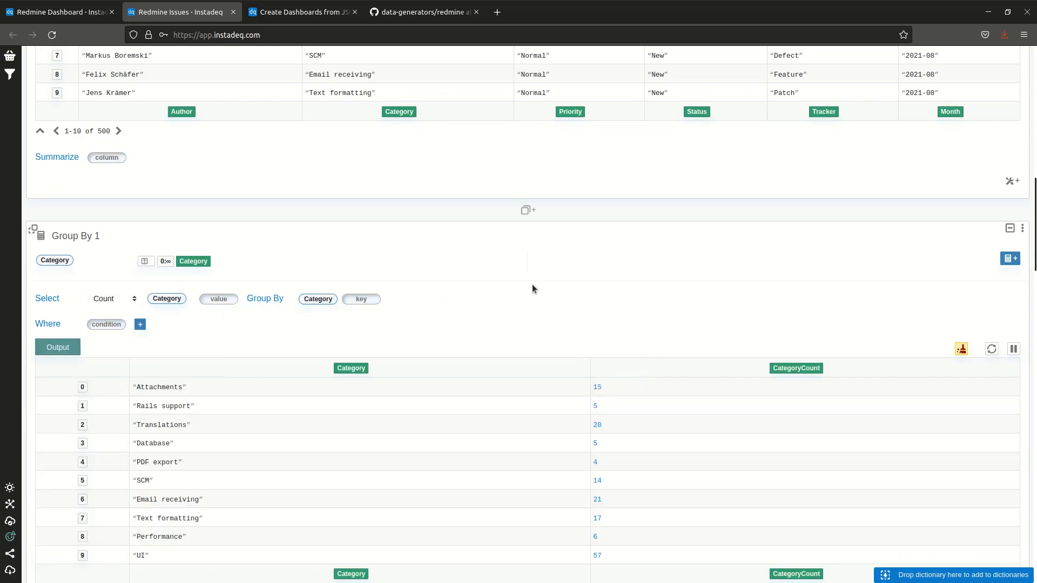
{"action": "scroll", "coordinate": [540, 281], "scroll_direction": "down", "scroll_amount": 3}
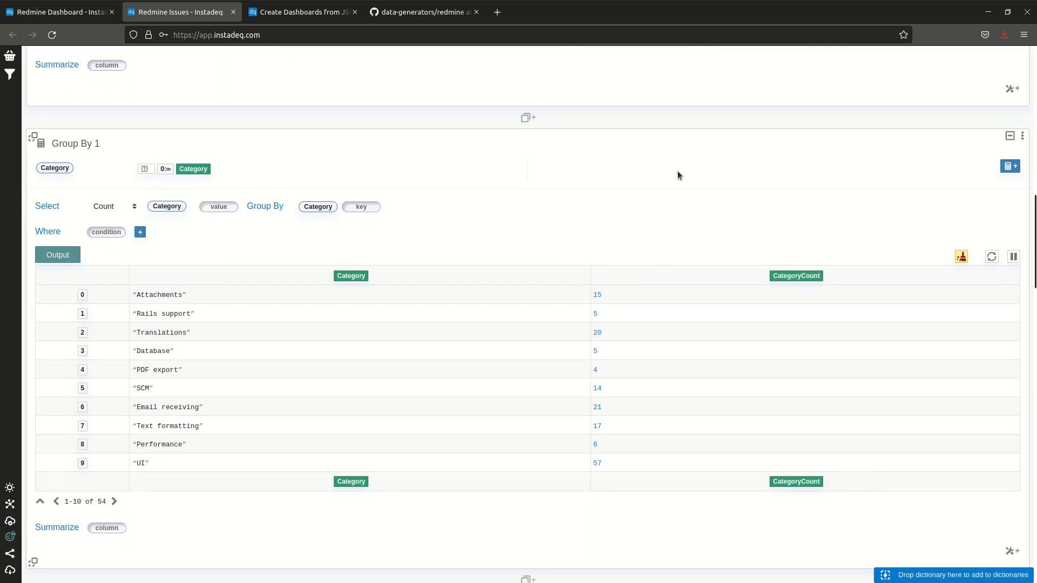
{"action": "left_click", "coordinate": [1007, 277]}
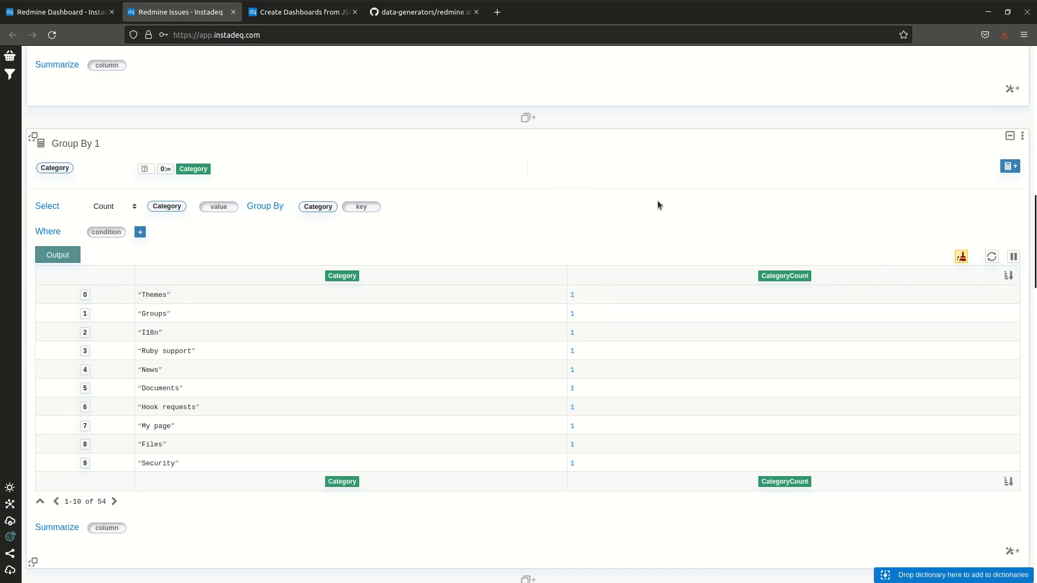
Add a Chart card directly below the category Group By card.
{"action": "scroll", "coordinate": [665, 213], "scroll_direction": "down", "scroll_amount": 3}
{"action": "left_click", "coordinate": [528, 395]}
{"action": "scroll", "coordinate": [324, 356], "scroll_direction": "down", "scroll_amount": 2}
{"action": "left_click", "coordinate": [228, 403]}
{"action": "scroll", "coordinate": [291, 386], "scroll_direction": "down", "scroll_amount": 1}
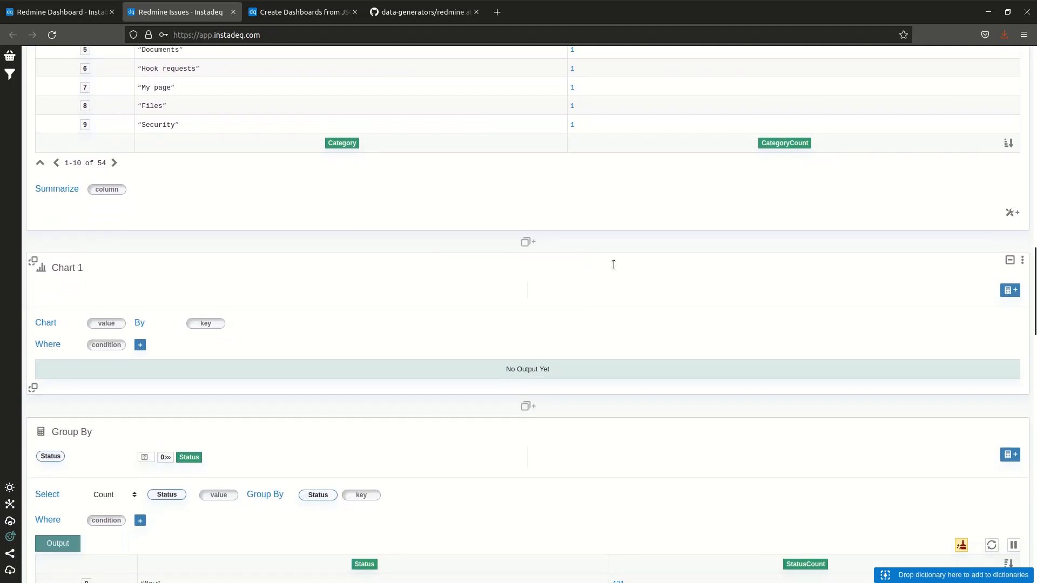
Chart CategoryCount by Category in the new Chart card.
{"action": "left_click_drag", "start_coordinate": [775, 141], "coordinate": [107, 323]}
{"action": "left_click_drag", "start_coordinate": [342, 143], "coordinate": [268, 330]}
{"action": "scroll", "coordinate": [711, 290], "scroll_direction": "down", "scroll_amount": 4}
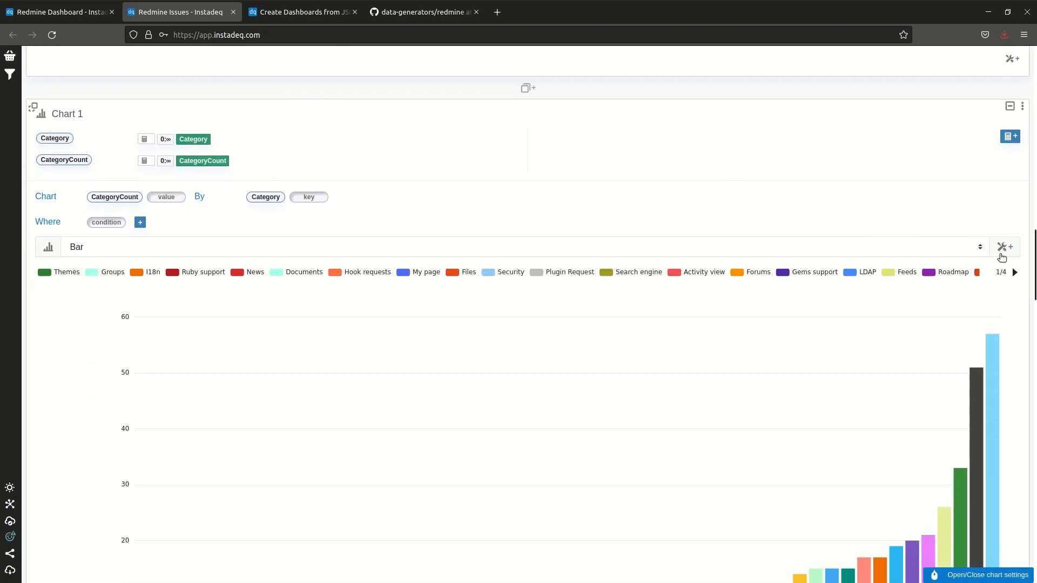
{"action": "scroll", "coordinate": [1024, 200], "scroll_direction": "down", "scroll_amount": 1}
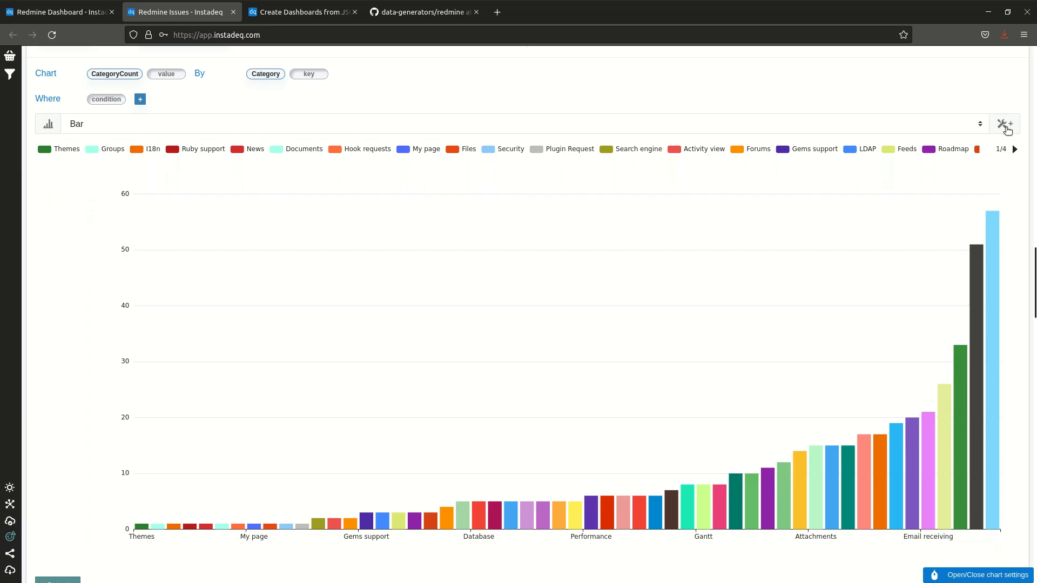
Open the category bar chart's settings and set its orientation to Horizontal.
{"action": "left_click", "coordinate": [1009, 130]}
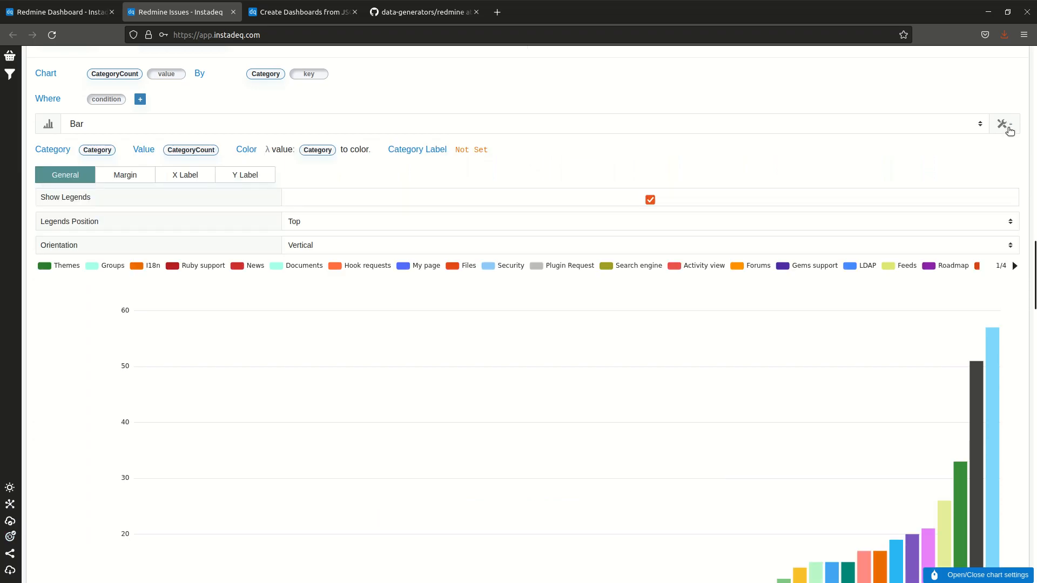
{"action": "scroll", "coordinate": [1019, 148], "scroll_direction": "down", "scroll_amount": 1}
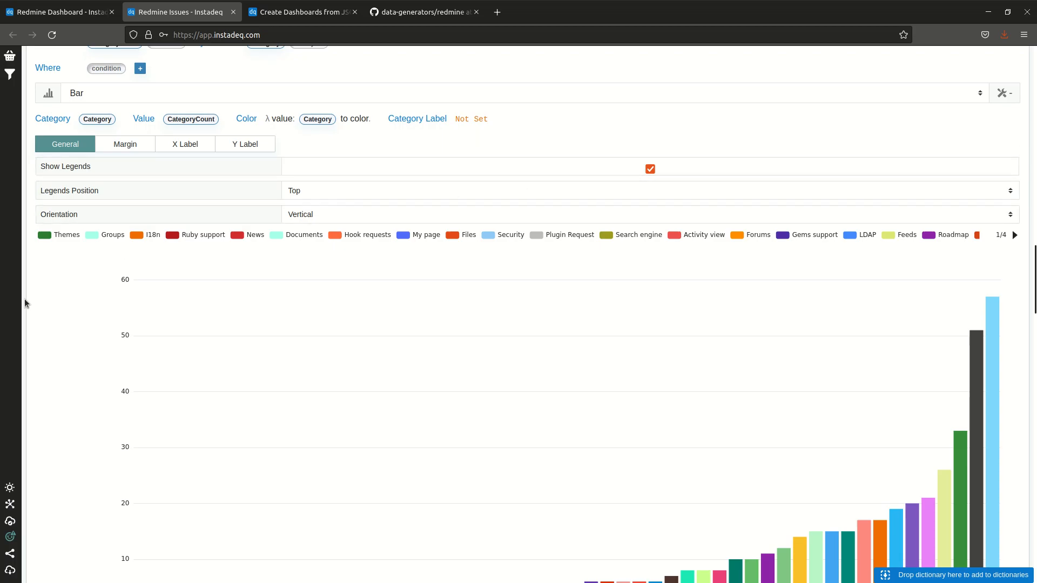
{"action": "scroll", "coordinate": [17, 299], "scroll_direction": "down", "scroll_amount": 2}
{"action": "left_click", "coordinate": [335, 156]}
{"action": "left_click", "coordinate": [330, 169]}
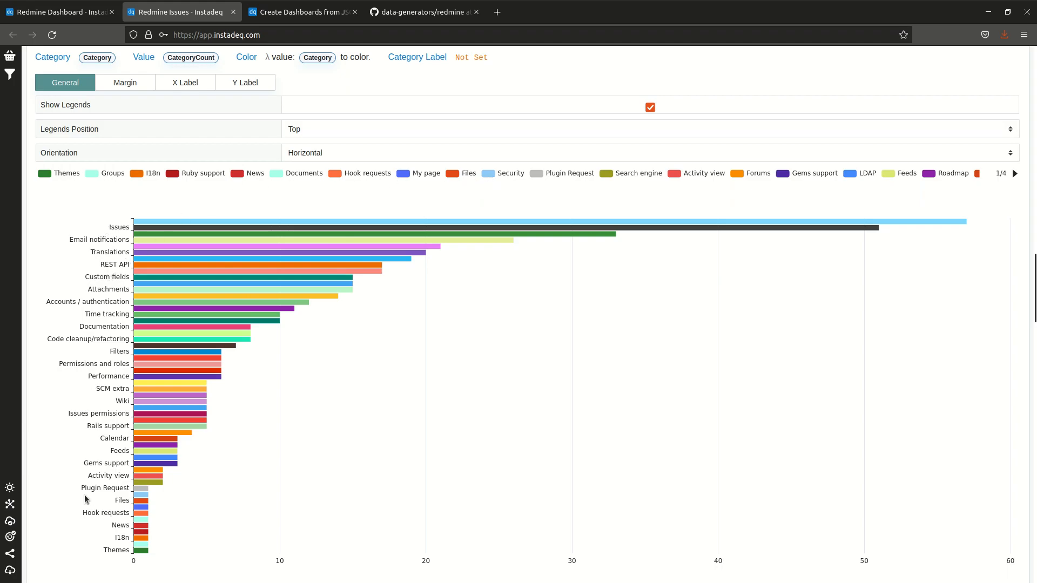
Clear the category bar chart's Y label format and set its left margin to 5.
{"action": "left_click", "coordinate": [226, 83]}
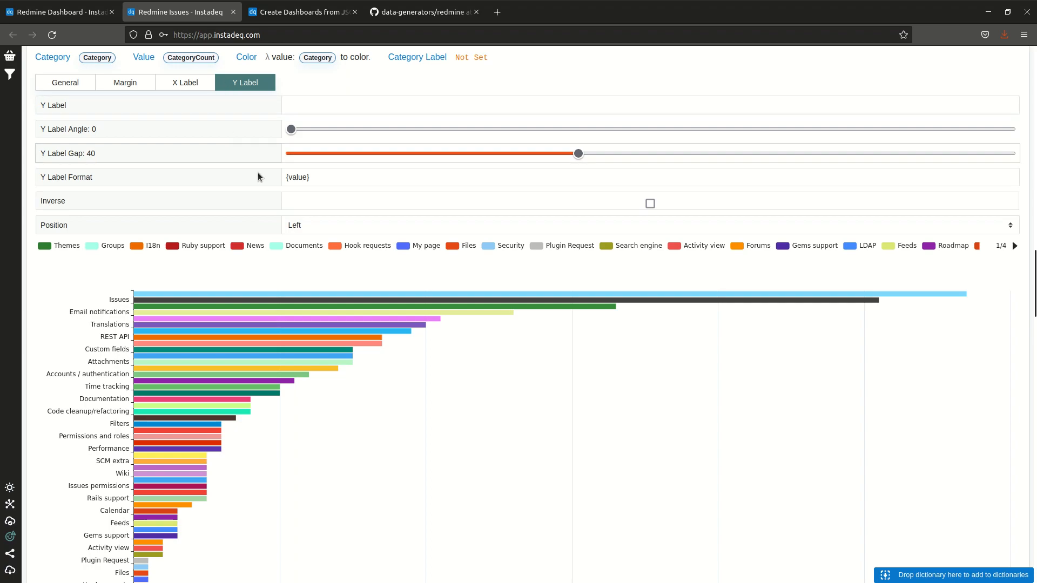
{"action": "triple_click", "coordinate": [302, 180]}
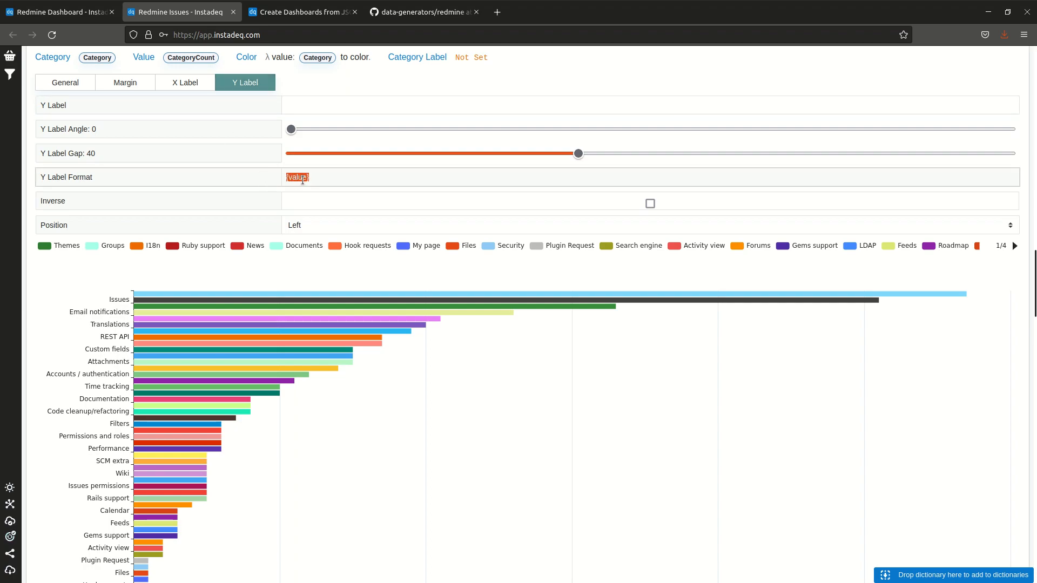
{"action": "key", "text": "BackSpace"}
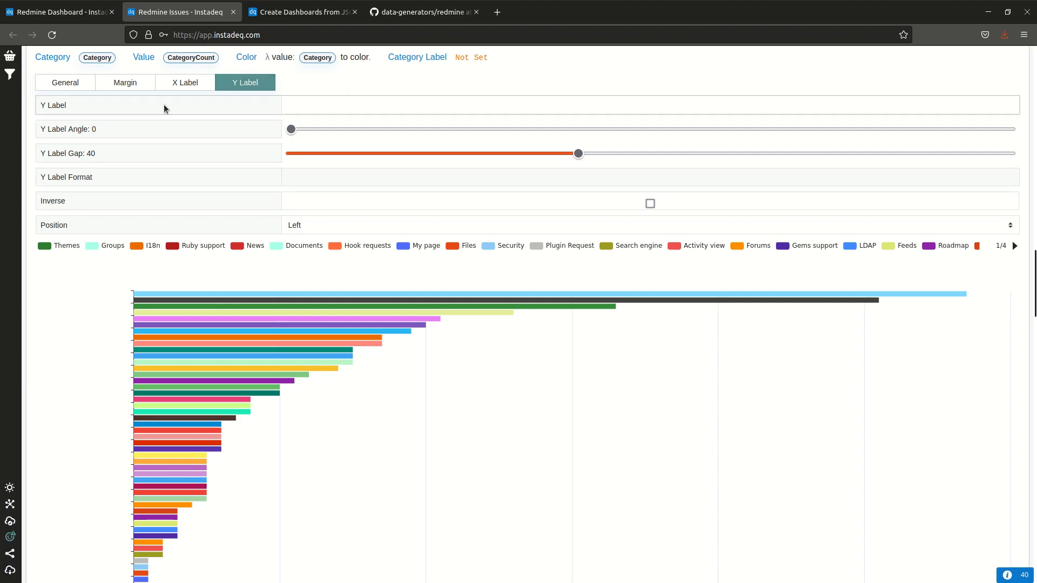
{"action": "left_click", "coordinate": [146, 86]}
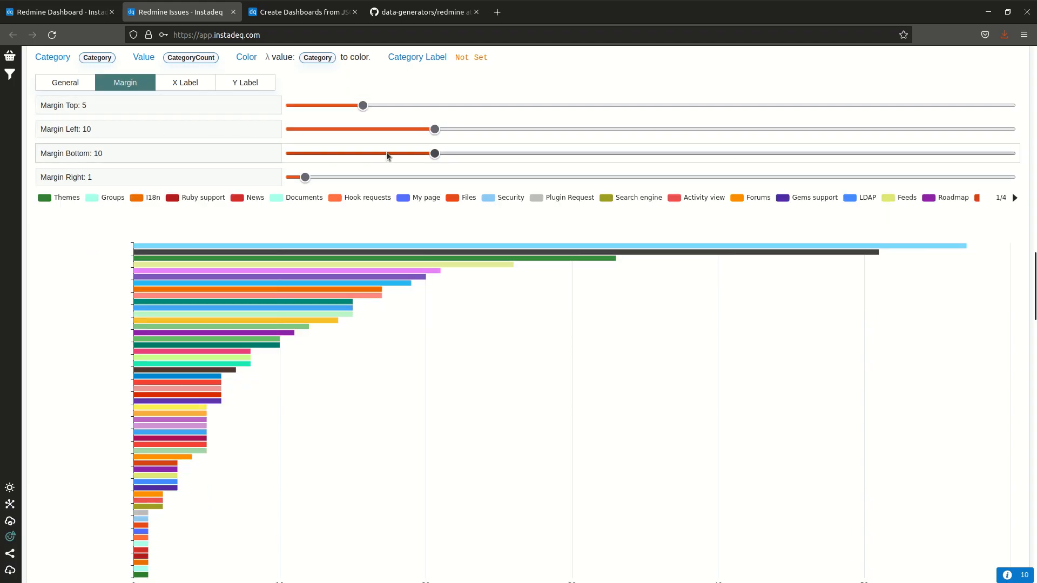
{"action": "left_click_drag", "start_coordinate": [435, 128], "coordinate": [363, 128]}
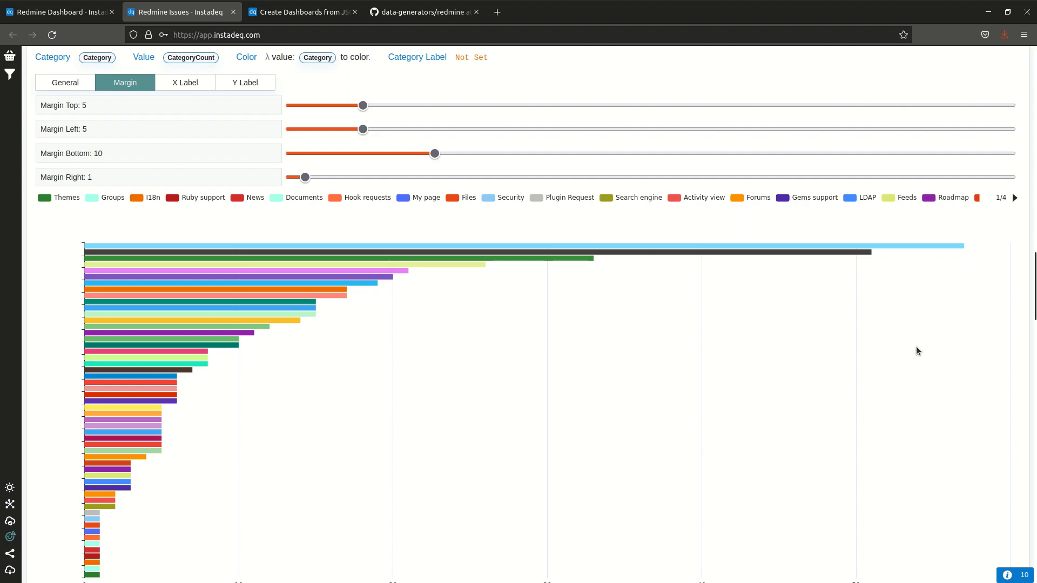
Try changing the sort order of the category Chart card's output table.
{"action": "scroll", "coordinate": [935, 335], "scroll_direction": "down", "scroll_amount": 3}
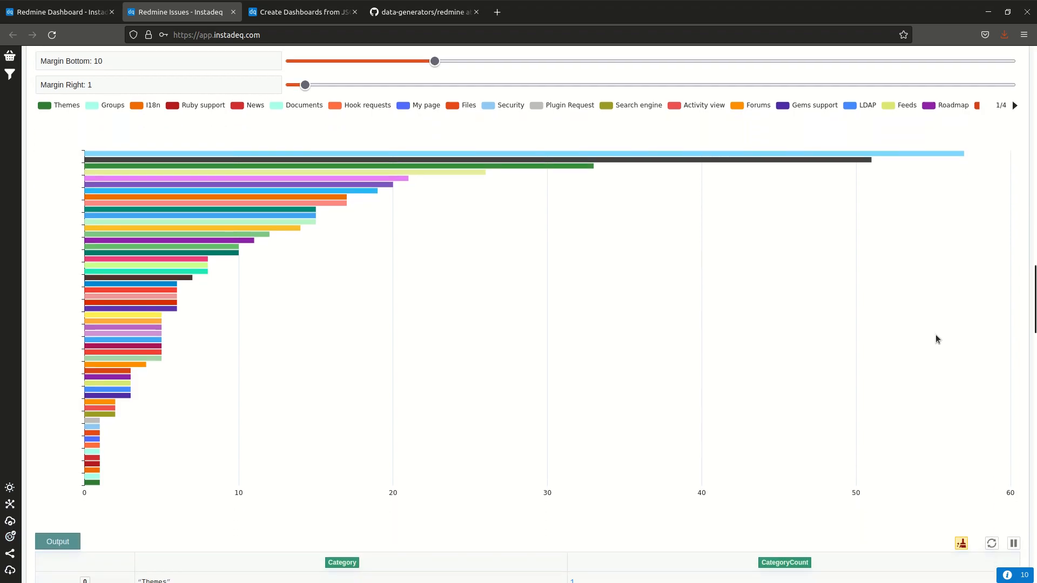
{"action": "left_click", "coordinate": [1008, 504]}
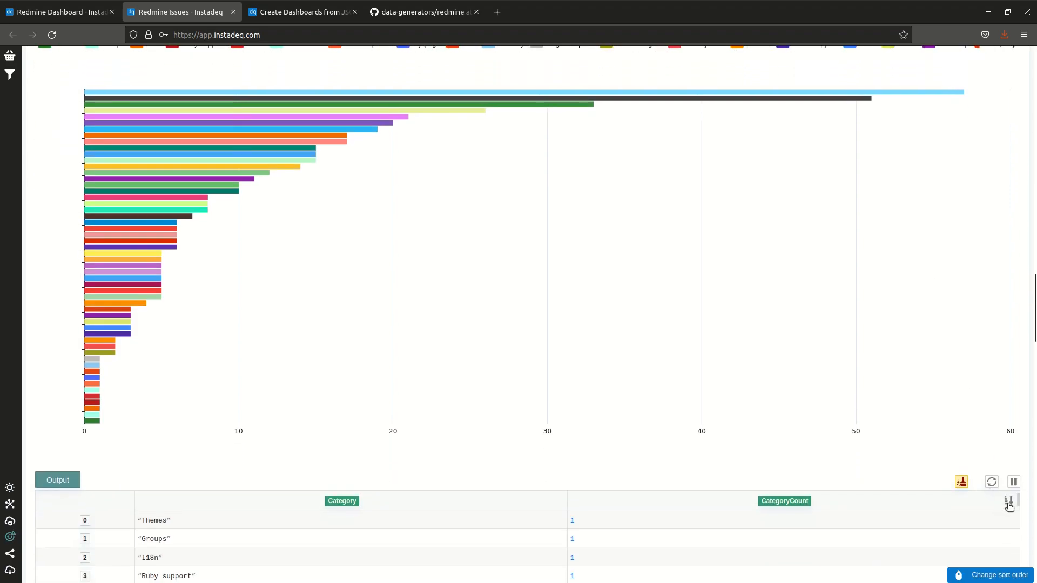
{"action": "left_click", "coordinate": [1008, 504]}
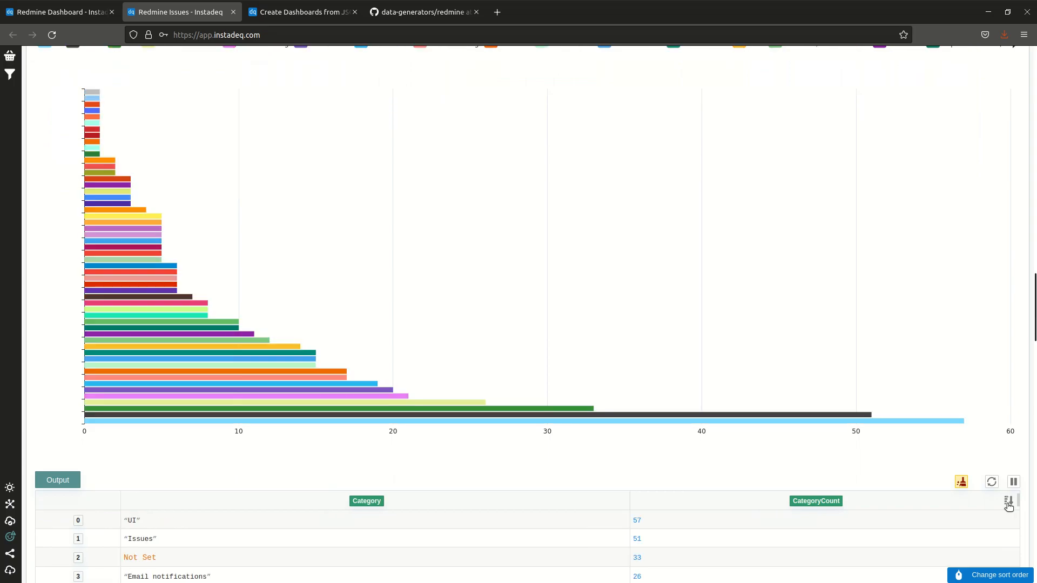
{"action": "left_click", "coordinate": [1008, 504]}
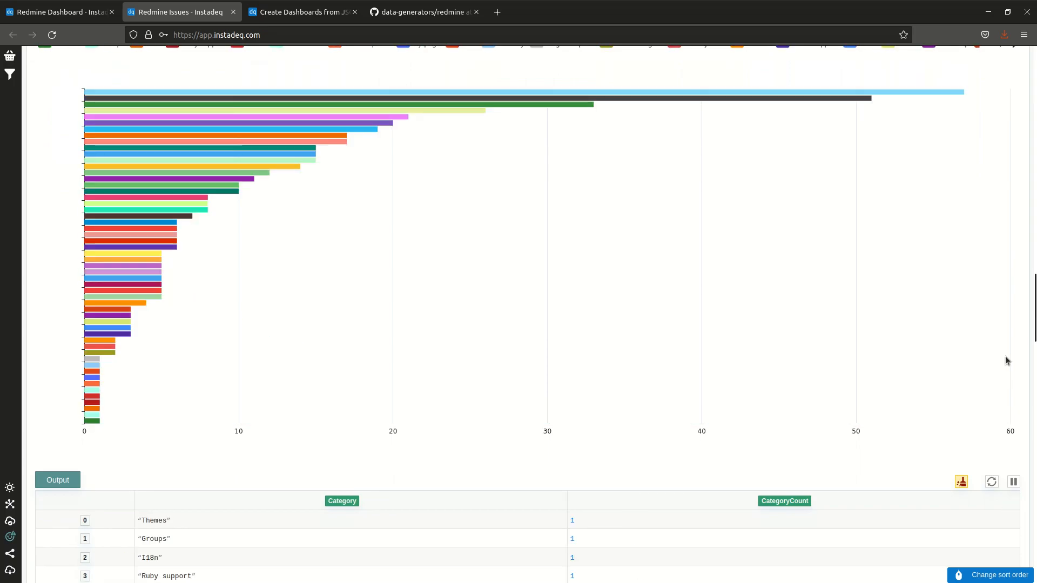
Enable Inverse for the category bar chart's Y label axis.
{"action": "scroll", "coordinate": [1003, 367], "scroll_direction": "up", "scroll_amount": 4}
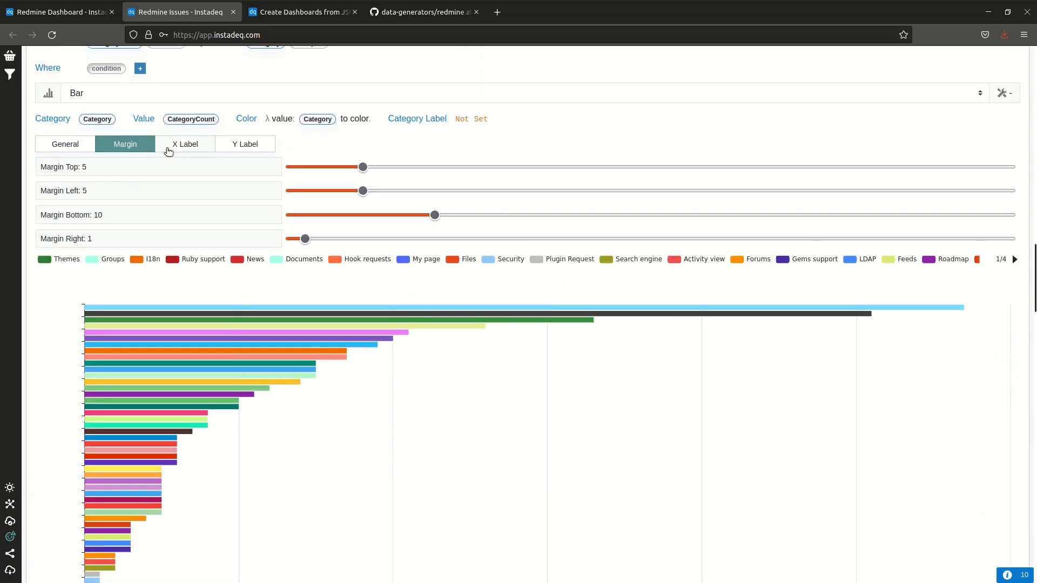
{"action": "left_click", "coordinate": [228, 148]}
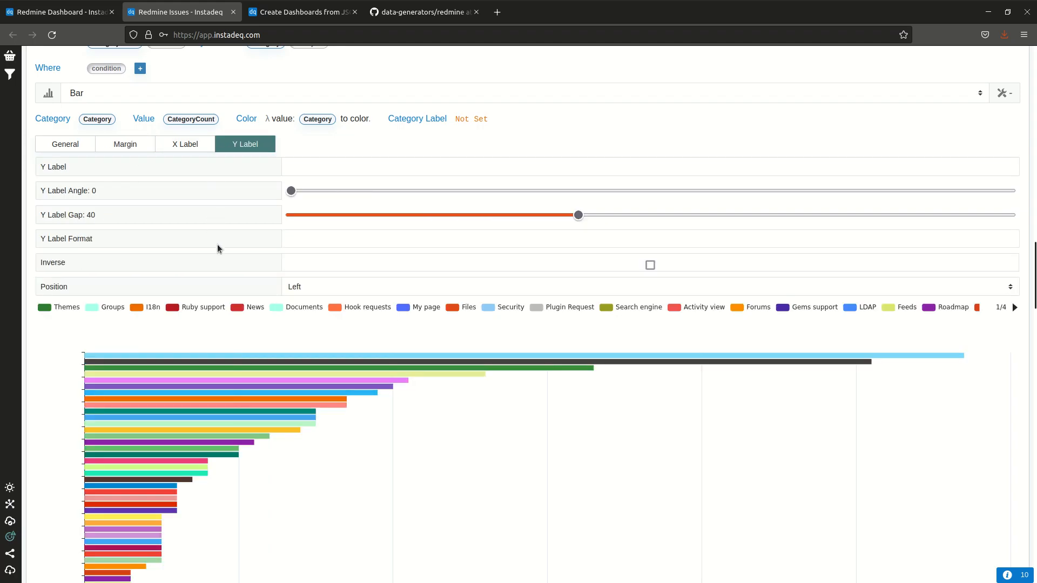
{"action": "left_click", "coordinate": [648, 265]}
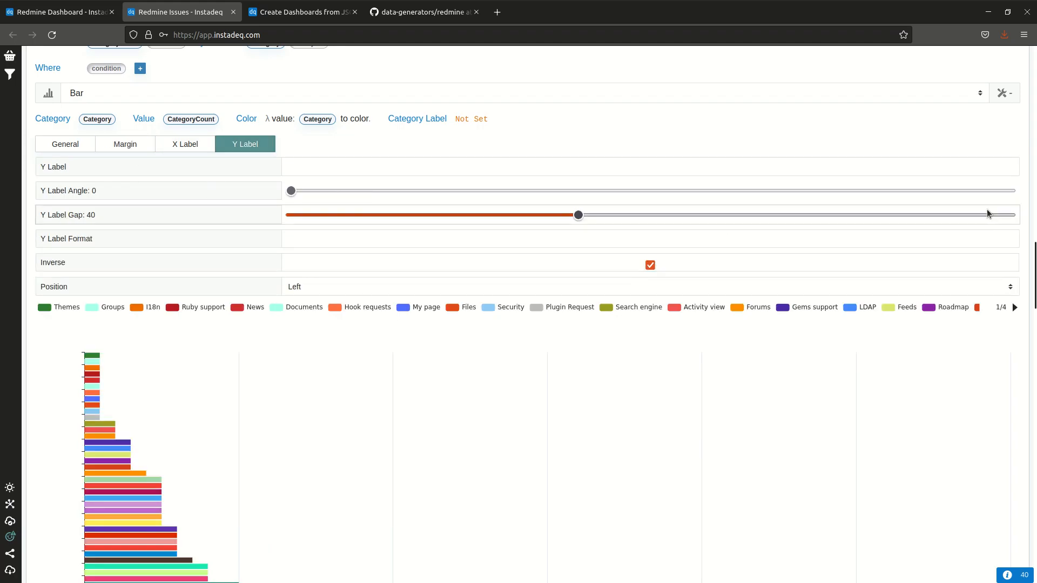
{"action": "scroll", "coordinate": [1004, 221], "scroll_direction": "down", "scroll_amount": 3}
{"action": "scroll", "coordinate": [1016, 235], "scroll_direction": "down", "scroll_amount": 1}
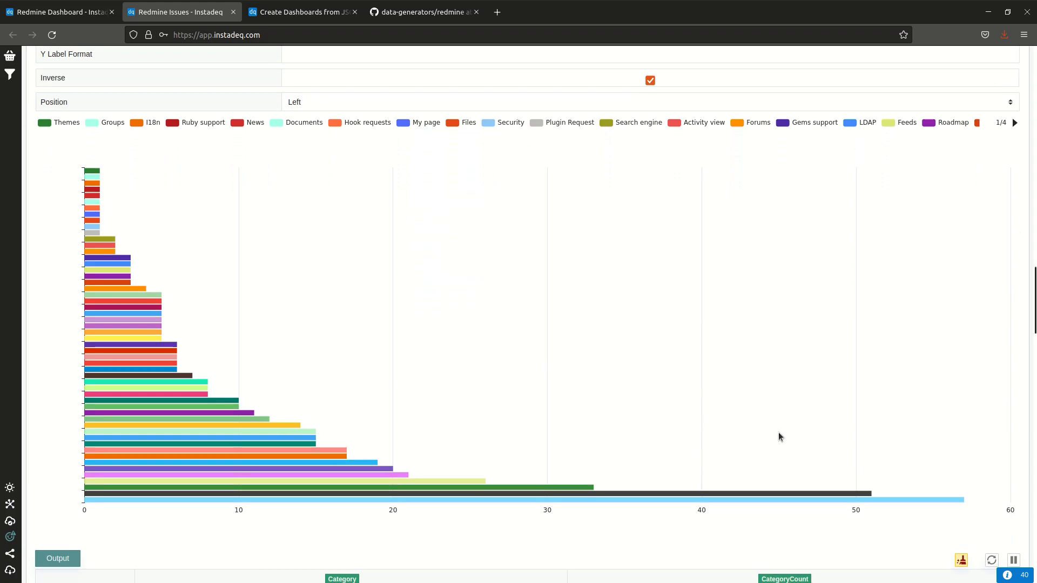
Sort the category Group By card's output by descending CategoryCount.
{"action": "scroll", "coordinate": [1005, 156], "scroll_direction": "up", "scroll_amount": 15}
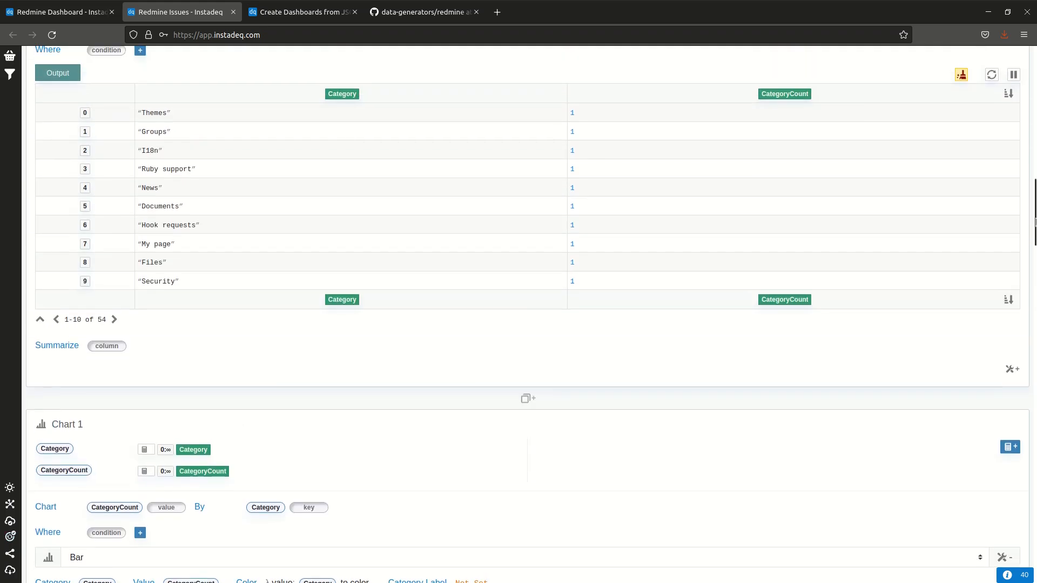
{"action": "left_click", "coordinate": [1005, 156]}
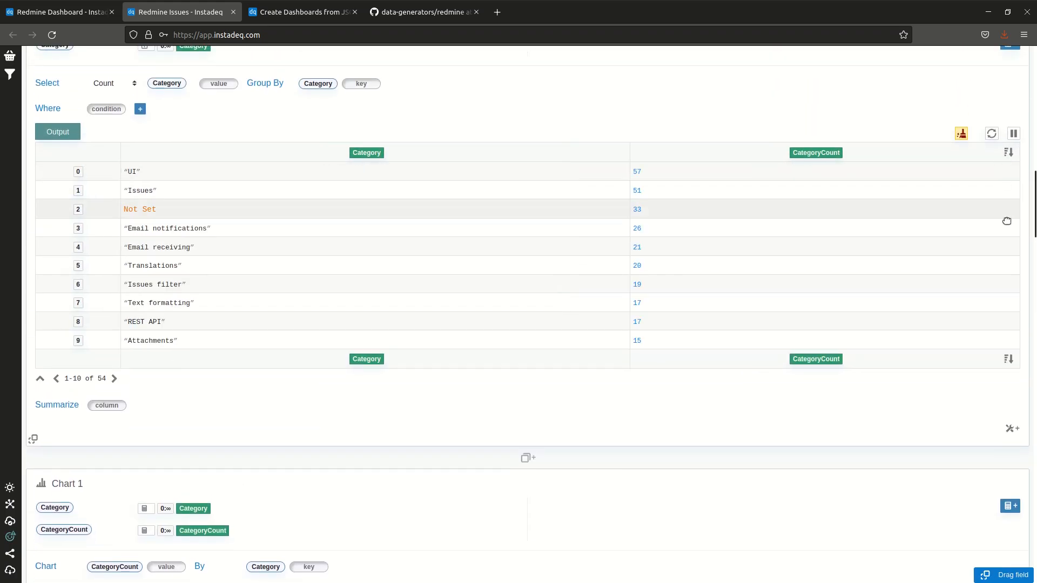
{"action": "scroll", "coordinate": [1005, 216], "scroll_direction": "down", "scroll_amount": 10}
{"action": "scroll", "coordinate": [1026, 357], "scroll_direction": "down", "scroll_amount": 3}
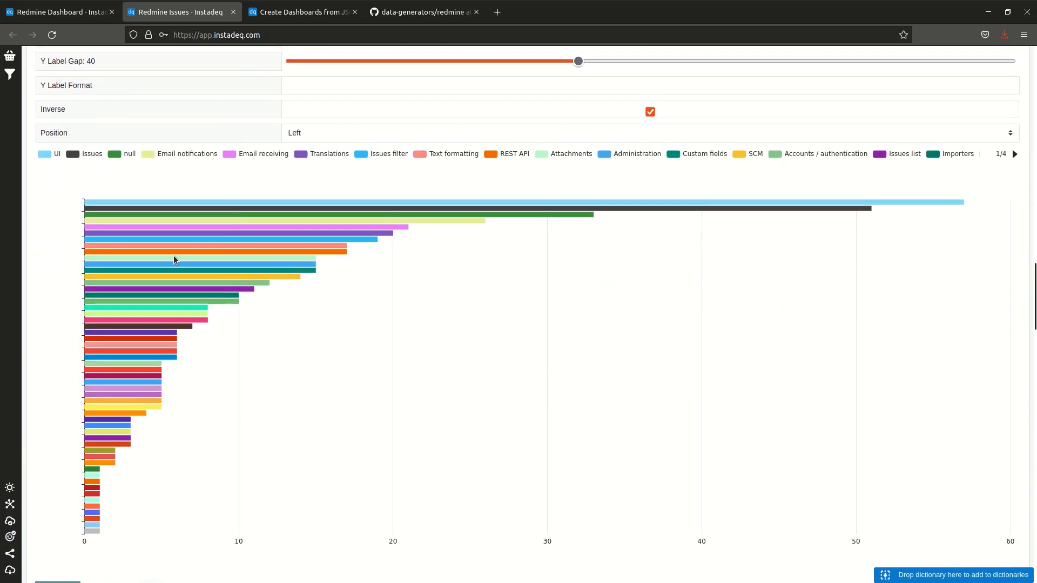
Examine how issues without a category appear in the Group By output and in the chart legend.
{"action": "scroll", "coordinate": [804, 173], "scroll_direction": "up", "scroll_amount": 8}
{"action": "scroll", "coordinate": [805, 173], "scroll_direction": "up", "scroll_amount": 6}
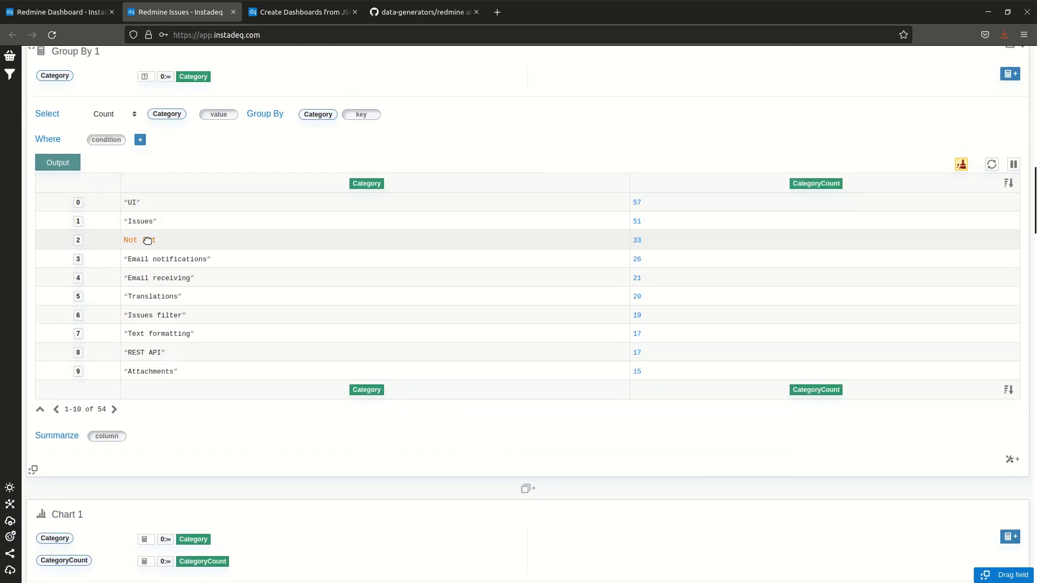
{"action": "scroll", "coordinate": [424, 239], "scroll_direction": "down", "scroll_amount": 10}
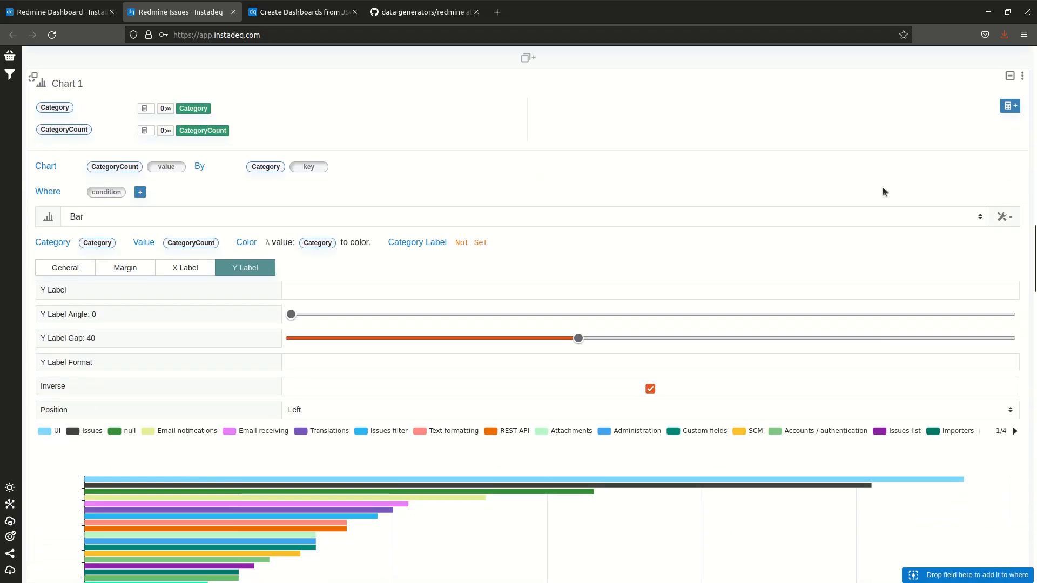
{"action": "scroll", "coordinate": [1011, 424], "scroll_direction": "down", "scroll_amount": 1}
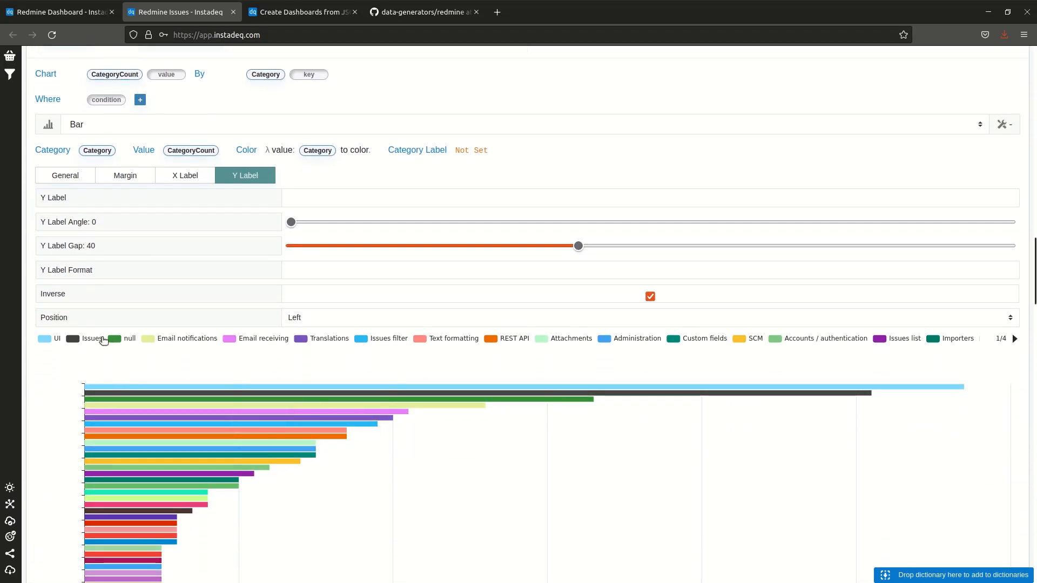
{"action": "scroll", "coordinate": [83, 359], "scroll_direction": "down", "scroll_amount": 1}
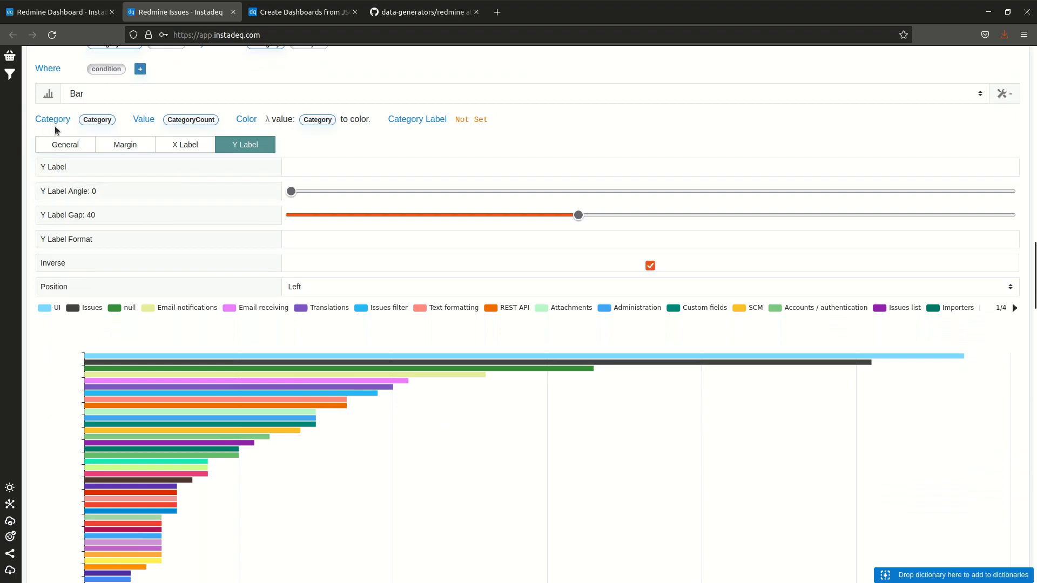
{"action": "scroll", "coordinate": [505, 127], "scroll_direction": "up", "scroll_amount": 4}
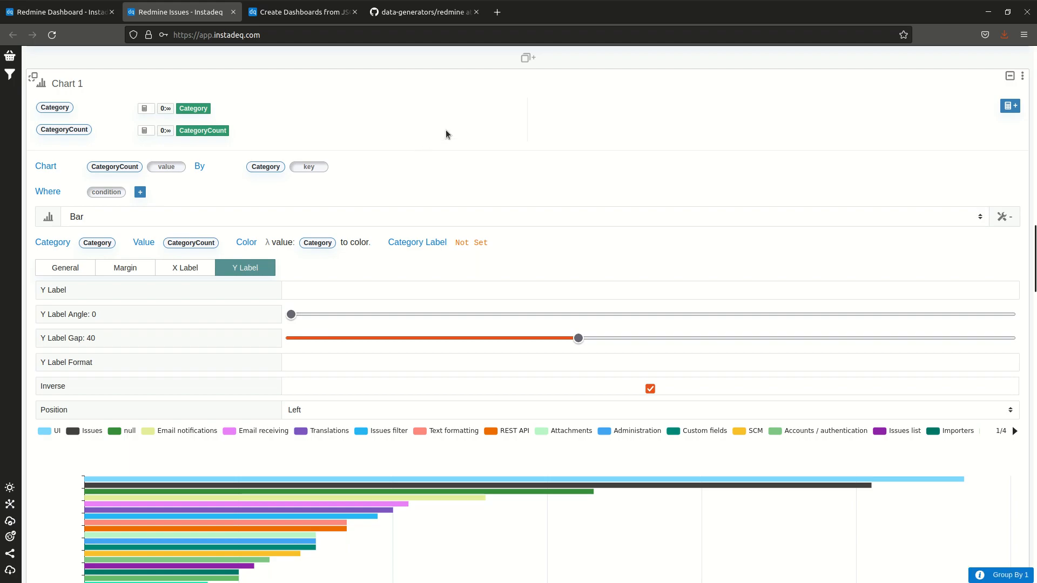
{"action": "scroll", "coordinate": [601, 139], "scroll_direction": "down", "scroll_amount": 2}
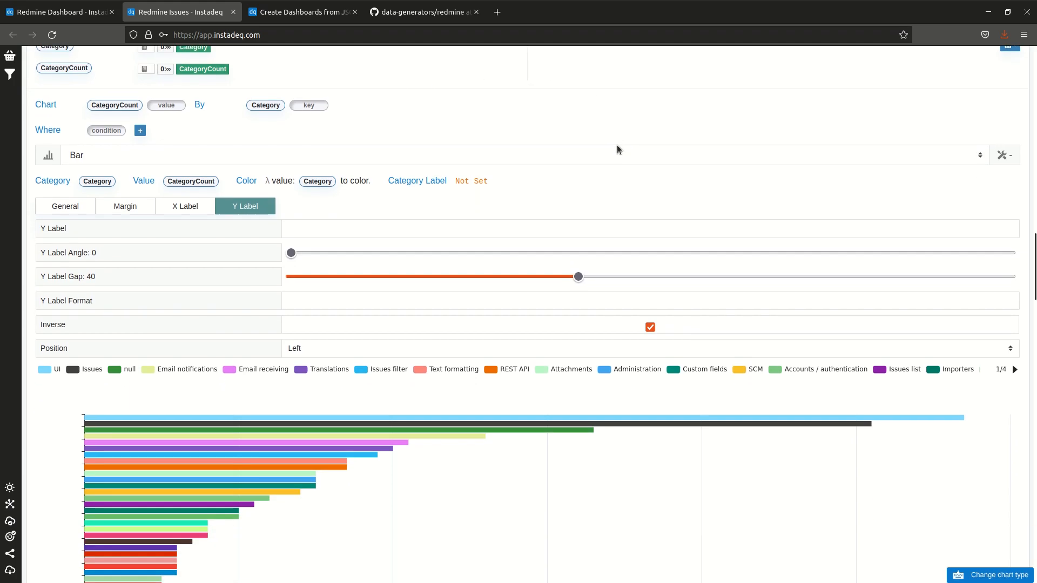
Replace the chart's Category value with an if formula whose condition is Category = Not Set.
{"action": "left_click", "coordinate": [95, 184]}
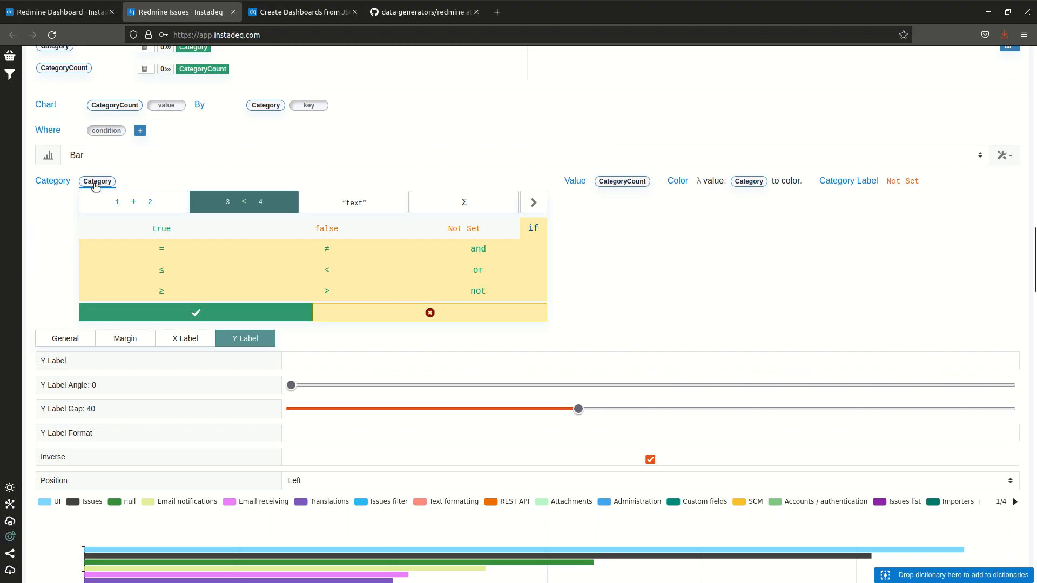
{"action": "left_click", "coordinate": [533, 229]}
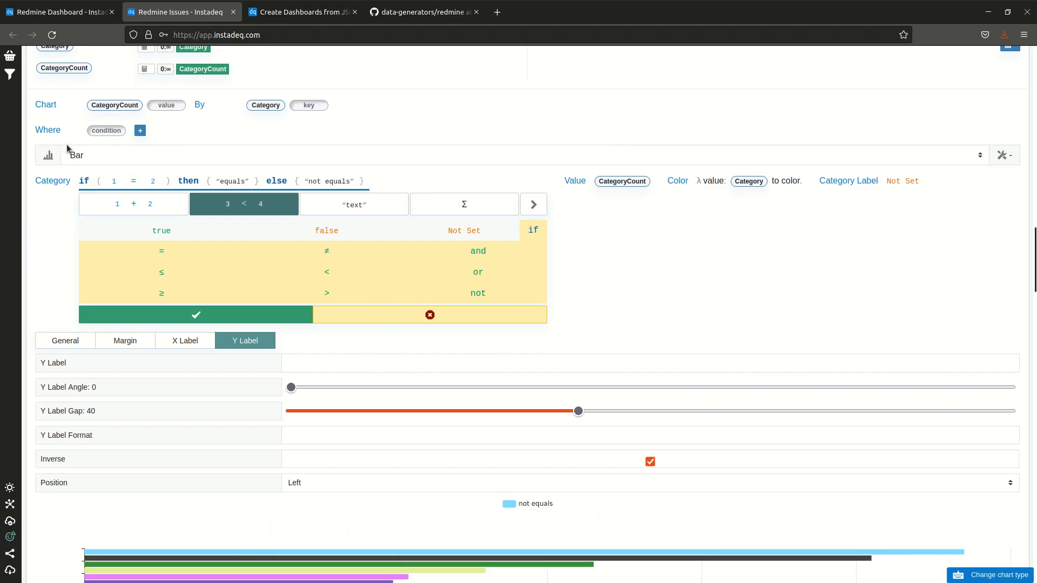
{"action": "left_click_drag", "start_coordinate": [266, 105], "coordinate": [124, 187]}
{"action": "left_click", "coordinate": [177, 186]}
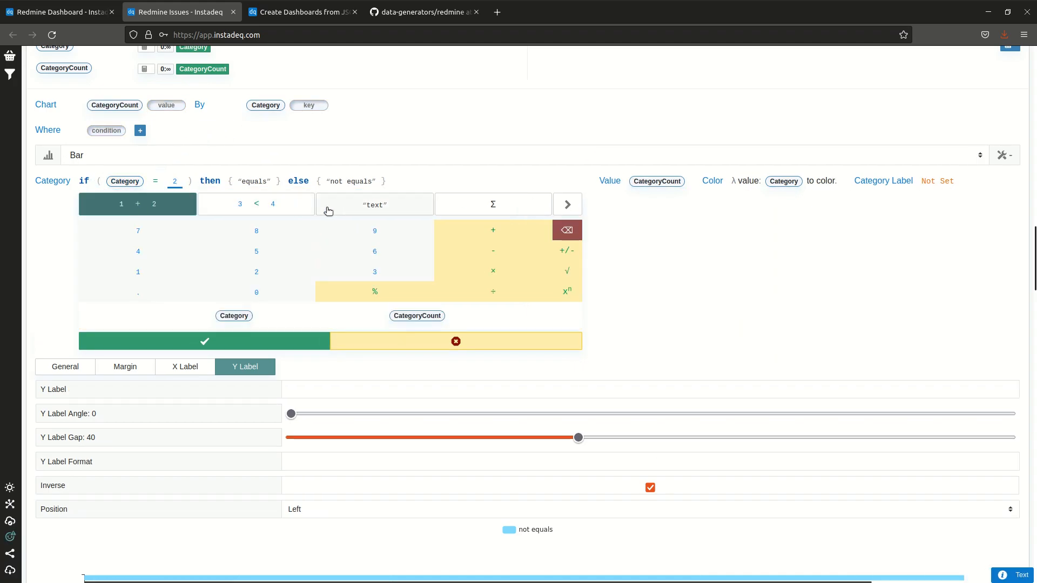
{"action": "left_click", "coordinate": [337, 206]}
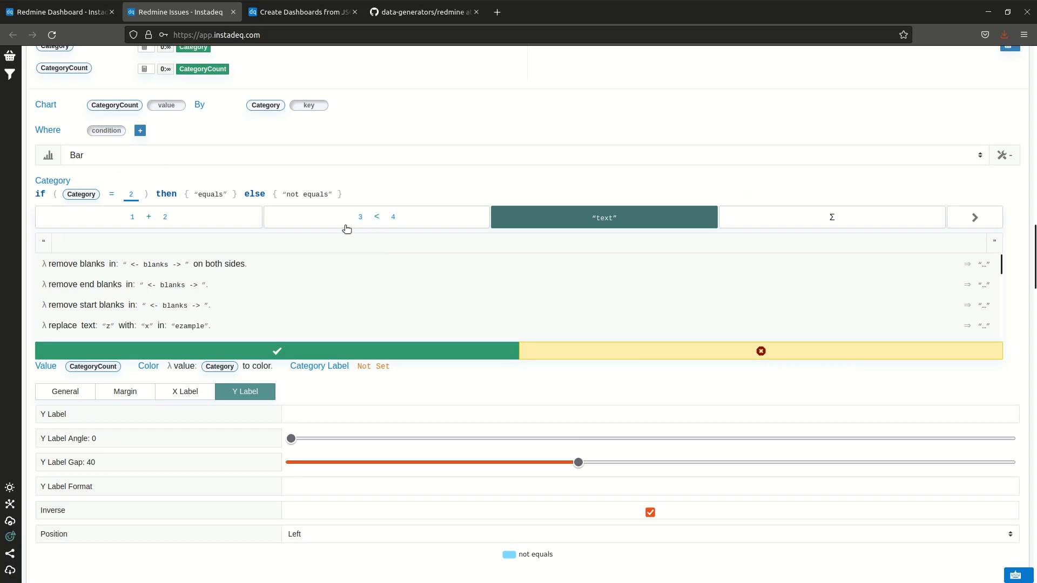
{"action": "left_click", "coordinate": [346, 222]}
{"action": "left_click", "coordinate": [501, 232]}
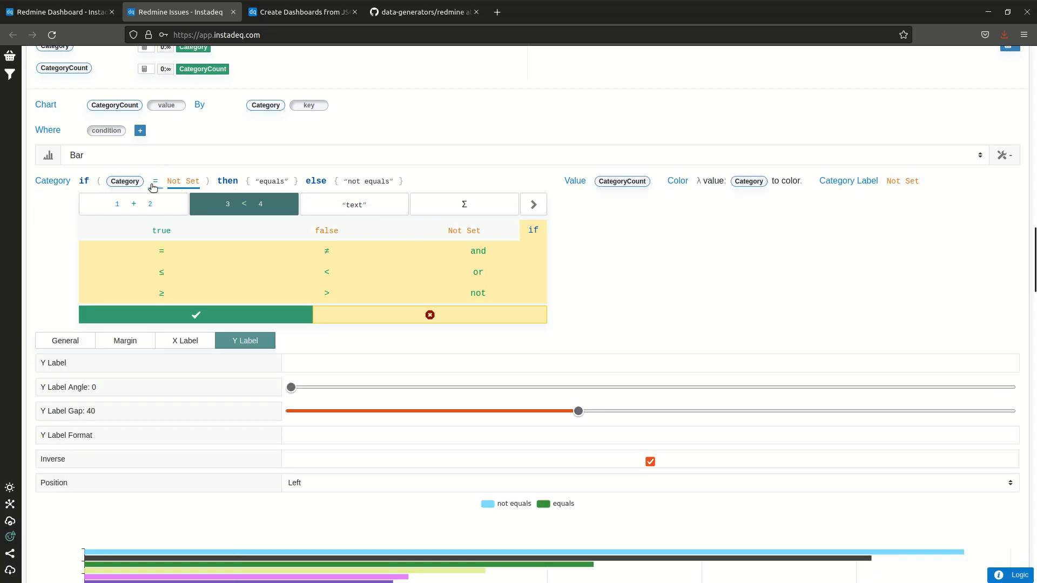
Make the Category formula return the text "Not Set" when the condition holds and the Category field otherwise, and accept it.
{"action": "left_click", "coordinate": [266, 185]}
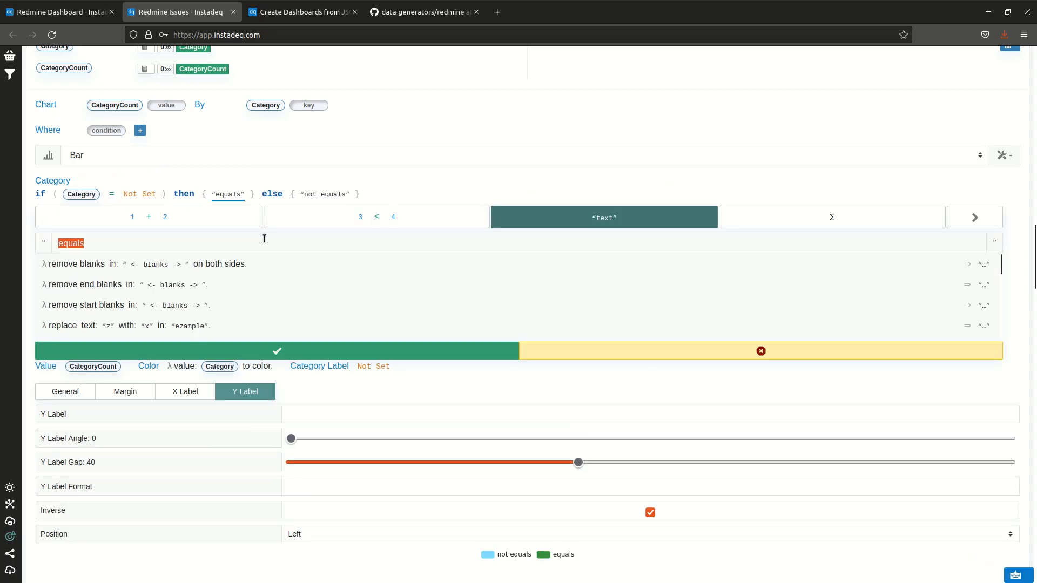
{"action": "type", "text": "Not Set"}
{"action": "left_click_drag", "start_coordinate": [75, 200], "coordinate": [316, 200]}
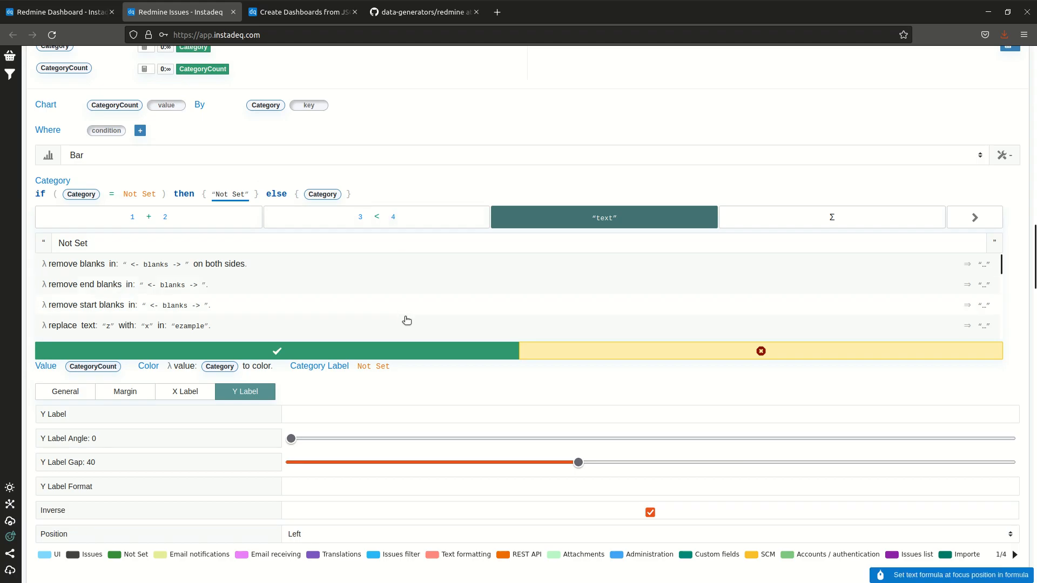
{"action": "left_click", "coordinate": [425, 351]}
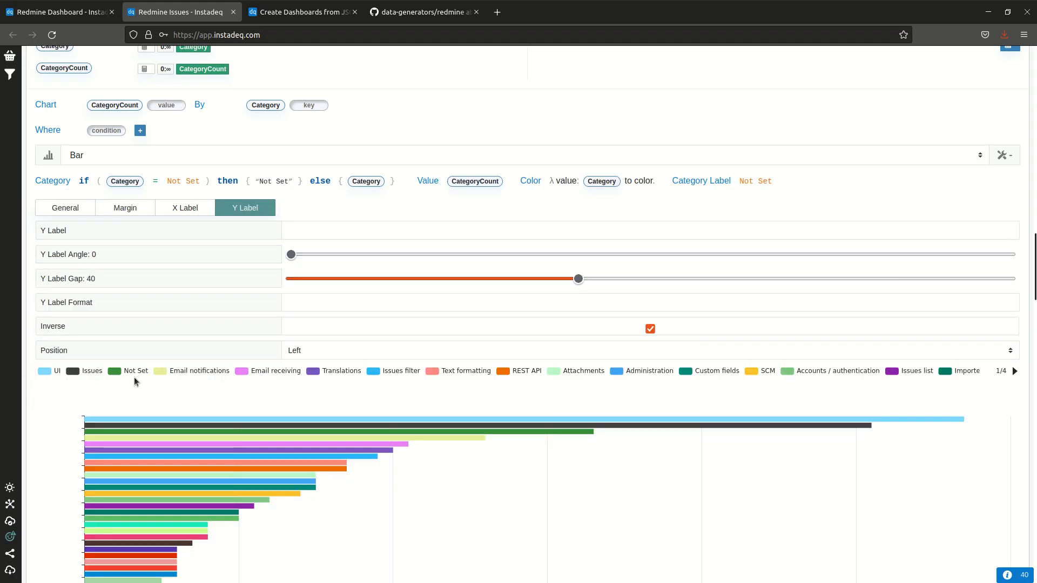
{"action": "scroll", "coordinate": [1019, 405], "scroll_direction": "down", "scroll_amount": 1}
{"action": "scroll", "coordinate": [1020, 405], "scroll_direction": "down", "scroll_amount": 2}
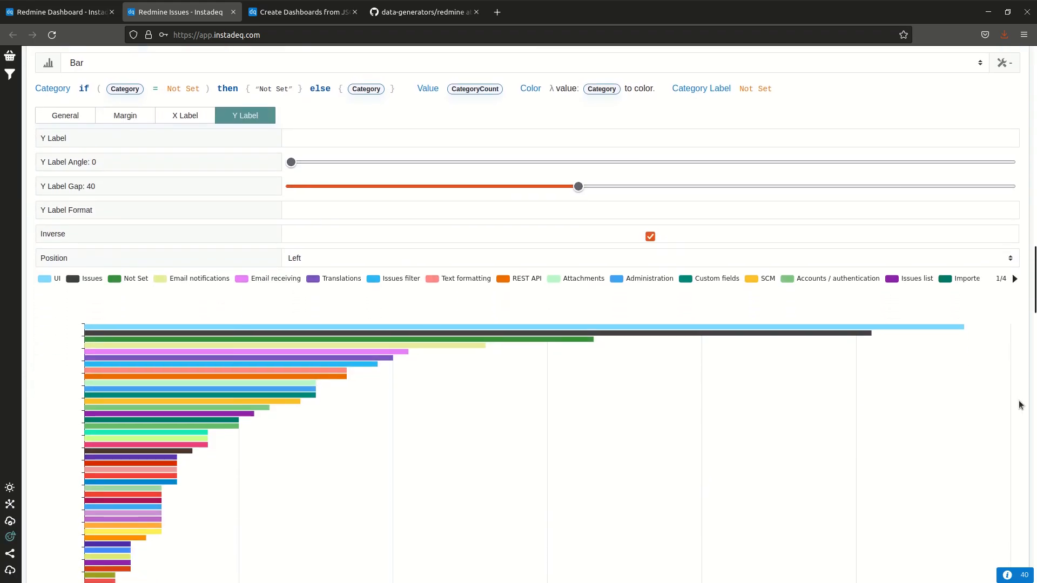
{"action": "scroll", "coordinate": [1020, 404], "scroll_direction": "up", "scroll_amount": 2}
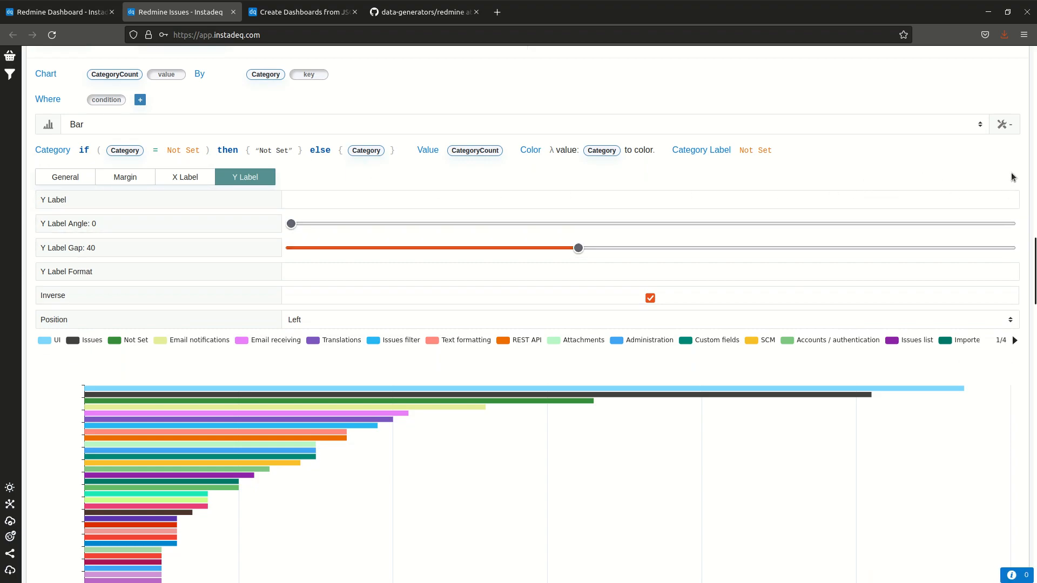
Review the category bar chart and close its chart settings.
{"action": "scroll", "coordinate": [1027, 254], "scroll_direction": "down", "scroll_amount": 1}
{"action": "scroll", "coordinate": [997, 265], "scroll_direction": "down", "scroll_amount": 4}
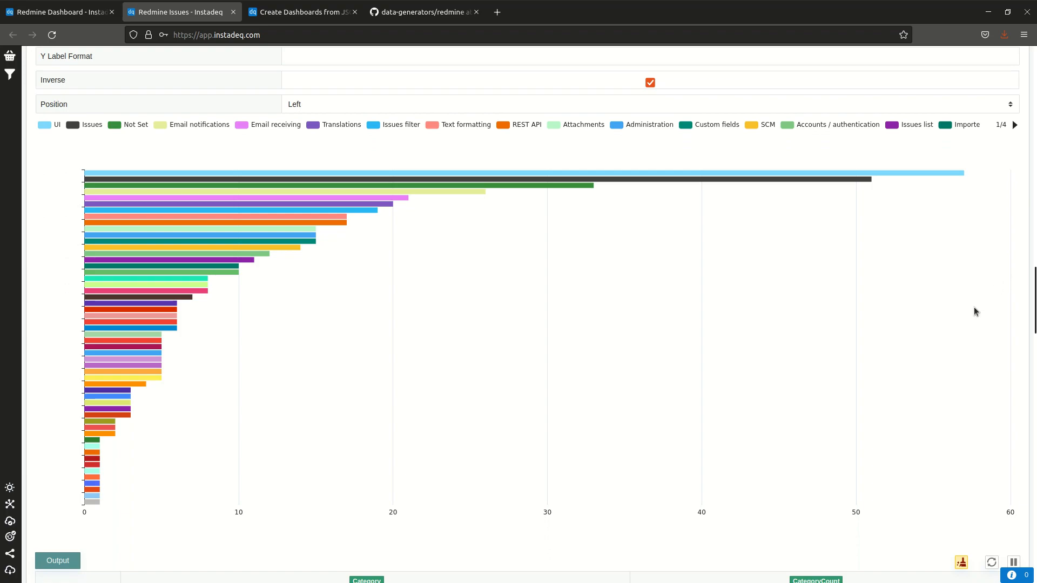
{"action": "scroll", "coordinate": [1026, 232], "scroll_direction": "up", "scroll_amount": 3}
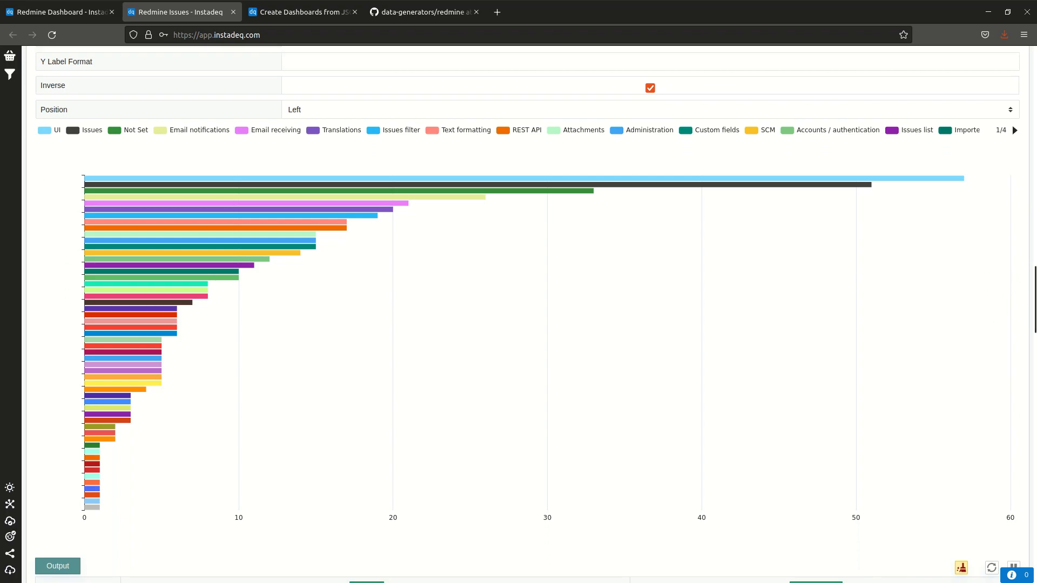
{"action": "scroll", "coordinate": [1028, 226], "scroll_direction": "up", "scroll_amount": 2}
{"action": "left_click", "coordinate": [1004, 124]}
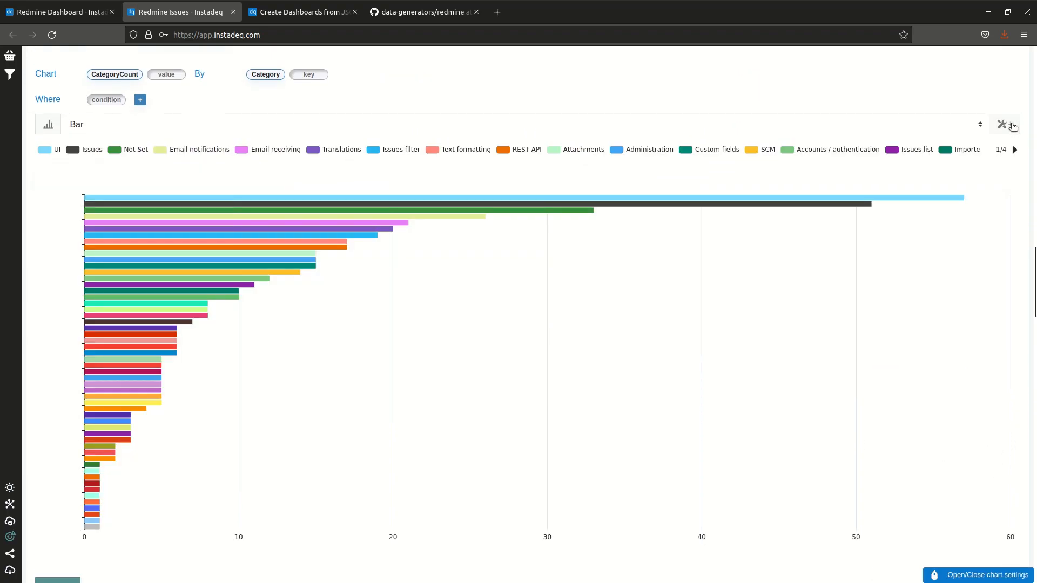
Rename the category Group By card as "Group Count Category By Category".
{"action": "scroll", "coordinate": [443, 121], "scroll_direction": "up", "scroll_amount": 15}
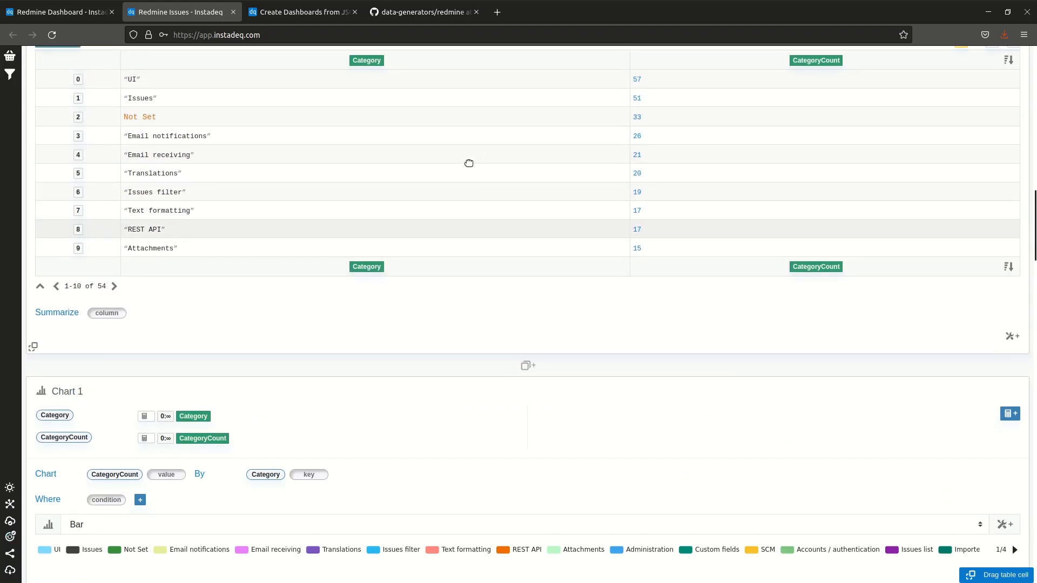
{"action": "scroll", "coordinate": [468, 165], "scroll_direction": "up", "scroll_amount": 15}
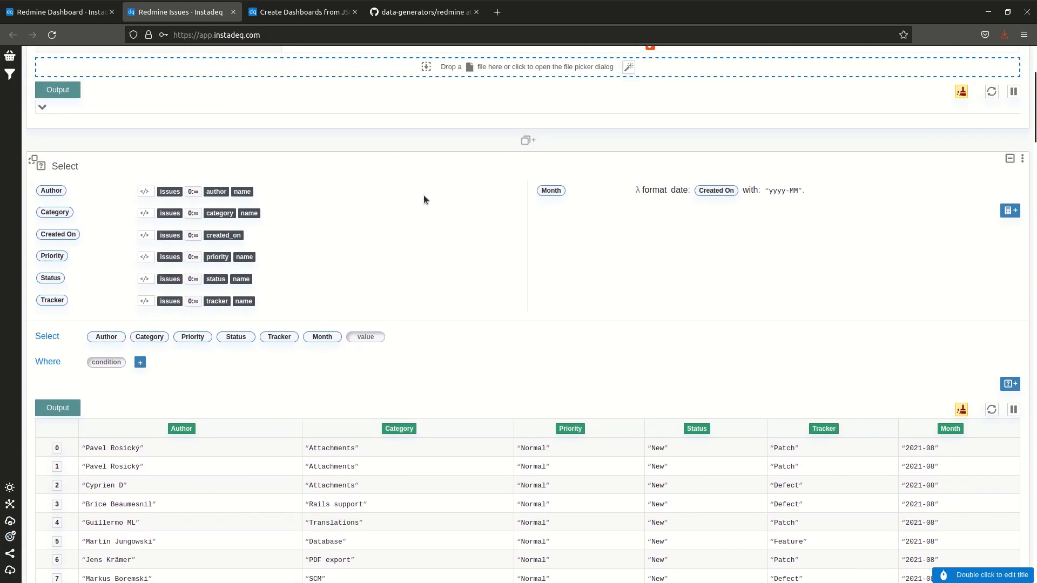
{"action": "scroll", "coordinate": [387, 202], "scroll_direction": "down", "scroll_amount": 10}
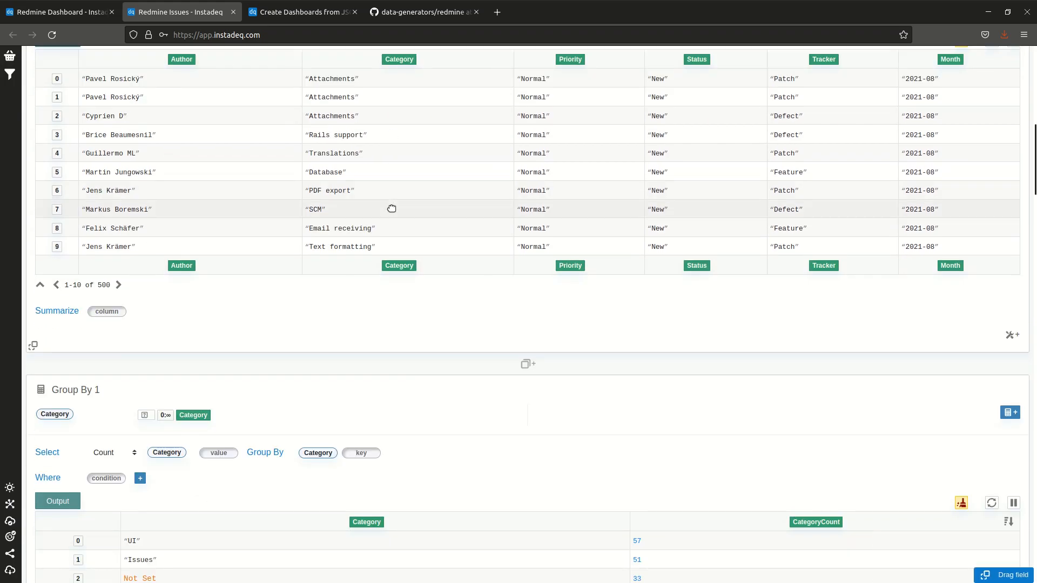
{"action": "scroll", "coordinate": [429, 200], "scroll_direction": "down", "scroll_amount": 2}
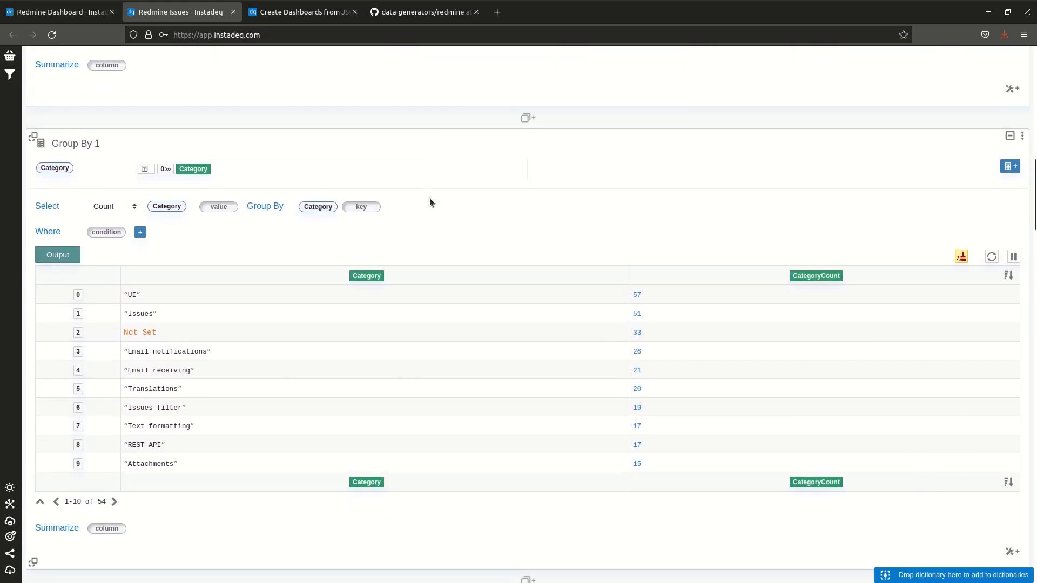
{"action": "left_click_drag", "start_coordinate": [171, 213], "coordinate": [95, 147]}
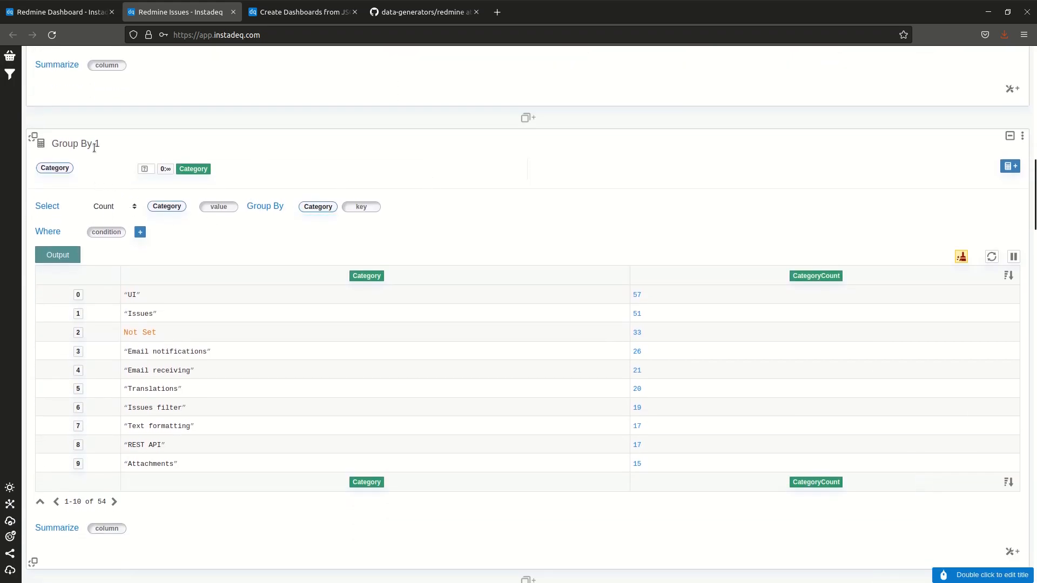
{"action": "double_click", "coordinate": [86, 143]}
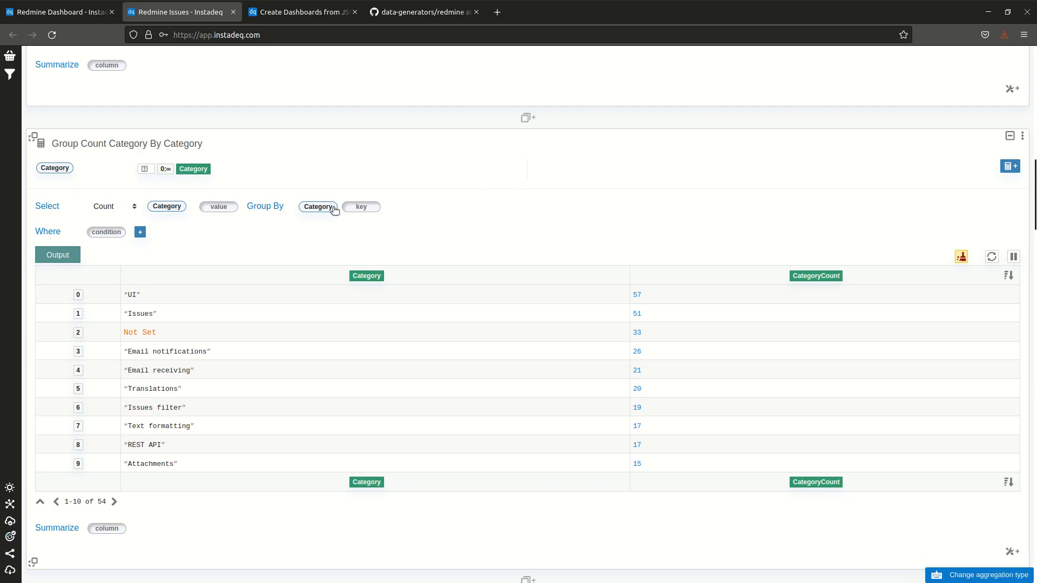
Rename the category bar chart card as "By Category".
{"action": "scroll", "coordinate": [521, 171], "scroll_direction": "down", "scroll_amount": 4}
{"action": "scroll", "coordinate": [520, 171], "scroll_direction": "down", "scroll_amount": 3}
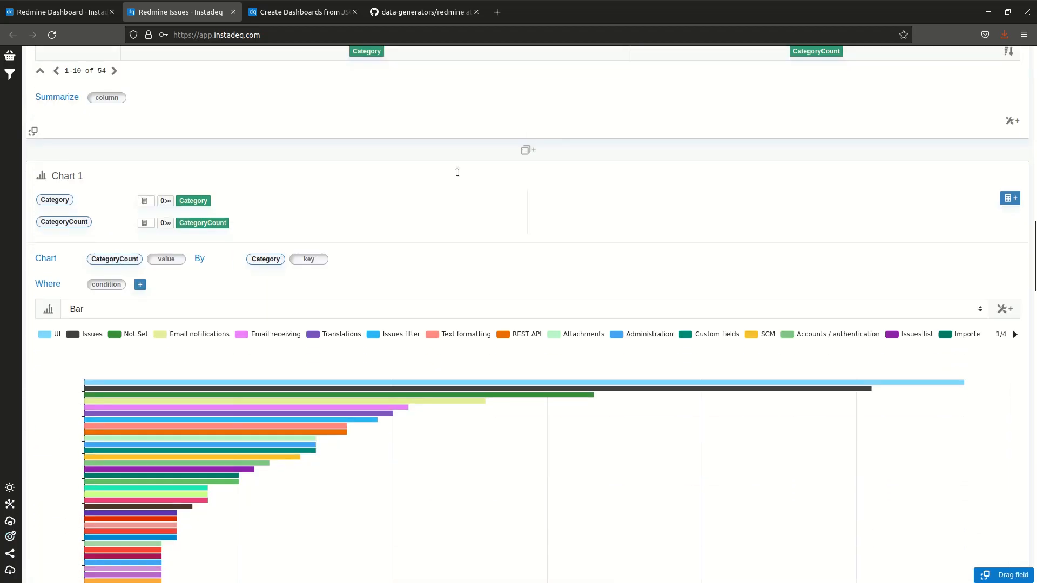
{"action": "double_click", "coordinate": [80, 176]}
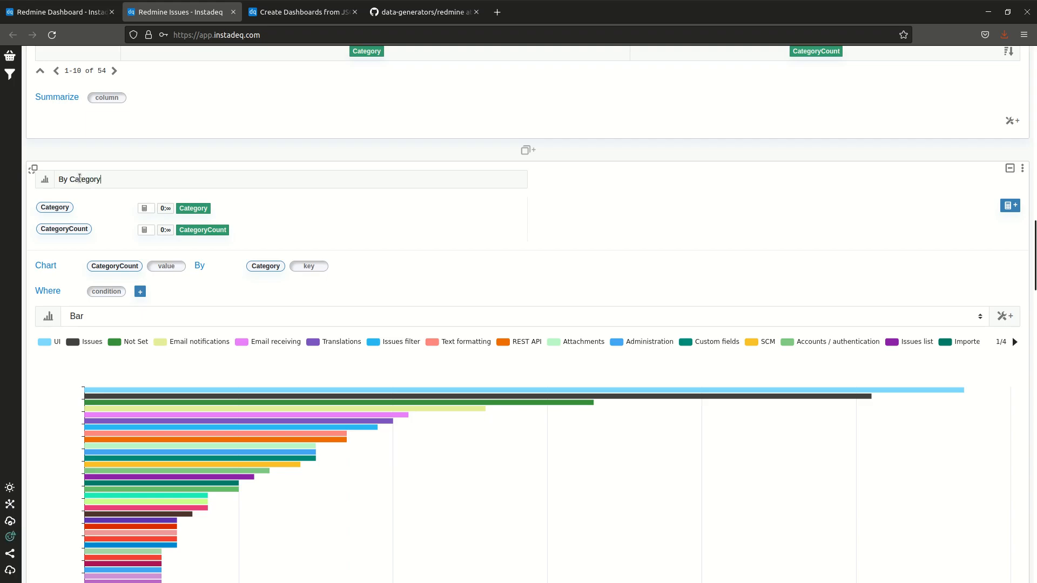
{"action": "key", "text": "Return"}
Rename the status donut chart card as "By Status".
{"action": "scroll", "coordinate": [952, 200], "scroll_direction": "down", "scroll_amount": 15}
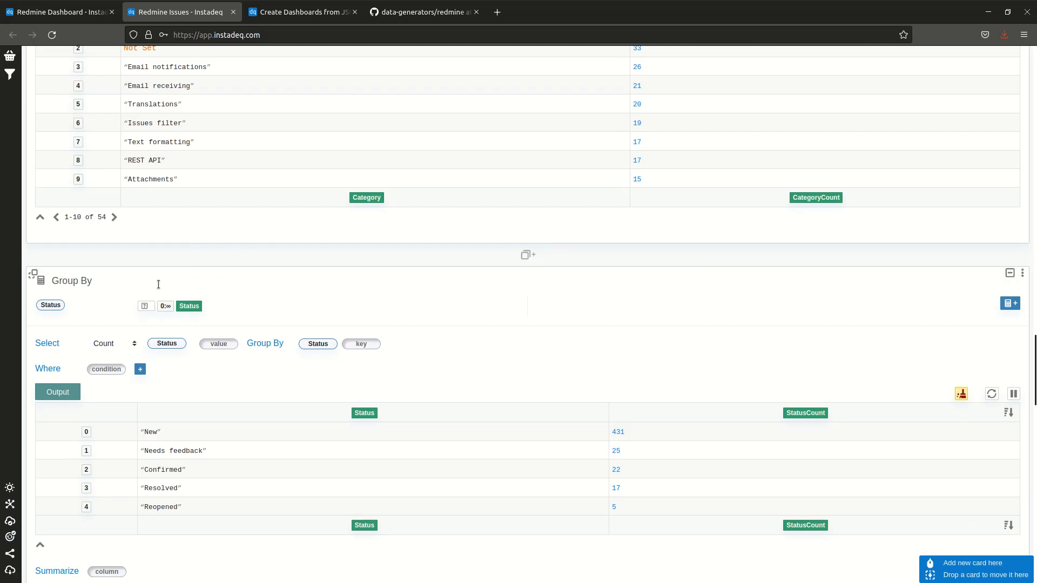
{"action": "scroll", "coordinate": [406, 265], "scroll_direction": "down", "scroll_amount": 3}
{"action": "scroll", "coordinate": [406, 265], "scroll_direction": "down", "scroll_amount": 15}
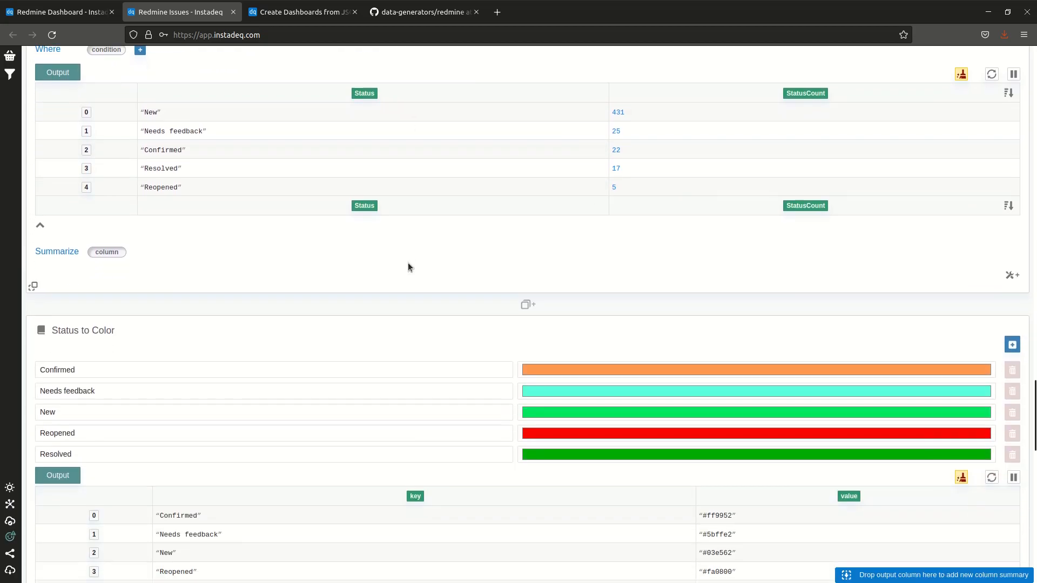
{"action": "scroll", "coordinate": [321, 323], "scroll_direction": "down", "scroll_amount": 5}
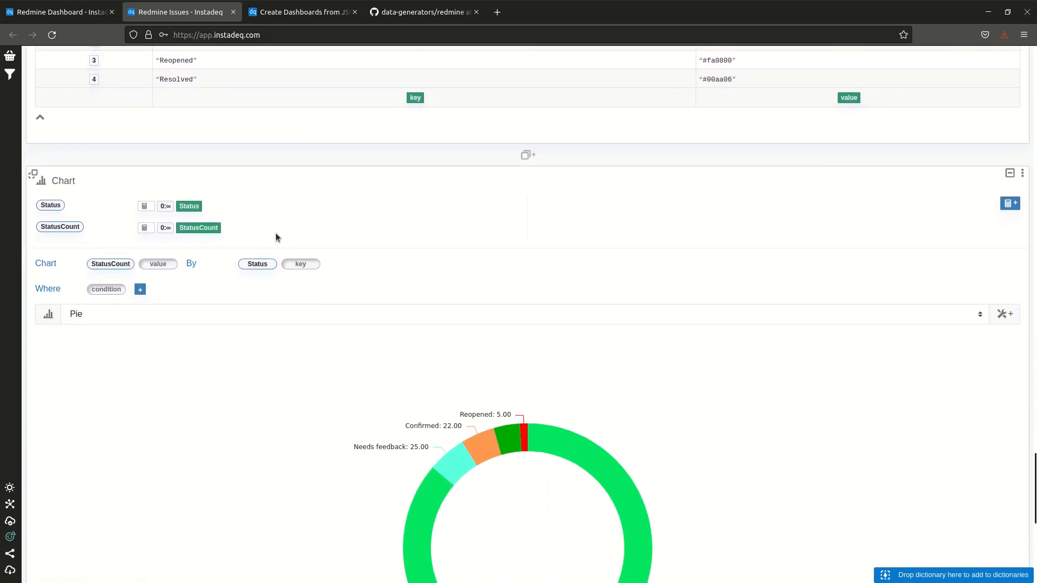
{"action": "double_click", "coordinate": [76, 185]}
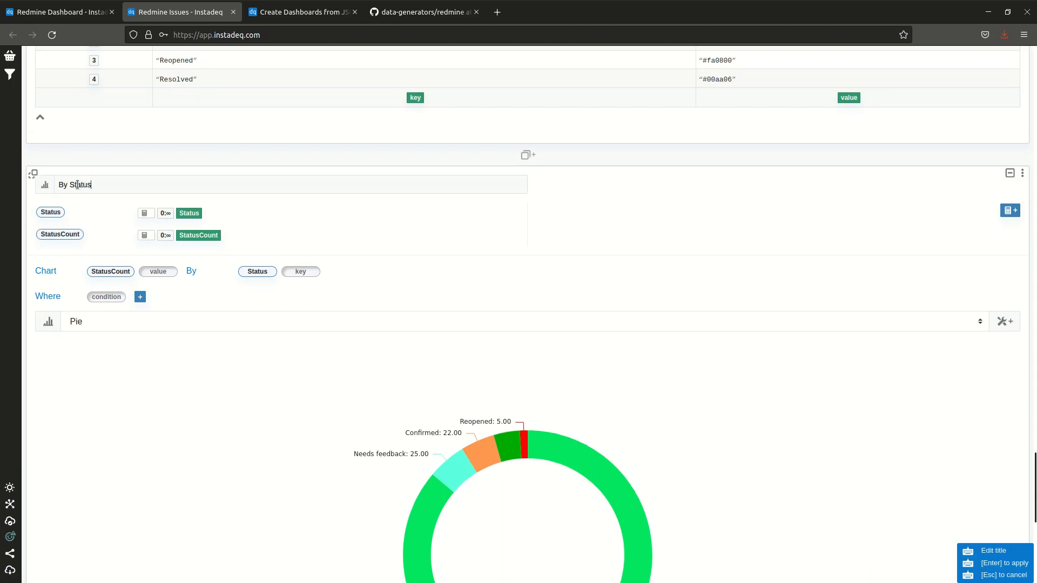
{"action": "key", "text": "Return"}
Add a new Group By card directly below the Select card, above the category Group By card.
{"action": "scroll", "coordinate": [1013, 244], "scroll_direction": "down", "scroll_amount": 9}
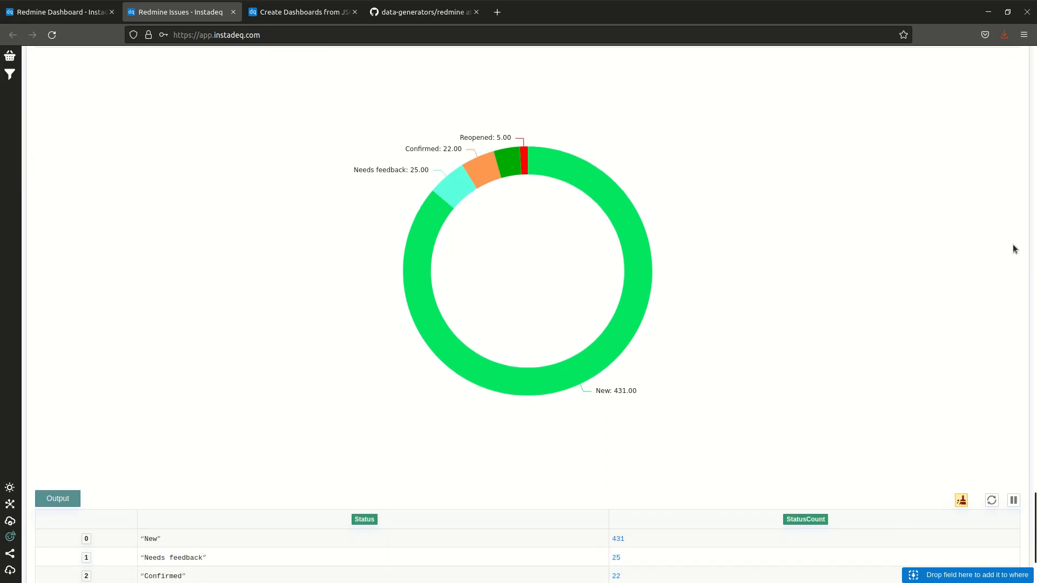
{"action": "scroll", "coordinate": [1012, 244], "scroll_direction": "up", "scroll_amount": 20}
{"action": "scroll", "coordinate": [1013, 244], "scroll_direction": "up", "scroll_amount": 20}
{"action": "scroll", "coordinate": [620, 187], "scroll_direction": "up", "scroll_amount": 18}
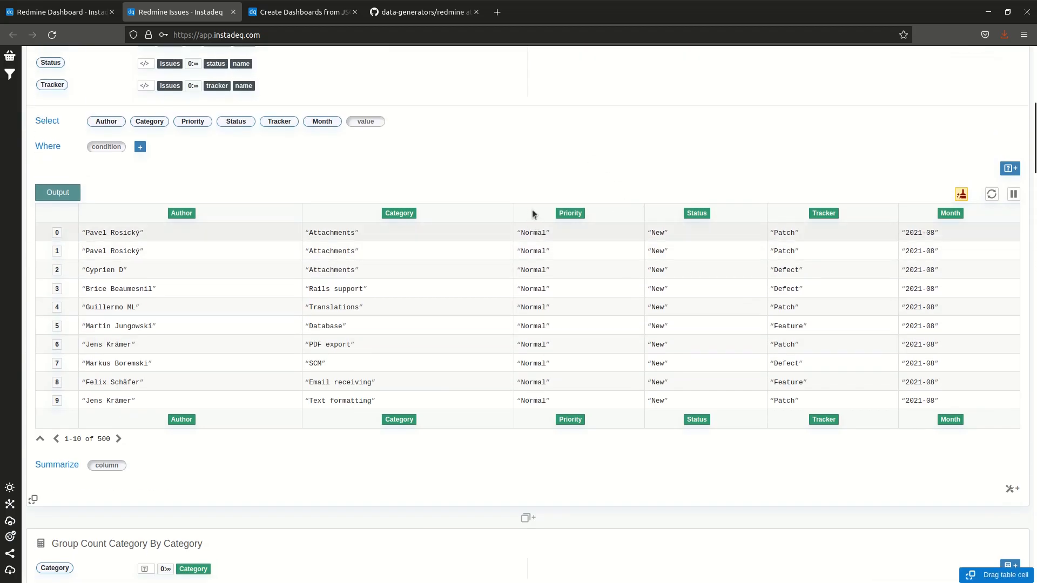
{"action": "scroll", "coordinate": [533, 211], "scroll_direction": "down", "scroll_amount": 5}
{"action": "left_click", "coordinate": [405, 363]}
{"action": "scroll", "coordinate": [453, 261], "scroll_direction": "down", "scroll_amount": 5}
{"action": "scroll", "coordinate": [452, 262], "scroll_direction": "down", "scroll_amount": 1}
{"action": "left_click", "coordinate": [592, 253]}
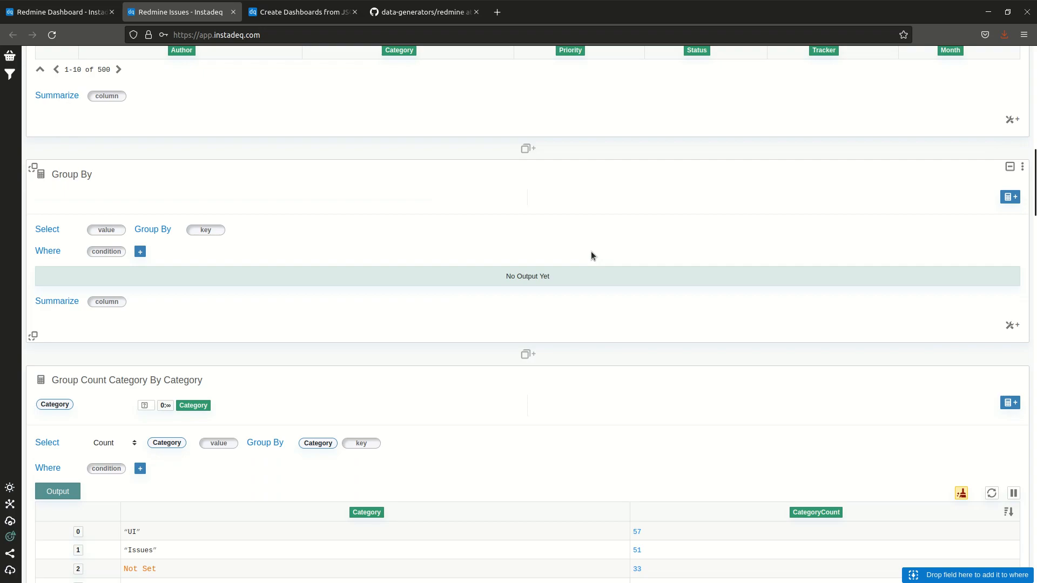
Make the new Group By card count Author values grouped by Author.
{"action": "scroll", "coordinate": [621, 236], "scroll_direction": "up", "scroll_amount": 3}
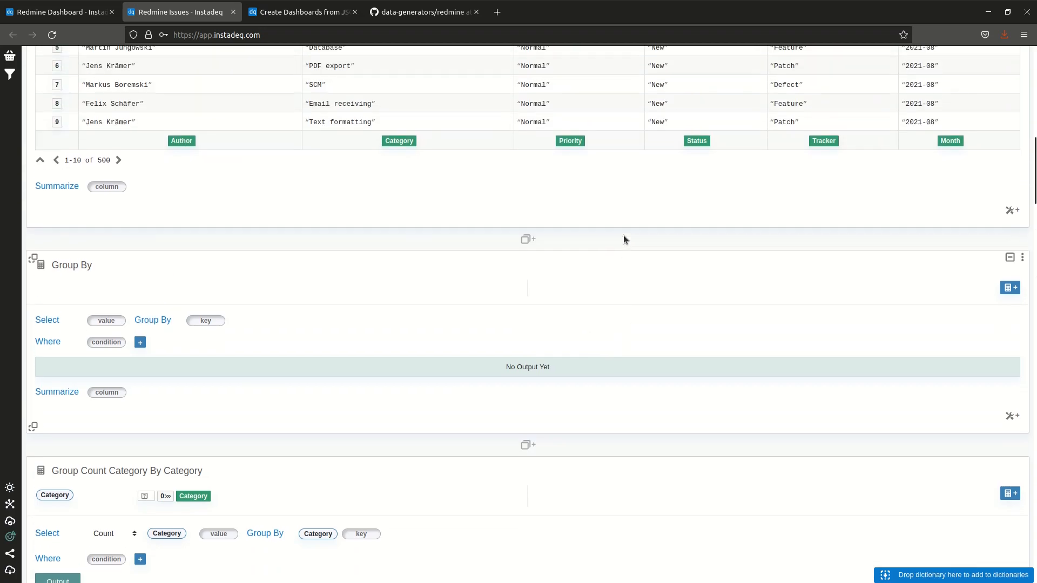
{"action": "scroll", "coordinate": [623, 238], "scroll_direction": "up", "scroll_amount": 1}
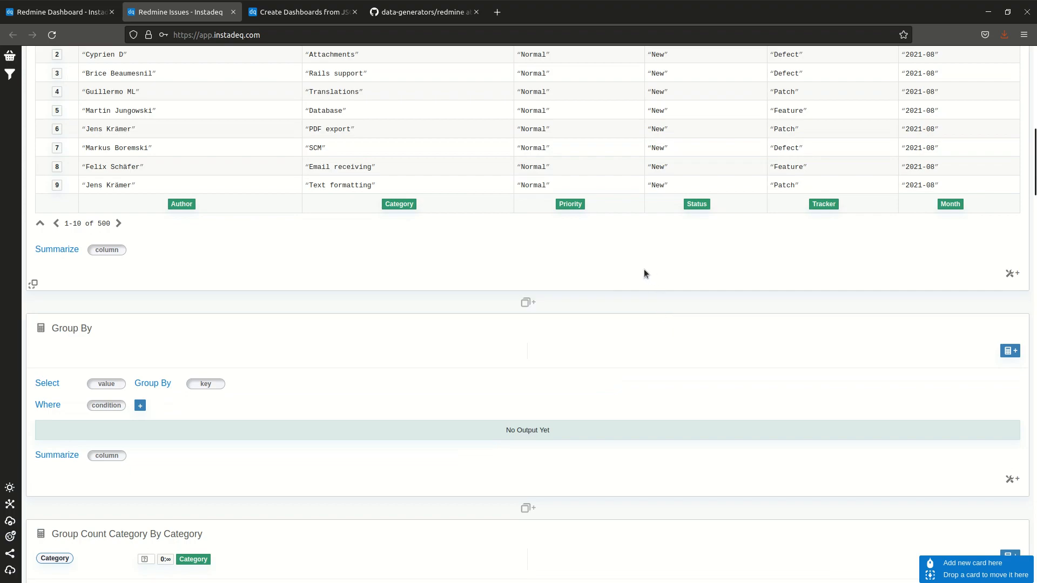
{"action": "scroll", "coordinate": [645, 275], "scroll_direction": "up", "scroll_amount": 1}
{"action": "scroll", "coordinate": [676, 303], "scroll_direction": "up", "scroll_amount": 1}
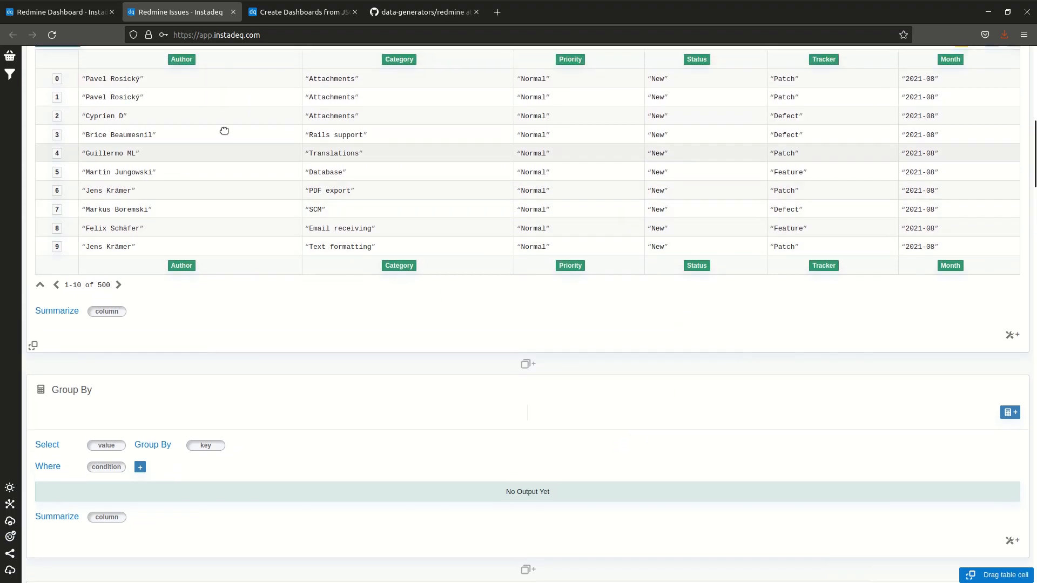
{"action": "scroll", "coordinate": [293, 309], "scroll_direction": "down", "scroll_amount": 2}
{"action": "left_click_drag", "start_coordinate": [181, 204], "coordinate": [318, 391]}
{"action": "left_click", "coordinate": [102, 393]}
{"action": "left_click", "coordinate": [109, 419]}
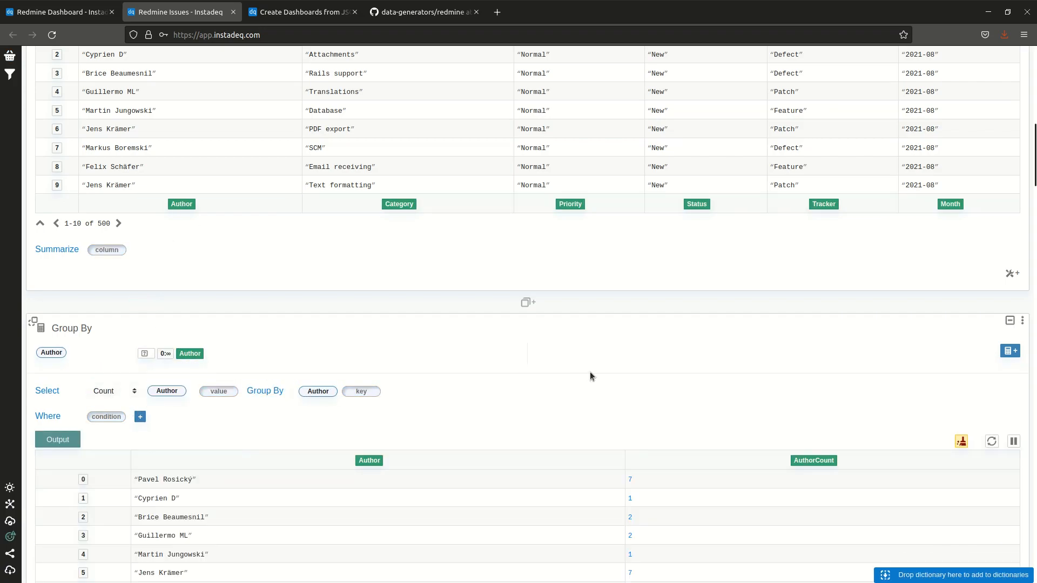
Sort the author Group By card's output by descending AuthorCount.
{"action": "scroll", "coordinate": [590, 371], "scroll_direction": "down", "scroll_amount": 5}
{"action": "left_click", "coordinate": [1008, 277]}
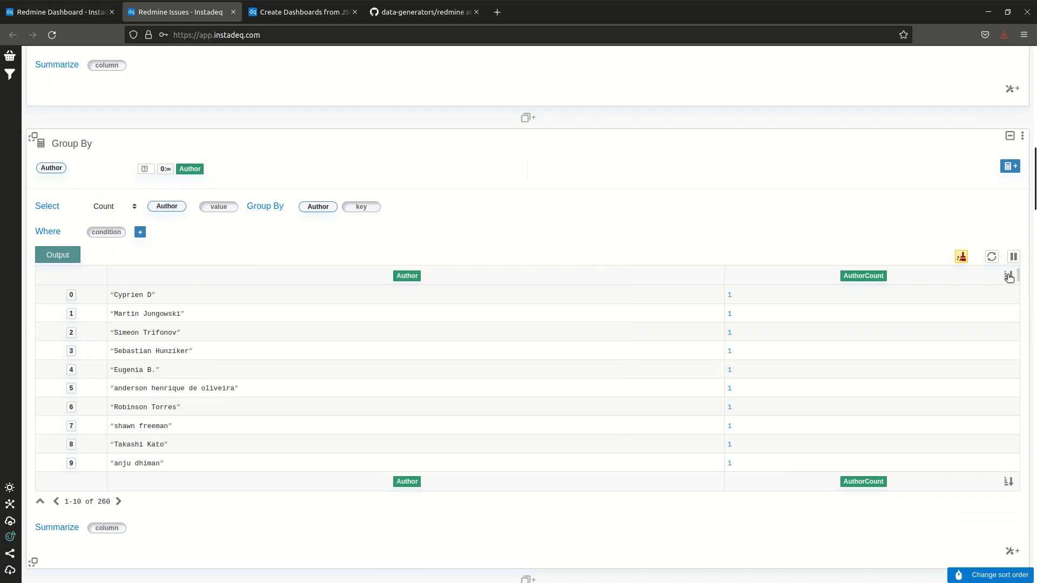
{"action": "left_click", "coordinate": [1008, 277]}
Add a Chart card below the author Group By card, with AuthorCount as the value and Author as the key.
{"action": "scroll", "coordinate": [259, 225], "scroll_direction": "down", "scroll_amount": 3}
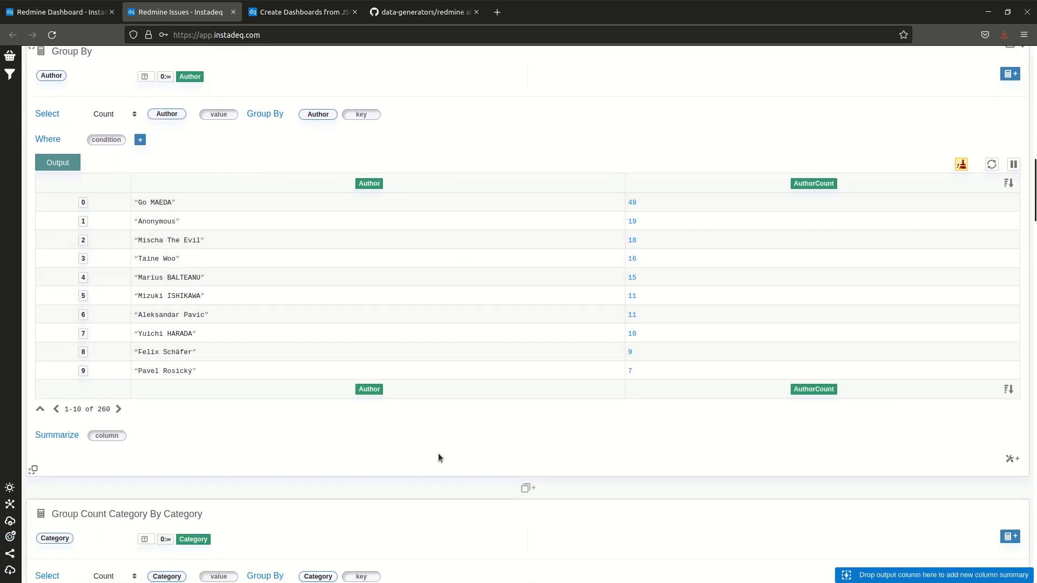
{"action": "left_click", "coordinate": [420, 493]}
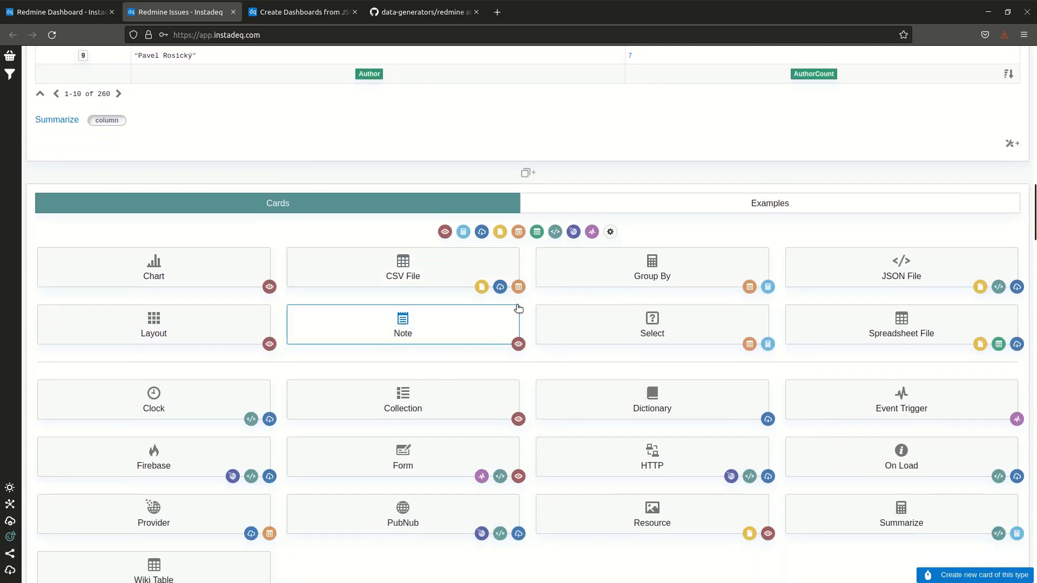
{"action": "left_click", "coordinate": [192, 271]}
{"action": "left_click_drag", "start_coordinate": [815, 74], "coordinate": [144, 258]}
{"action": "left_click_drag", "start_coordinate": [369, 74], "coordinate": [258, 259]}
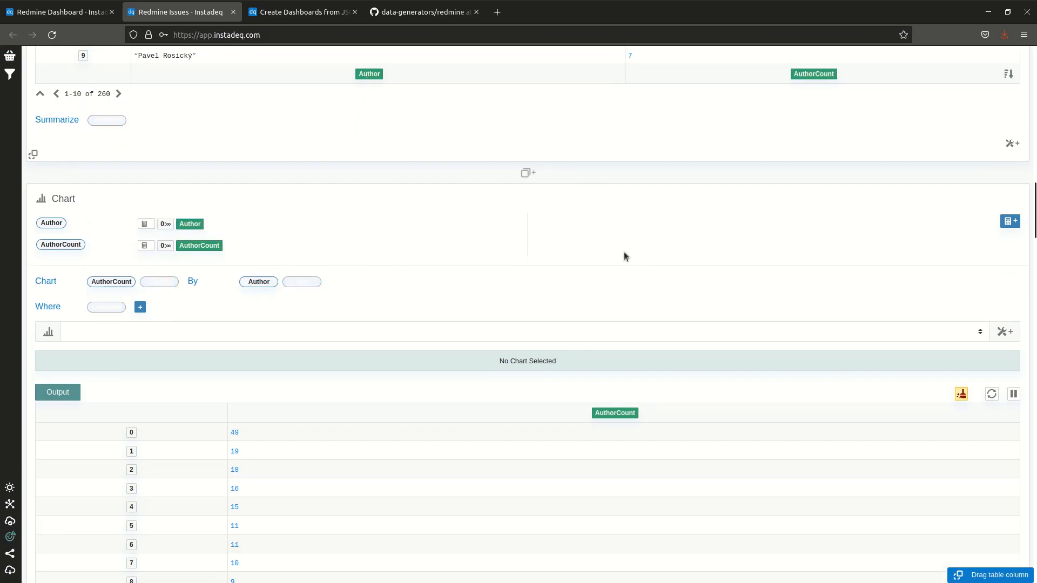
Set the author chart's type to Bar.
{"action": "scroll", "coordinate": [595, 180], "scroll_direction": "down", "scroll_amount": 1}
{"action": "scroll", "coordinate": [595, 180], "scroll_direction": "down", "scroll_amount": 1}
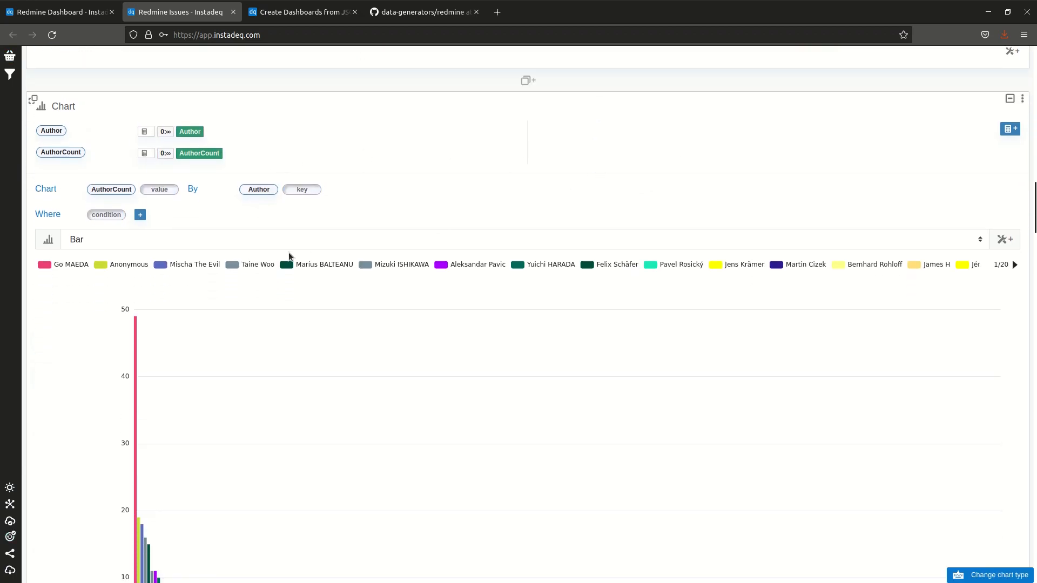
{"action": "scroll", "coordinate": [451, 177], "scroll_direction": "down", "scroll_amount": 2}
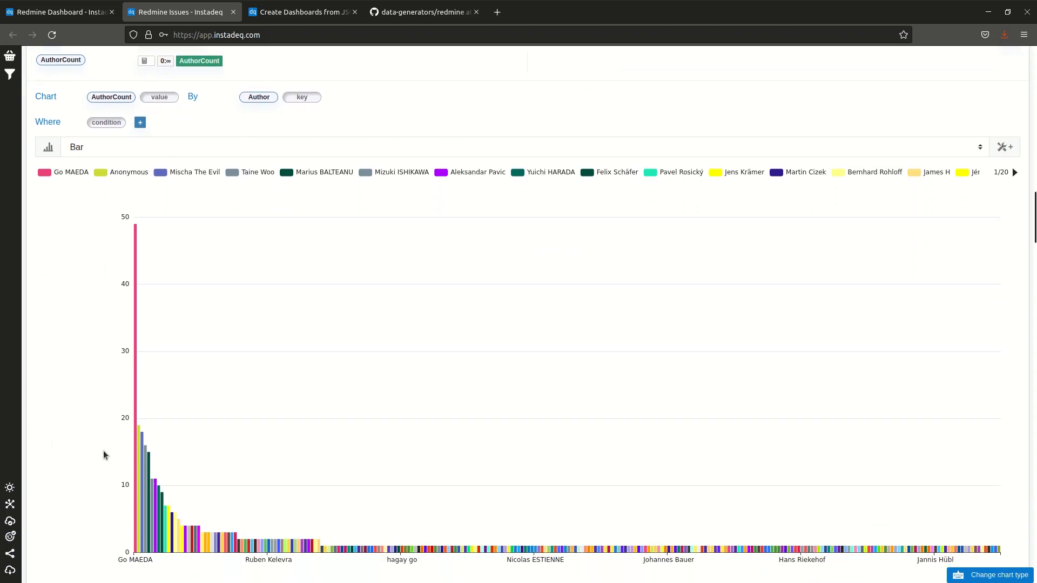
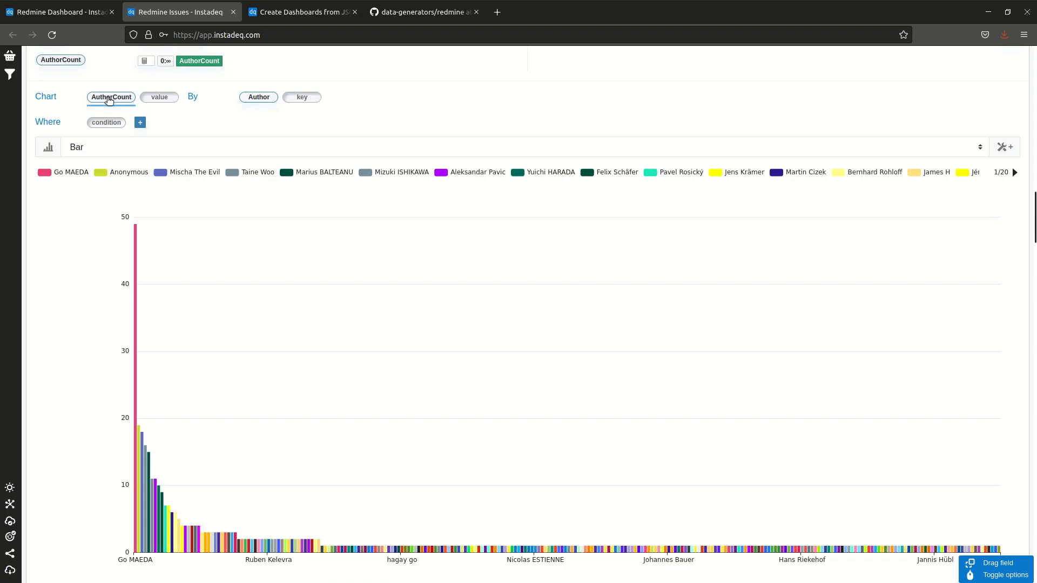
Add a Where condition to the author chart that keeps only authors with AuthorCount > 2, and accept it.
{"action": "left_click_drag", "start_coordinate": [109, 99], "coordinate": [105, 126]}
{"action": "left_click", "coordinate": [159, 144]}
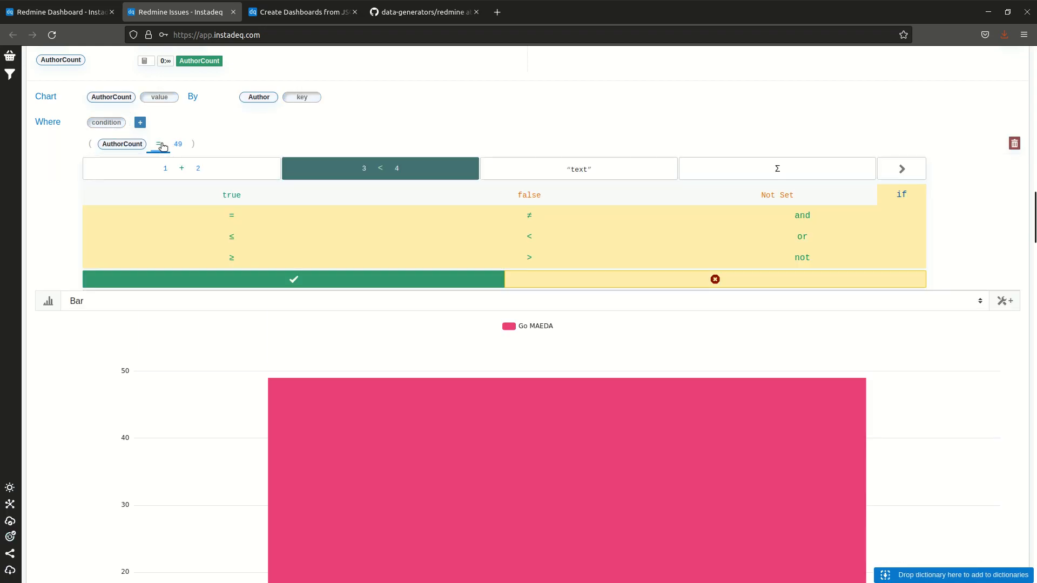
{"action": "left_click", "coordinate": [462, 261]}
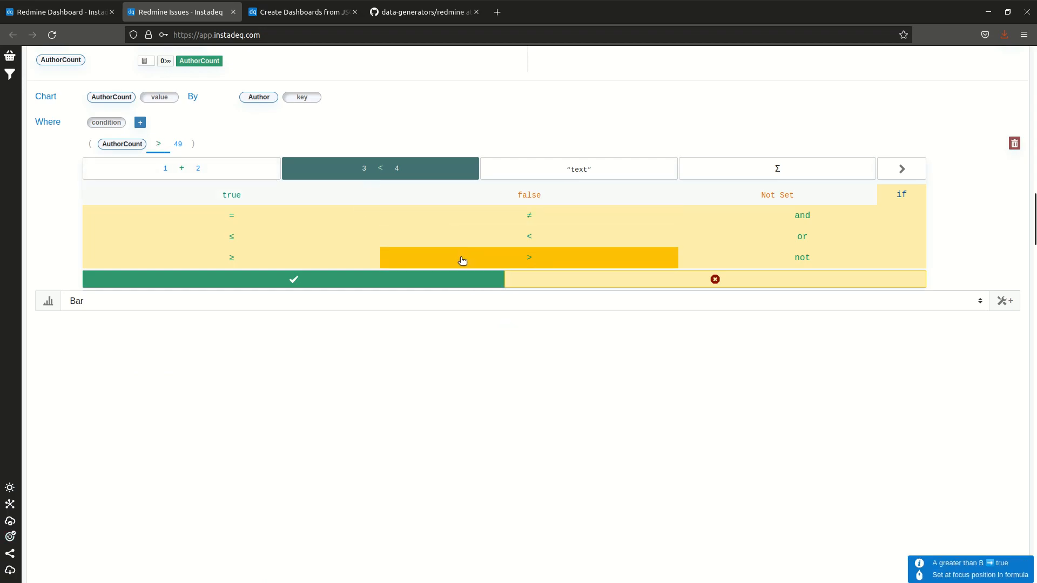
{"action": "left_click", "coordinate": [176, 151]}
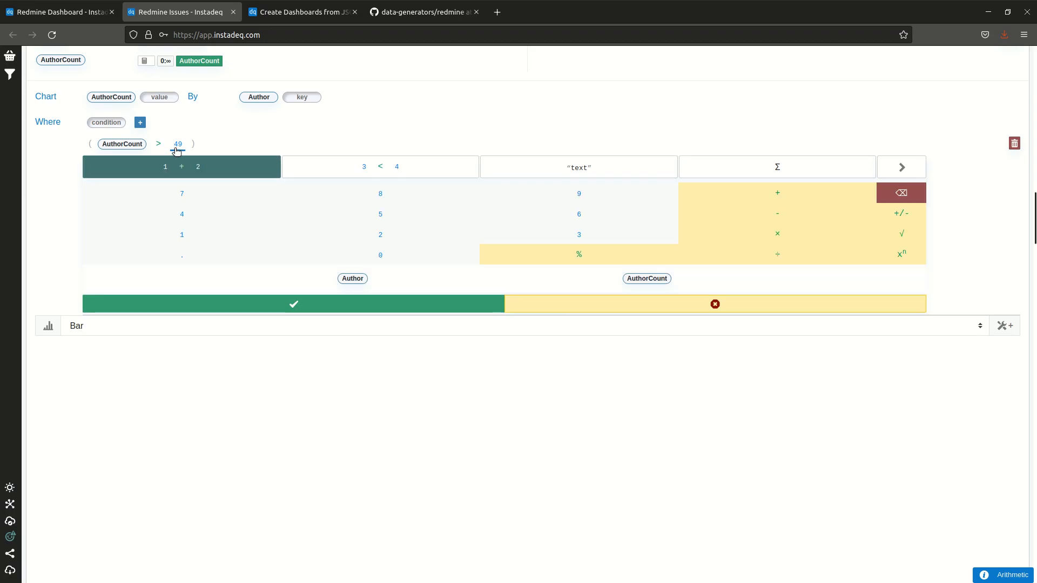
{"action": "left_click", "coordinate": [886, 198]}
{"action": "left_click", "coordinate": [886, 198]}
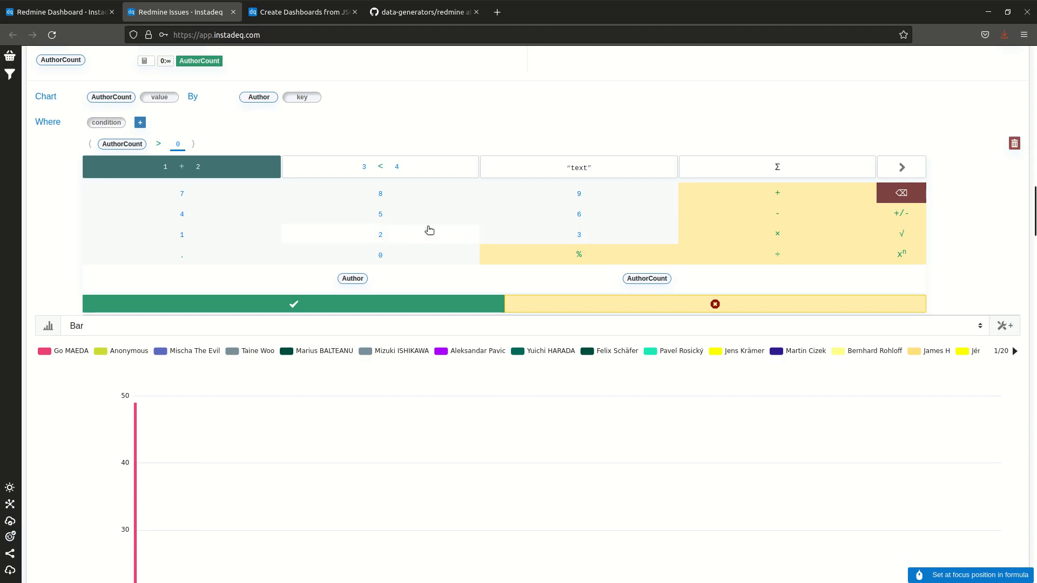
{"action": "left_click", "coordinate": [407, 236]}
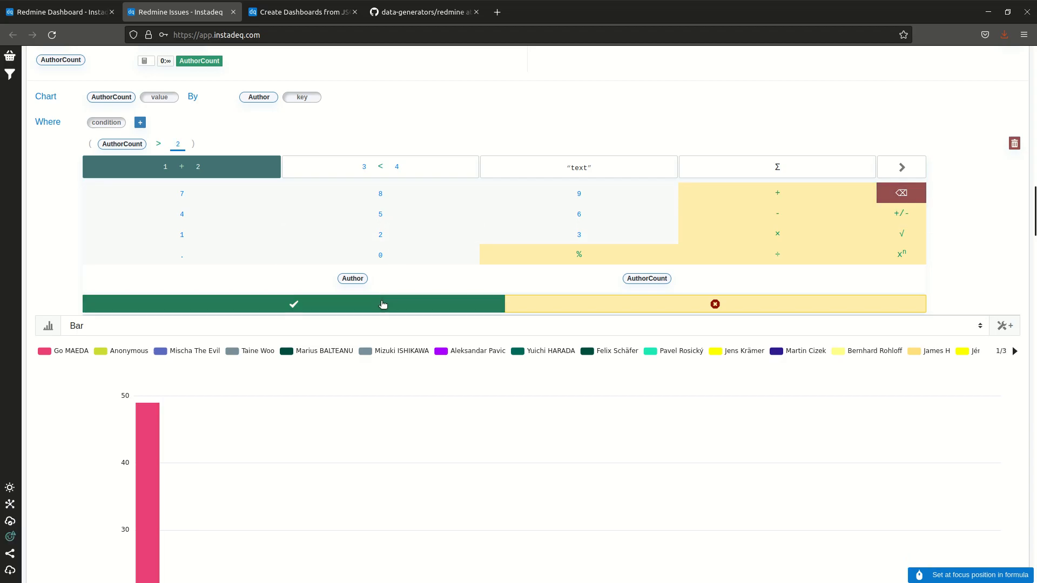
{"action": "left_click", "coordinate": [383, 304]}
{"action": "scroll", "coordinate": [35, 287], "scroll_direction": "down", "scroll_amount": 2}
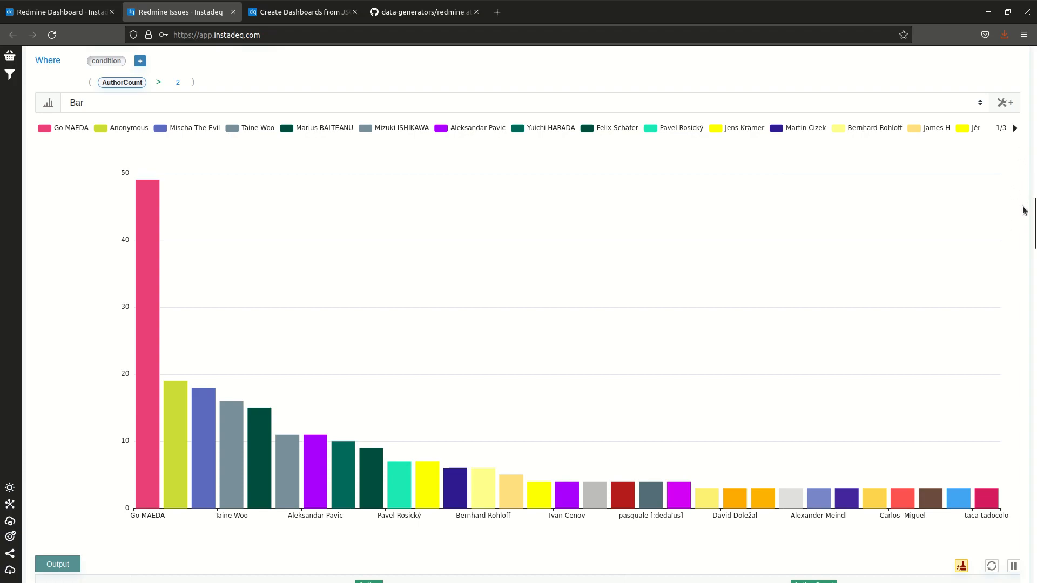
Rename the author bar chart card as "Most Contributions".
{"action": "scroll", "coordinate": [1023, 209], "scroll_direction": "up", "scroll_amount": 3}
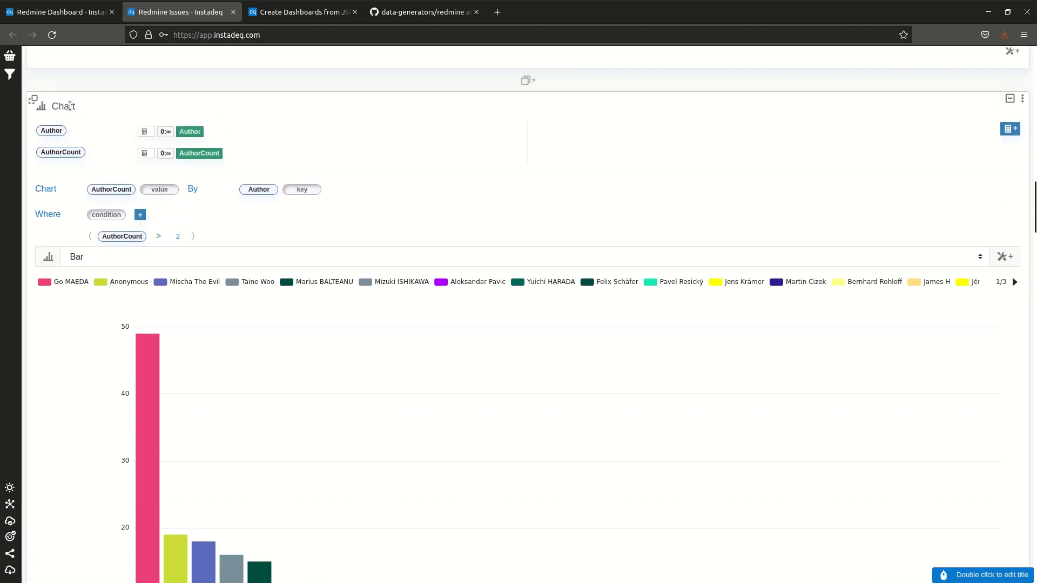
{"action": "double_click", "coordinate": [70, 105]}
{"action": "double_click", "coordinate": [77, 110]}
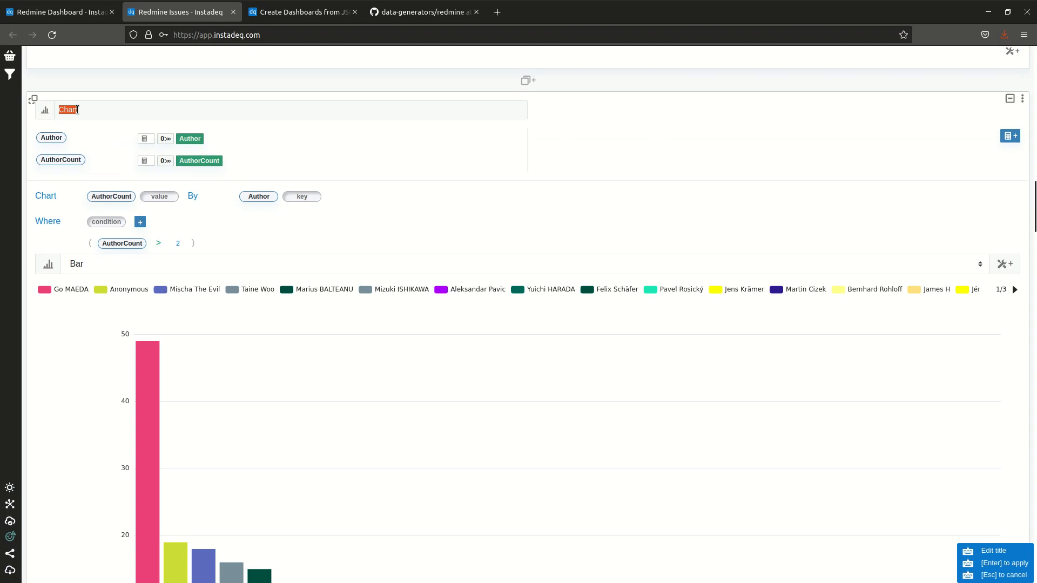
{"action": "type", "text": "Most Contributions"}
{"action": "key", "text": "Return"}
Review the author cards and the finished Redmine Dashboard to see which charts remain, returning to the Redmine Issues project.
{"action": "scroll", "coordinate": [277, 127], "scroll_direction": "up", "scroll_amount": 8}
{"action": "scroll", "coordinate": [276, 126], "scroll_direction": "up", "scroll_amount": 3}
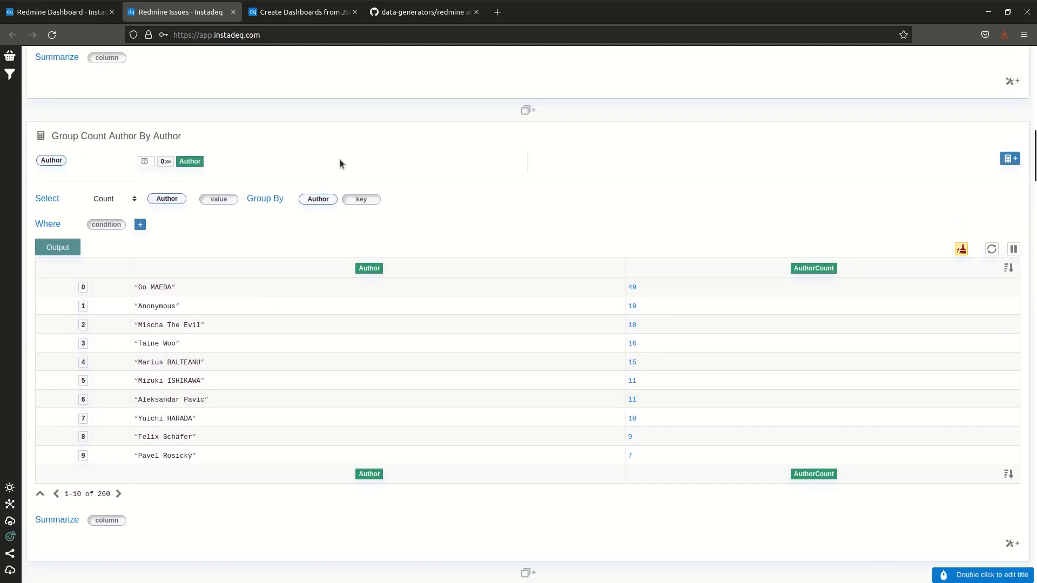
{"action": "scroll", "coordinate": [372, 176], "scroll_direction": "down", "scroll_amount": 15}
{"action": "scroll", "coordinate": [718, 210], "scroll_direction": "up", "scroll_amount": 10}
{"action": "scroll", "coordinate": [616, 227], "scroll_direction": "up", "scroll_amount": 10}
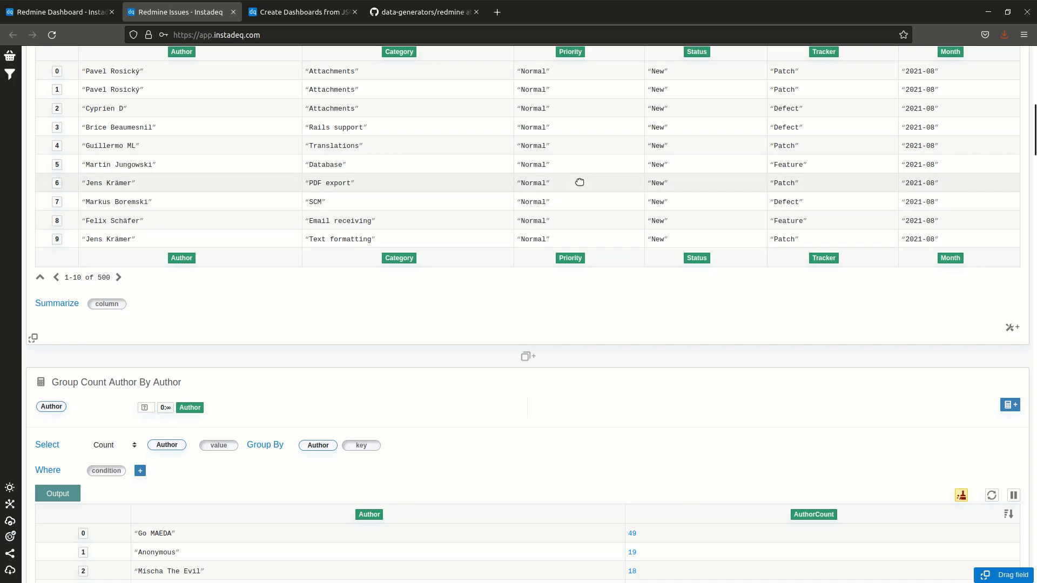
{"action": "scroll", "coordinate": [705, 193], "scroll_direction": "up", "scroll_amount": 2}
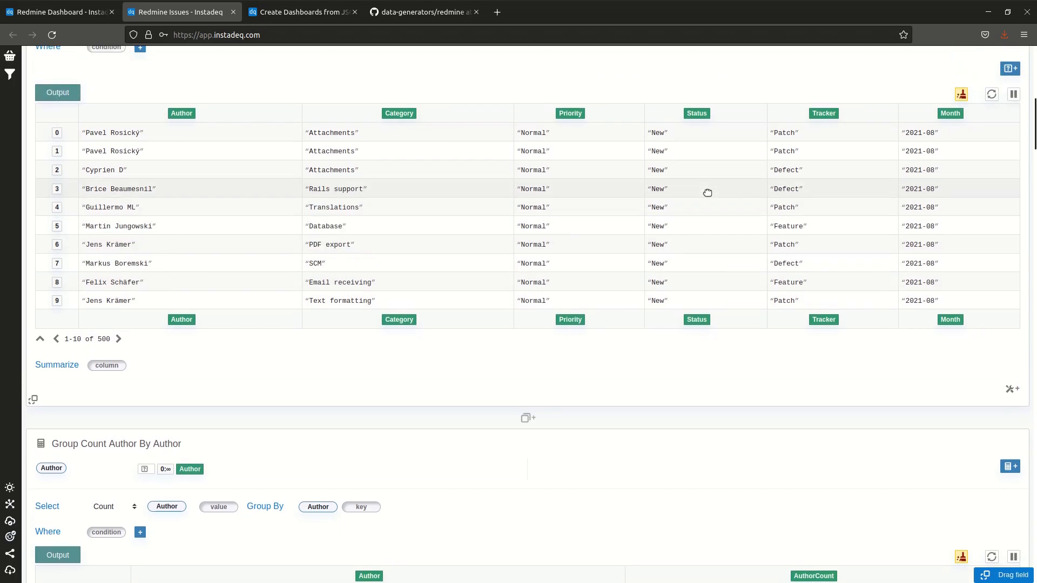
{"action": "left_click", "coordinate": [82, 12]}
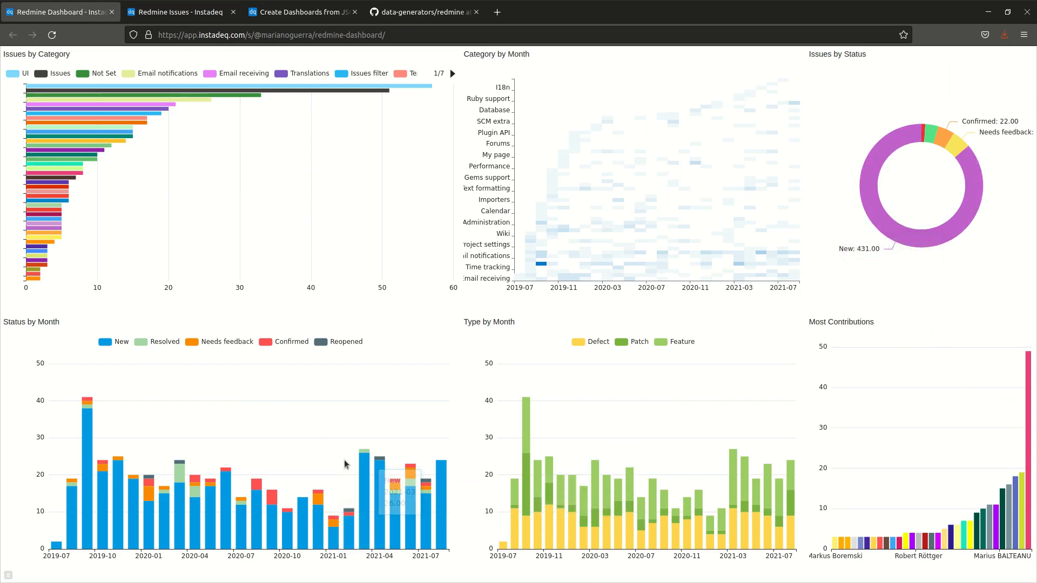
{"action": "left_click", "coordinate": [184, 12]}
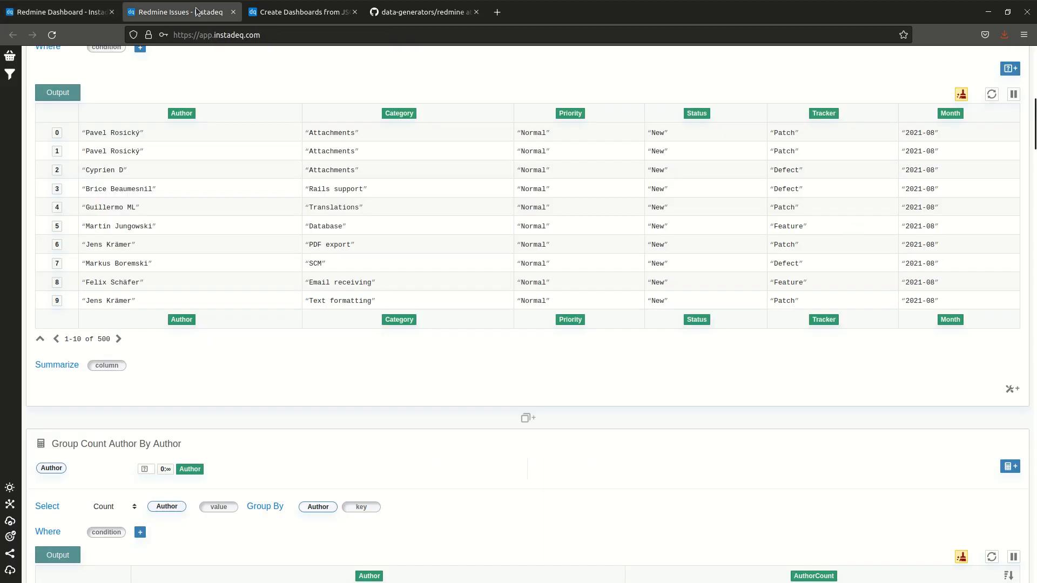
Add a Group By card below the issues Select card, with the Count of Tracker as its value.
{"action": "left_click", "coordinate": [456, 415]}
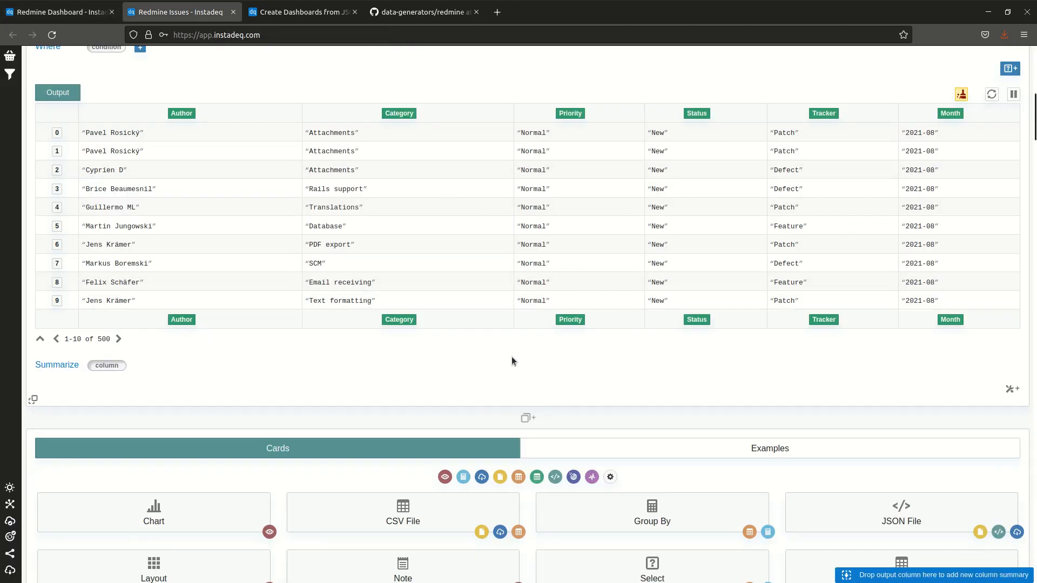
{"action": "left_click", "coordinate": [580, 421]}
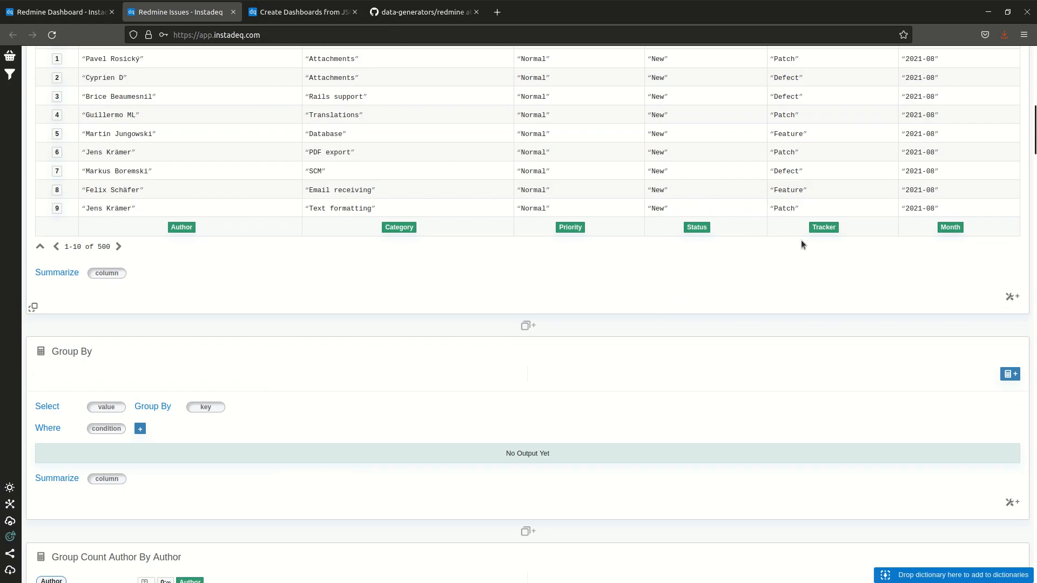
{"action": "left_click_drag", "start_coordinate": [825, 227], "coordinate": [110, 409]}
{"action": "left_click", "coordinate": [110, 411]}
{"action": "left_click", "coordinate": [105, 445]}
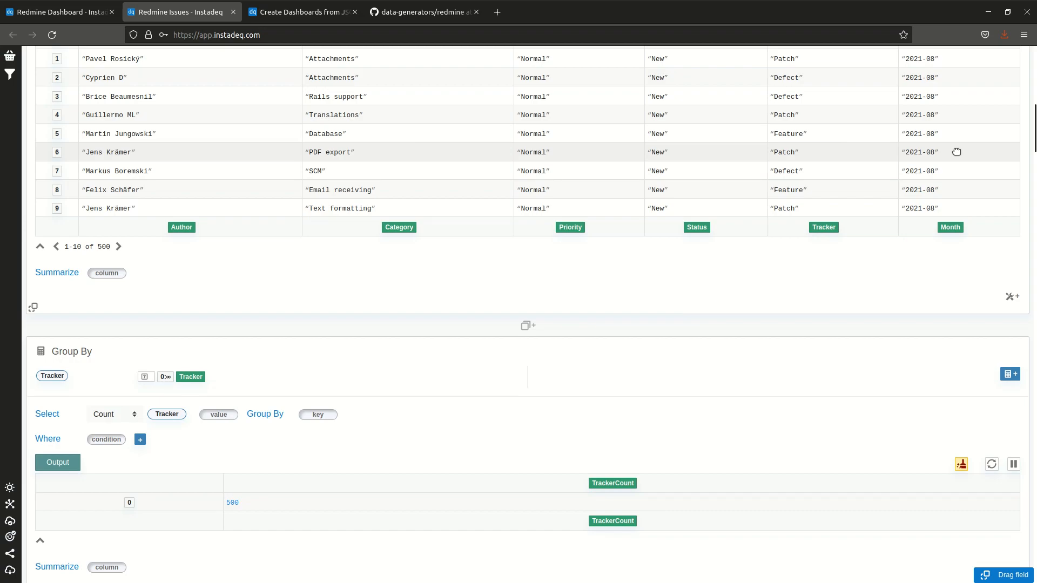
Group the tracker count by Month and Tracker, and sort the output by ascending Month.
{"action": "scroll", "coordinate": [409, 372], "scroll_direction": "down", "scroll_amount": 1}
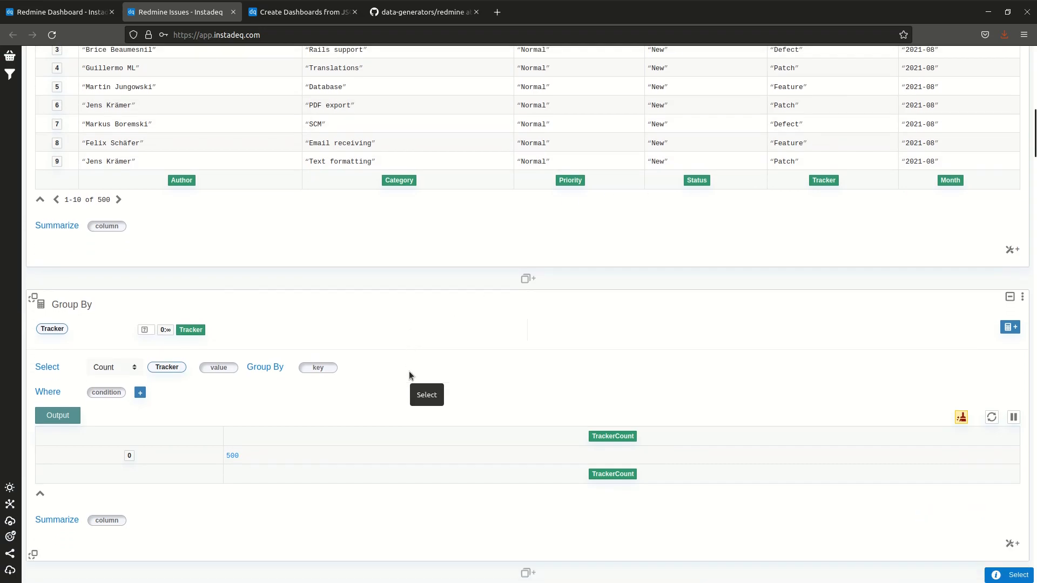
{"action": "scroll", "coordinate": [409, 376], "scroll_direction": "down", "scroll_amount": 1}
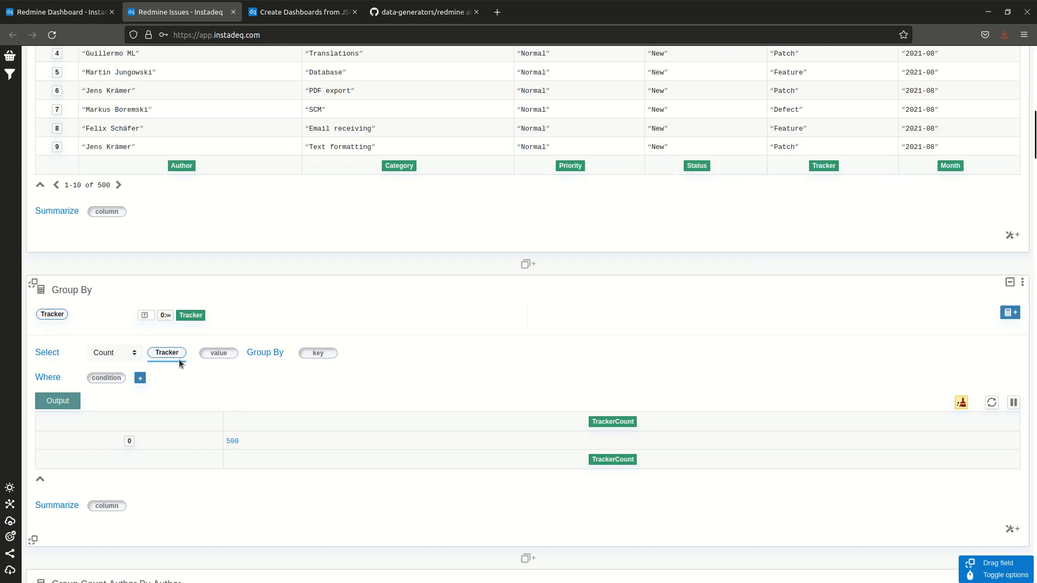
{"action": "left_click_drag", "start_coordinate": [950, 165], "coordinate": [317, 354]}
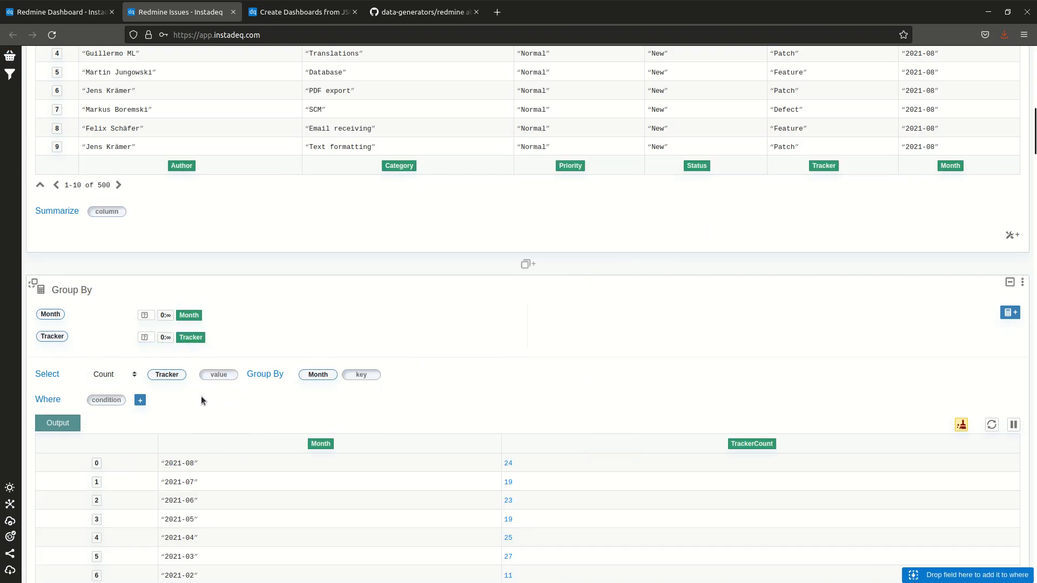
{"action": "left_click_drag", "start_coordinate": [167, 374], "coordinate": [324, 375]}
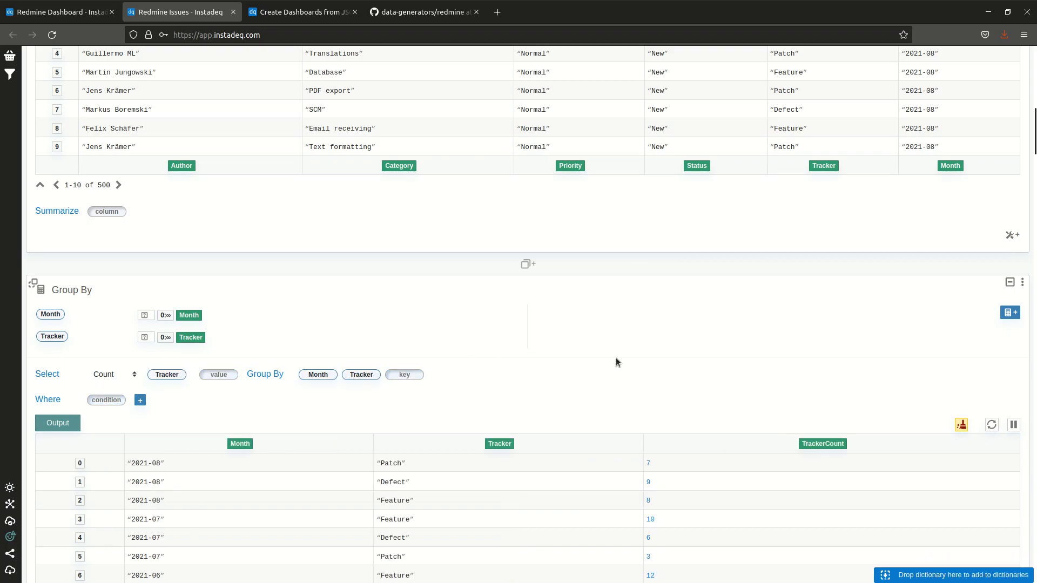
{"action": "scroll", "coordinate": [621, 346], "scroll_direction": "down", "scroll_amount": 4}
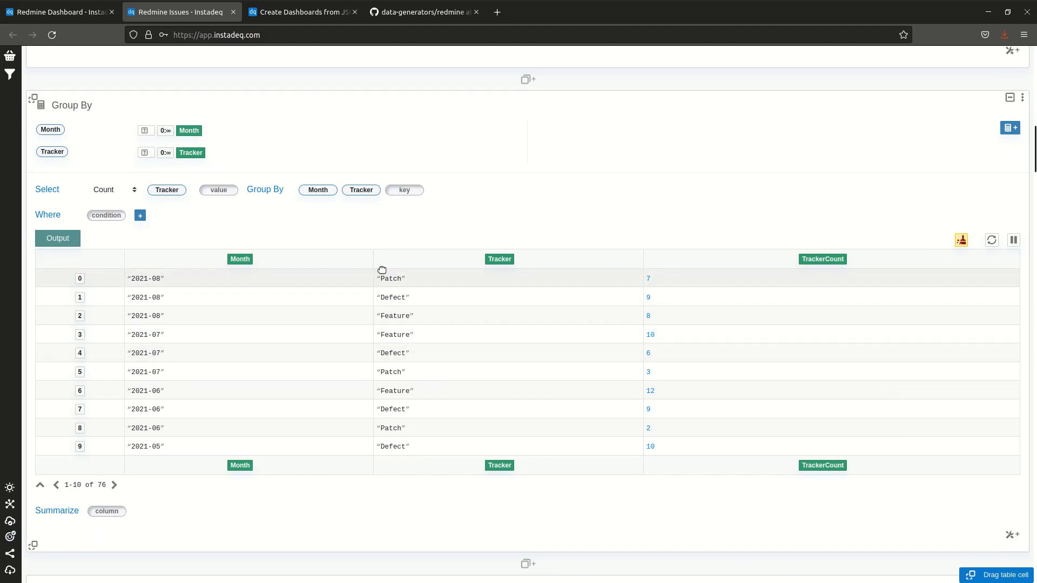
{"action": "left_click", "coordinate": [362, 260]}
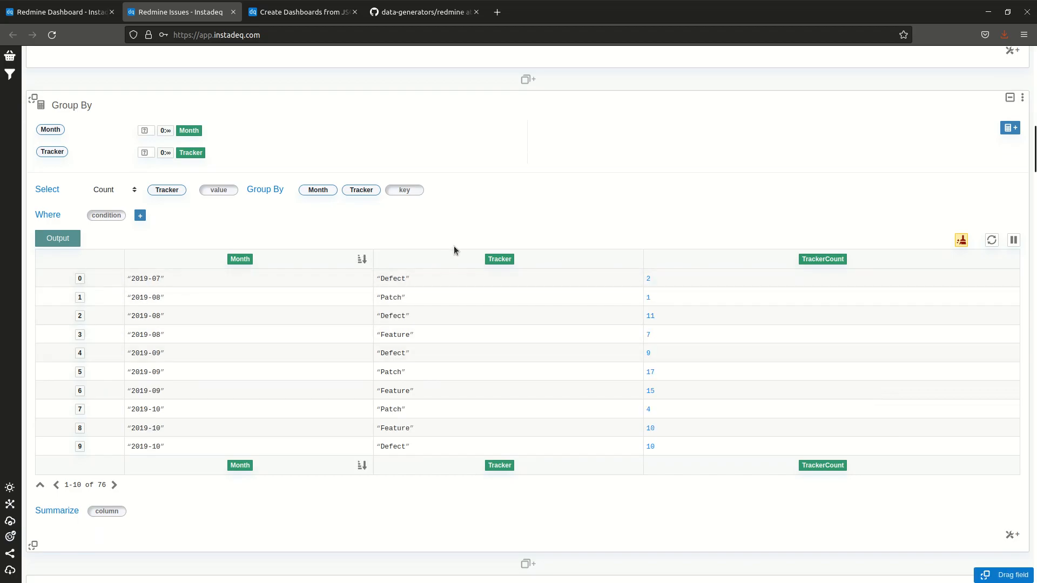
Add a Stacked Chart card below the tracker Group By card, with TrackerCount as the value and Month and Tracker as keys.
{"action": "scroll", "coordinate": [454, 245], "scroll_direction": "down", "scroll_amount": 3}
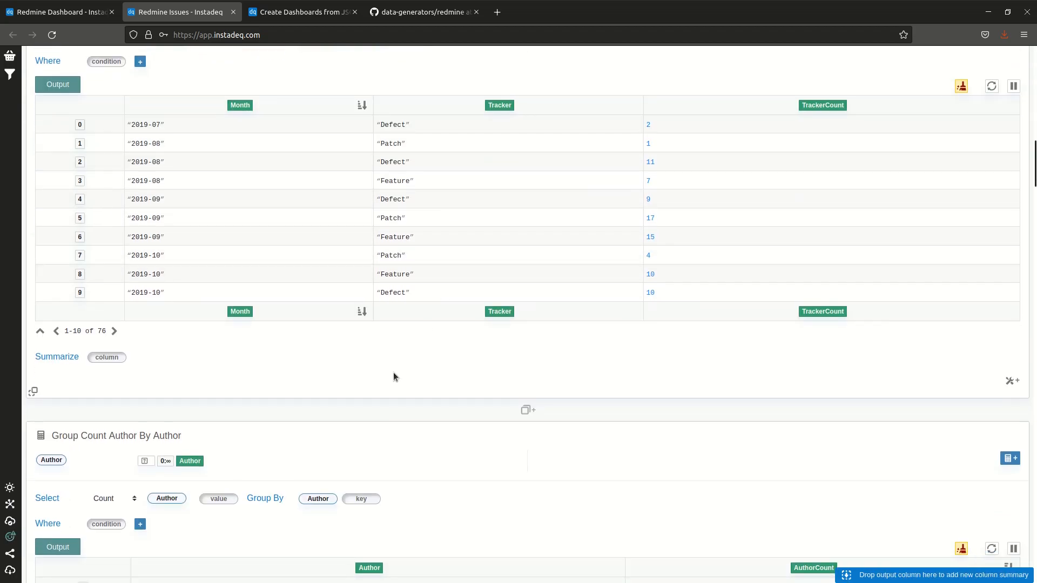
{"action": "left_click", "coordinate": [383, 412]}
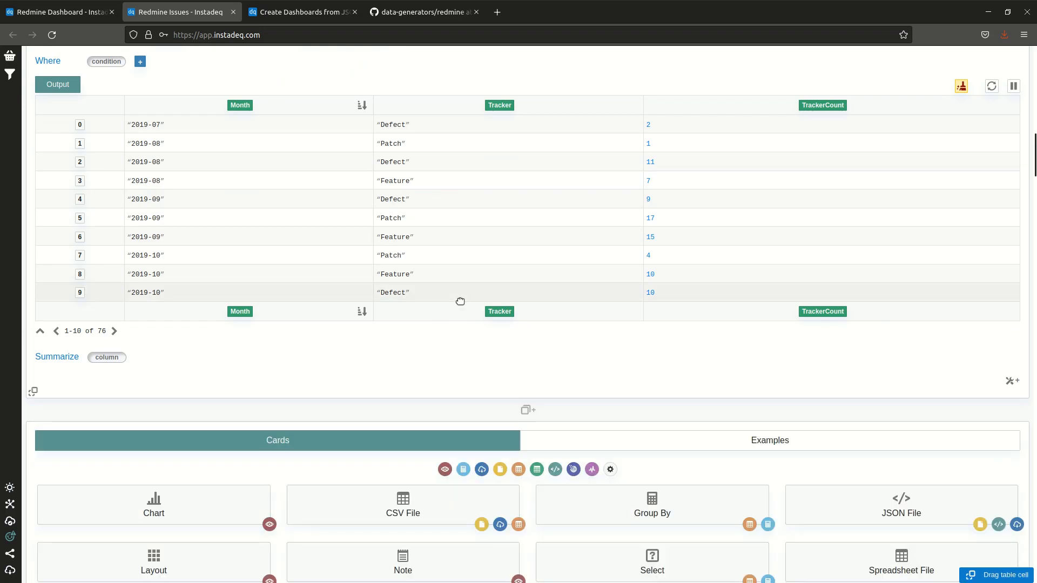
{"action": "scroll", "coordinate": [458, 300], "scroll_direction": "down", "scroll_amount": 2}
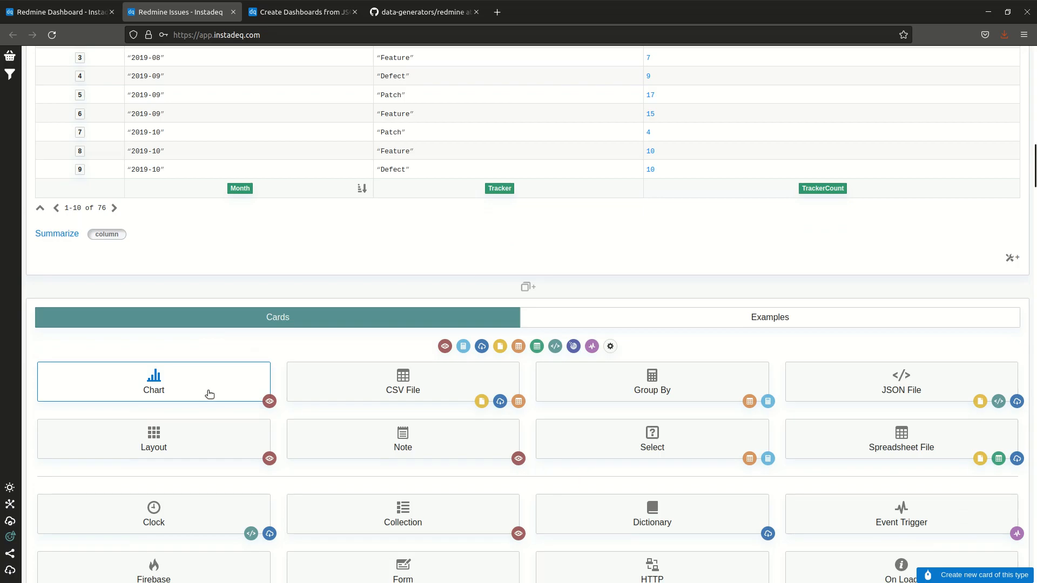
{"action": "left_click", "coordinate": [210, 394]}
{"action": "left_click_drag", "start_coordinate": [817, 189], "coordinate": [101, 368]}
{"action": "left_click_drag", "start_coordinate": [243, 189], "coordinate": [262, 373]}
{"action": "left_click_drag", "start_coordinate": [500, 188], "coordinate": [306, 397]}
{"action": "scroll", "coordinate": [593, 339], "scroll_direction": "down", "scroll_amount": 6}
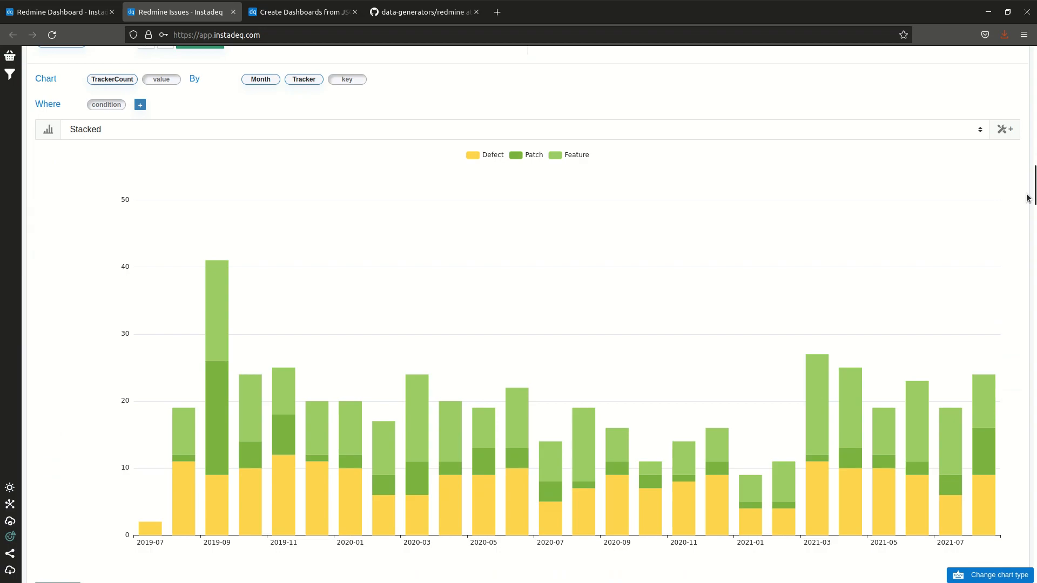
Rename the stacked tracker chart card as "By Type and Month".
{"action": "scroll", "coordinate": [712, 165], "scroll_direction": "up", "scroll_amount": 5}
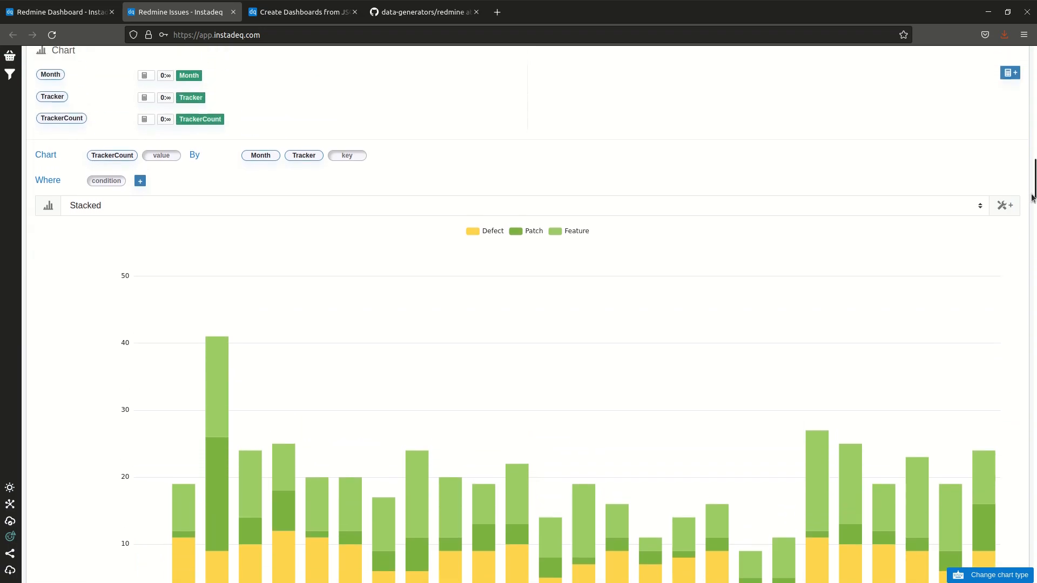
{"action": "double_click", "coordinate": [77, 252]}
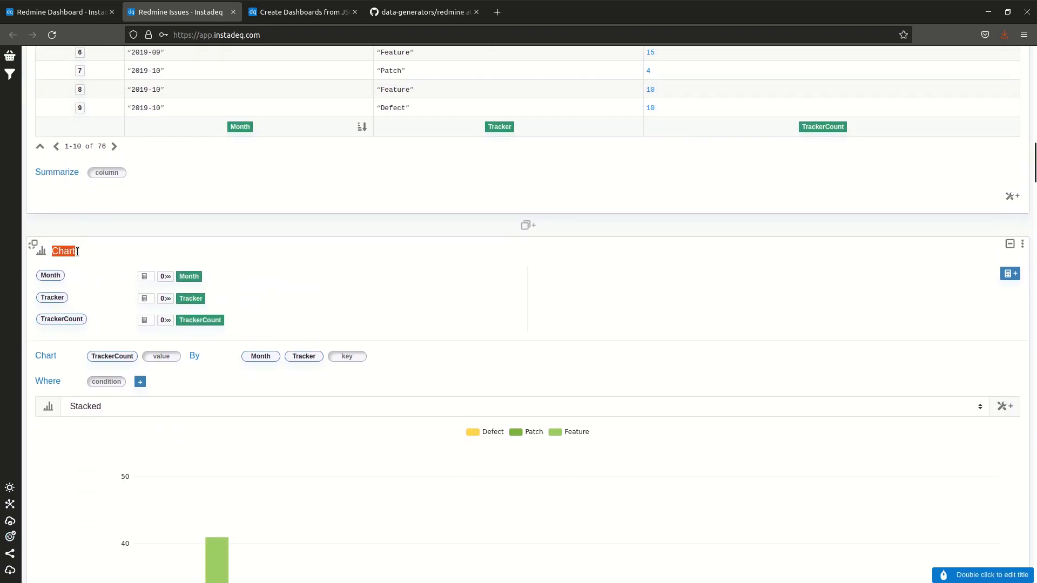
{"action": "double_click", "coordinate": [78, 251]}
{"action": "type", "text": "By Ty"}
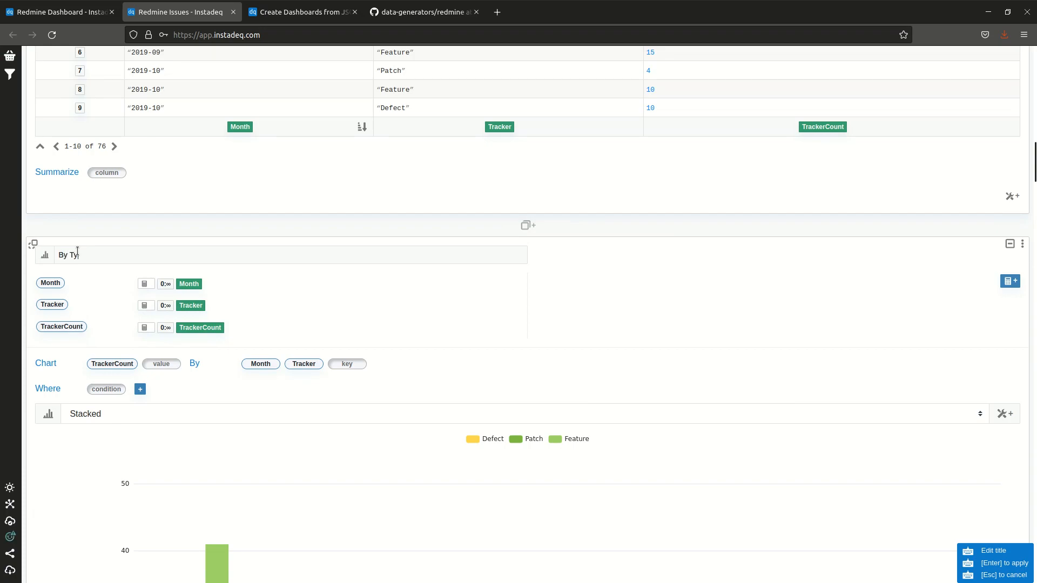
{"action": "type", "text": "pe and Month"}
{"action": "key", "text": "Return"}
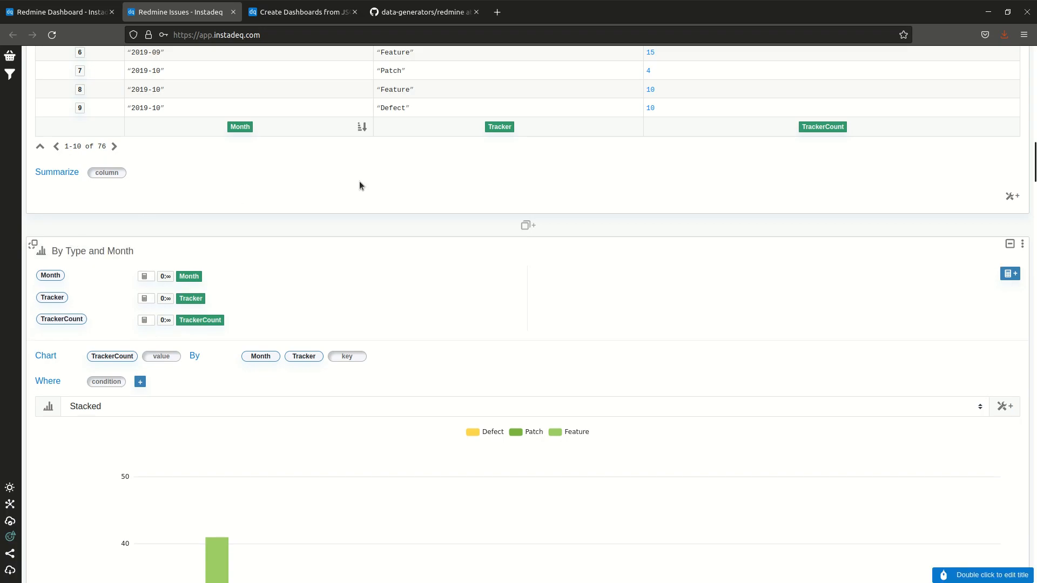
Add another Group By card directly below the issues Select card, with the Count of Status as its value.
{"action": "scroll", "coordinate": [245, 204], "scroll_direction": "down", "scroll_amount": 4}
{"action": "scroll", "coordinate": [107, 520], "scroll_direction": "down", "scroll_amount": 2}
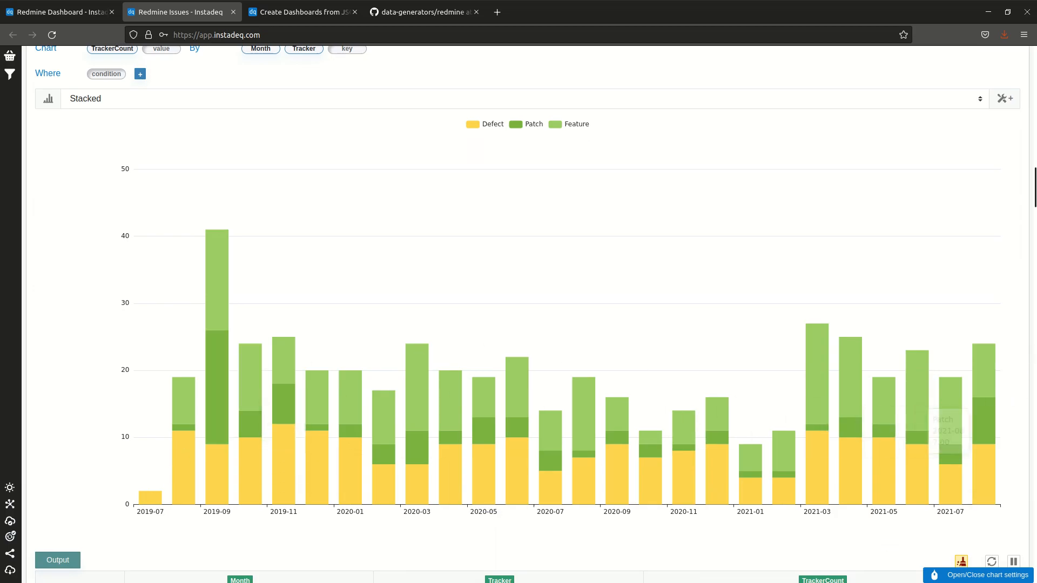
{"action": "scroll", "coordinate": [693, 217], "scroll_direction": "up", "scroll_amount": 7}
{"action": "scroll", "coordinate": [693, 216], "scroll_direction": "up", "scroll_amount": 7}
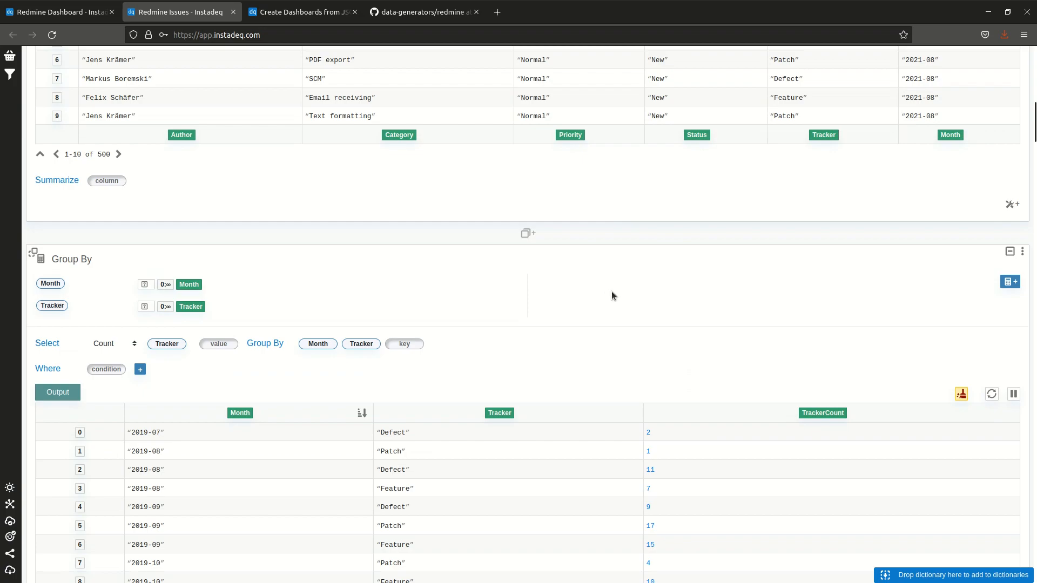
{"action": "scroll", "coordinate": [602, 268], "scroll_direction": "up", "scroll_amount": 2}
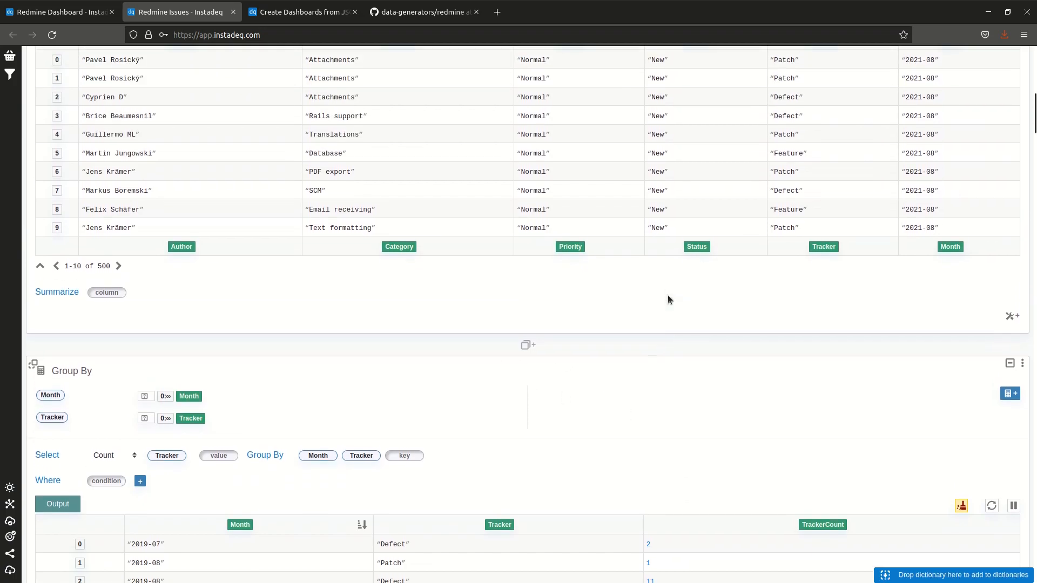
{"action": "scroll", "coordinate": [614, 299], "scroll_direction": "up", "scroll_amount": 5}
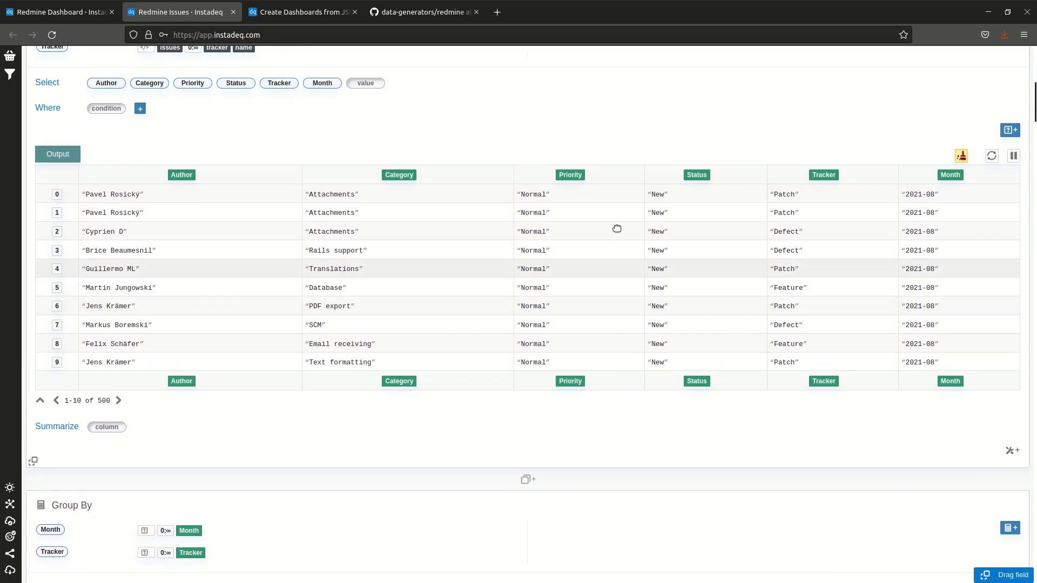
{"action": "scroll", "coordinate": [616, 213], "scroll_direction": "down", "scroll_amount": 3}
{"action": "scroll", "coordinate": [616, 222], "scroll_direction": "down", "scroll_amount": 4}
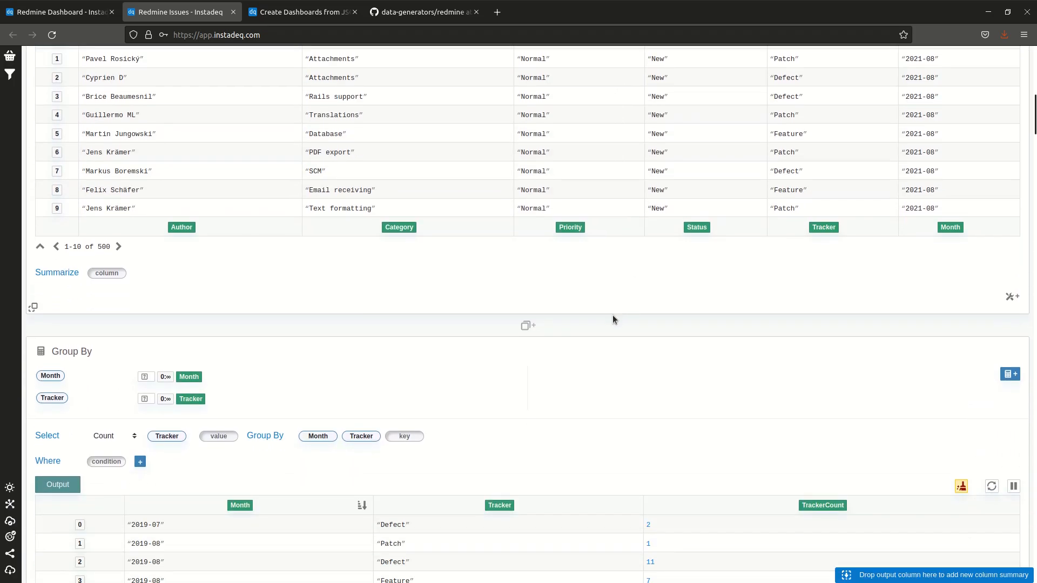
{"action": "left_click", "coordinate": [658, 330]}
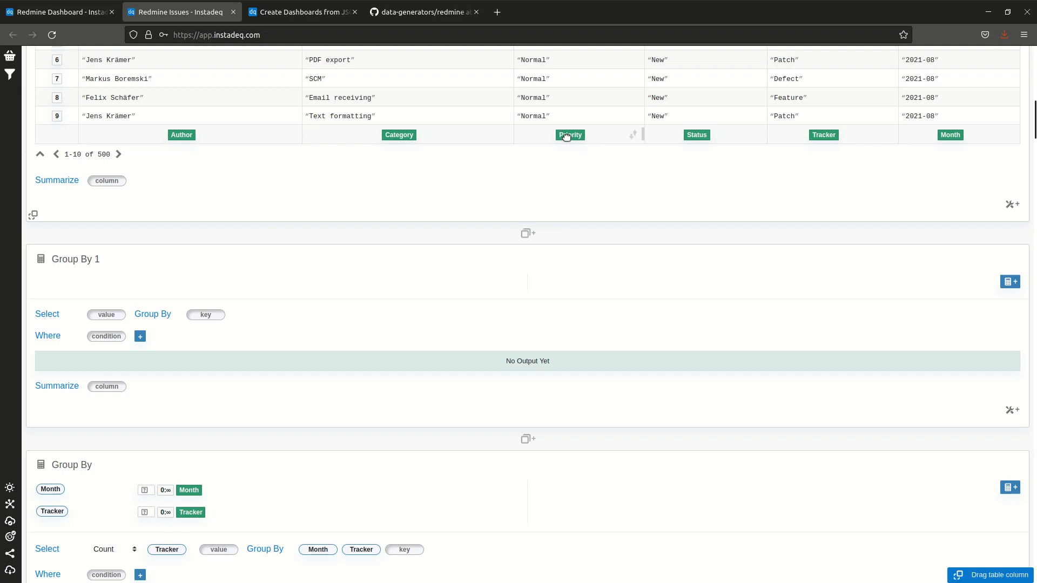
{"action": "left_click_drag", "start_coordinate": [690, 134], "coordinate": [112, 316]}
{"action": "left_click", "coordinate": [113, 323]}
{"action": "left_click", "coordinate": [112, 347]}
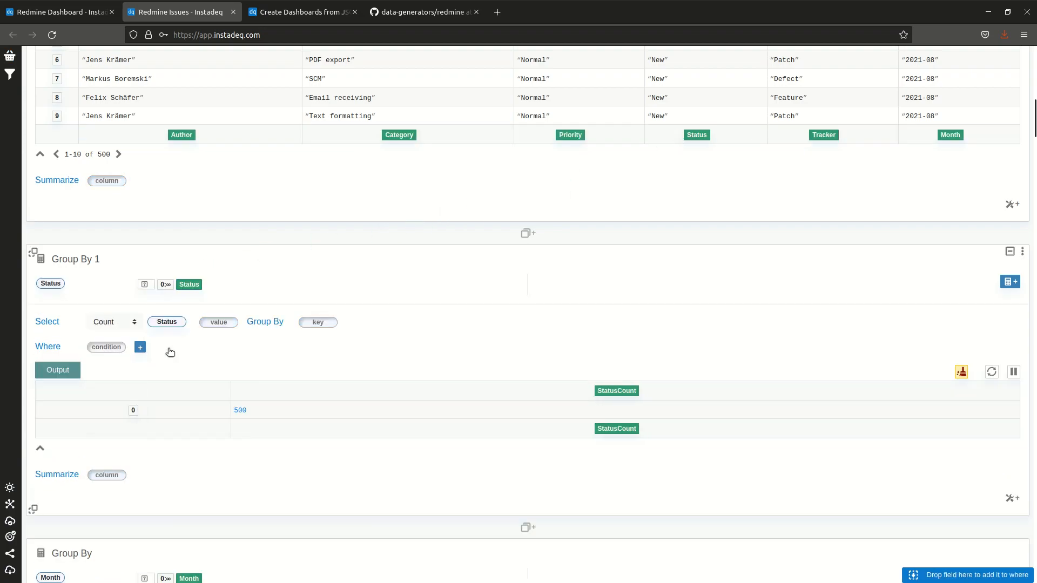
Group the status count by Month and Status, and sort the output by ascending Month.
{"action": "left_click_drag", "start_coordinate": [950, 137], "coordinate": [318, 322]}
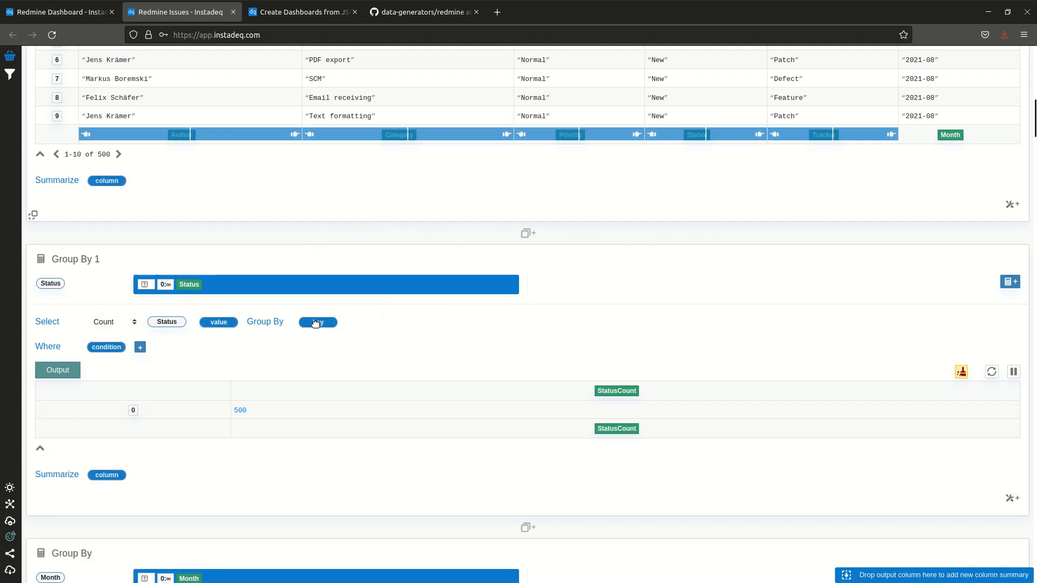
{"action": "left_click_drag", "start_coordinate": [167, 343], "coordinate": [348, 345]}
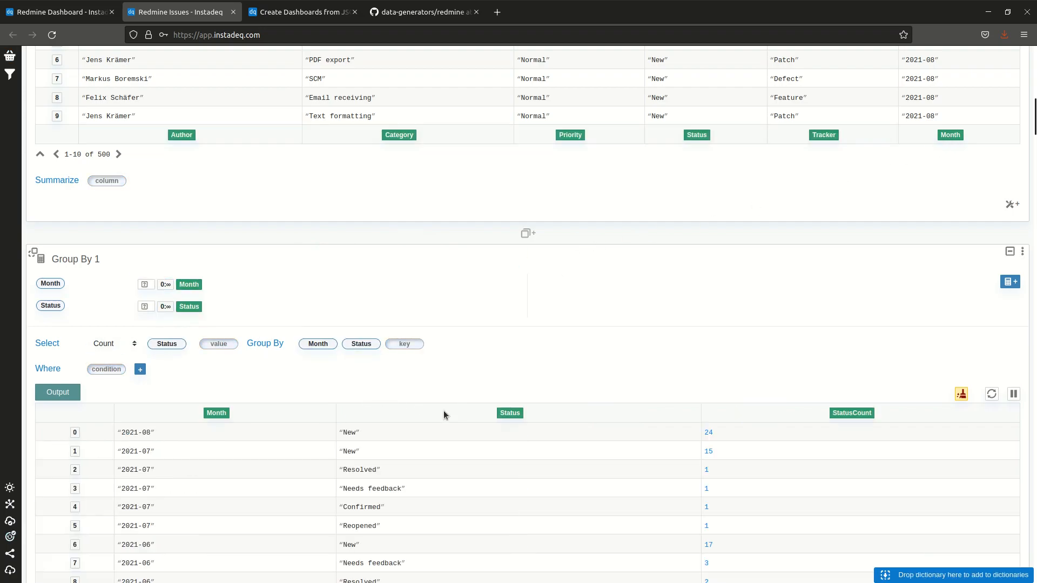
{"action": "left_click", "coordinate": [324, 416]}
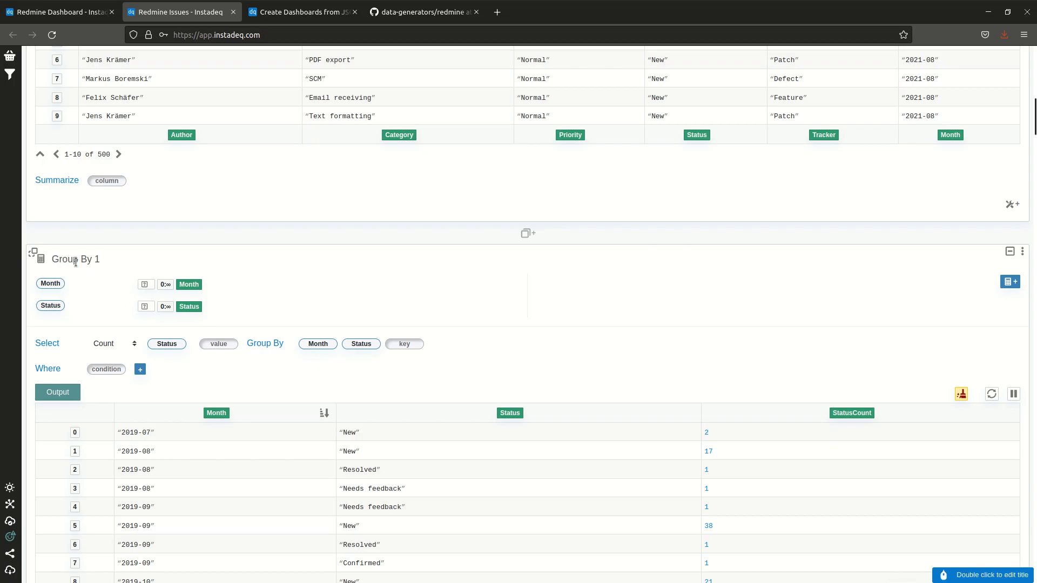
{"action": "scroll", "coordinate": [377, 263], "scroll_direction": "down", "scroll_amount": 1}
{"action": "scroll", "coordinate": [376, 262], "scroll_direction": "down", "scroll_amount": 6}
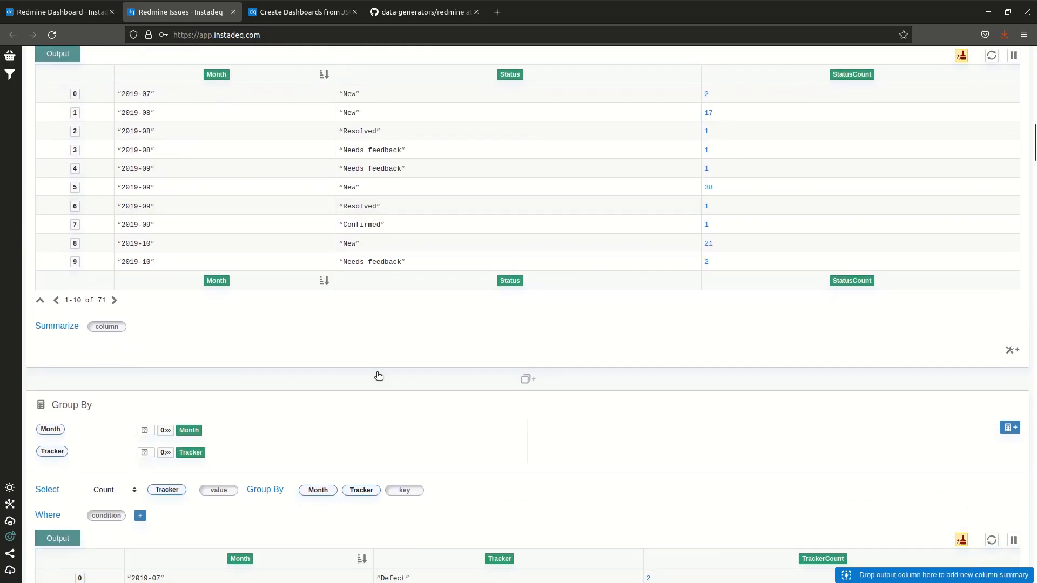
Add a Stacked Chart card below the status Group By card, with StatusCount as the value and Month and Status as keys.
{"action": "left_click", "coordinate": [528, 379]}
{"action": "scroll", "coordinate": [468, 271], "scroll_direction": "down", "scroll_amount": 3}
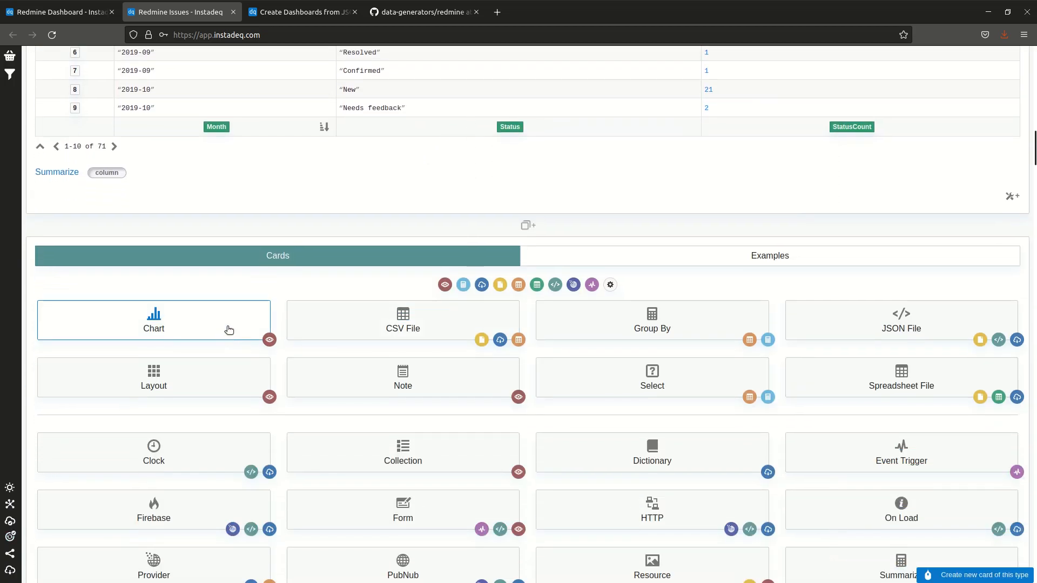
{"action": "left_click", "coordinate": [227, 329]}
{"action": "left_click_drag", "start_coordinate": [852, 126], "coordinate": [98, 305]}
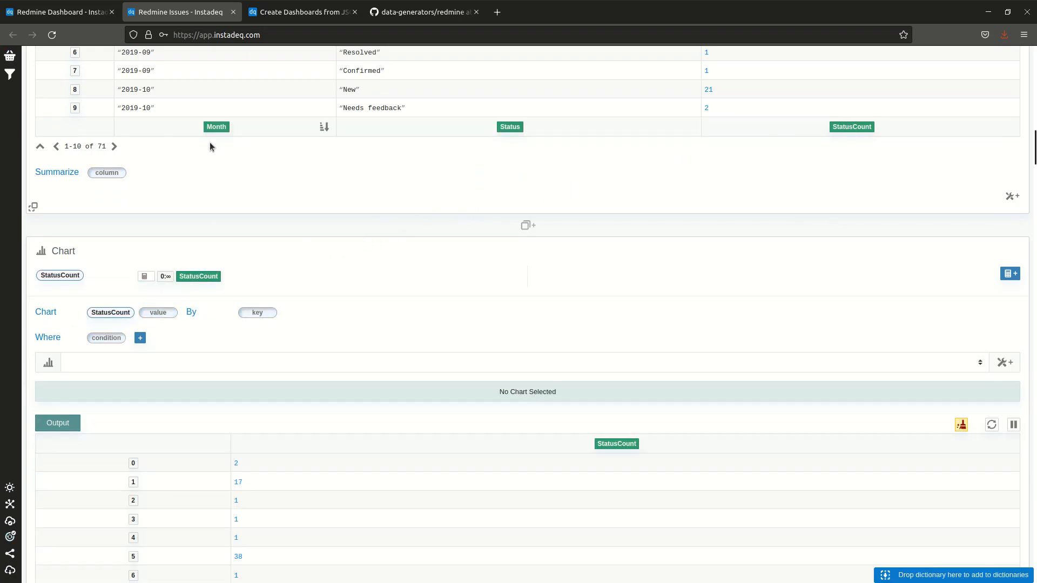
{"action": "left_click_drag", "start_coordinate": [216, 126], "coordinate": [244, 304]}
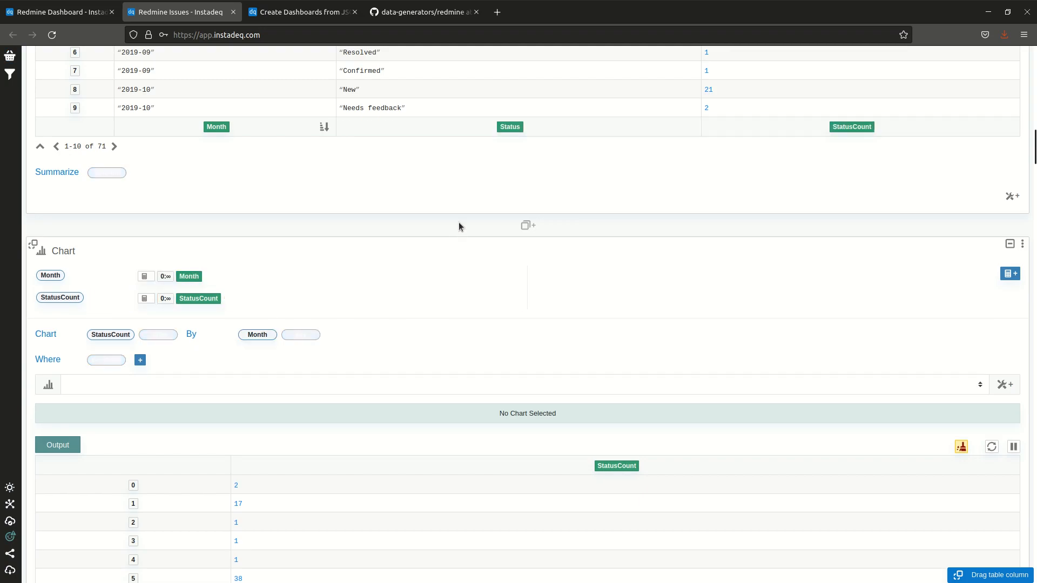
{"action": "left_click_drag", "start_coordinate": [509, 127], "coordinate": [308, 335]}
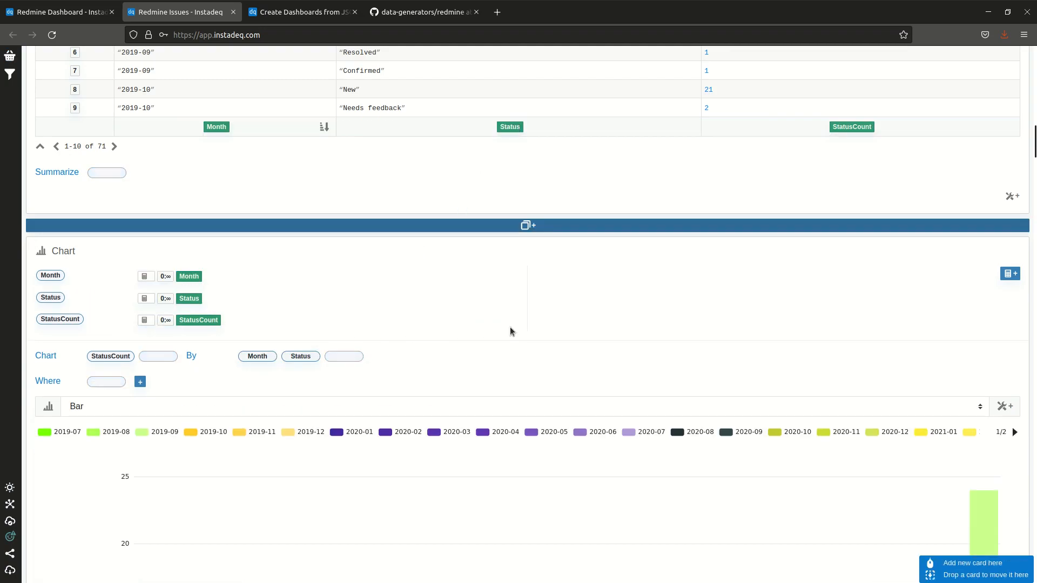
{"action": "scroll", "coordinate": [695, 225], "scroll_direction": "down", "scroll_amount": 3}
{"action": "scroll", "coordinate": [729, 199], "scroll_direction": "down", "scroll_amount": 5}
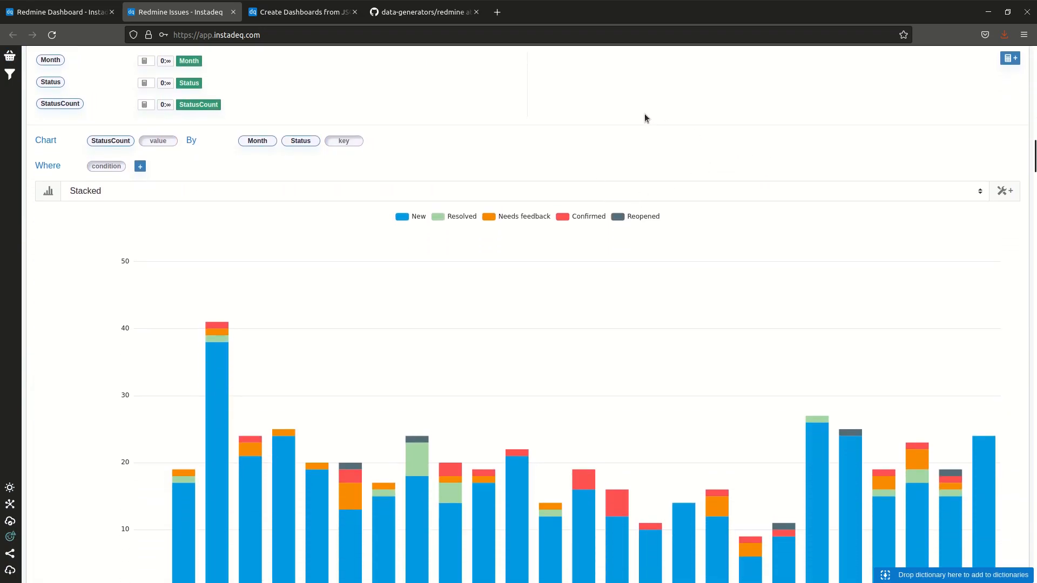
Rename the stacked status chart card as "By Status by Month".
{"action": "scroll", "coordinate": [52, 308], "scroll_direction": "up", "scroll_amount": 7}
{"action": "left_click", "coordinate": [61, 162]}
{"action": "type", "text": "By Status by Mpnth"}
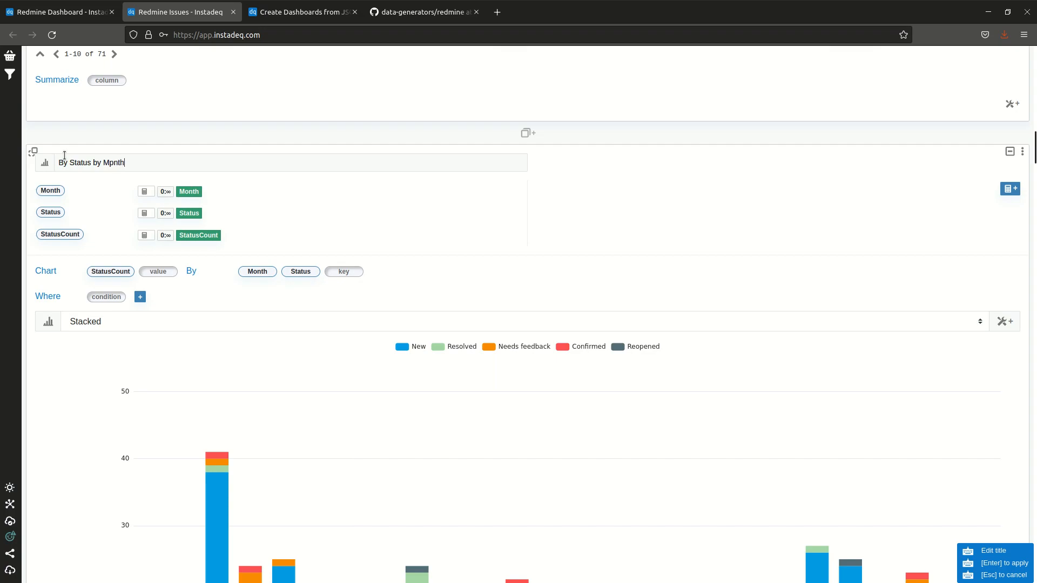
{"action": "key", "text": "Return"}
{"action": "double_click", "coordinate": [132, 161]}
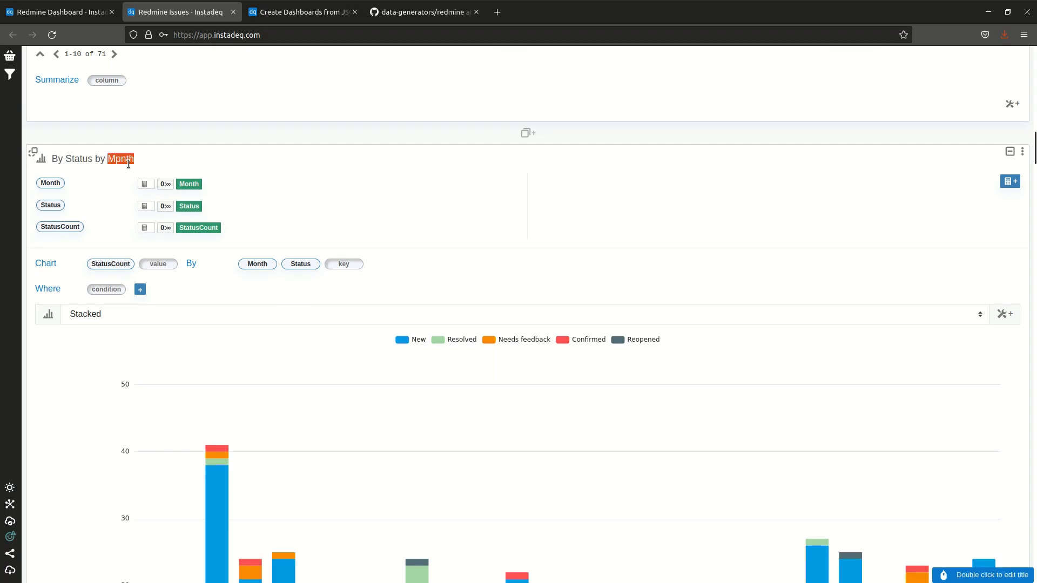
{"action": "key", "text": "BackSpace"}
{"action": "type", "text": "o"}
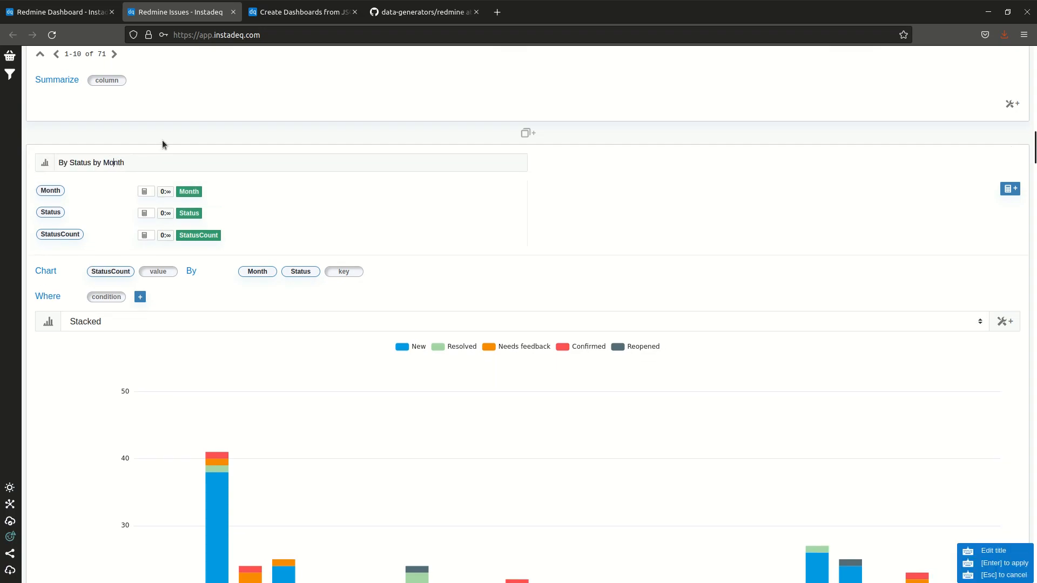
{"action": "key", "text": "Return"}
Check the reference Redmine Dashboard and add a Group By card directly below the issues Select card, with the Count of Category as its value.
{"action": "left_click", "coordinate": [79, 19]}
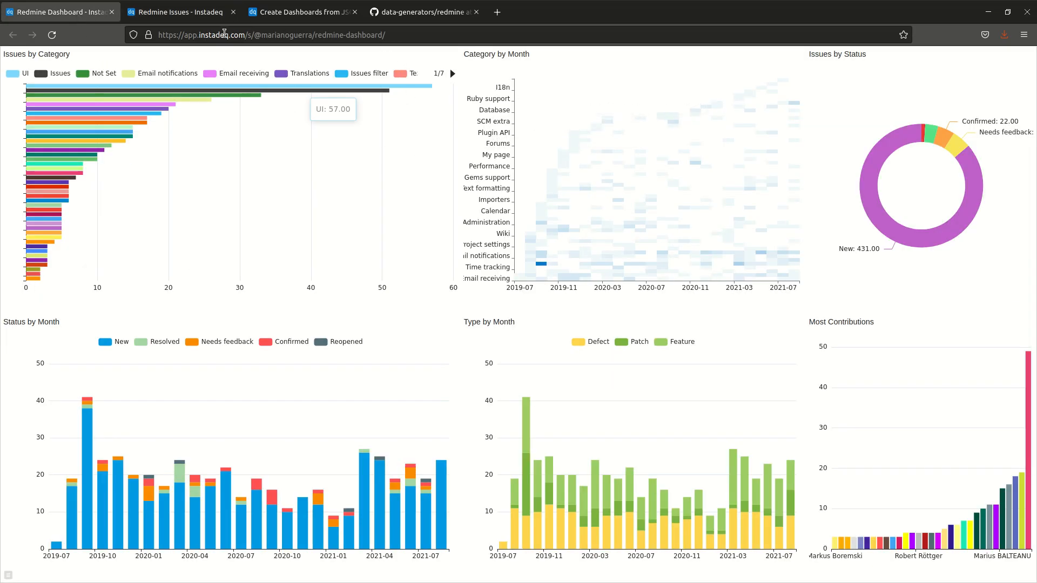
{"action": "left_click", "coordinate": [196, 19]}
{"action": "scroll", "coordinate": [532, 187], "scroll_direction": "up", "scroll_amount": 5}
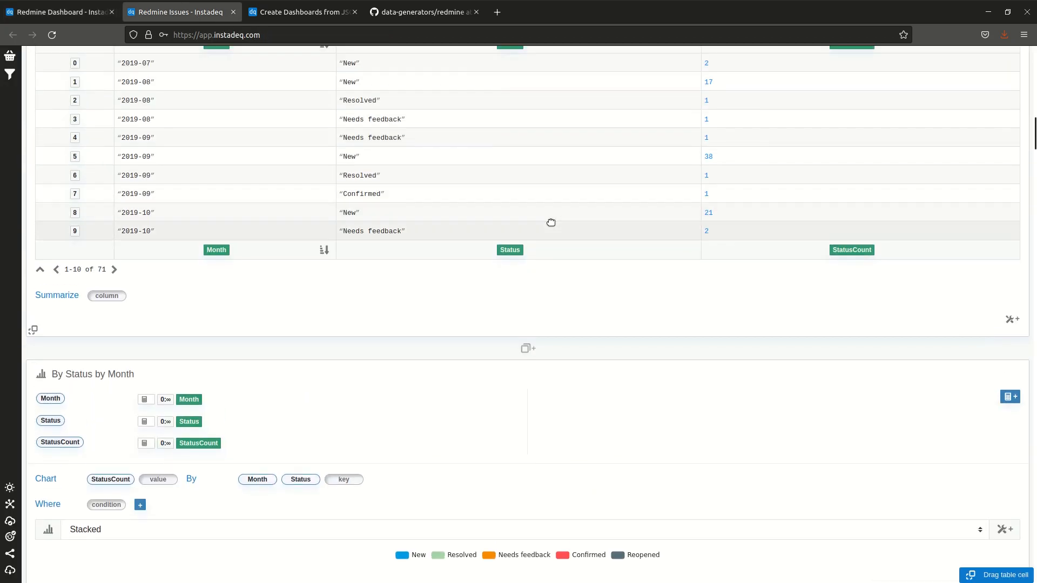
{"action": "scroll", "coordinate": [550, 222], "scroll_direction": "up", "scroll_amount": 6}
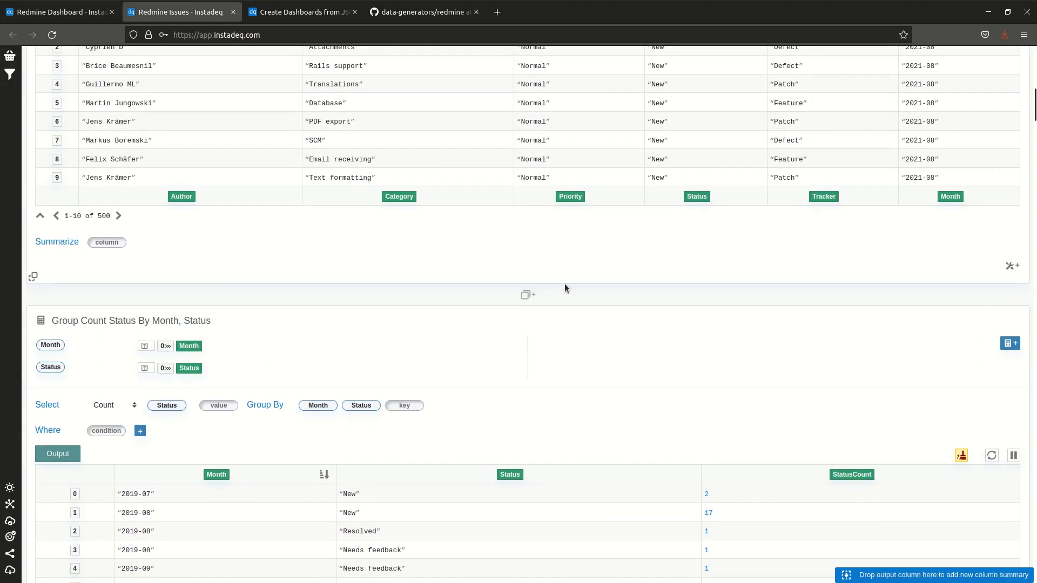
{"action": "left_click", "coordinate": [569, 297]}
{"action": "left_click", "coordinate": [603, 381]}
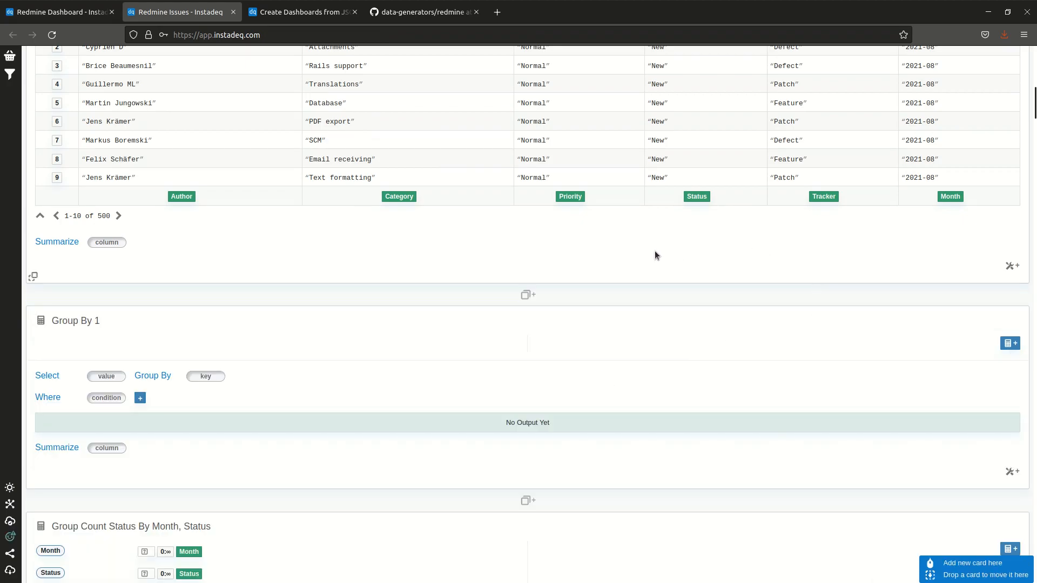
{"action": "left_click_drag", "start_coordinate": [399, 196], "coordinate": [103, 383]}
{"action": "left_click", "coordinate": [103, 382]}
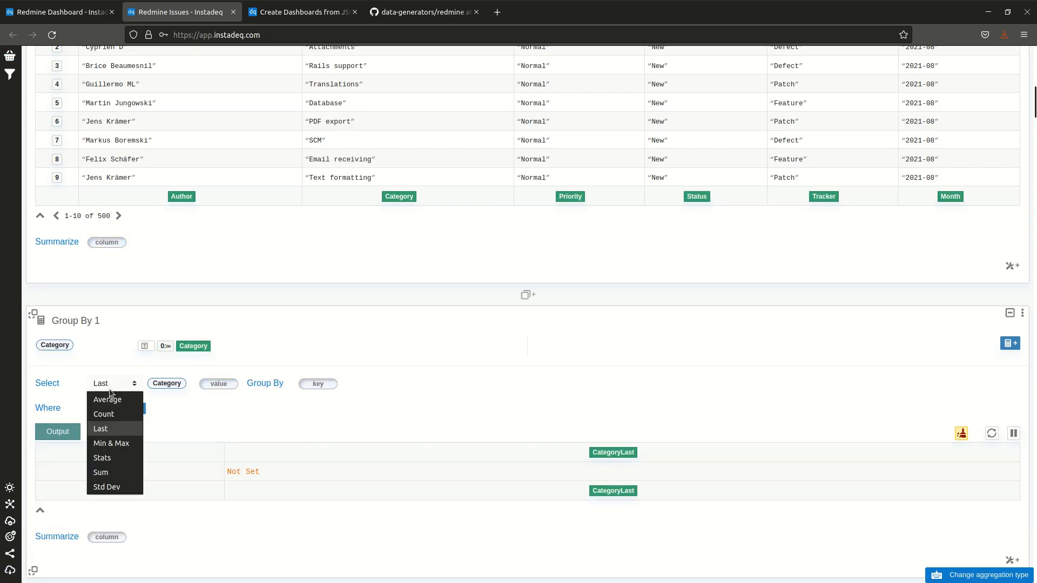
{"action": "left_click", "coordinate": [104, 414]}
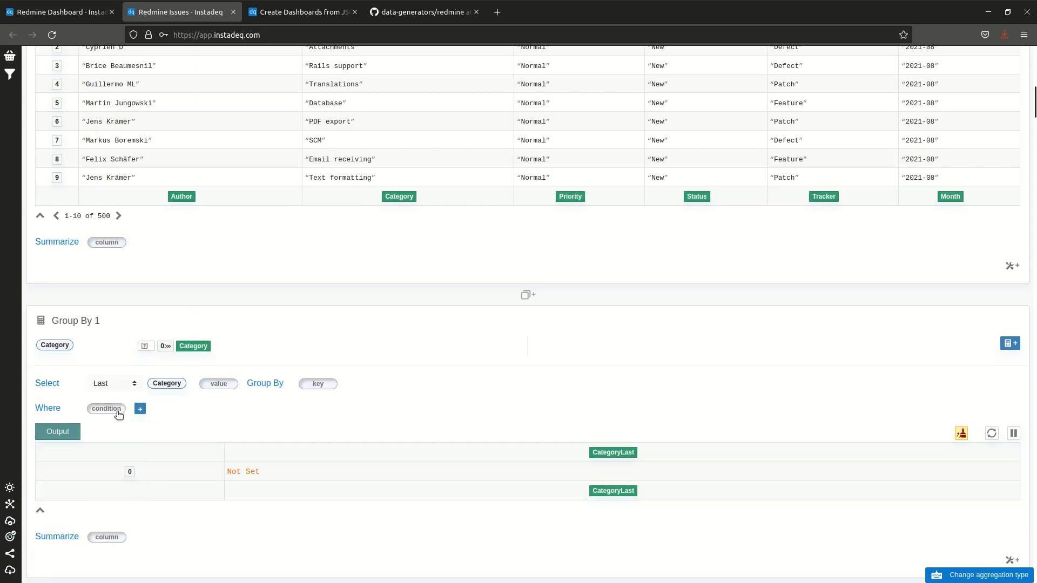
Group the category count by Month and Category, and sort the output by ascending Month.
{"action": "left_click_drag", "start_coordinate": [951, 196], "coordinate": [310, 386]}
{"action": "left_click_drag", "start_coordinate": [172, 410], "coordinate": [364, 410]}
{"action": "scroll", "coordinate": [627, 338], "scroll_direction": "down", "scroll_amount": 5}
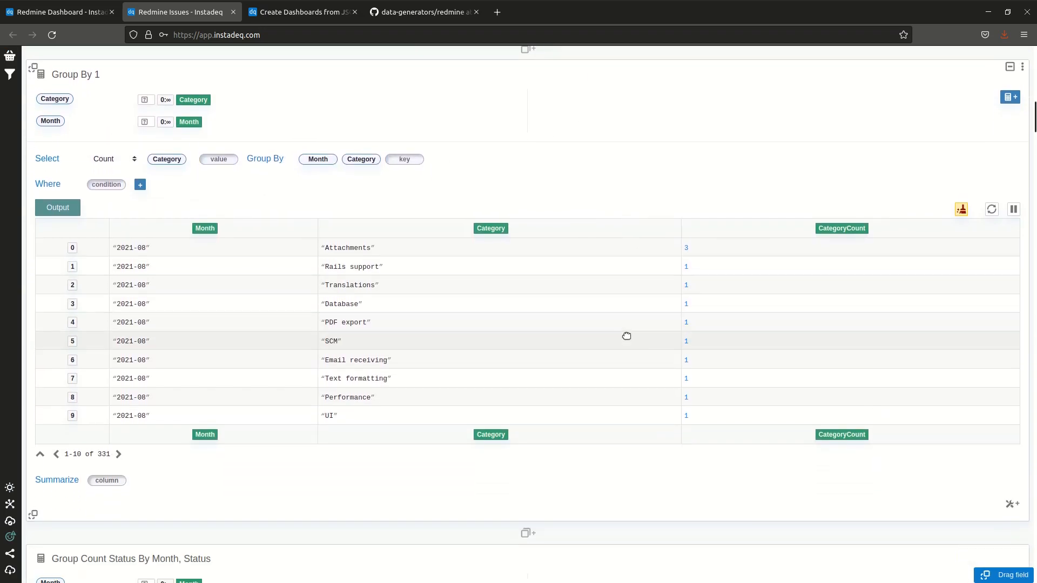
{"action": "left_click", "coordinate": [305, 229]}
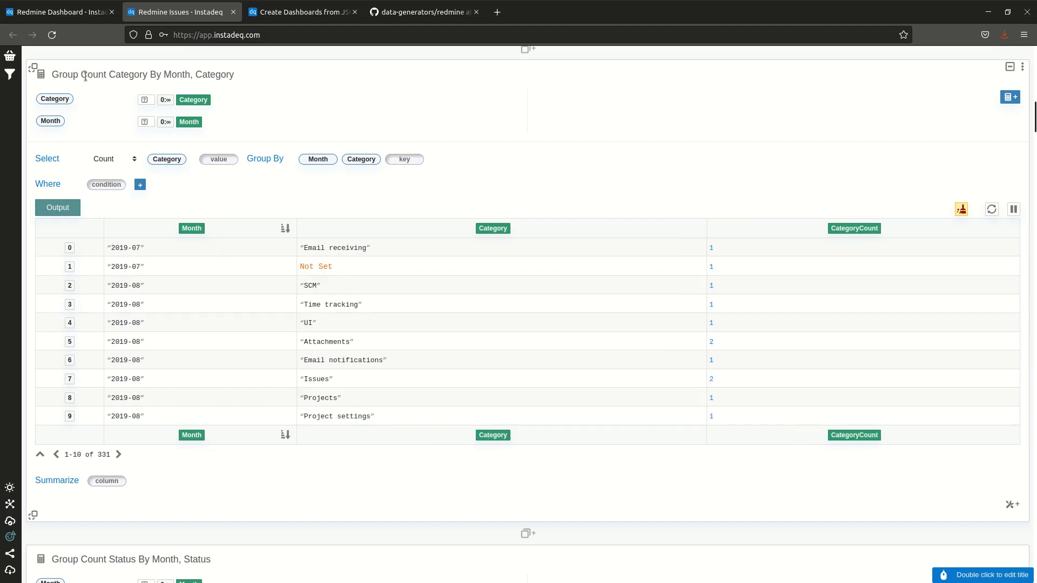
Add a Chart card below the category Group By card, with CategoryCount as the value and Month and Category as keys.
{"action": "left_click", "coordinate": [383, 533]}
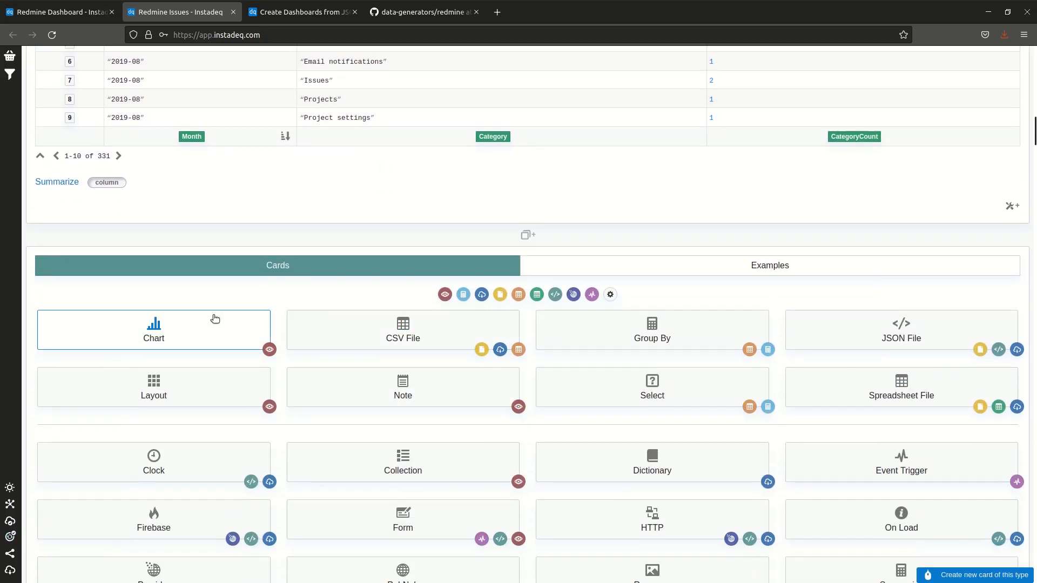
{"action": "left_click", "coordinate": [213, 322]}
{"action": "left_click_drag", "start_coordinate": [614, 176], "coordinate": [106, 317]}
{"action": "left_click_drag", "start_coordinate": [196, 138], "coordinate": [264, 323]}
{"action": "left_click_drag", "start_coordinate": [314, 312], "coordinate": [310, 344]}
{"action": "scroll", "coordinate": [590, 254], "scroll_direction": "down", "scroll_amount": 3}
{"action": "scroll", "coordinate": [573, 225], "scroll_direction": "down", "scroll_amount": 3}
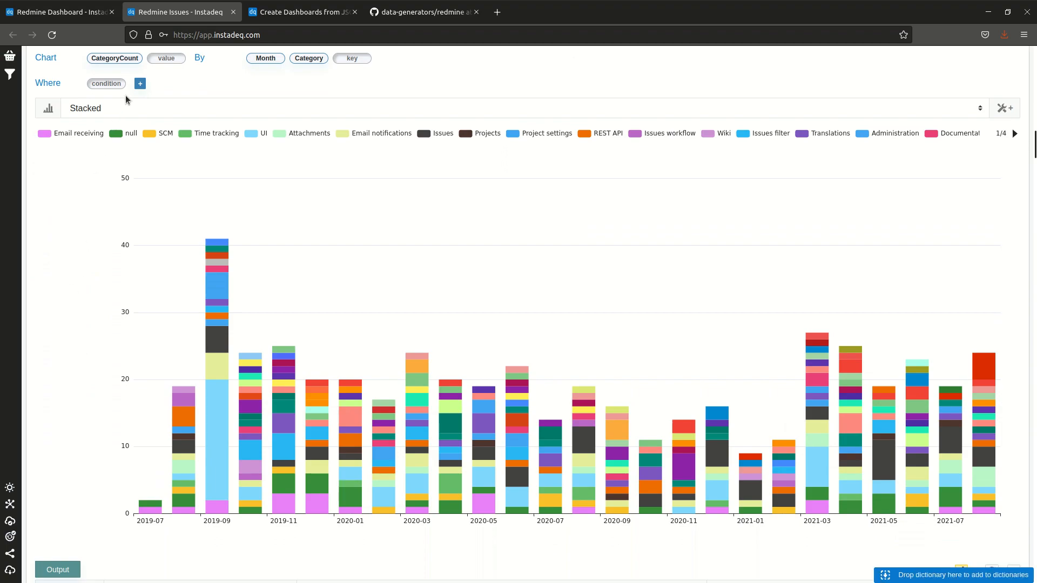
Change the category chart to a Heatmap, with Month as its Category and Category as its Sub Category.
{"action": "left_click", "coordinate": [130, 108]}
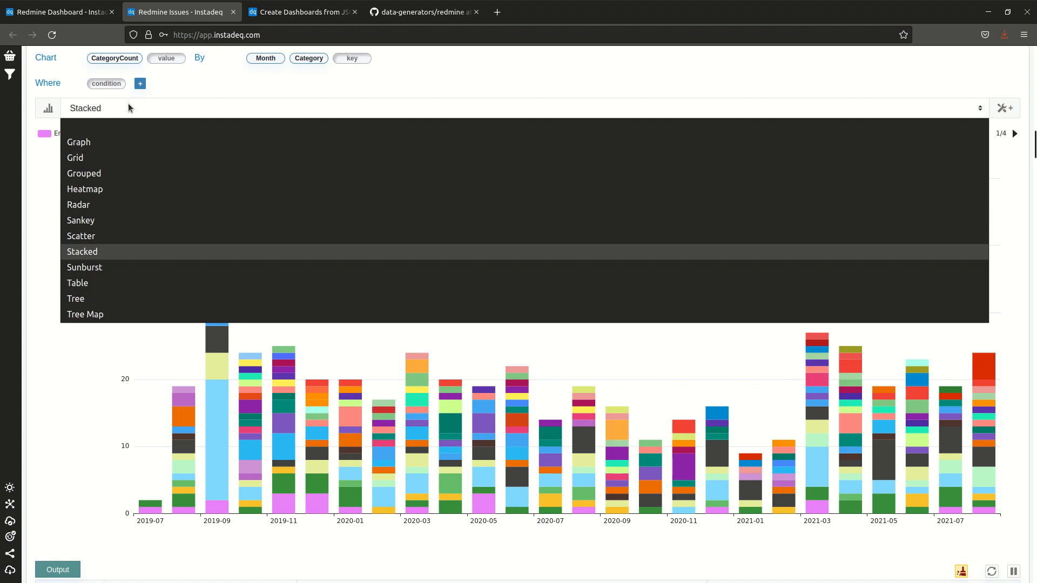
{"action": "left_click", "coordinate": [125, 190]}
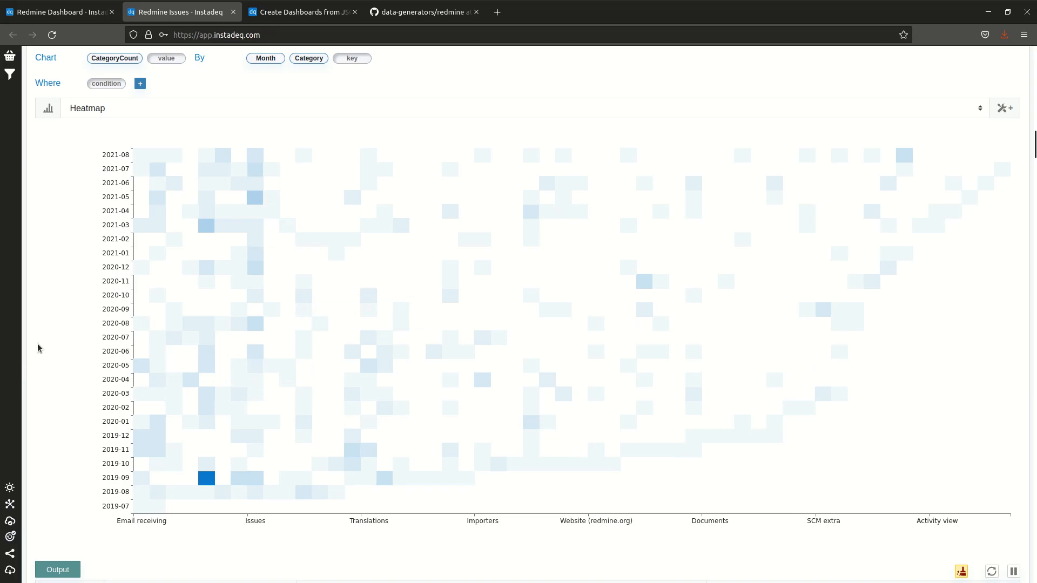
{"action": "scroll", "coordinate": [40, 325], "scroll_direction": "up", "scroll_amount": 1}
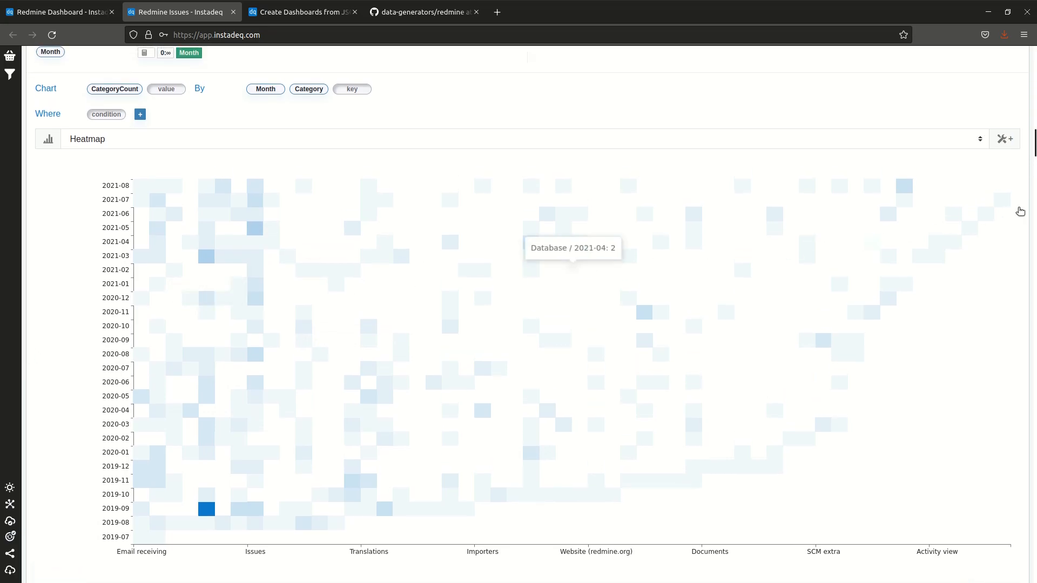
{"action": "left_click", "coordinate": [1005, 140]}
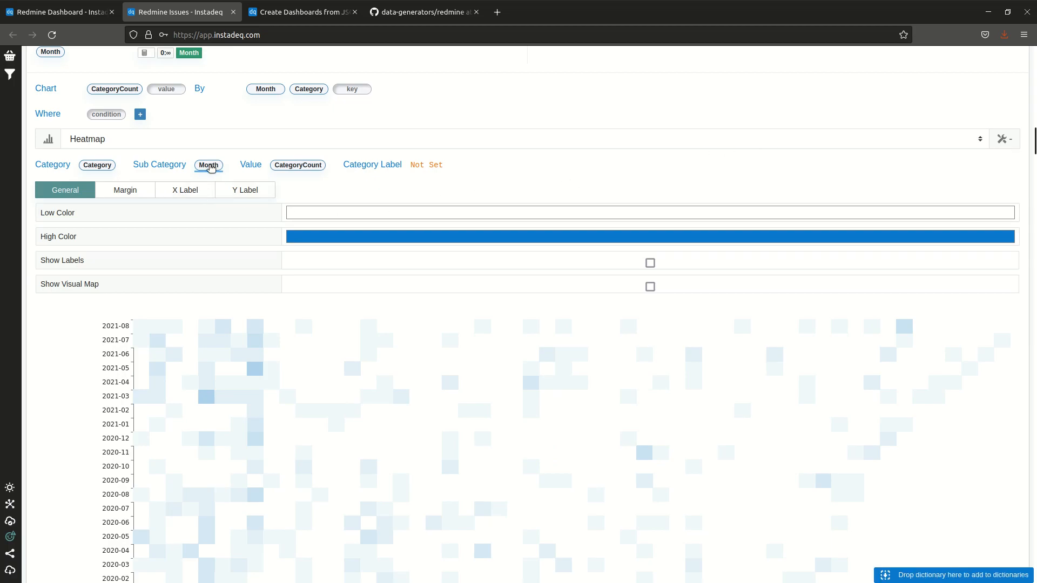
{"action": "left_click_drag", "start_coordinate": [212, 169], "coordinate": [93, 166]}
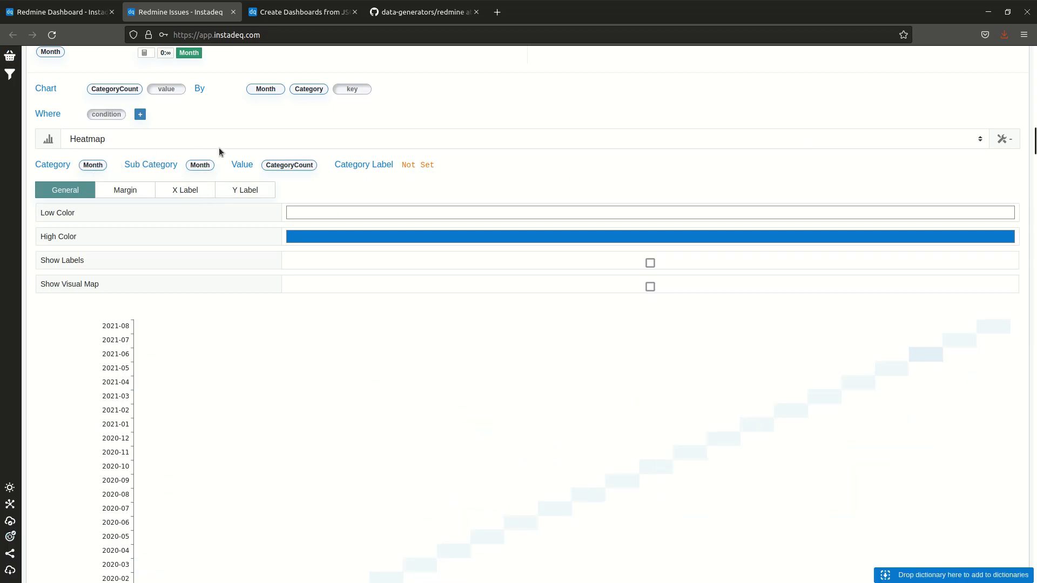
{"action": "left_click_drag", "start_coordinate": [313, 93], "coordinate": [201, 166]}
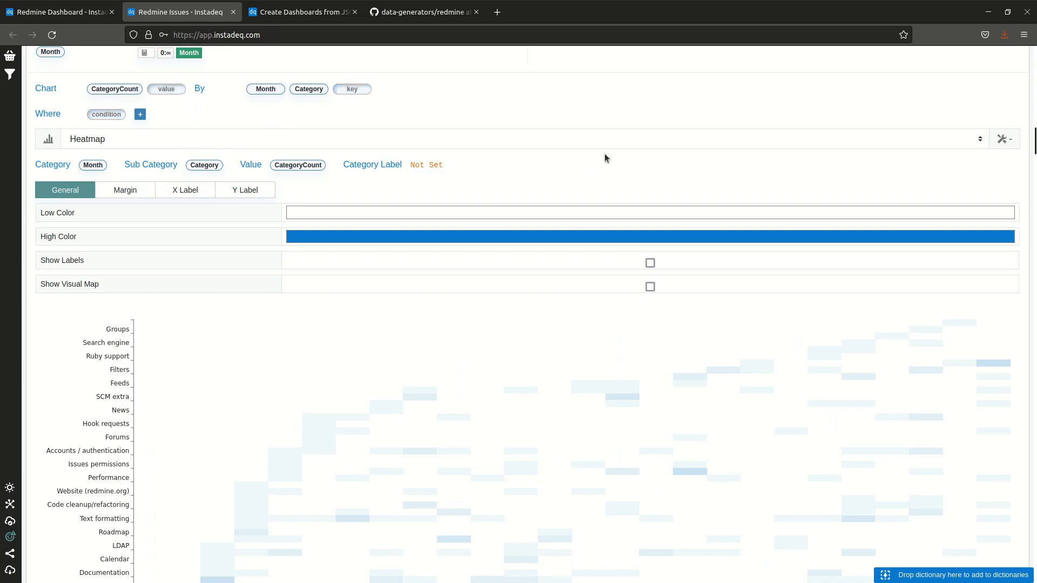
{"action": "scroll", "coordinate": [59, 333], "scroll_direction": "down", "scroll_amount": 4}
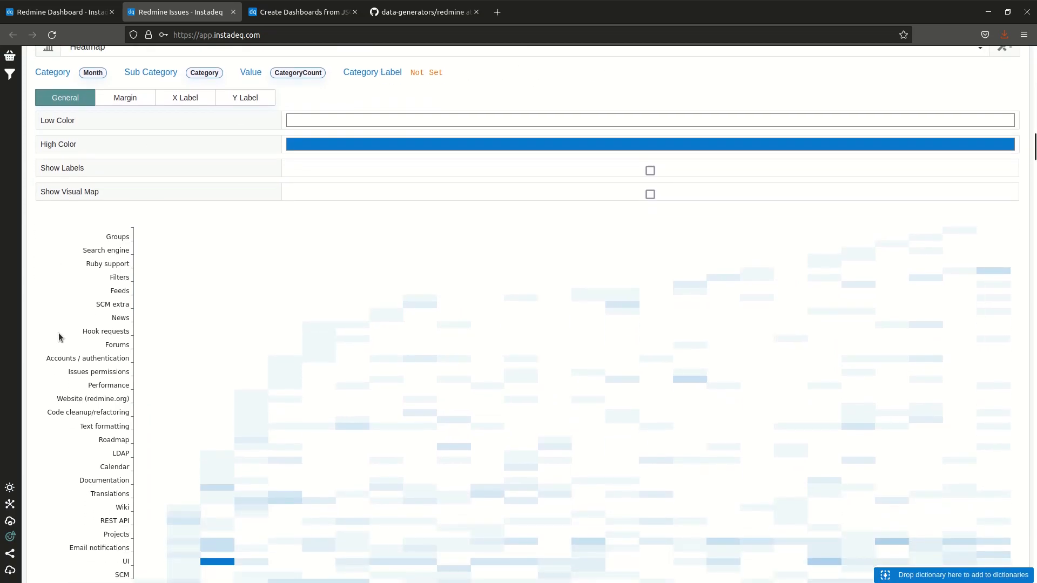
{"action": "scroll", "coordinate": [58, 332], "scroll_direction": "up", "scroll_amount": 3}
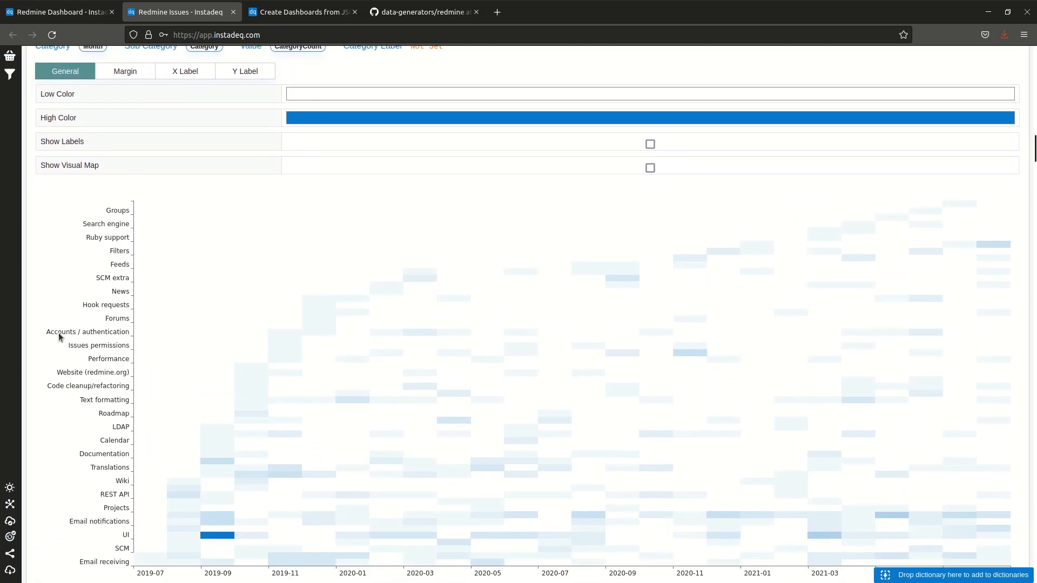
{"action": "scroll", "coordinate": [101, 249], "scroll_direction": "down", "scroll_amount": 3}
Rename the heatmap chart card as "By Category By Month".
{"action": "scroll", "coordinate": [84, 263], "scroll_direction": "up", "scroll_amount": 8}
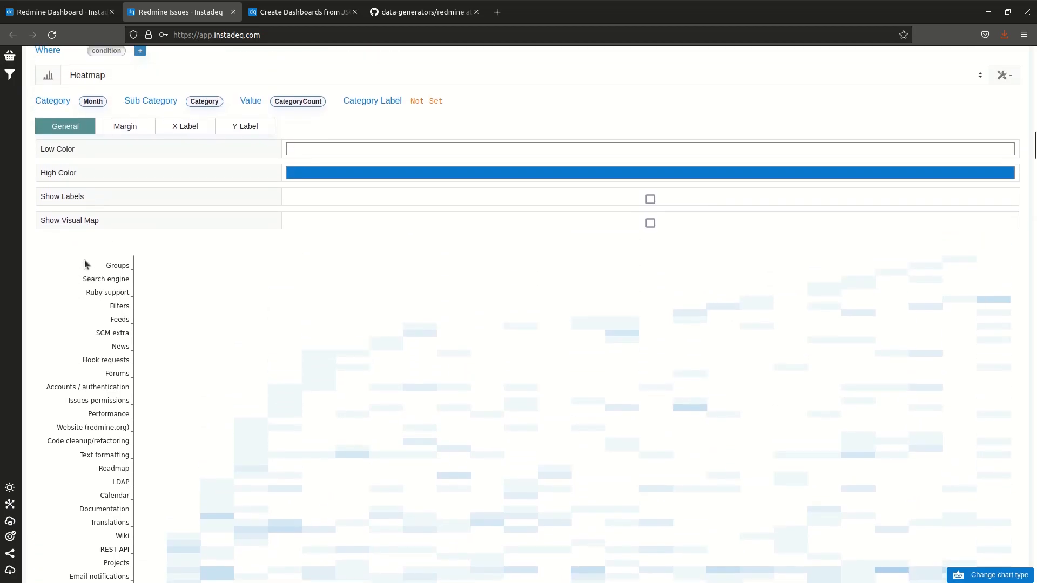
{"action": "left_click", "coordinate": [74, 137]}
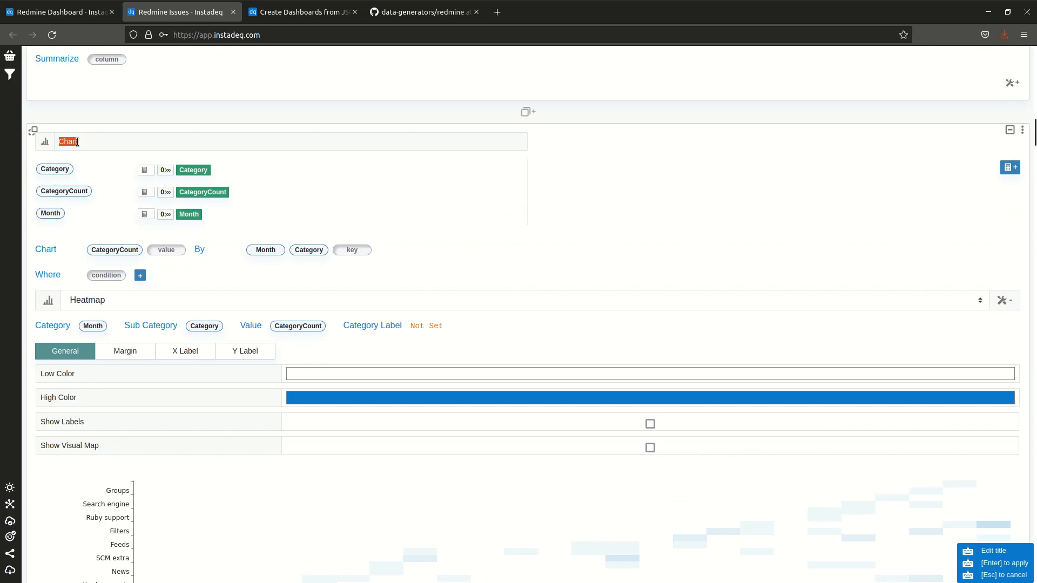
{"action": "type", "text": "By Category By Month"}
{"action": "key", "text": "Return"}
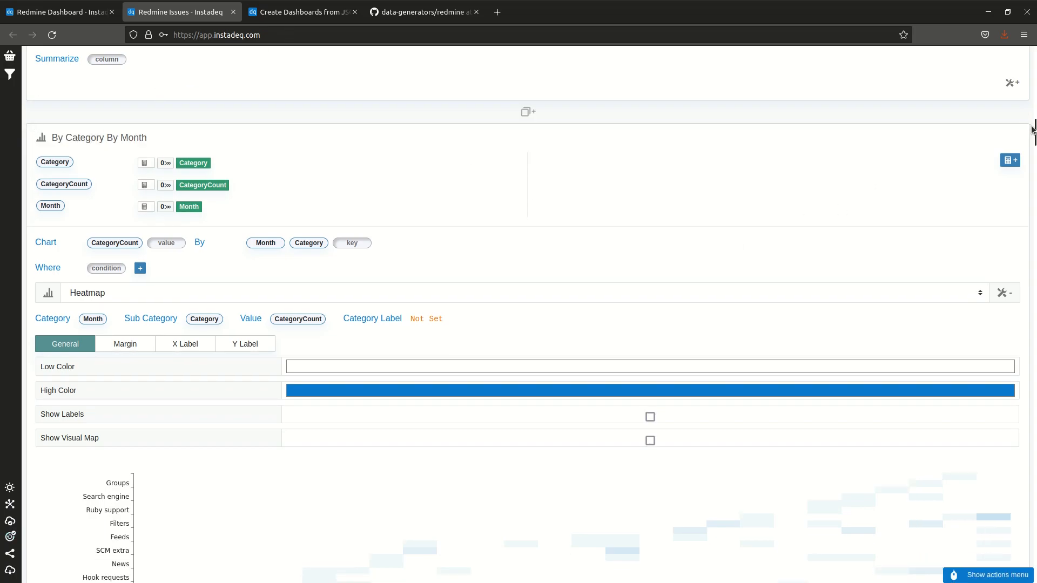
Add a Layout card after the last card of the document and rename it as "Redmine Issues Dashboard".
{"action": "left_click_drag", "start_coordinate": [1035, 134], "coordinate": [1035, 566]}
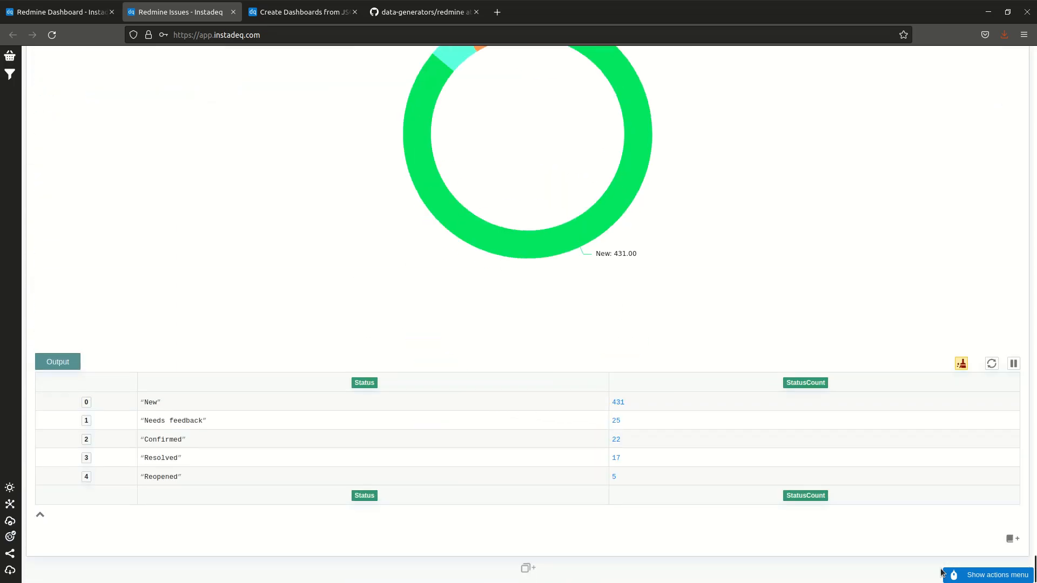
{"action": "left_click", "coordinate": [670, 573]}
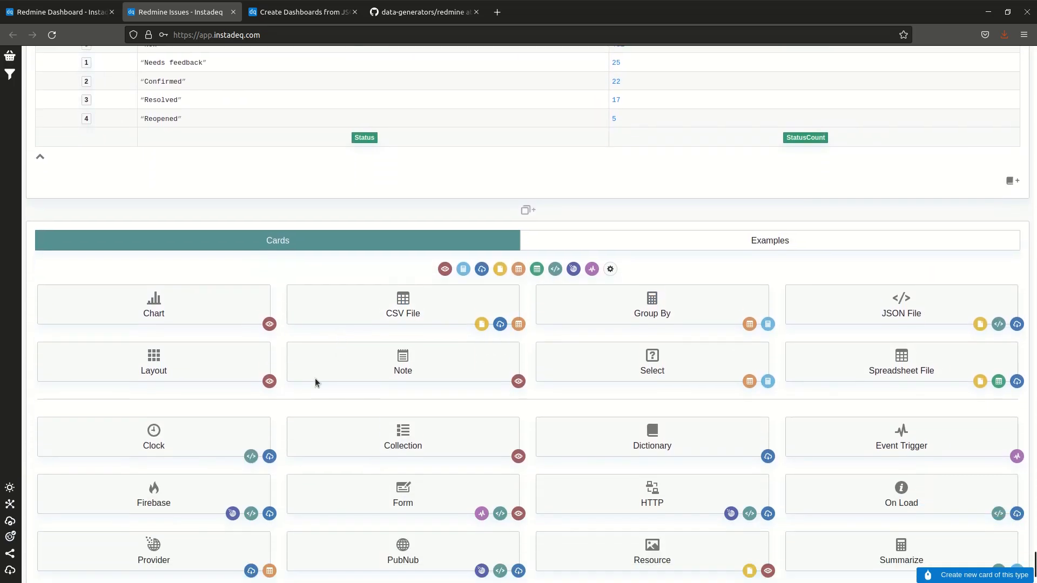
{"action": "left_click", "coordinate": [215, 327]}
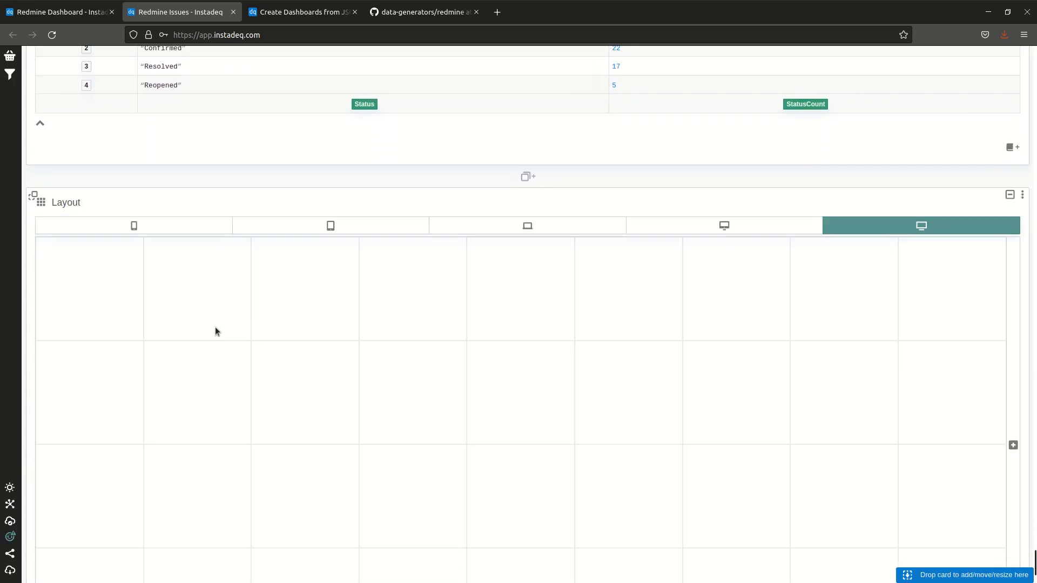
{"action": "left_click", "coordinate": [78, 204]}
{"action": "double_click", "coordinate": [79, 205]}
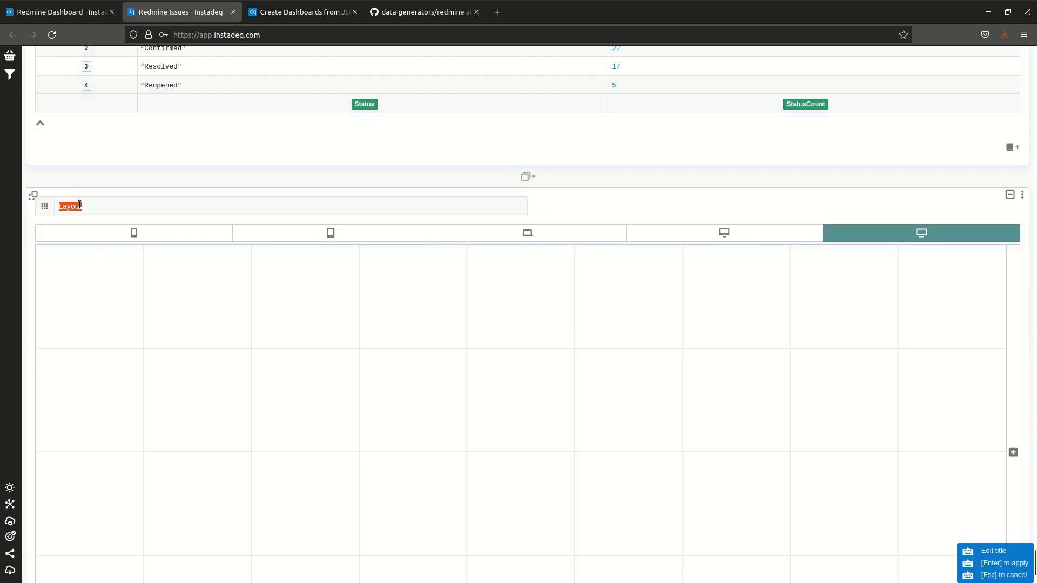
{"action": "type", "text": "Redmine Issues Dashba"}
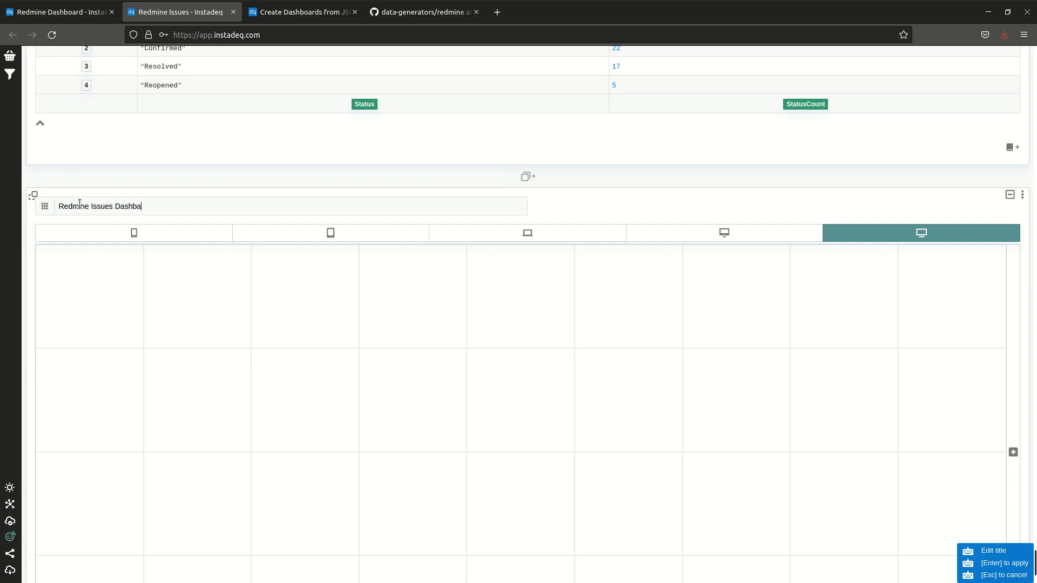
{"action": "type", "text": "rd"}
{"action": "key", "text": "Return"}
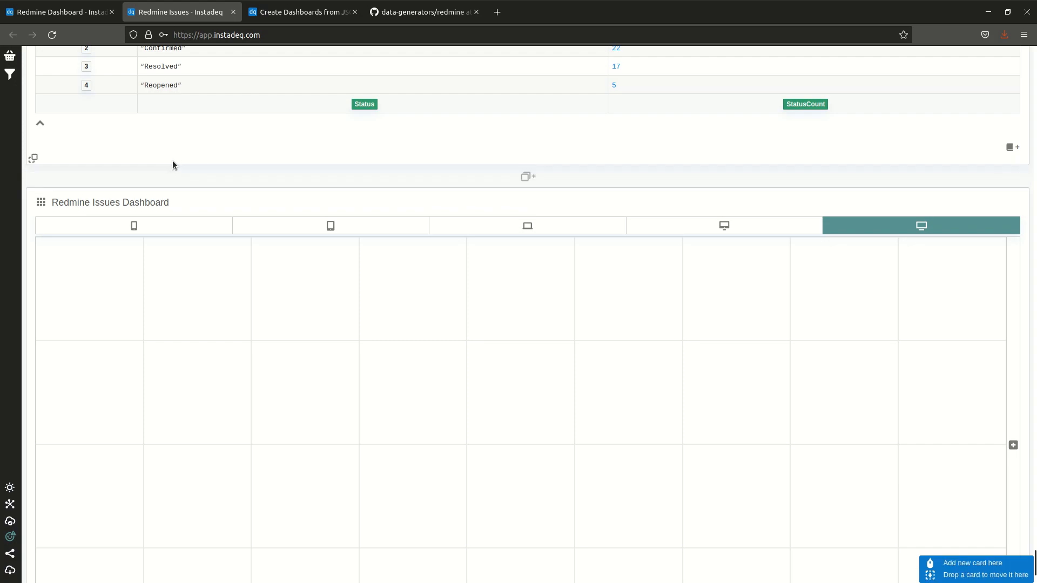
{"action": "scroll", "coordinate": [170, 157], "scroll_direction": "down", "scroll_amount": 2}
{"action": "scroll", "coordinate": [303, 189], "scroll_direction": "up", "scroll_amount": 2}
{"action": "scroll", "coordinate": [266, 137], "scroll_direction": "up", "scroll_amount": 5}
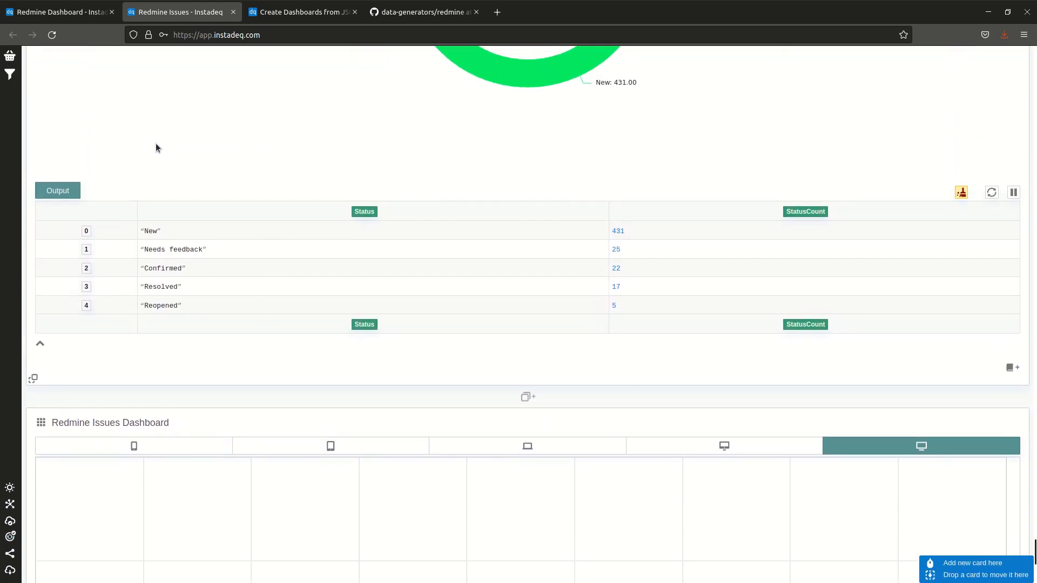
{"action": "scroll", "coordinate": [155, 148], "scroll_direction": "down", "scroll_amount": 3}
{"action": "left_click_drag", "start_coordinate": [33, 249], "coordinate": [153, 245]}
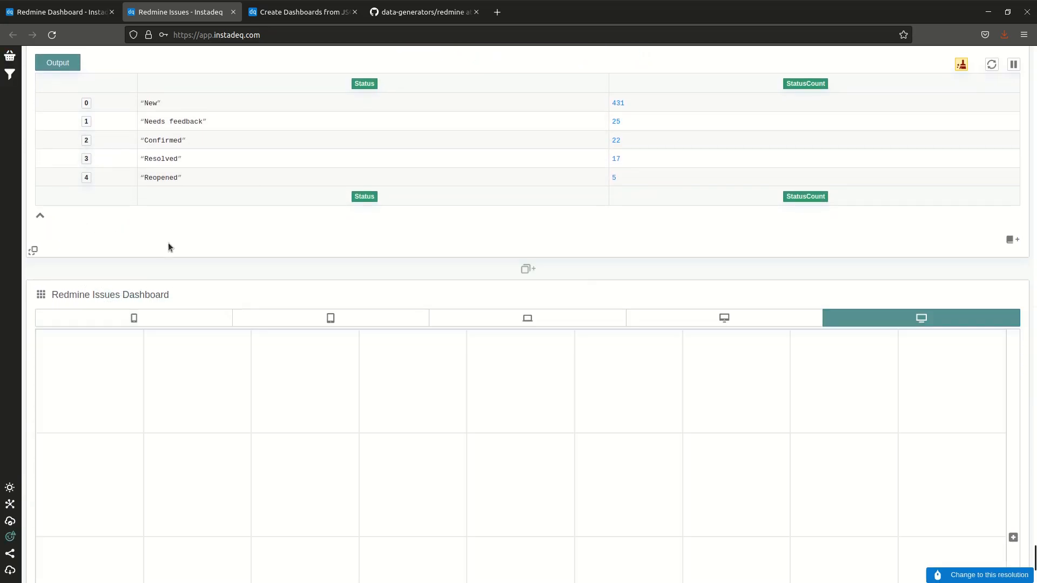
{"action": "scroll", "coordinate": [193, 242], "scroll_direction": "down", "scroll_amount": 3}
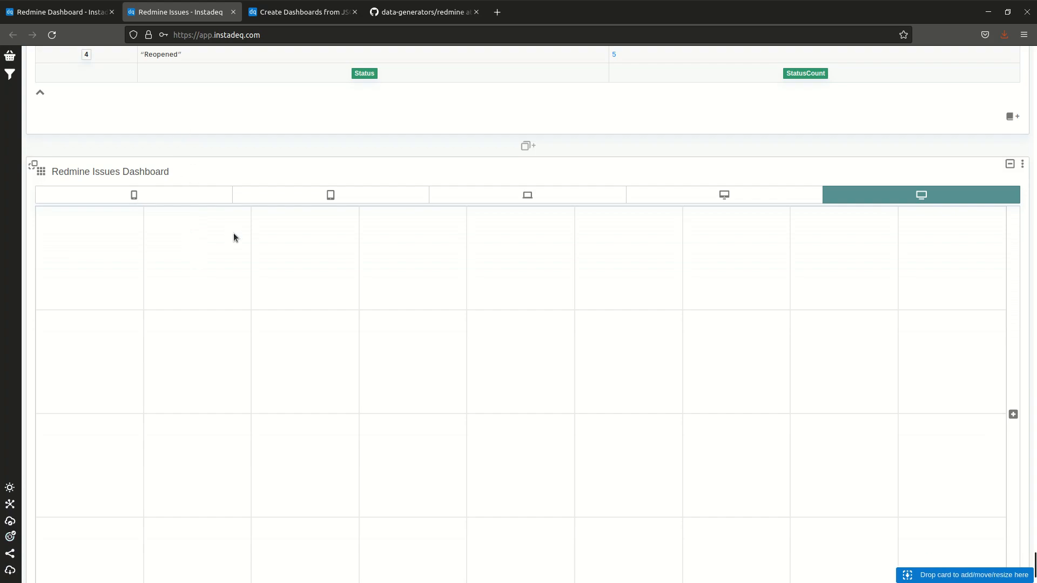
{"action": "scroll", "coordinate": [187, 130], "scroll_direction": "up", "scroll_amount": 1}
Add the By Status chart card to the basket, and empty the basket again.
{"action": "left_click", "coordinate": [9, 56]}
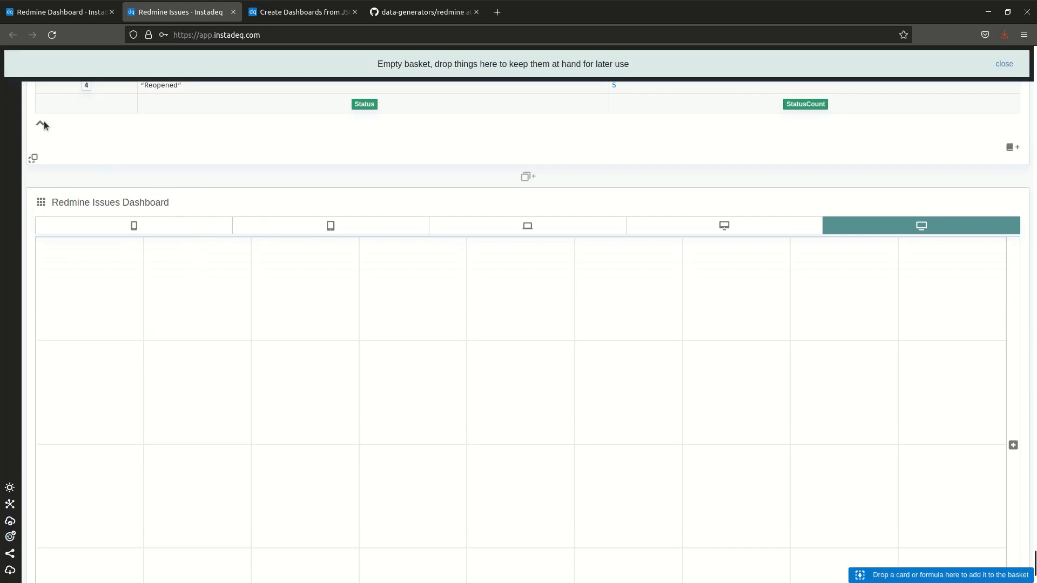
{"action": "left_click_drag", "start_coordinate": [52, 113], "coordinate": [126, 68]}
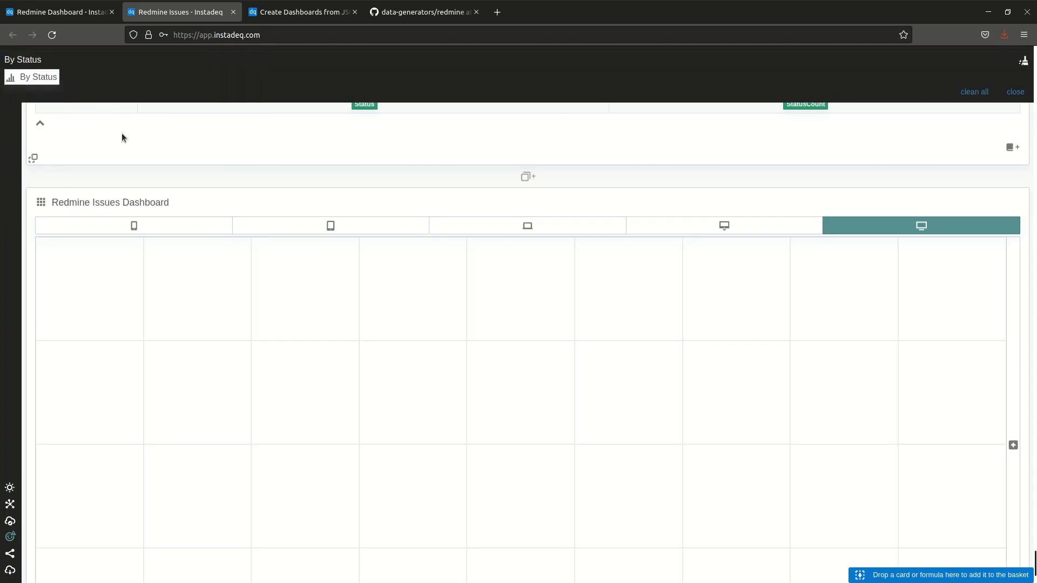
{"action": "mouse_move", "coordinate": [48, 80]}
{"action": "left_mouse_down"}
{"action": "mouse_move", "coordinate": [81, 229]}
{"action": "mouse_move", "coordinate": [58, 81]}
{"action": "left_mouse_up"}
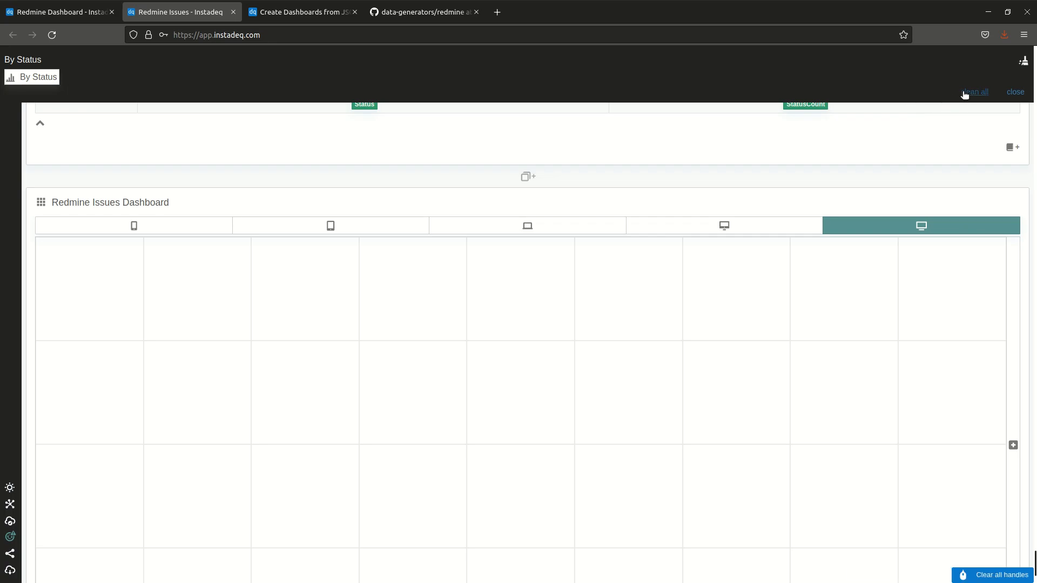
{"action": "left_click", "coordinate": [1022, 61]}
{"action": "left_click", "coordinate": [1002, 65]}
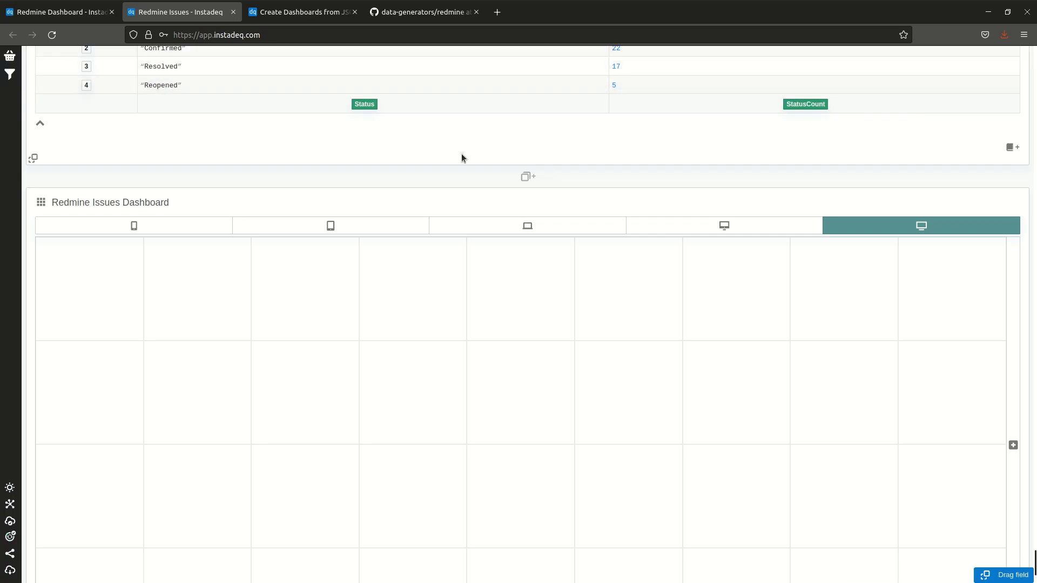
Filter the document's cards to show only the Visual ones.
{"action": "left_click", "coordinate": [10, 75]}
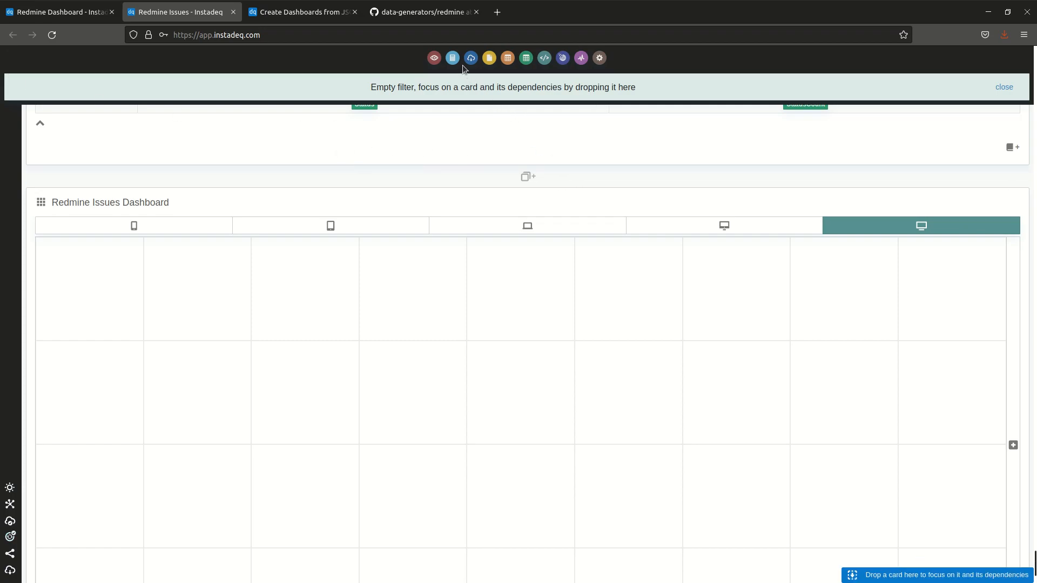
{"action": "left_click", "coordinate": [435, 58]}
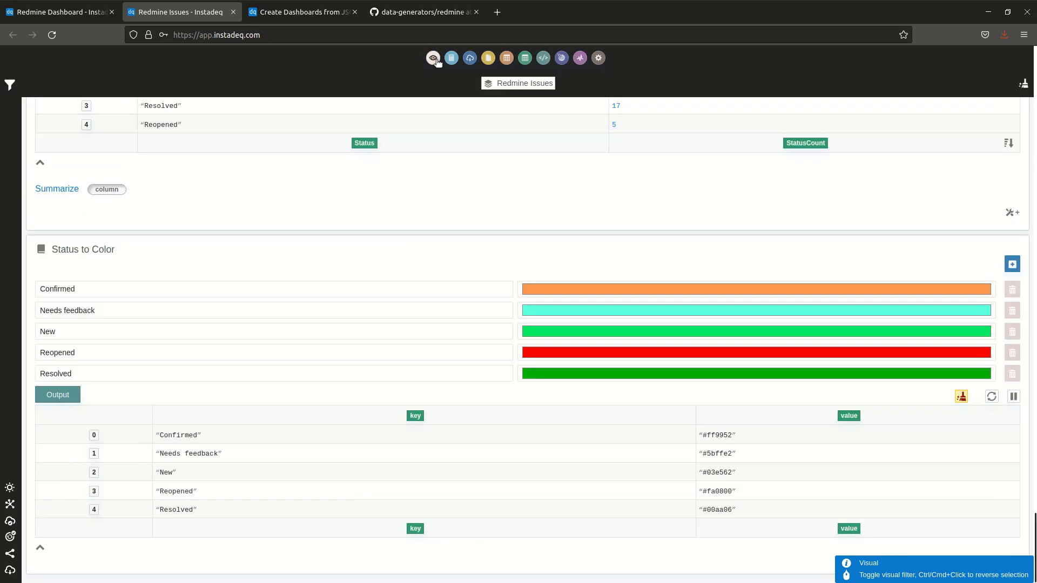
{"action": "left_click", "coordinate": [434, 59]}
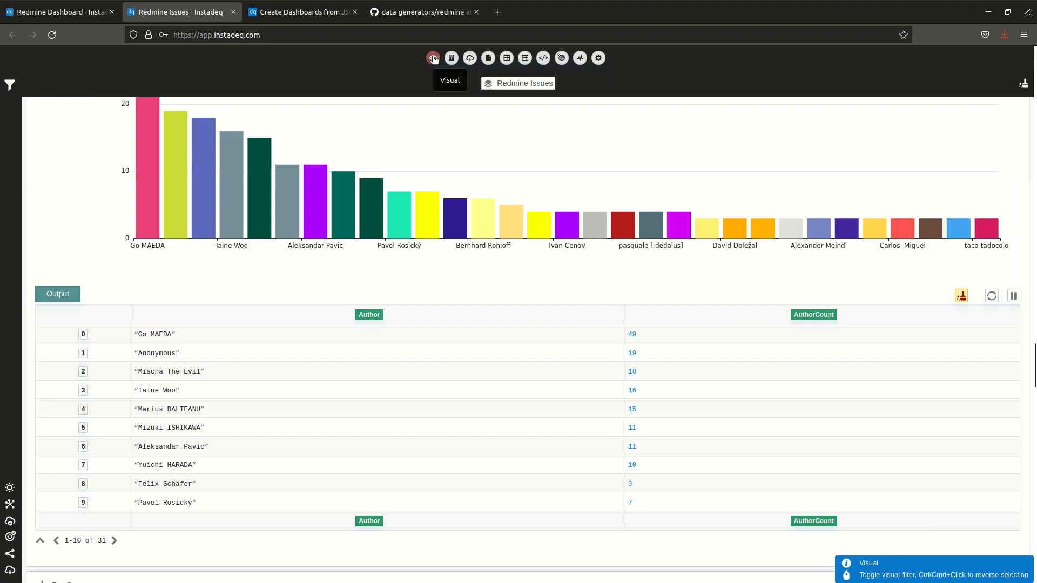
{"action": "left_click", "coordinate": [433, 58]}
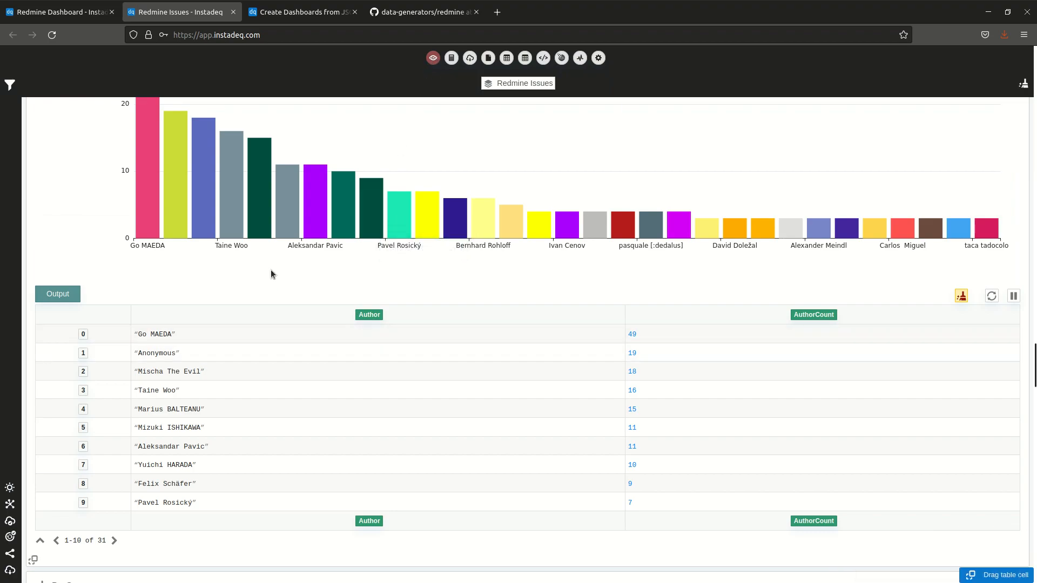
{"action": "scroll", "coordinate": [296, 270], "scroll_direction": "up", "scroll_amount": 1}
{"action": "scroll", "coordinate": [551, 170], "scroll_direction": "up", "scroll_amount": 2}
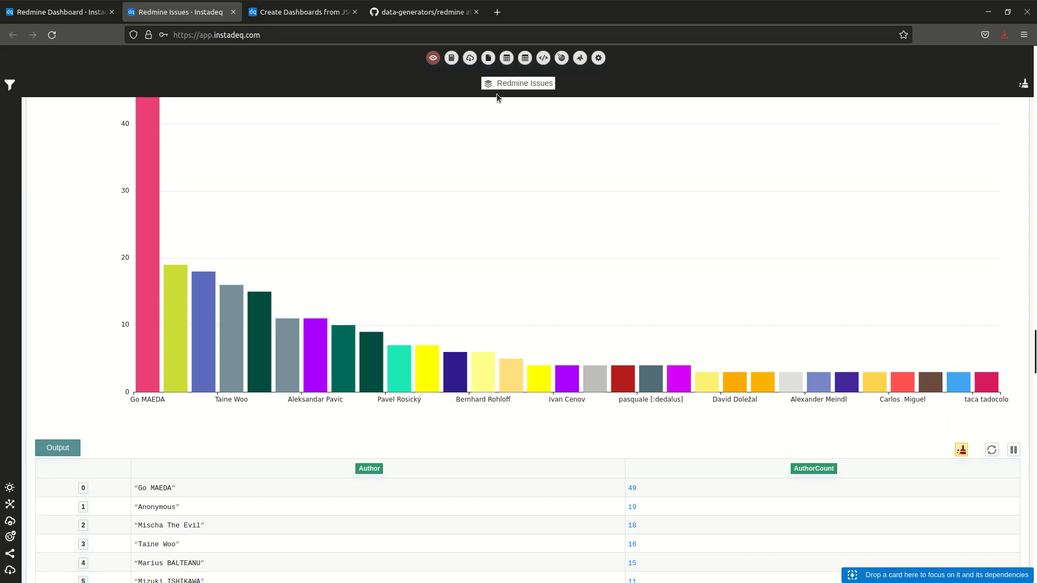
{"action": "scroll", "coordinate": [702, 200], "scroll_direction": "up", "scroll_amount": 2}
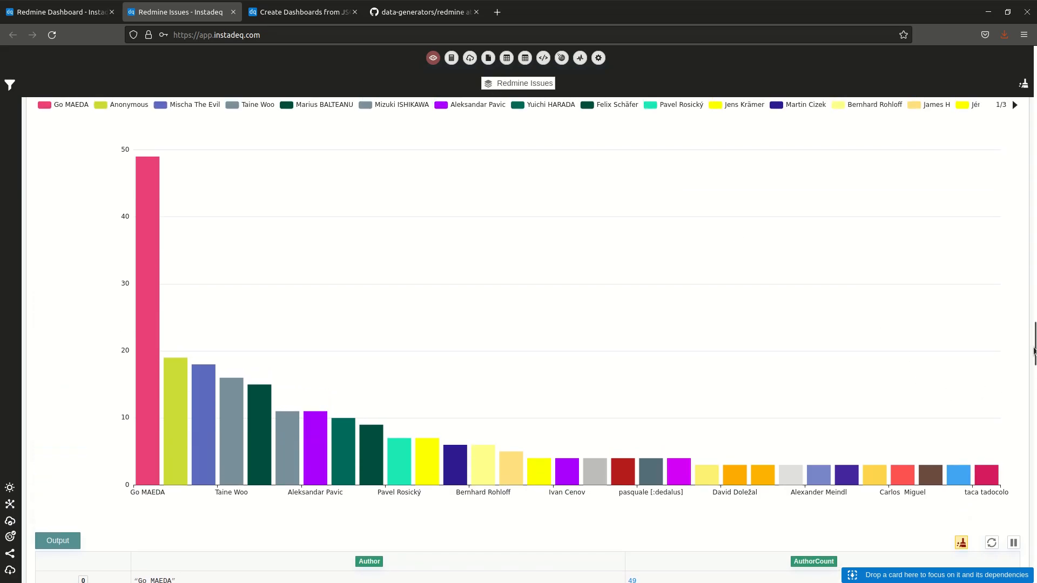
Collapse all the filtered cards and expand only the Redmine Issues Dashboard layout card.
{"action": "left_click_drag", "start_coordinate": [1035, 350], "coordinate": [1035, 567]}
{"action": "scroll", "coordinate": [917, 356], "scroll_direction": "up", "scroll_amount": 2}
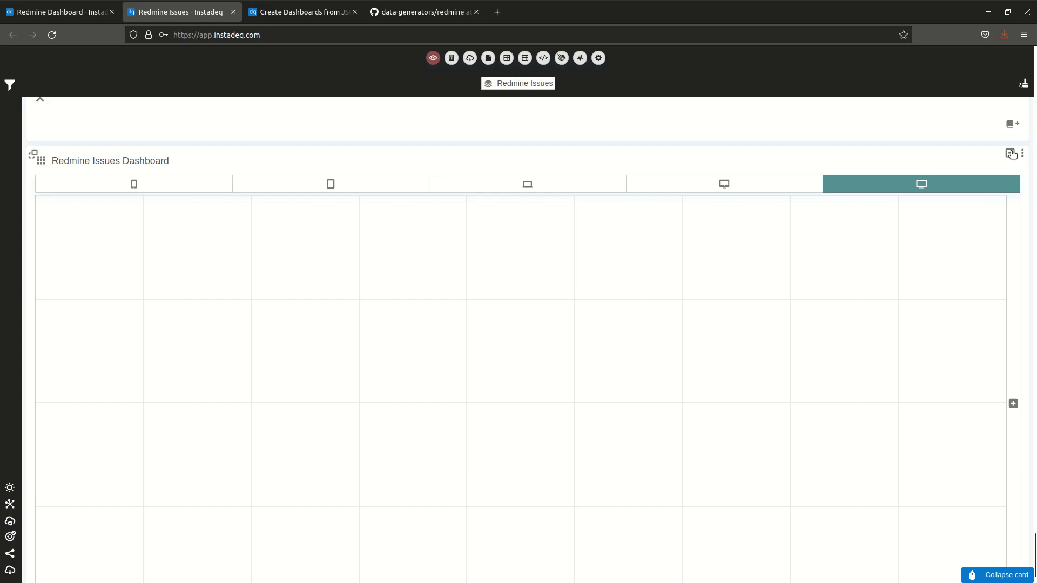
{"action": "left_click", "coordinate": [1011, 155]}
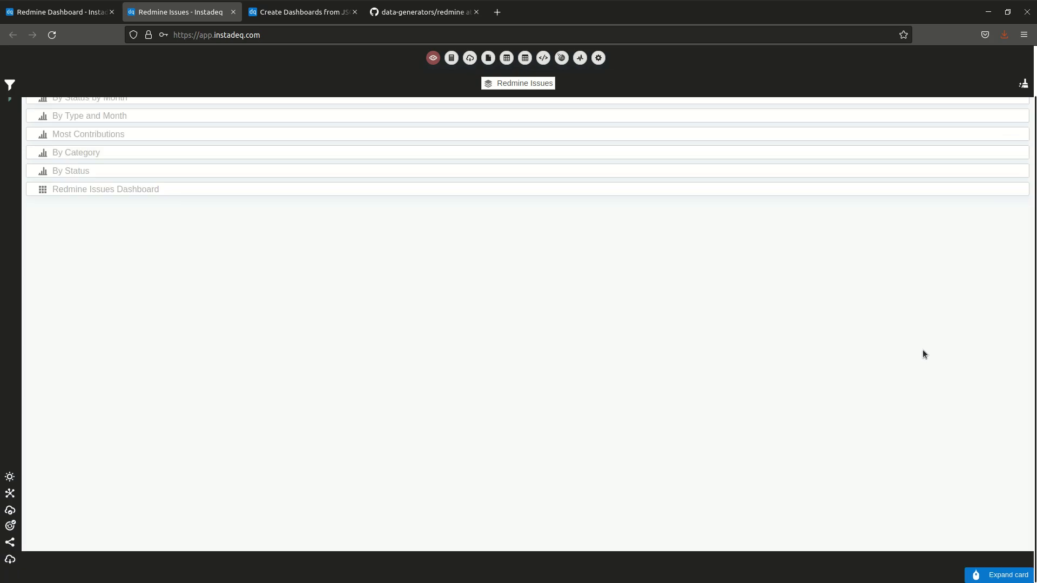
{"action": "left_click", "coordinate": [1013, 241]}
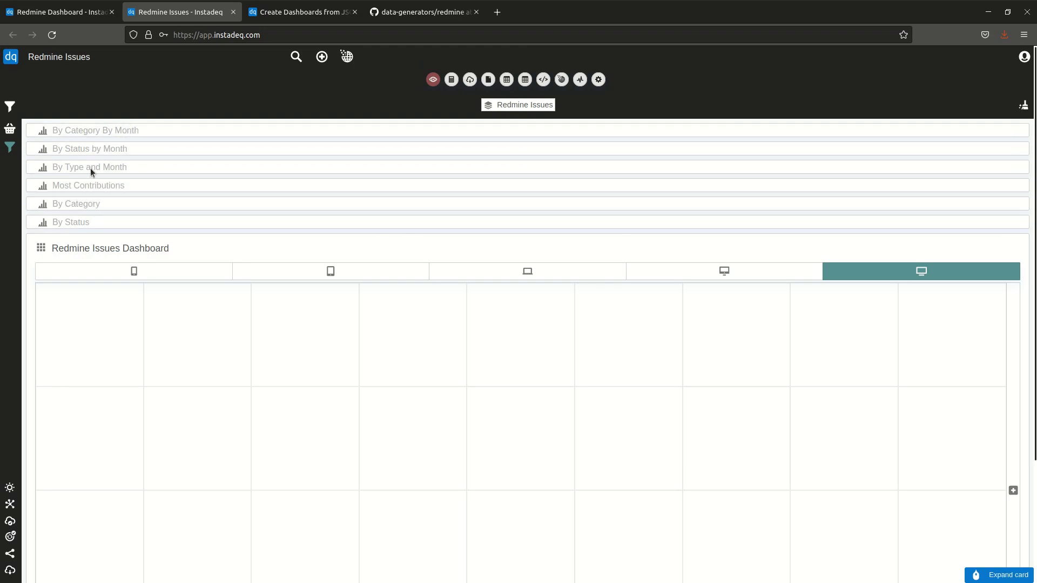
Place By Status, By Category, Most Contributions and By Type and Month in columns 1, 3, 5 and 7 of the layout's first row.
{"action": "left_click_drag", "start_coordinate": [31, 222], "coordinate": [79, 329]}
{"action": "left_click_drag", "start_coordinate": [32, 204], "coordinate": [278, 340]}
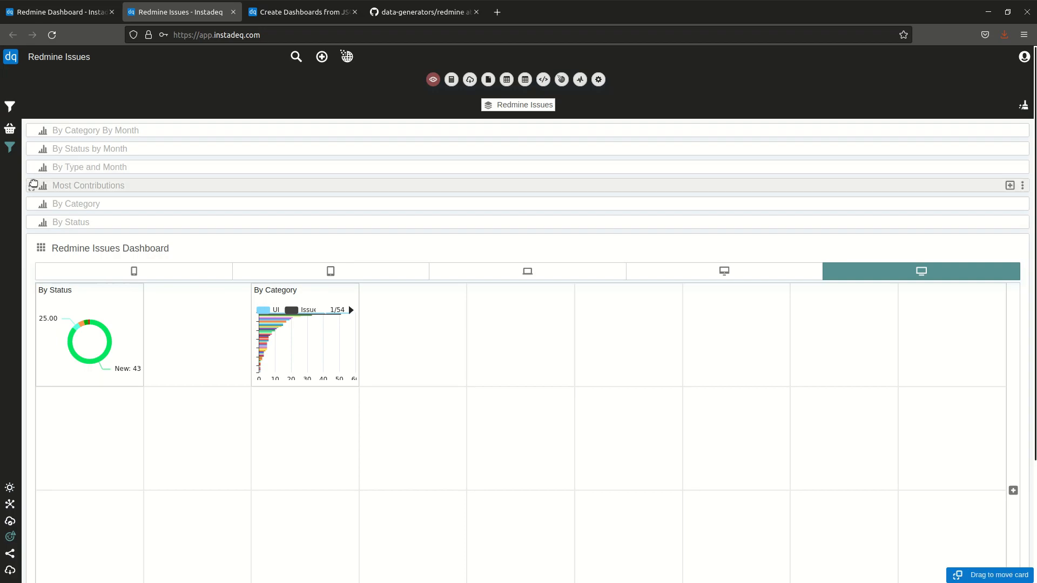
{"action": "left_click_drag", "start_coordinate": [34, 185], "coordinate": [498, 346]}
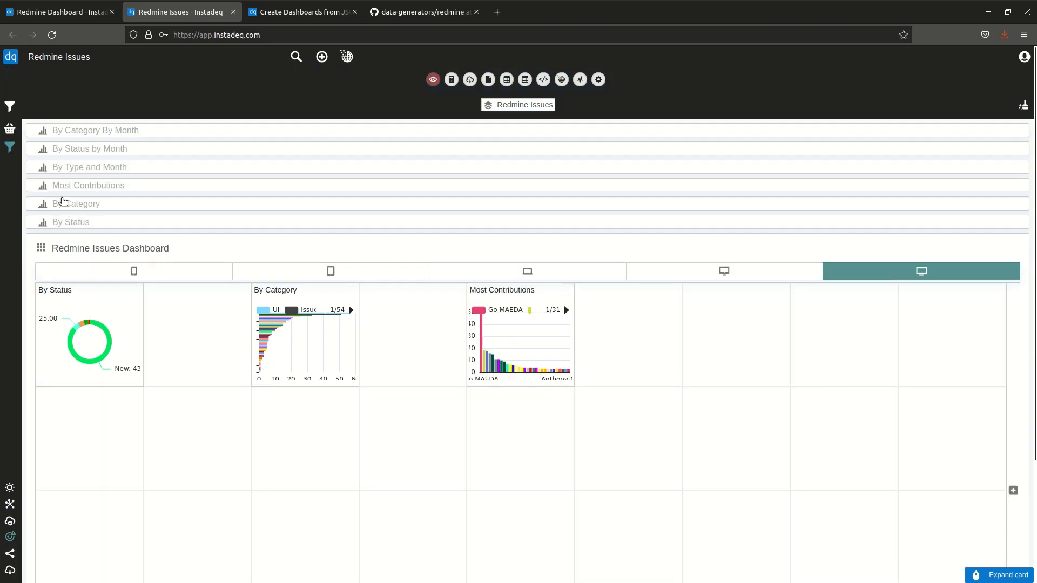
{"action": "left_click_drag", "start_coordinate": [32, 167], "coordinate": [729, 358]}
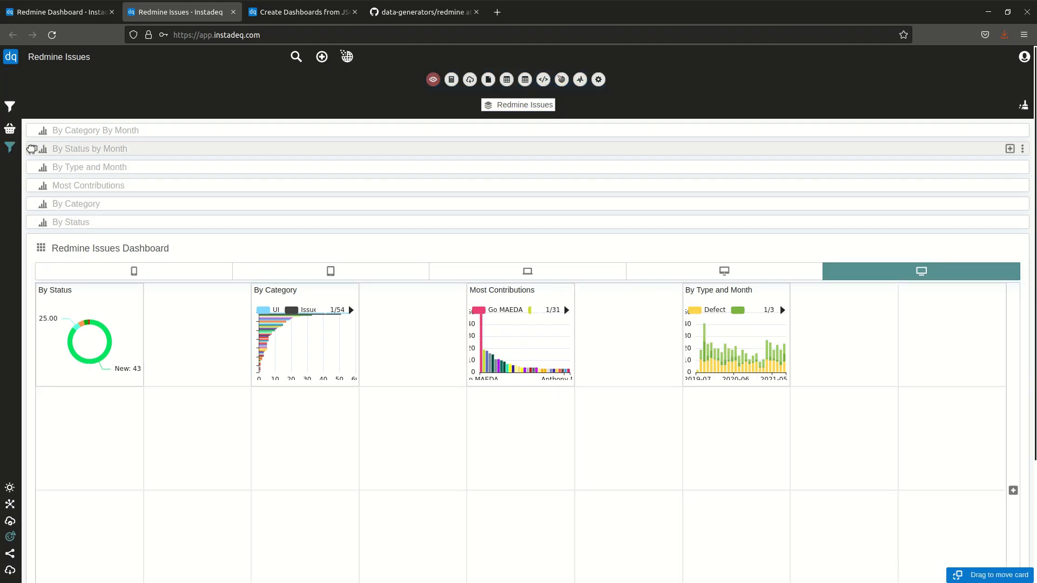
Place By Status by Month and By Category By Month in columns 1 and 3 of the layout's third row, and clear the card filter.
{"action": "left_click_drag", "start_coordinate": [32, 149], "coordinate": [88, 523]}
{"action": "left_click_drag", "start_coordinate": [36, 128], "coordinate": [292, 526]}
{"action": "scroll", "coordinate": [864, 367], "scroll_direction": "down", "scroll_amount": 2}
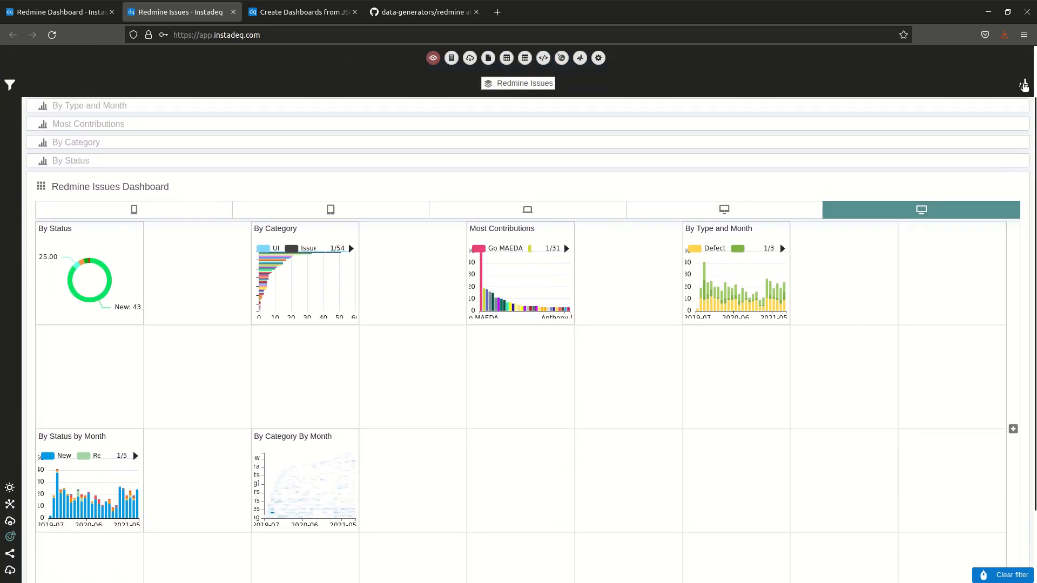
{"action": "left_click", "coordinate": [1023, 86]}
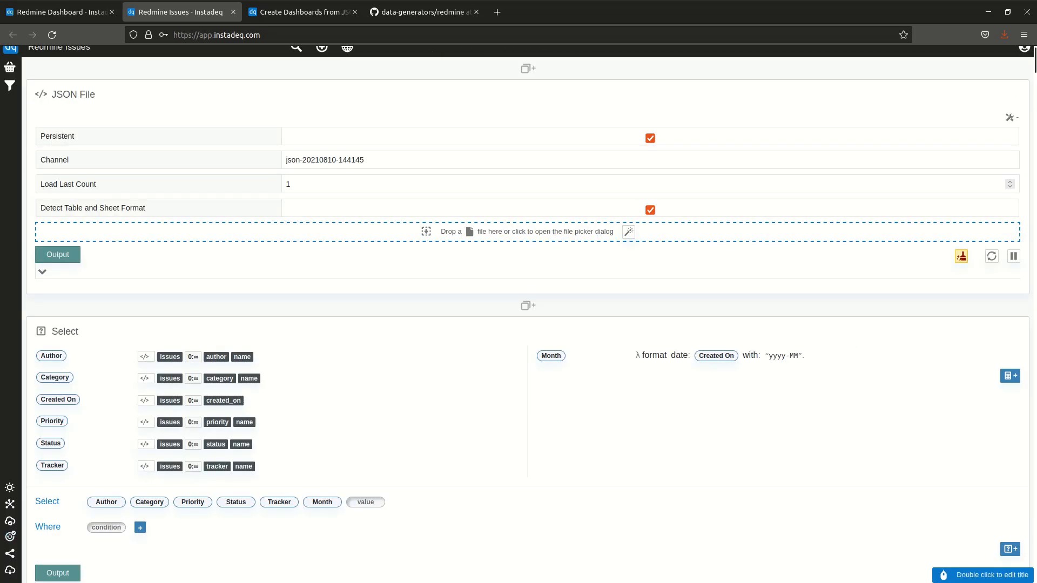
Following the reference dashboard, fill the layout's last two columns with By Status in rows 1–2 and Most Contributions in rows 3–4.
{"action": "scroll", "coordinate": [865, 420], "scroll_direction": "down", "scroll_amount": 20}
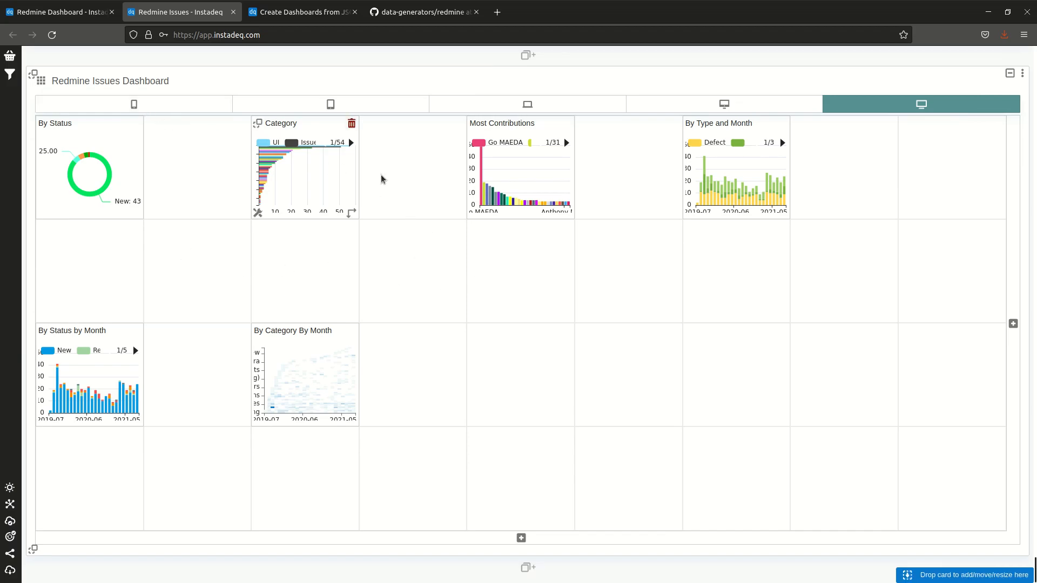
{"action": "left_click", "coordinate": [92, 13]}
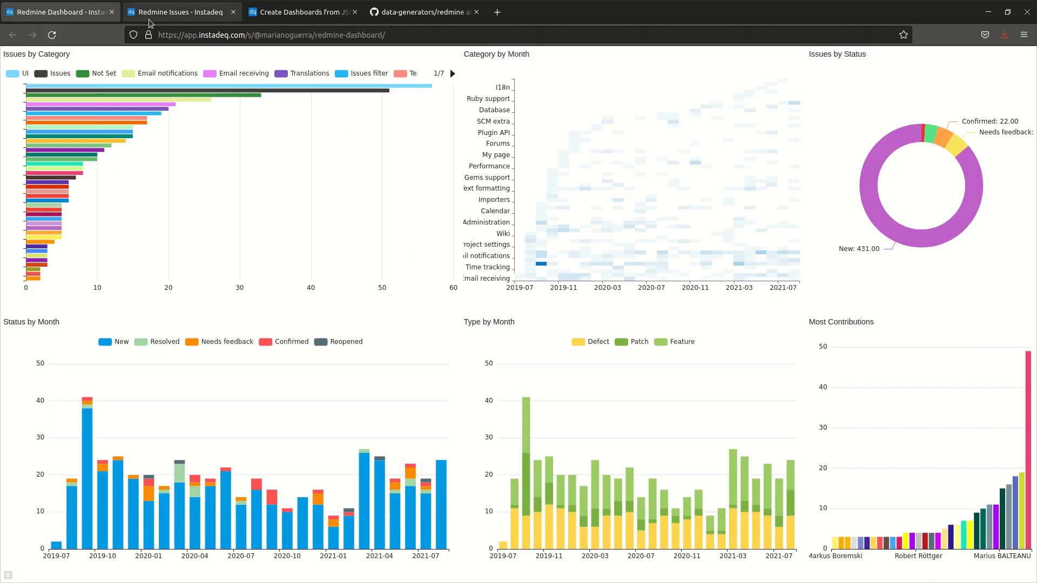
{"action": "left_click", "coordinate": [146, 17]}
{"action": "left_click_drag", "start_coordinate": [42, 124], "coordinate": [835, 154]}
{"action": "left_click_drag", "start_coordinate": [896, 219], "coordinate": [952, 264]}
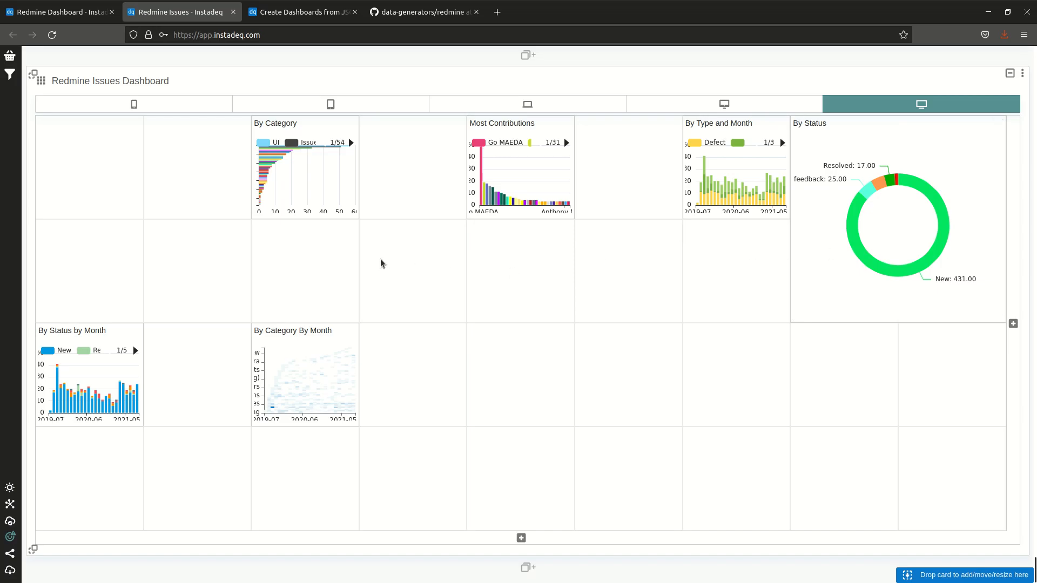
{"action": "left_click_drag", "start_coordinate": [472, 123], "coordinate": [978, 479]}
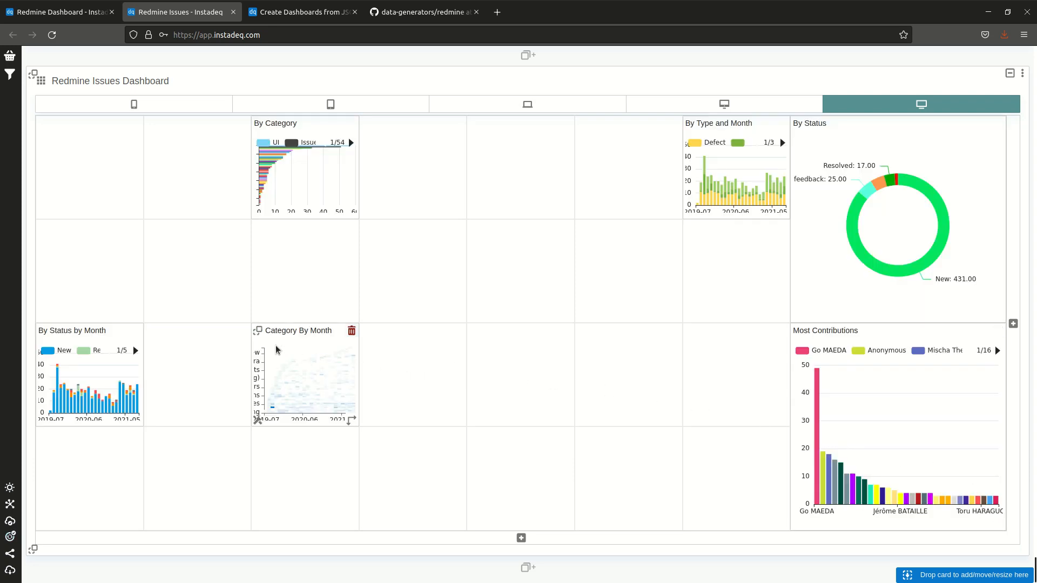
Move By Type and Month to row 3, column 4, and make By Category By Month span columns 5–7 of rows 1–2.
{"action": "mouse_move", "coordinate": [686, 125]}
{"action": "left_click_drag", "start_coordinate": [689, 124], "coordinate": [414, 172]}
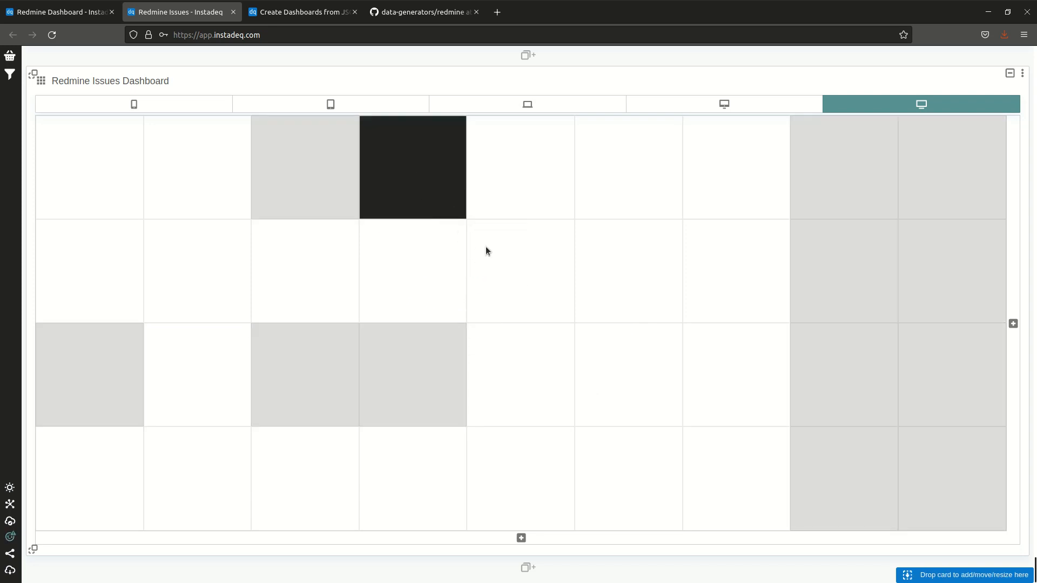
{"action": "left_click_drag", "start_coordinate": [485, 253], "coordinate": [486, 252]}
{"action": "left_click", "coordinate": [88, 8]}
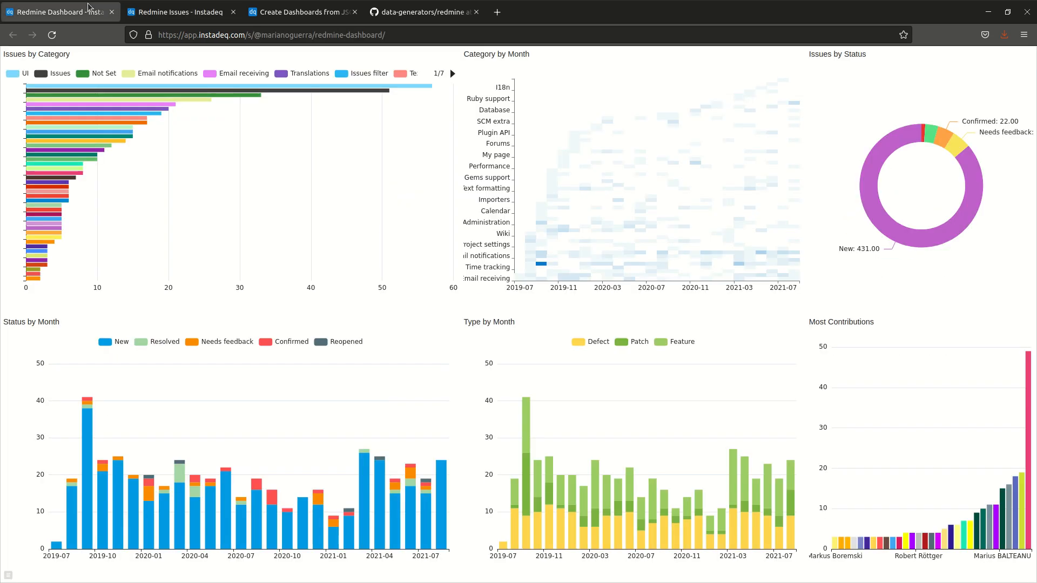
{"action": "left_click", "coordinate": [164, 12]}
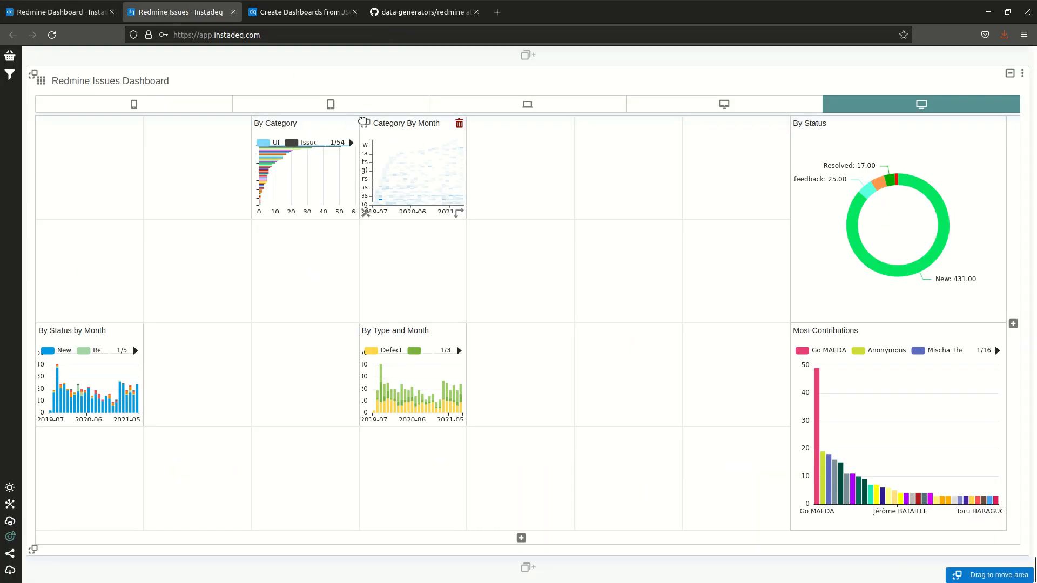
{"action": "left_click_drag", "start_coordinate": [460, 138], "coordinate": [565, 196]}
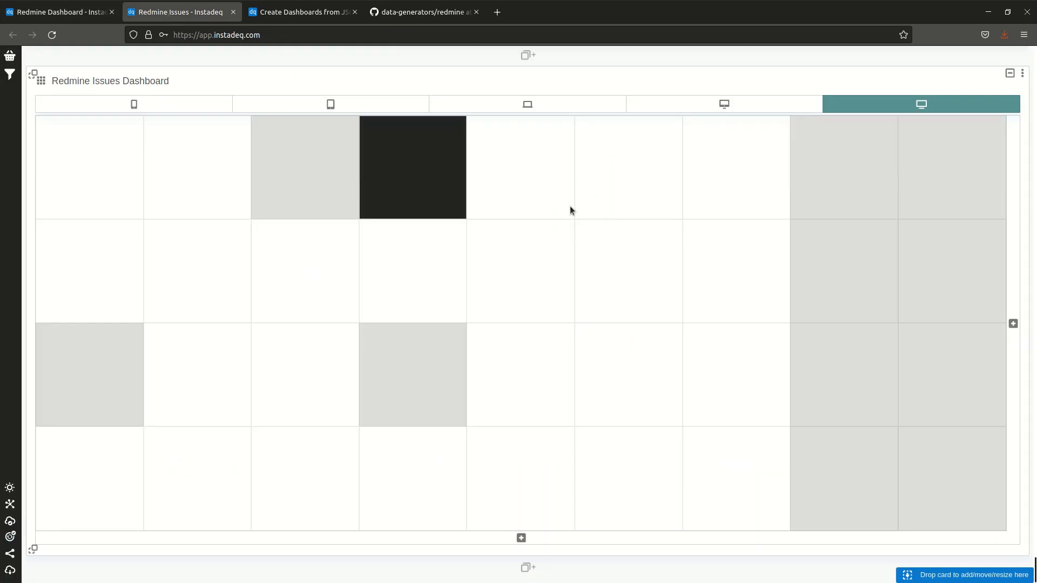
{"action": "left_click_drag", "start_coordinate": [366, 124], "coordinate": [529, 159]}
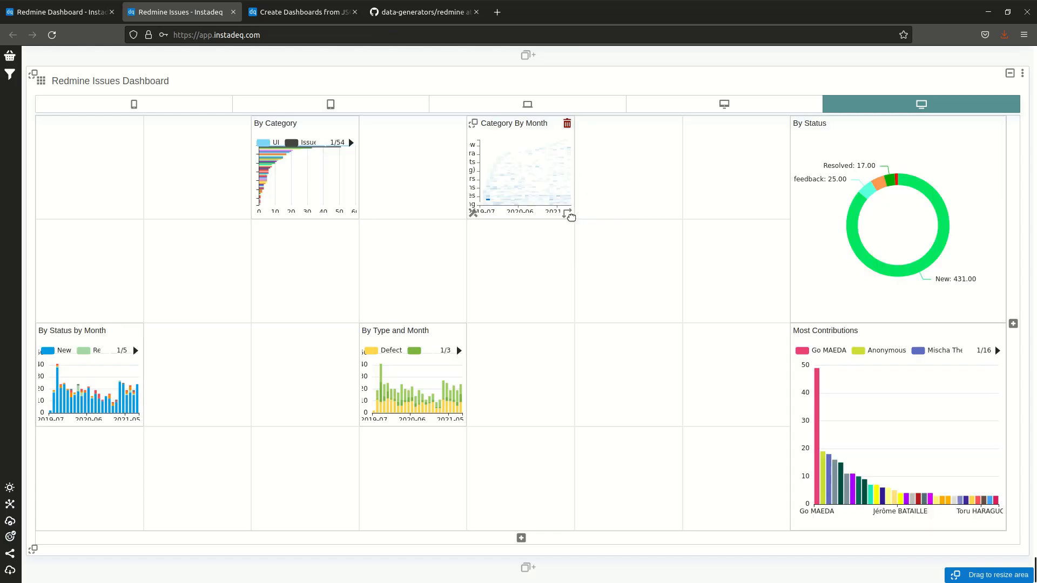
{"action": "left_click_drag", "start_coordinate": [684, 263], "coordinate": [719, 285]}
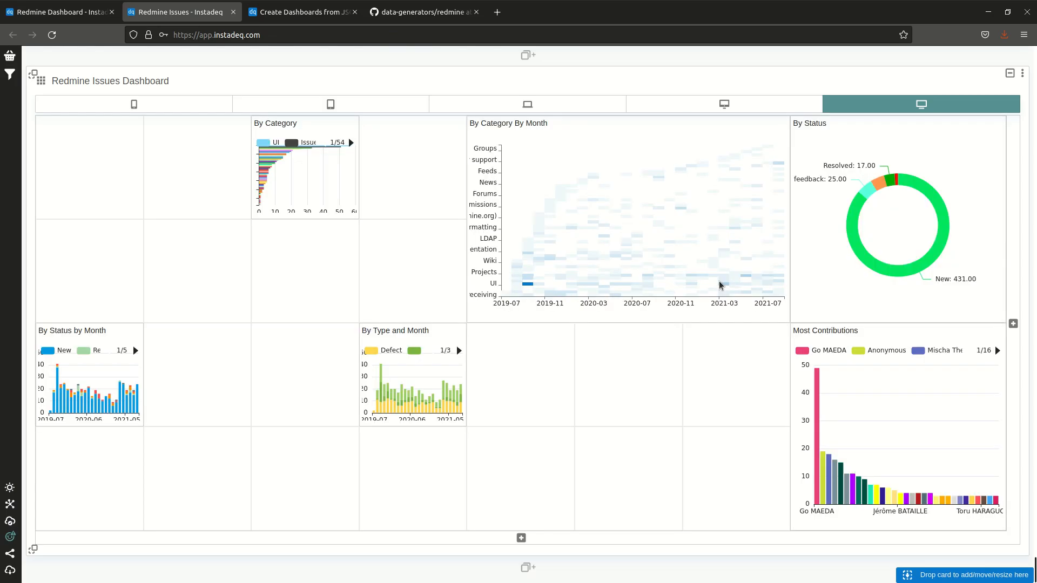
Check the reference dashboard and make By Type and Month span columns 5–7 of rows 3–4, below the heatmap.
{"action": "left_click", "coordinate": [1010, 74]}
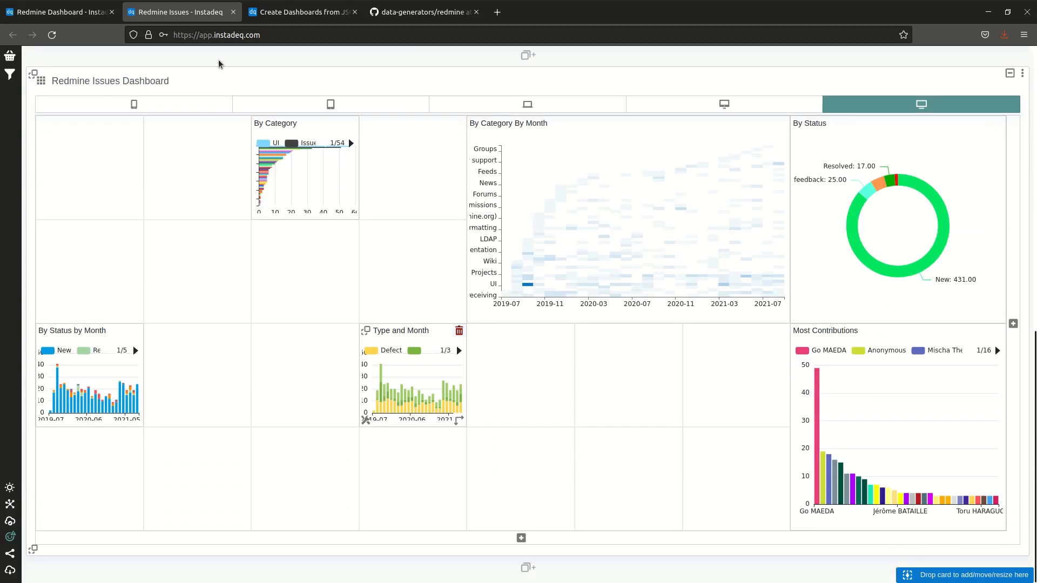
{"action": "left_click", "coordinate": [60, 12]}
{"action": "left_click", "coordinate": [174, 16]}
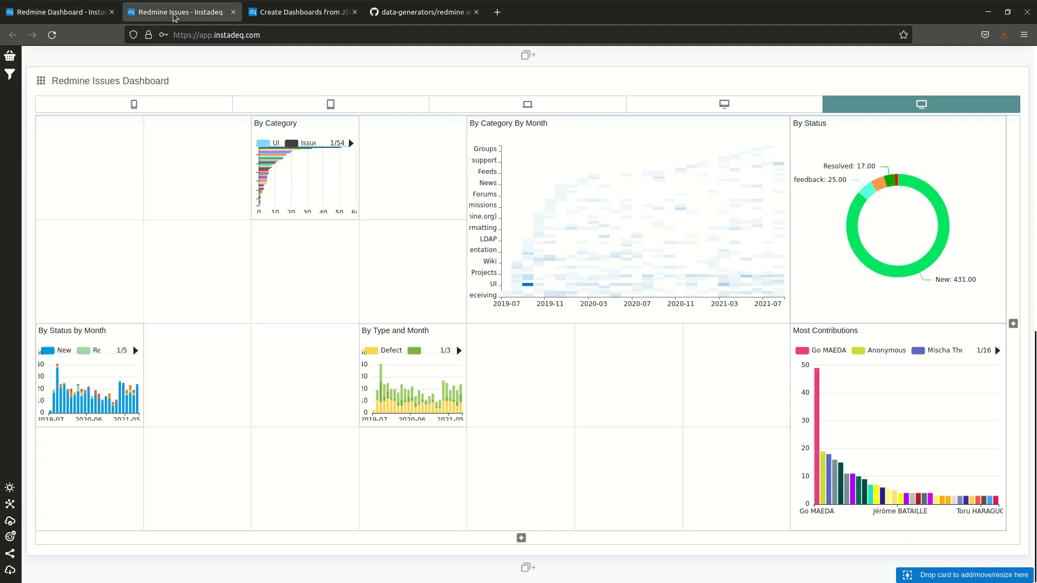
{"action": "left_click_drag", "start_coordinate": [366, 331], "coordinate": [705, 489]}
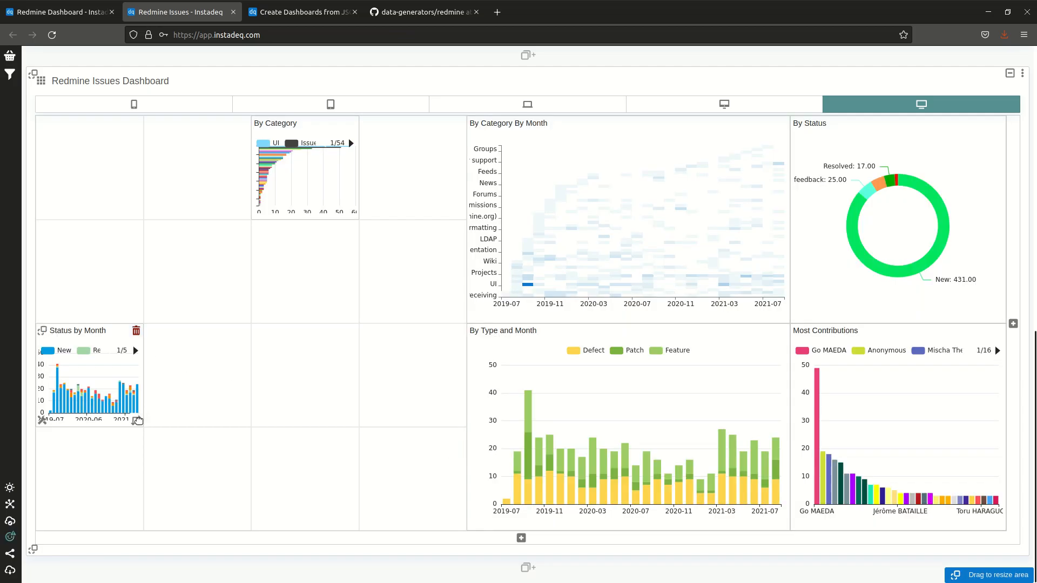
Make By Status by Month span columns 1–4 of rows 3–4, and By Category span columns 1–4 of rows 1–2.
{"action": "left_click_drag", "start_coordinate": [139, 421], "coordinate": [382, 495]}
{"action": "left_click_drag", "start_coordinate": [285, 194], "coordinate": [284, 194]}
{"action": "left_click_drag", "start_coordinate": [257, 123], "coordinate": [118, 157]}
{"action": "left_click_drag", "start_coordinate": [139, 214], "coordinate": [397, 268]}
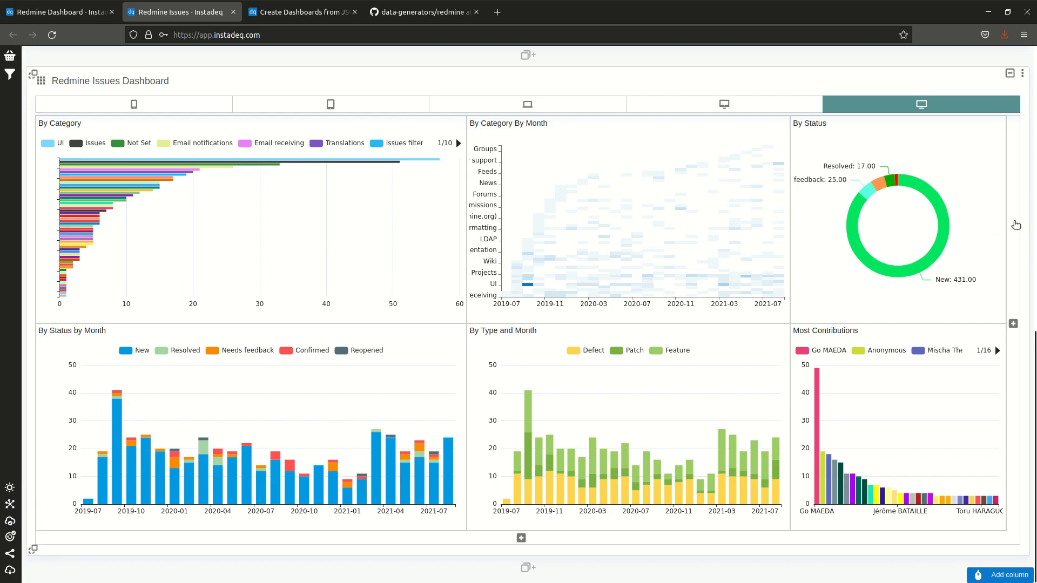
Preview the Redmine Issues Dashboard layout card in read-only view, check all six charts, and return the card to edit mode.
{"action": "left_click", "coordinate": [1022, 73]}
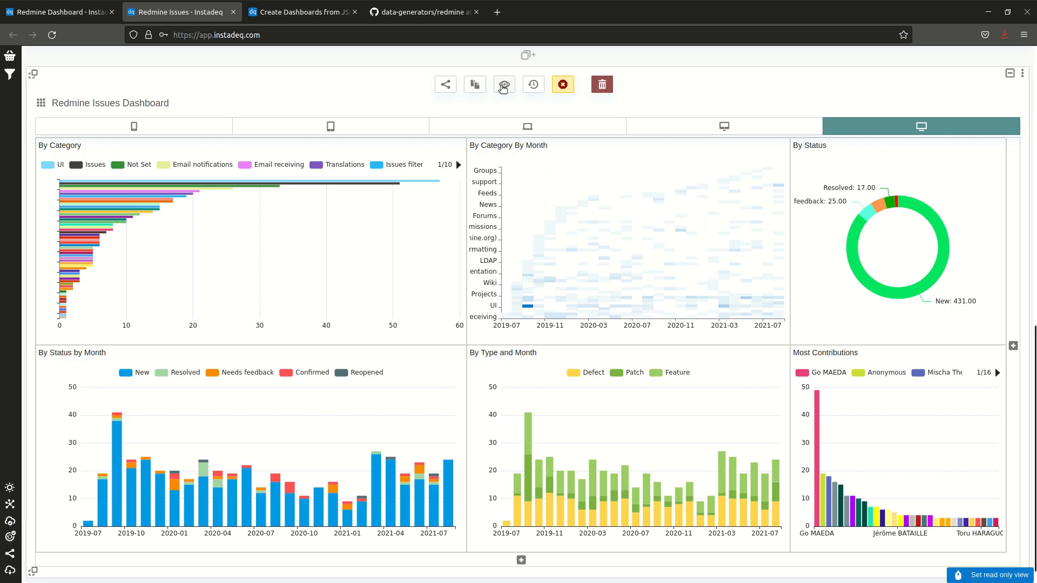
{"action": "left_click", "coordinate": [503, 87]}
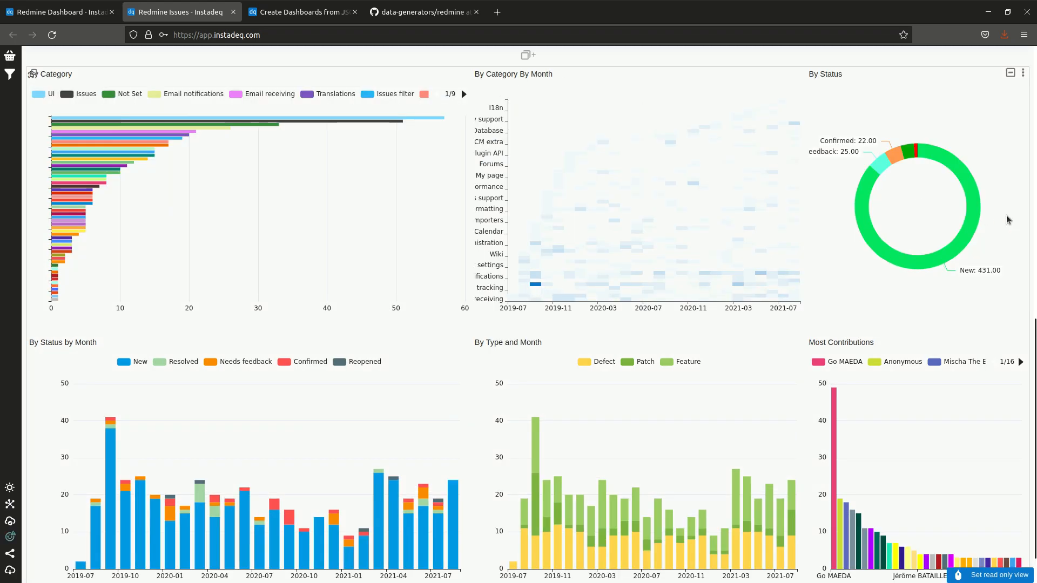
{"action": "scroll", "coordinate": [1010, 220], "scroll_direction": "down", "scroll_amount": 2}
{"action": "scroll", "coordinate": [1012, 220], "scroll_direction": "up", "scroll_amount": 2}
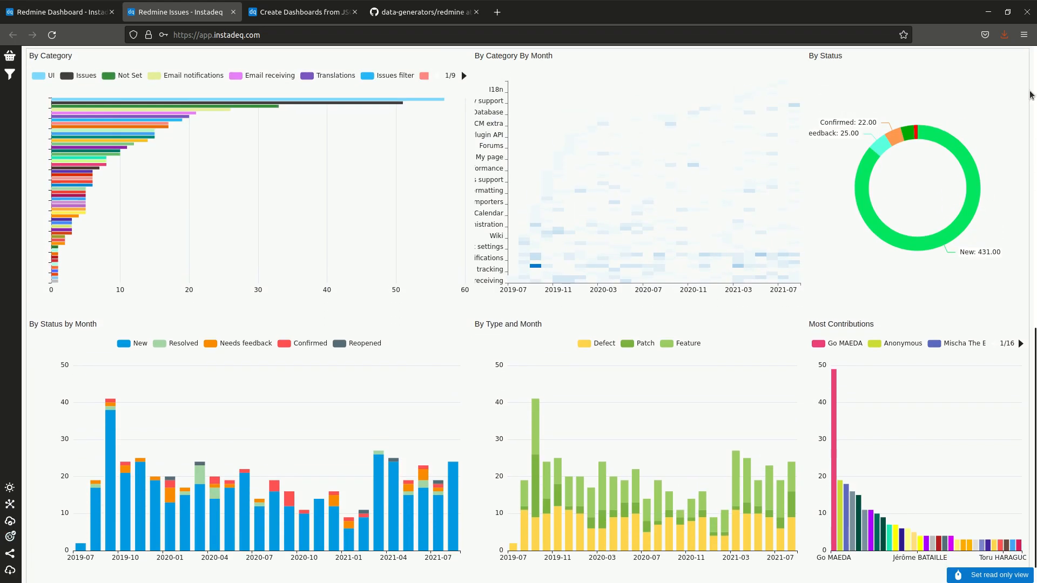
{"action": "scroll", "coordinate": [1023, 60], "scroll_direction": "up", "scroll_amount": 1}
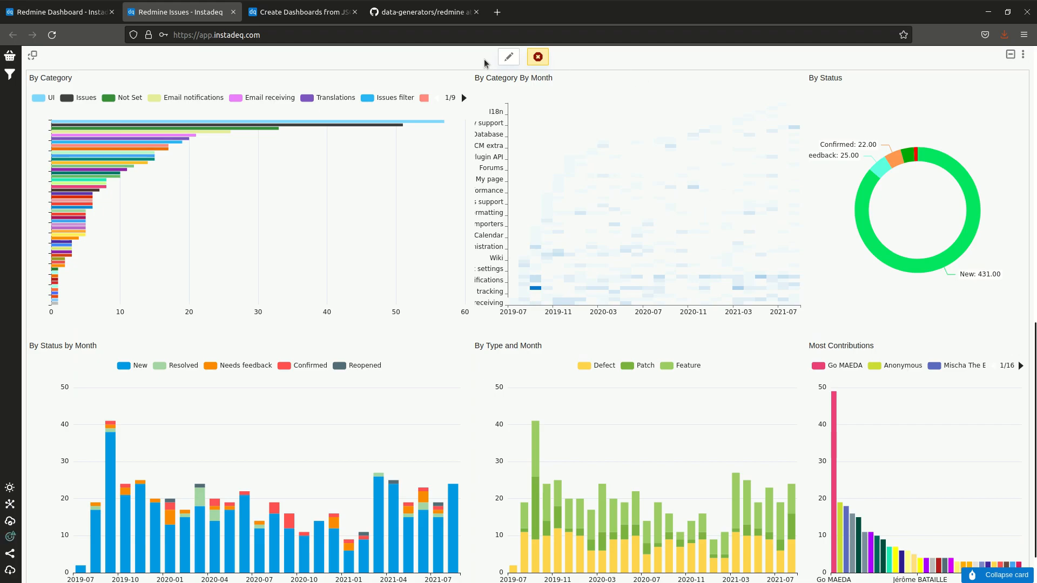
{"action": "left_click", "coordinate": [508, 57]}
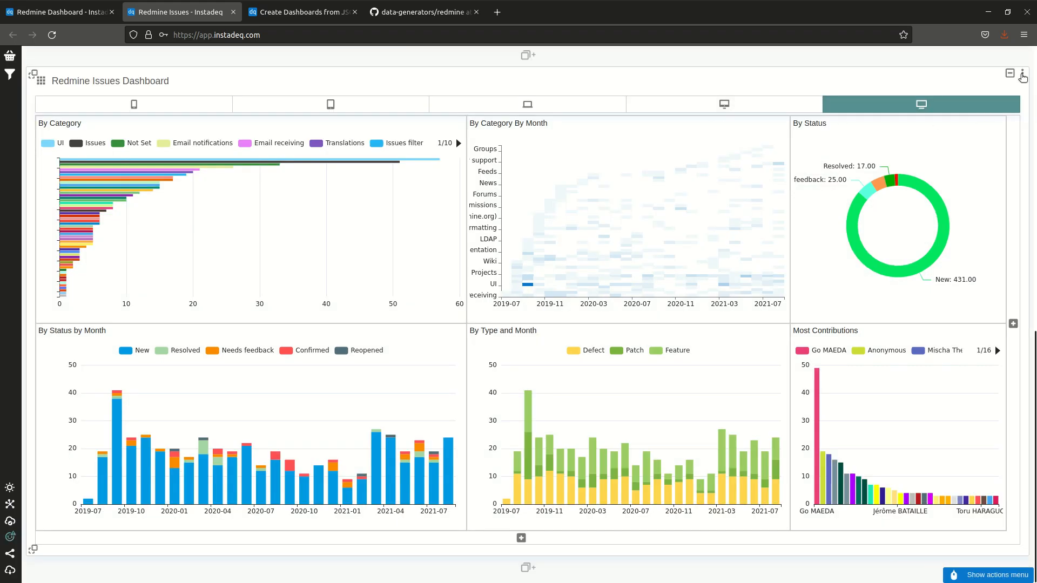
Share the Redmine Issues Dashboard layout card with public access, using the Dark theme.
{"action": "left_click", "coordinate": [1022, 75]}
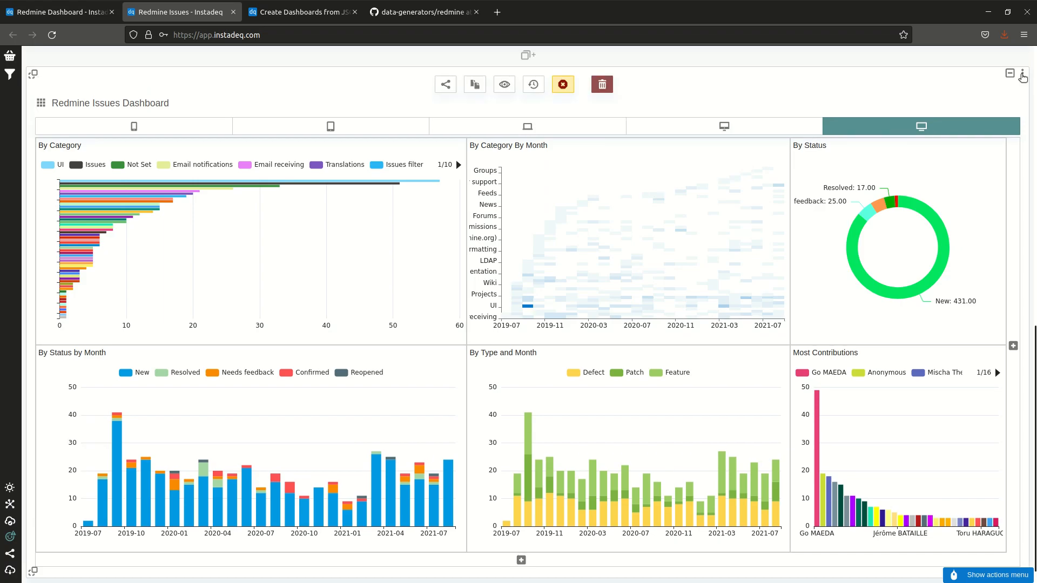
{"action": "left_click", "coordinate": [446, 85]}
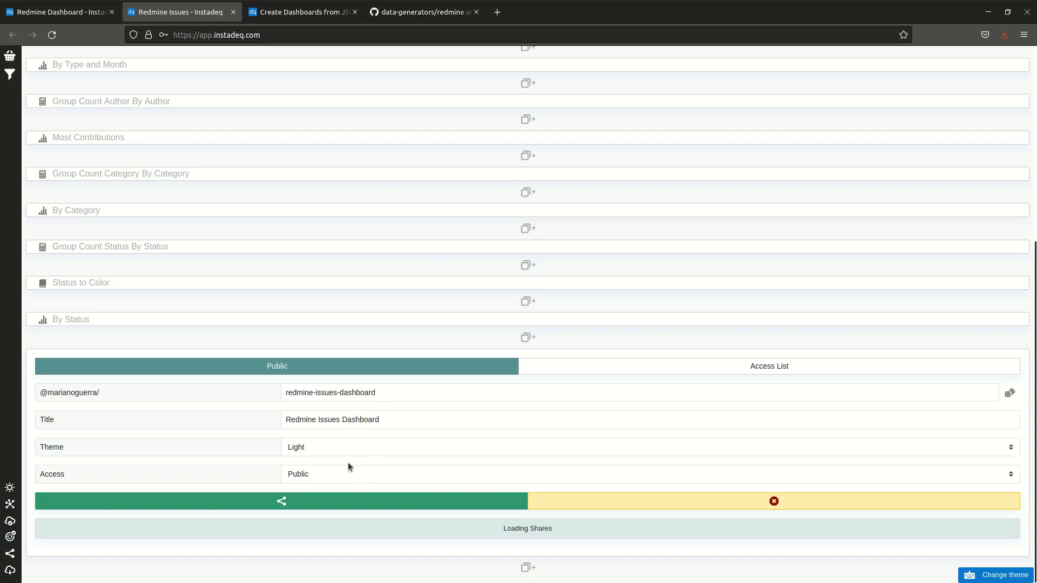
{"action": "left_click", "coordinate": [333, 448]}
{"action": "left_click", "coordinate": [332, 477]}
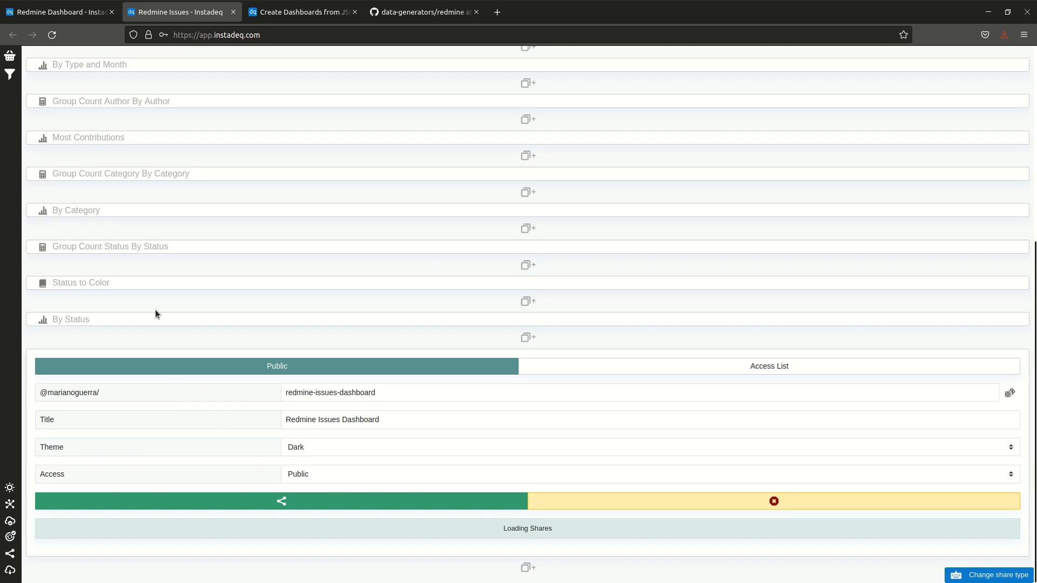
{"action": "left_click", "coordinate": [70, 16]}
{"action": "left_click", "coordinate": [131, 16]}
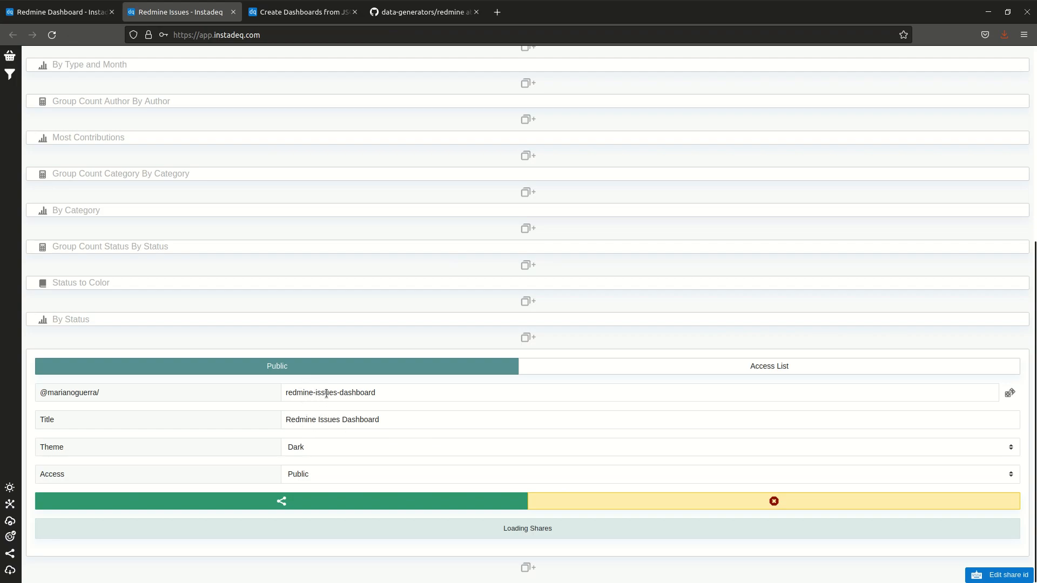
{"action": "left_click", "coordinate": [384, 502]}
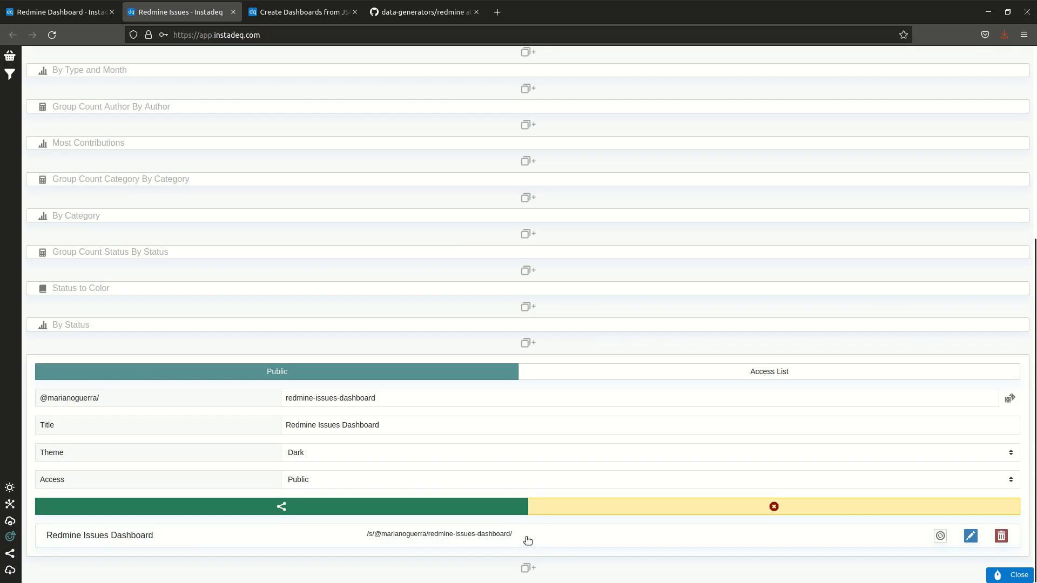
Open the shared dashboard, and examine the reference dashboard's category heatmap and Most Contributions chart for comparison.
{"action": "left_click", "coordinate": [536, 538]}
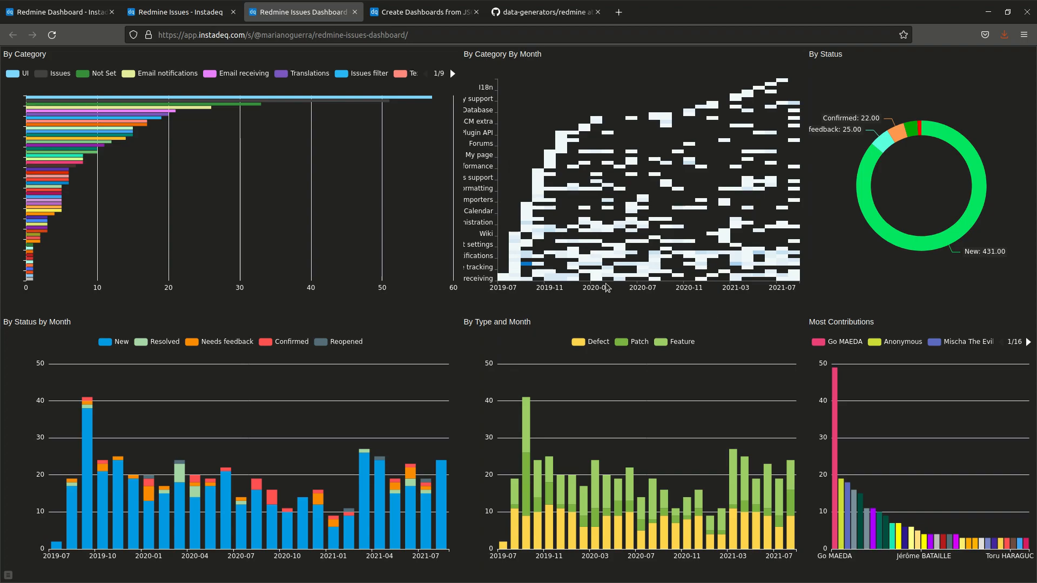
{"action": "left_click", "coordinate": [95, 12]}
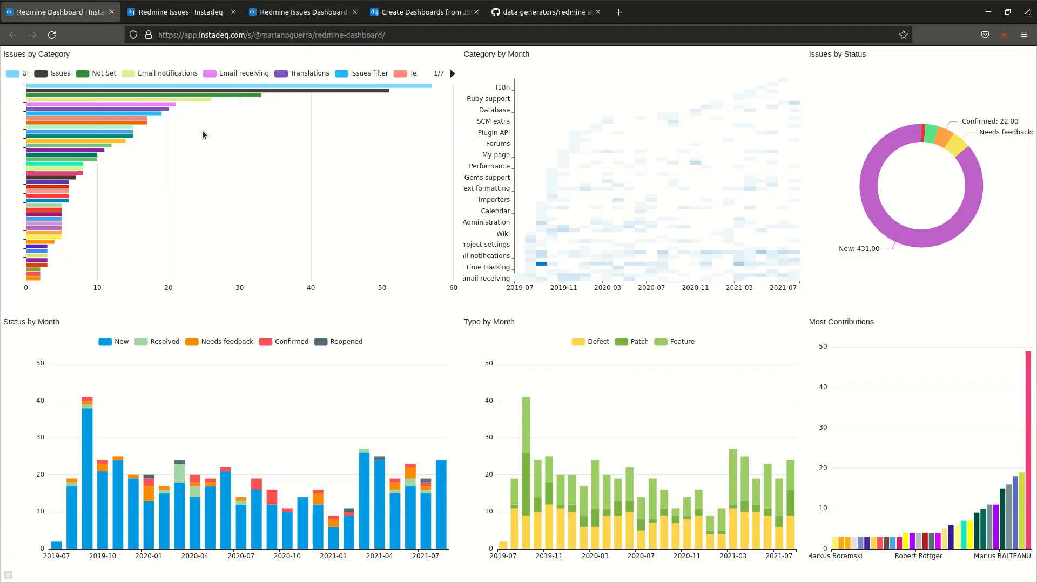
{"action": "mouse_move", "coordinate": [542, 265]}
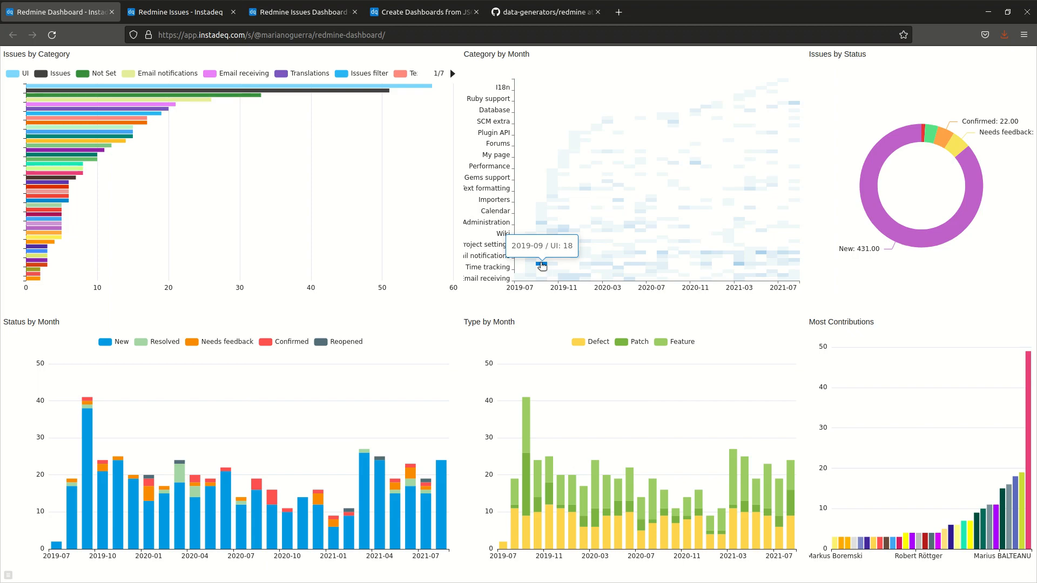
{"action": "mouse_move", "coordinate": [699, 165]}
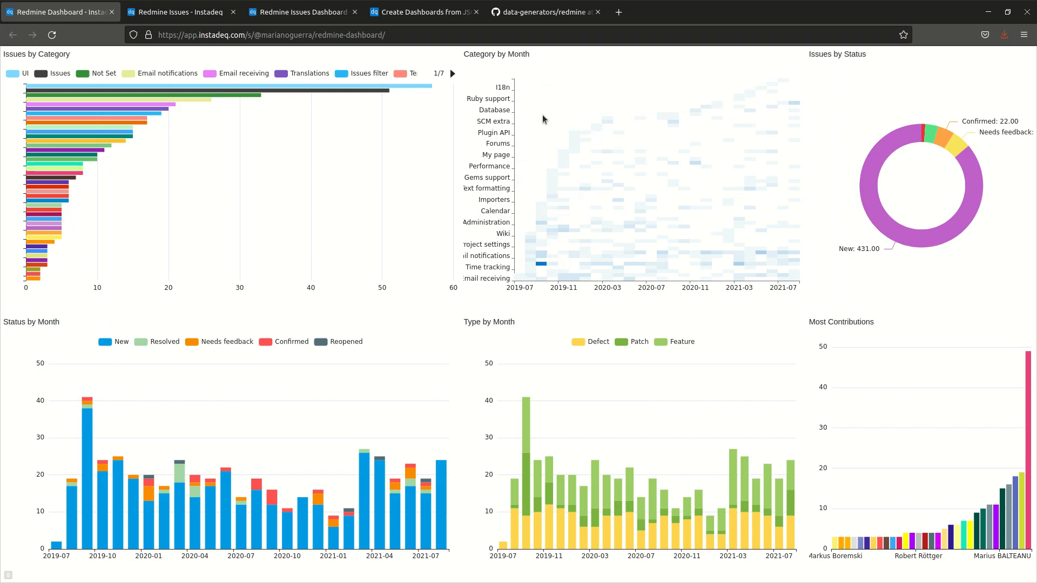
{"action": "mouse_move", "coordinate": [1029, 407]}
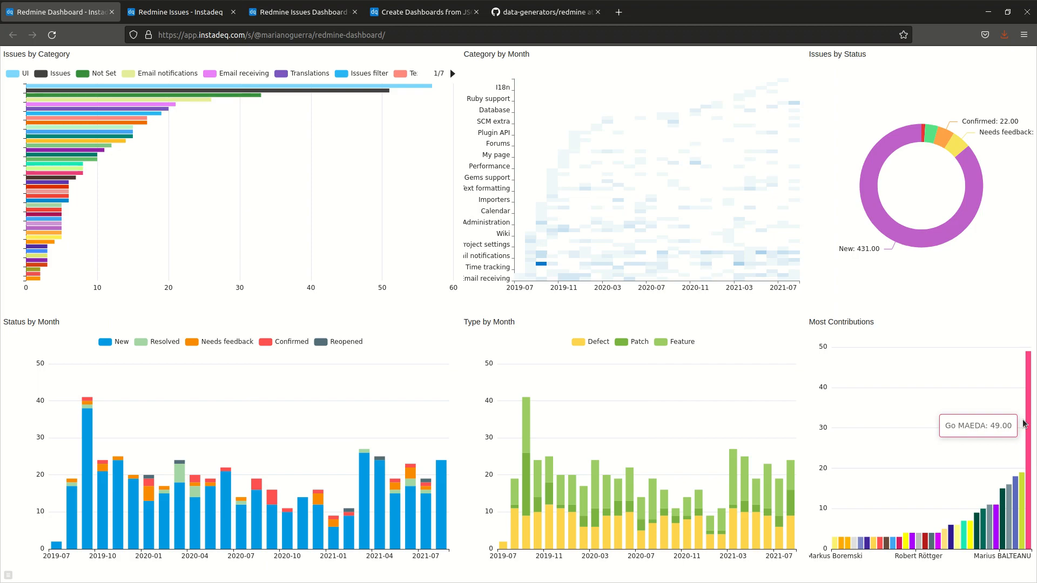
{"action": "mouse_move", "coordinate": [1024, 480]}
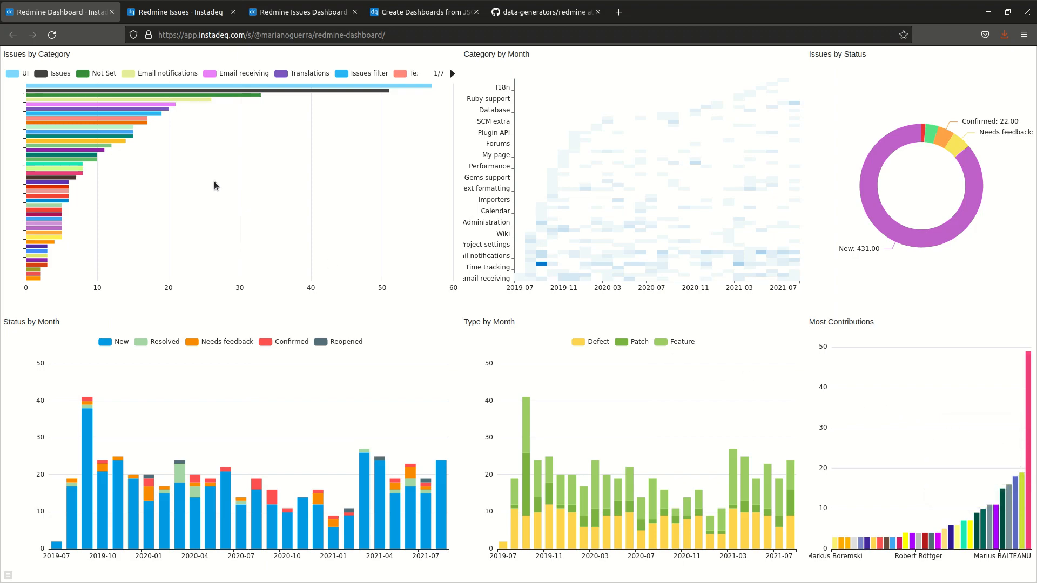
{"action": "mouse_move", "coordinate": [193, 93]}
Return to the Redmine Issues deck, search the decks, and open Redmine Issues.json Dashboard.
{"action": "left_click", "coordinate": [197, 14]}
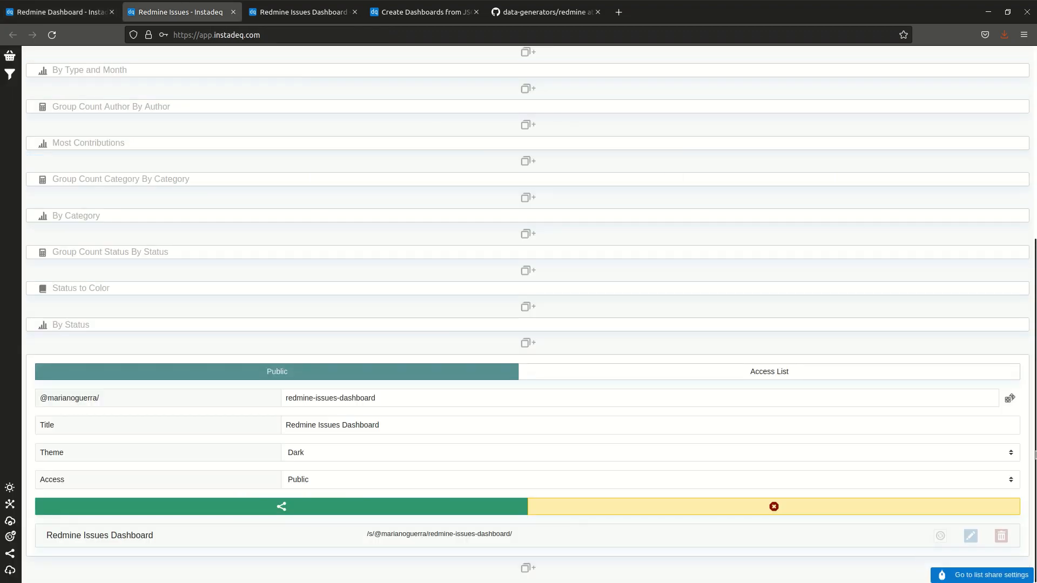
{"action": "scroll", "coordinate": [510, 270], "scroll_direction": "up", "scroll_amount": 10}
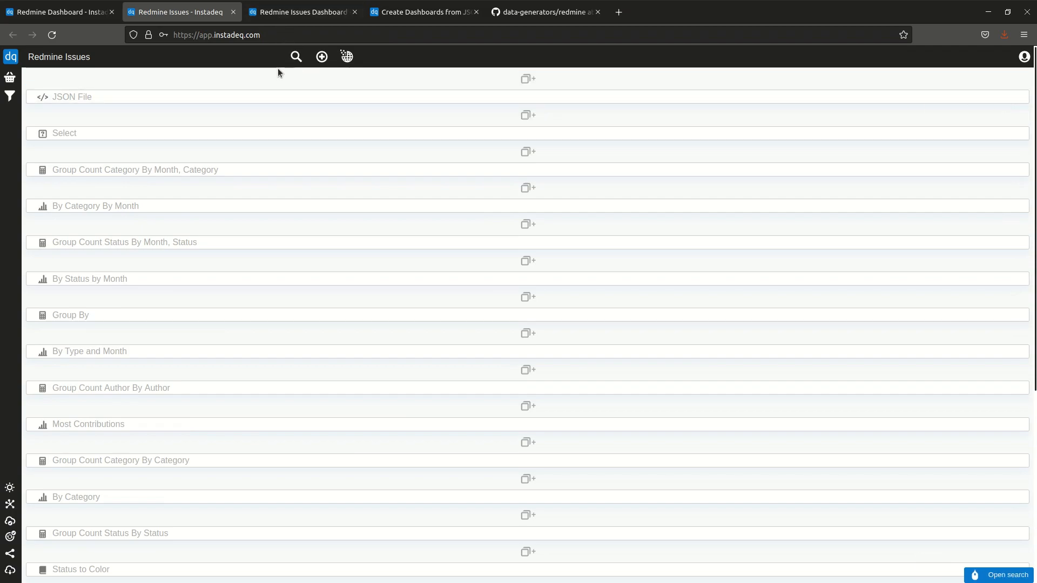
{"action": "left_click", "coordinate": [296, 56]}
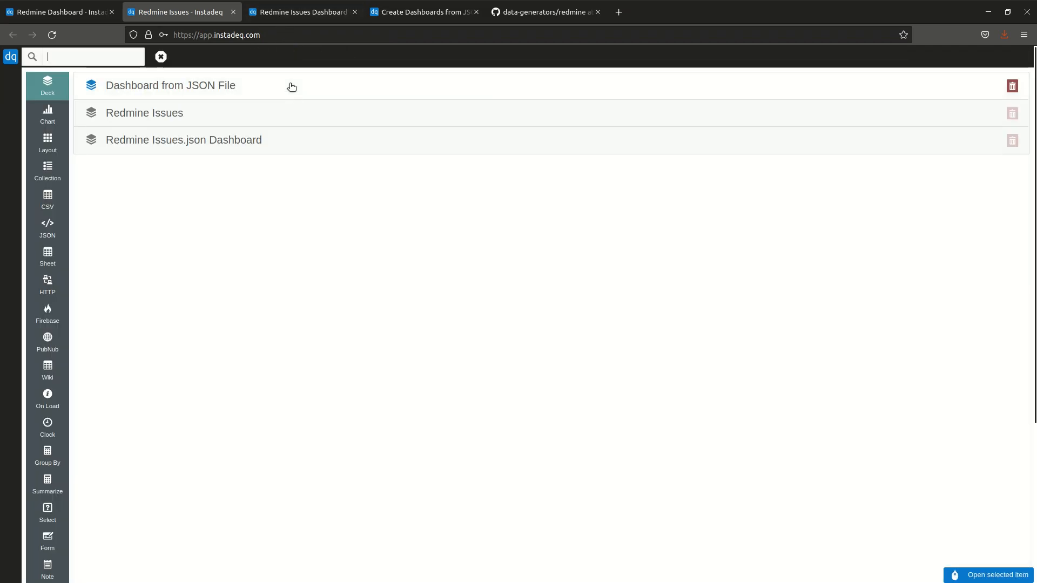
{"action": "left_click", "coordinate": [277, 140]}
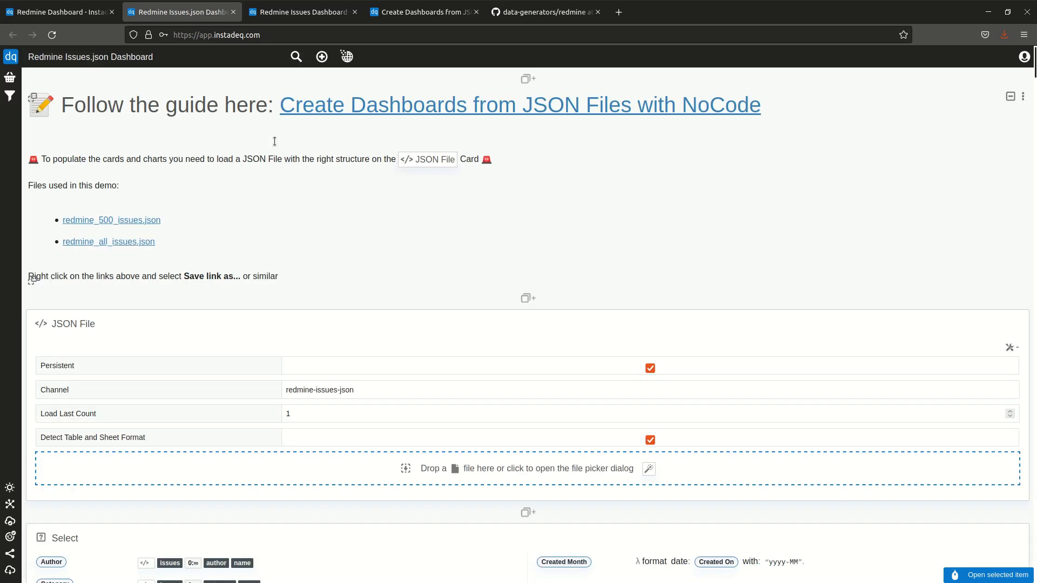
Open the linked guide Create Dashboards from JSON Files with NoCode, and skim through the demo material.
{"action": "left_click", "coordinate": [358, 105]}
{"action": "left_click", "coordinate": [197, 13]}
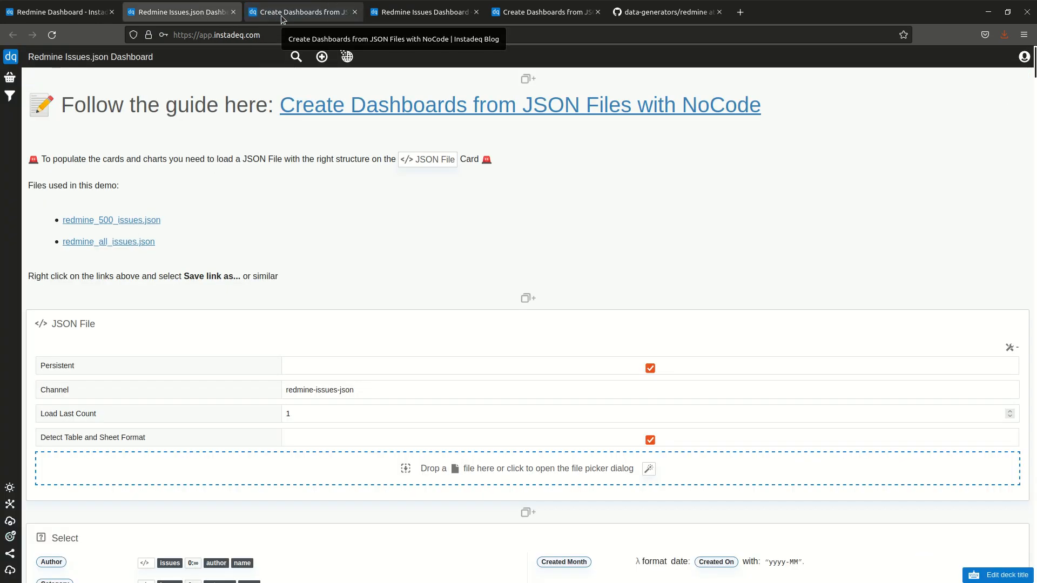
{"action": "scroll", "coordinate": [524, 193], "scroll_direction": "down", "scroll_amount": 2}
{"action": "scroll", "coordinate": [524, 194], "scroll_direction": "down", "scroll_amount": 3}
{"action": "scroll", "coordinate": [524, 193], "scroll_direction": "up", "scroll_amount": 4}
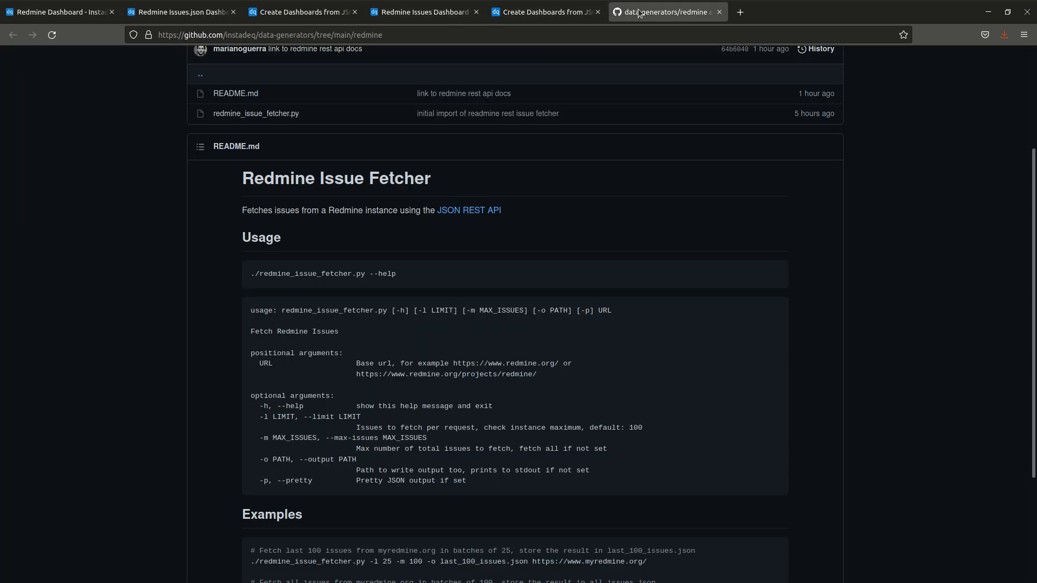
Examine the Redmine Issue Fetcher README's usage options and examples on GitHub, and return to the reference dashboard.
{"action": "left_click", "coordinate": [640, 12]}
{"action": "scroll", "coordinate": [259, 432], "scroll_direction": "down", "scroll_amount": 2}
{"action": "scroll", "coordinate": [111, 297], "scroll_direction": "up", "scroll_amount": 3}
{"action": "scroll", "coordinate": [111, 297], "scroll_direction": "down", "scroll_amount": 2}
{"action": "scroll", "coordinate": [111, 297], "scroll_direction": "down", "scroll_amount": 1}
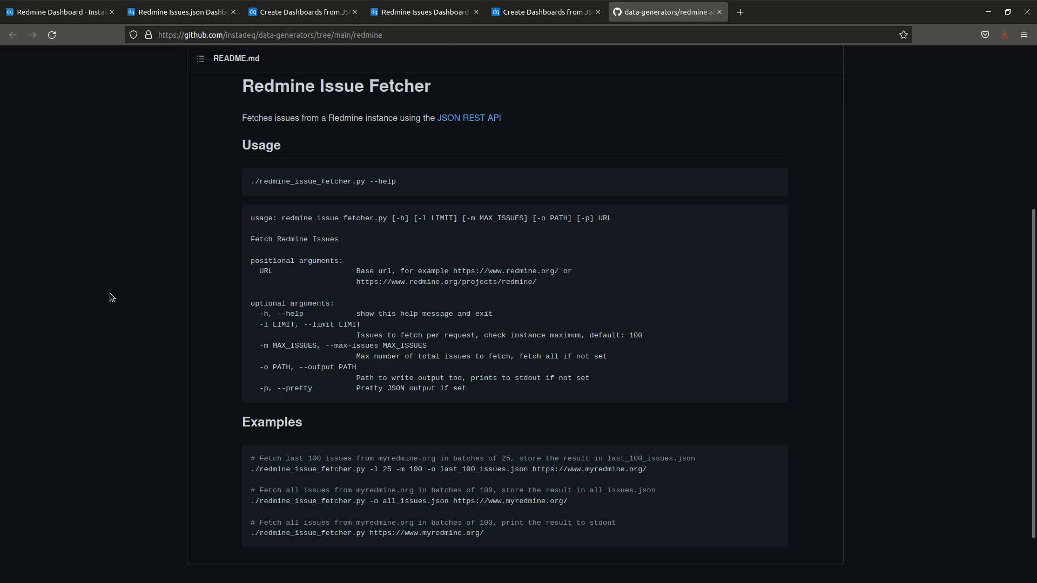
{"action": "left_click", "coordinate": [86, 16]}
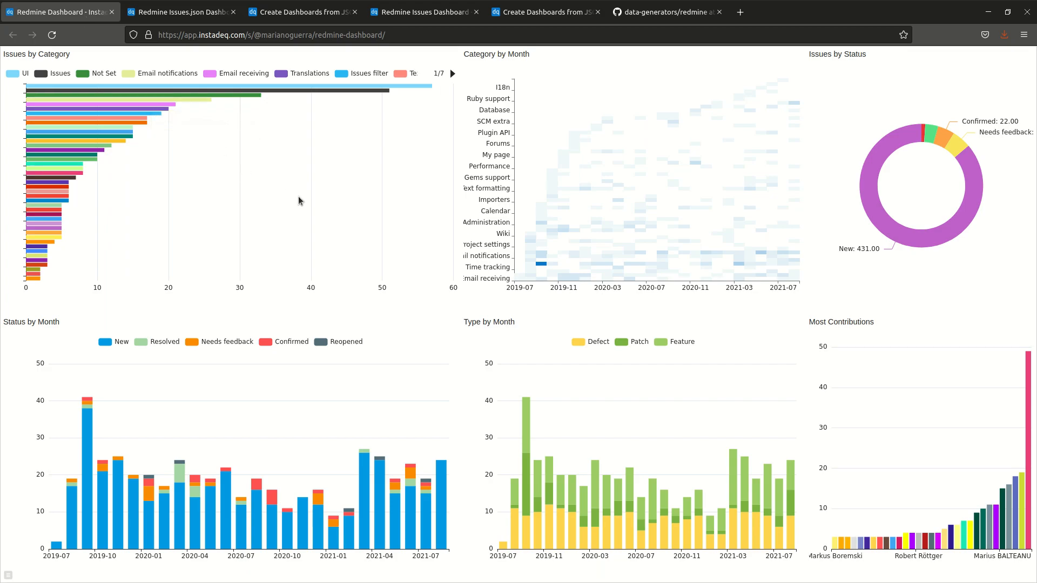